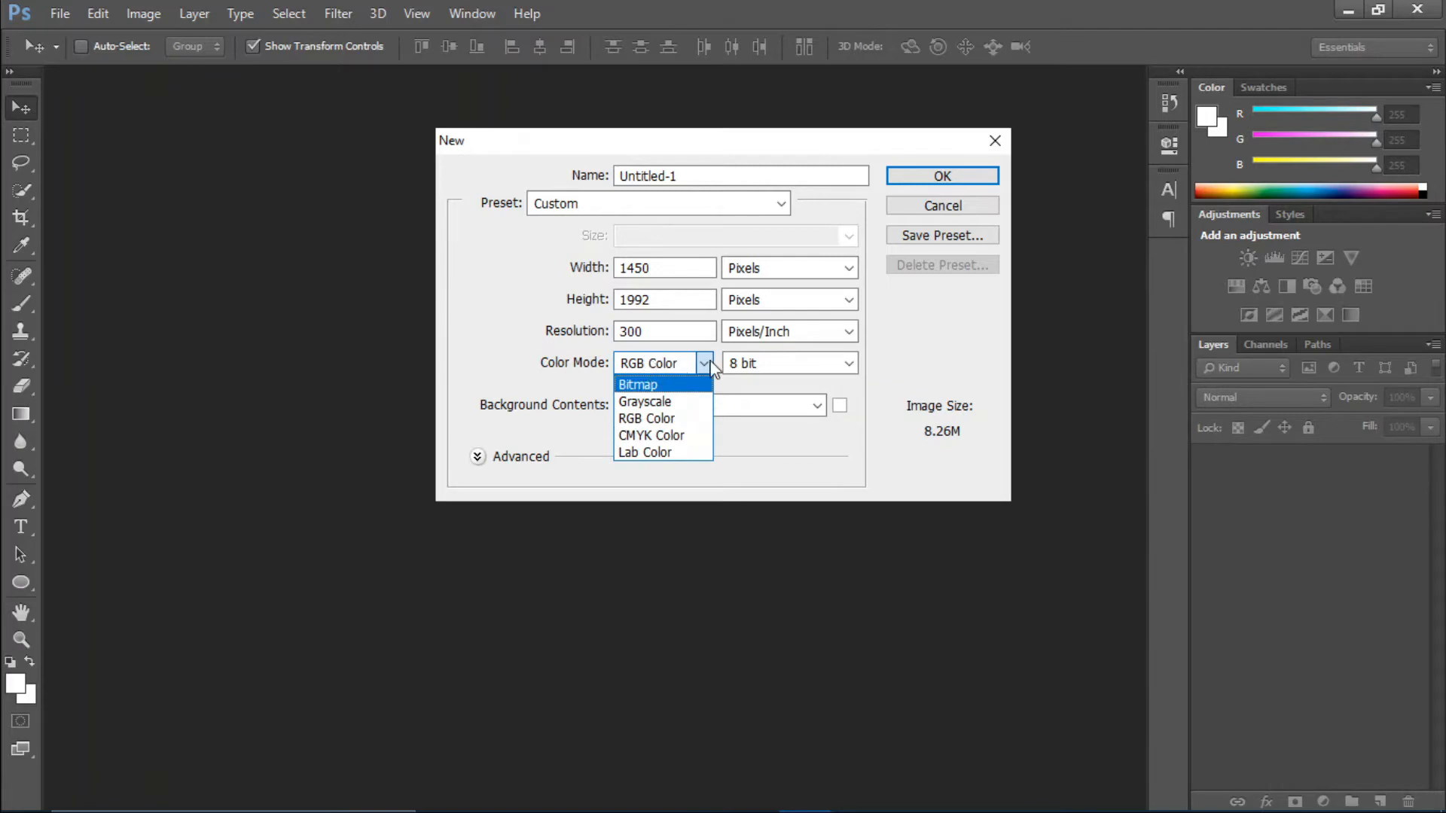
Step: Create a 1450 × 1992 pixel, 300 pixels/inch RGB Color document and fill its background with black (000000)
click(650, 364)
click(942, 177)
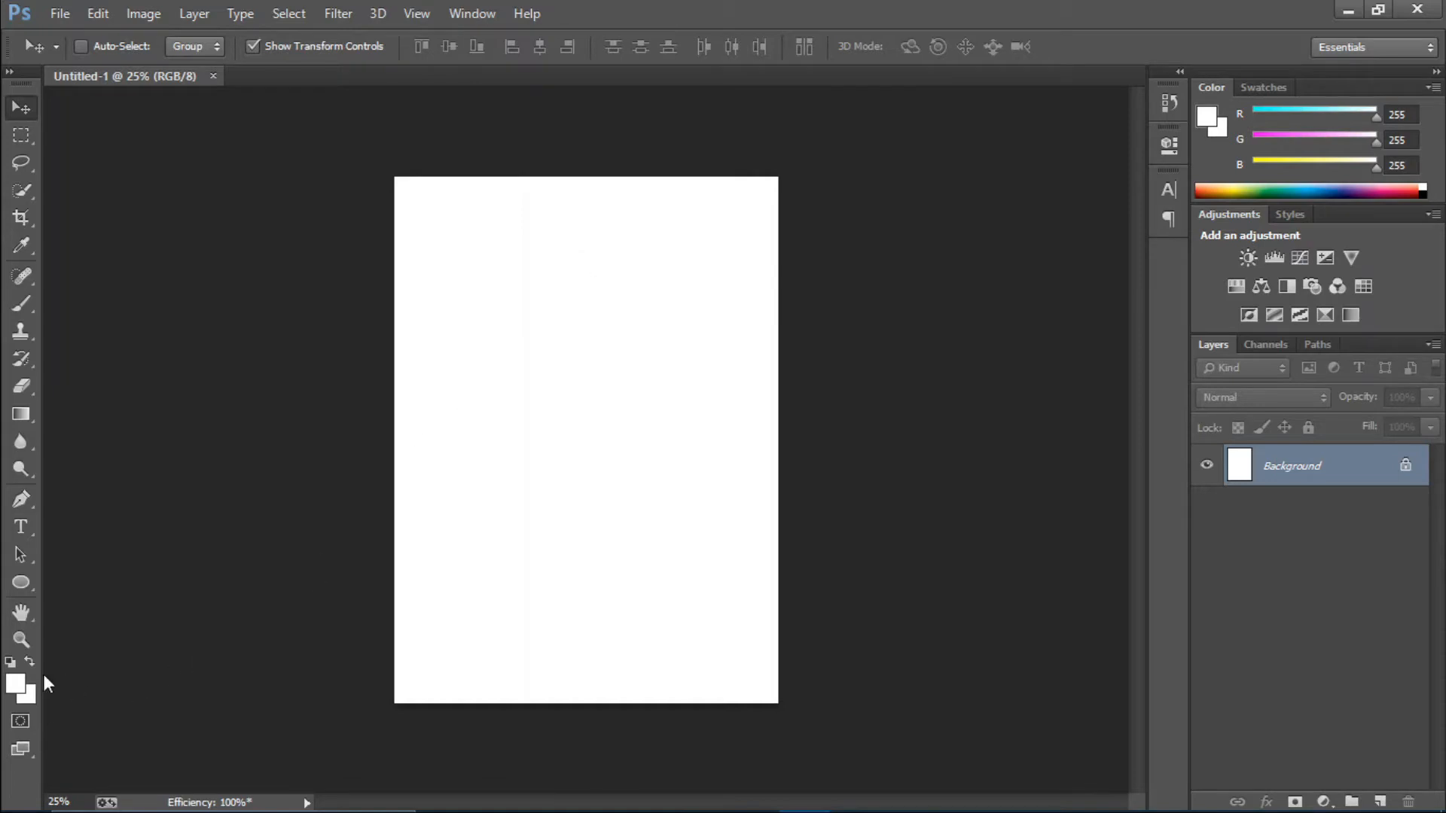
click(23, 684)
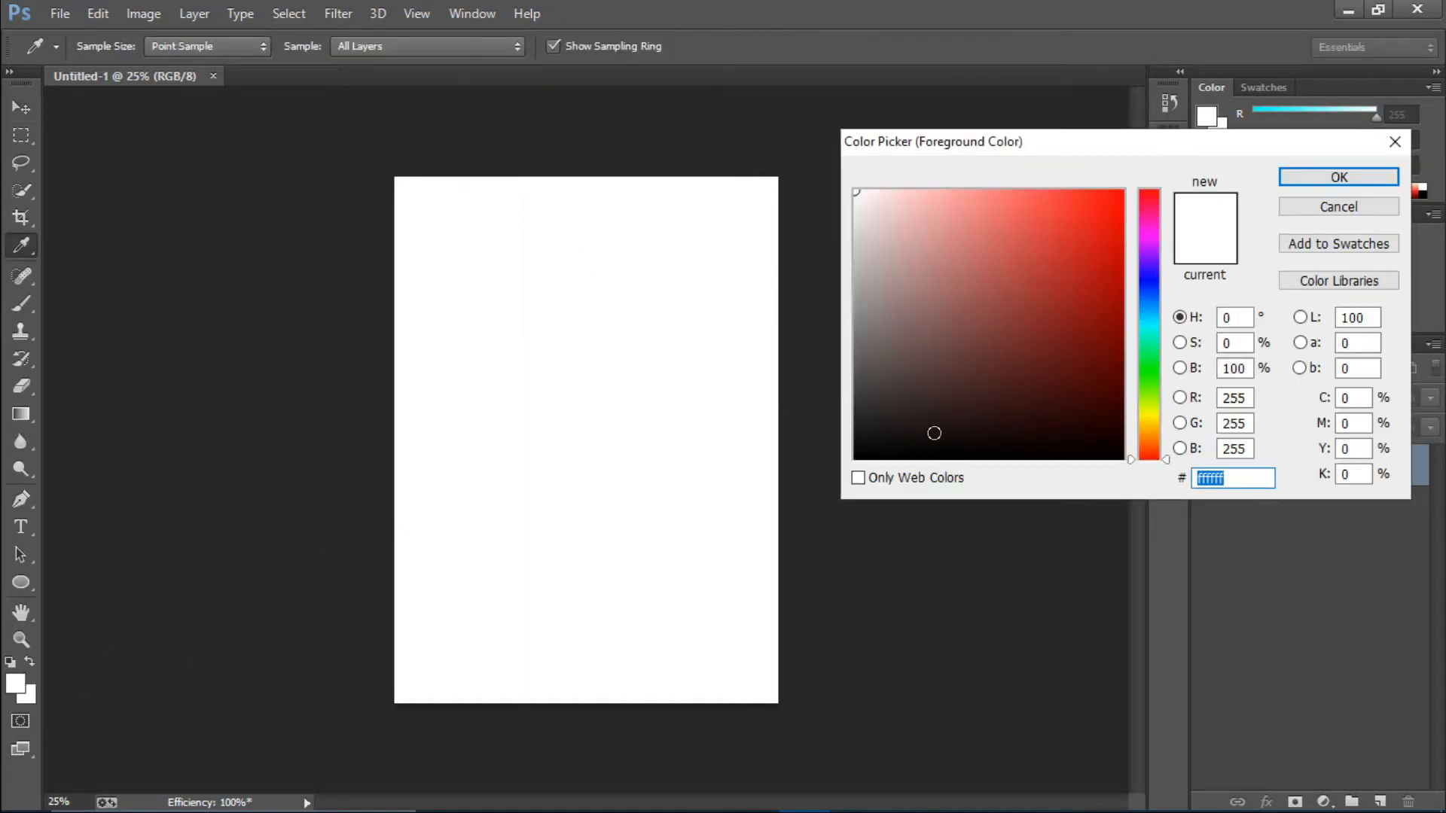
drag(905, 391, 776, 518)
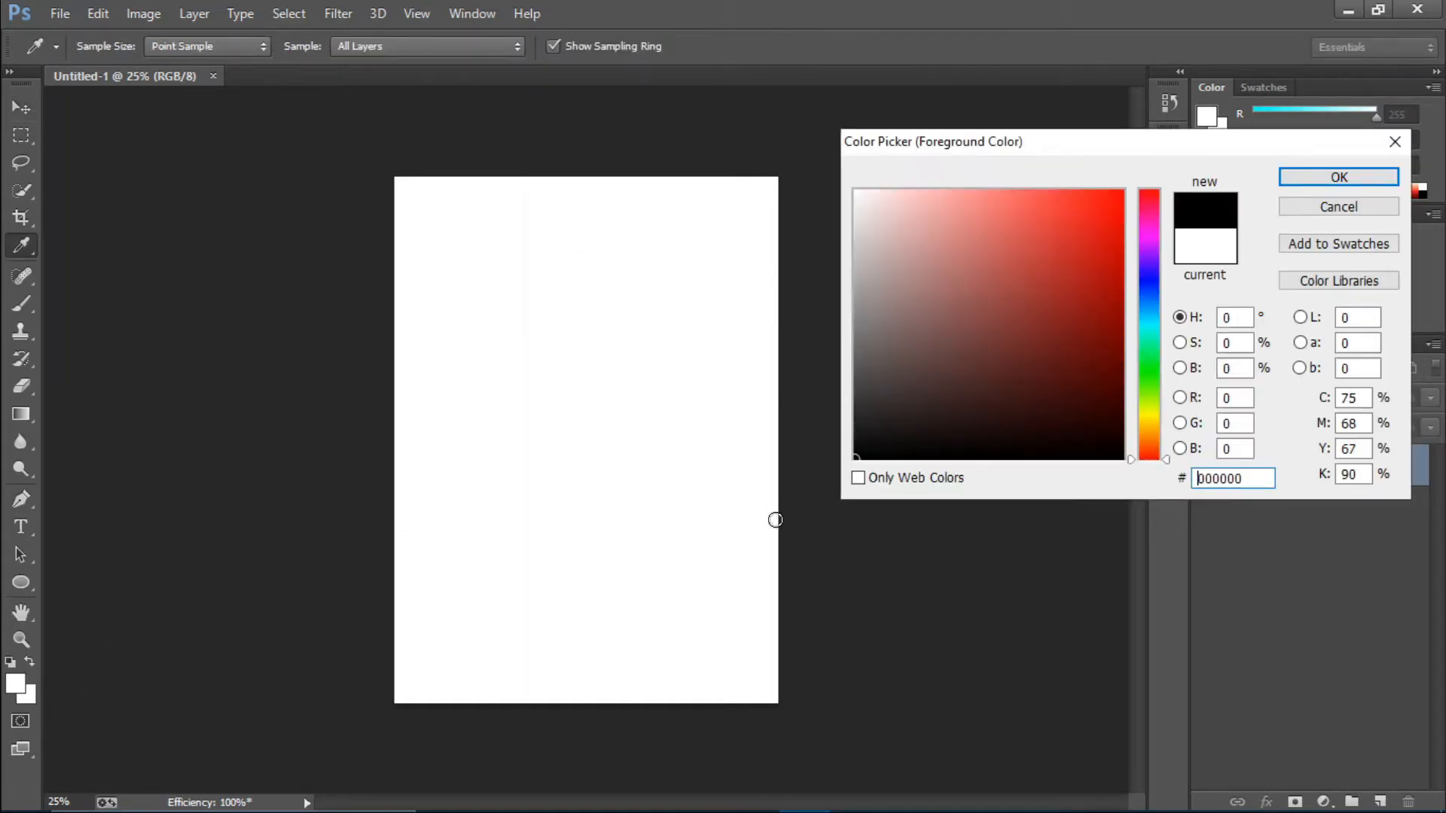
click(1342, 178)
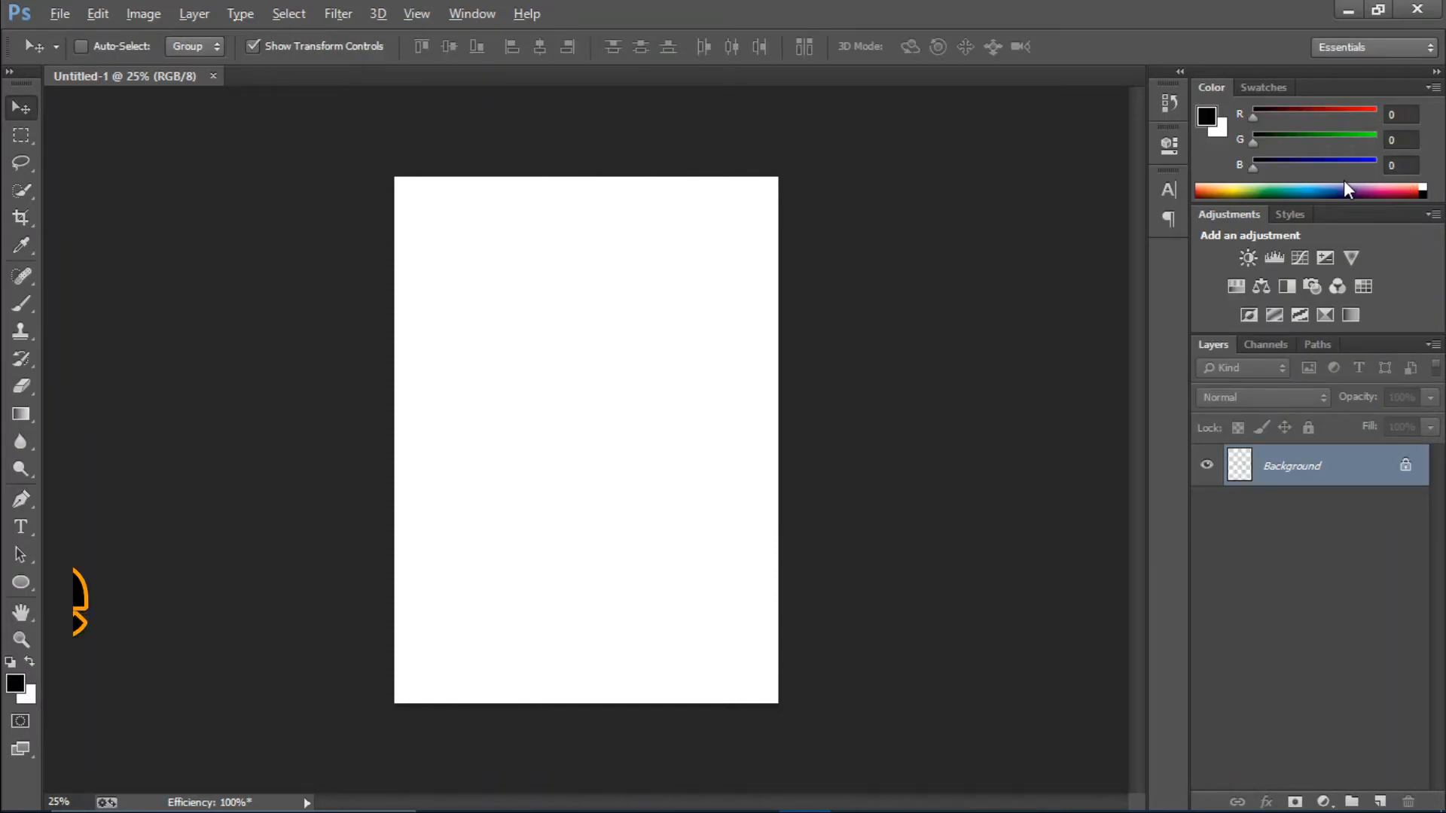
key(alt+BackSpace)
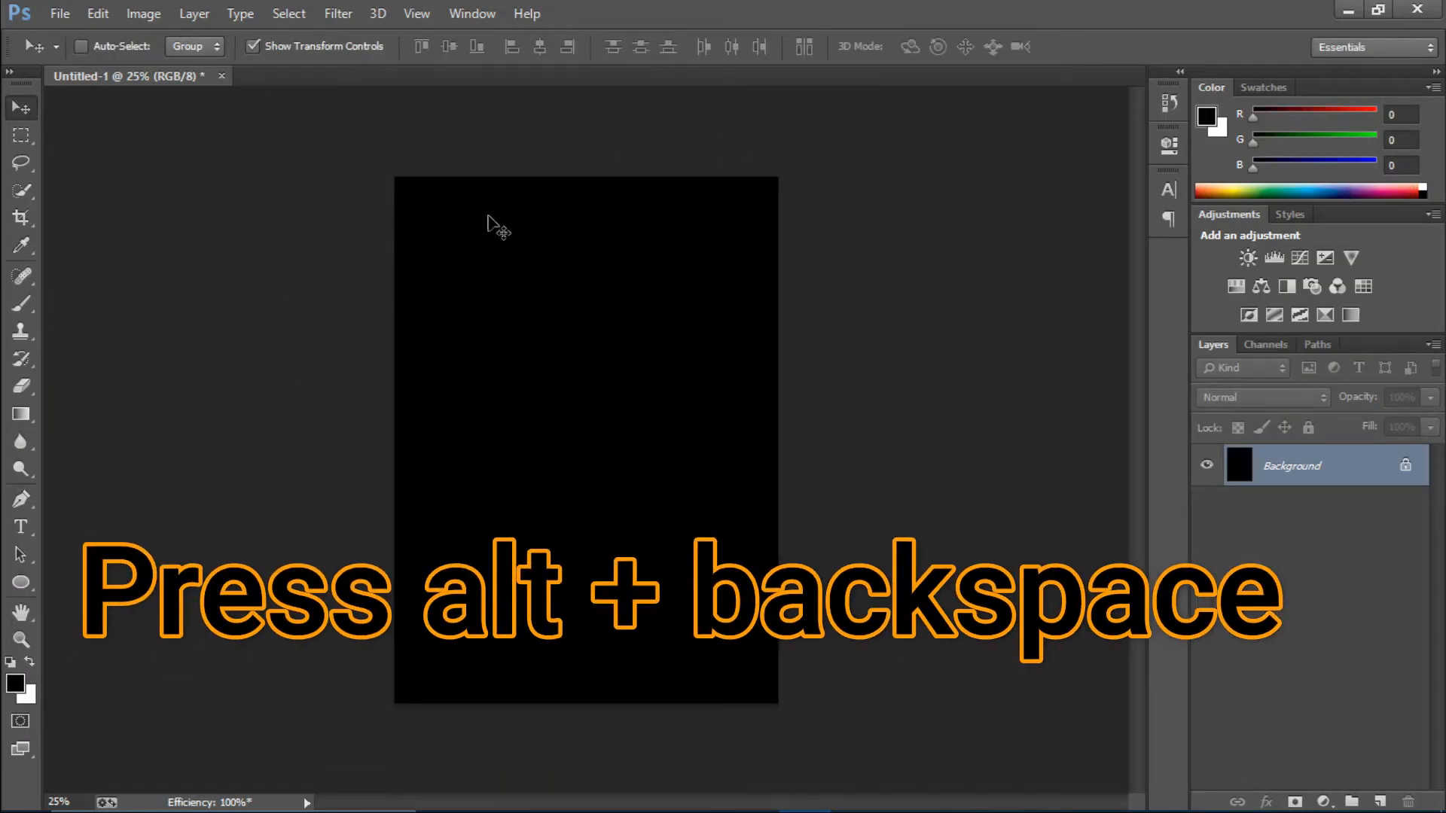
Step: Place the blue-painted portrait photo as an embedded image and scale it to about 16.38% so it covers the canvas
click(59, 13)
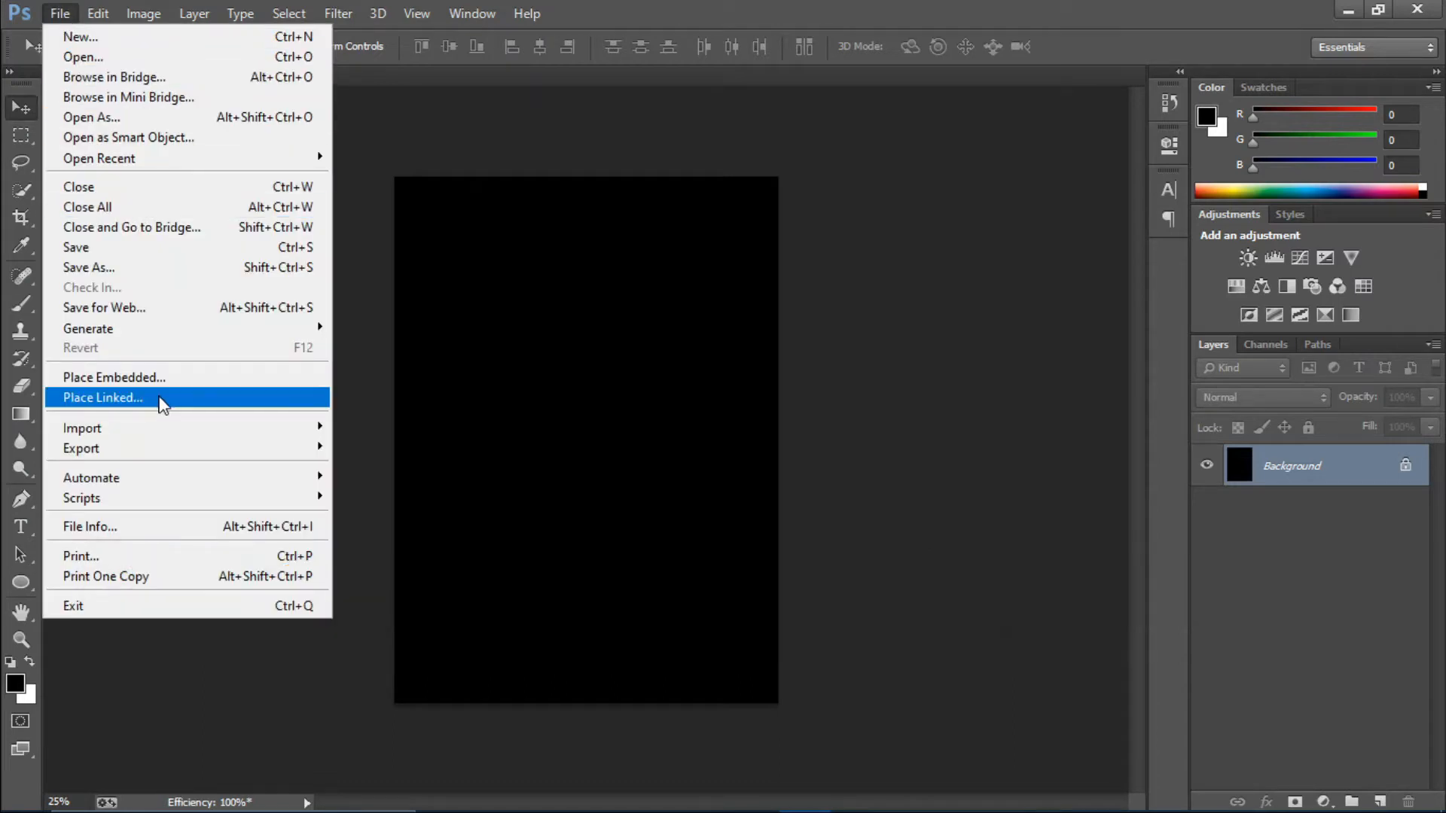
click(145, 377)
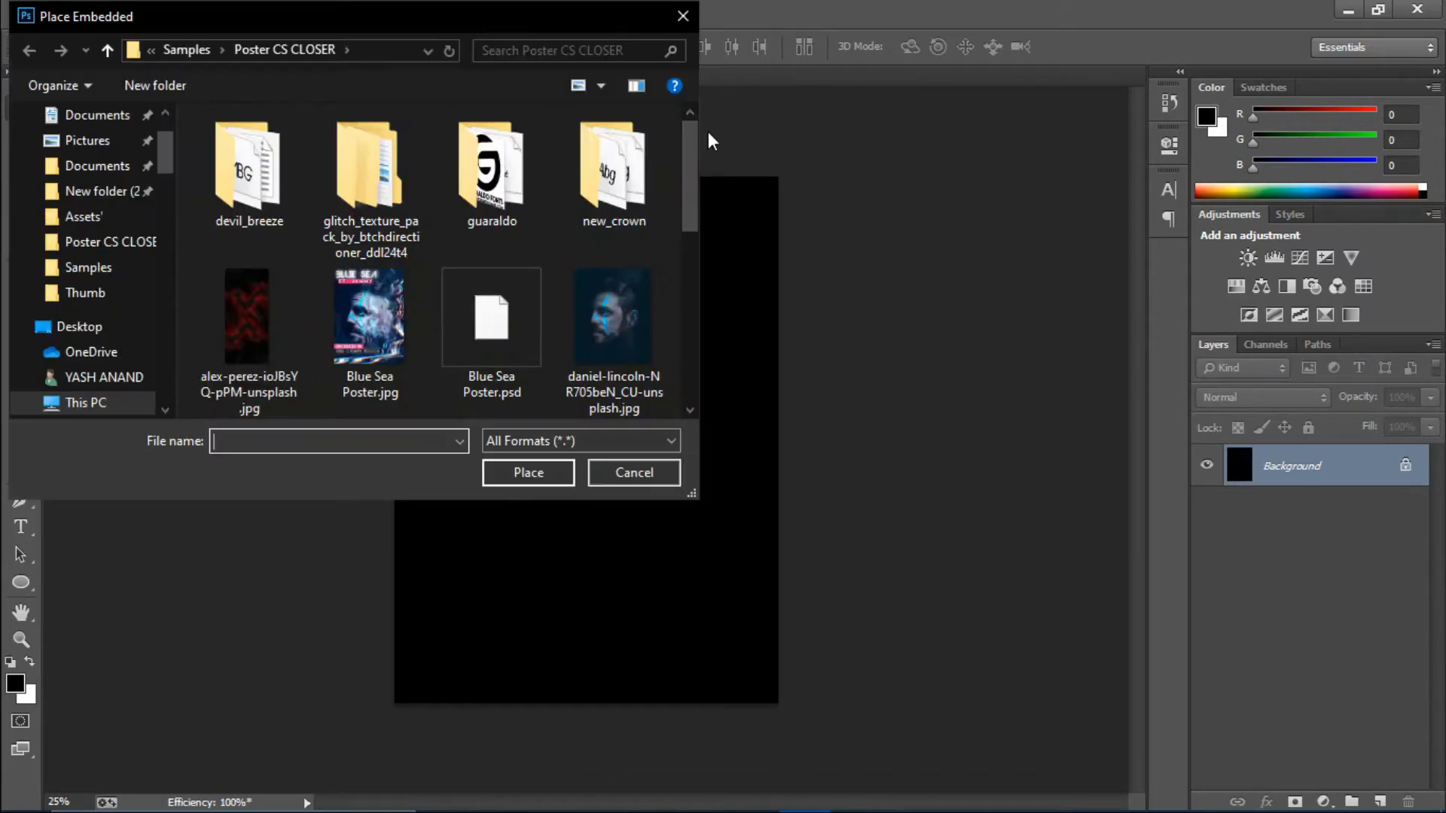
double_click(595, 374)
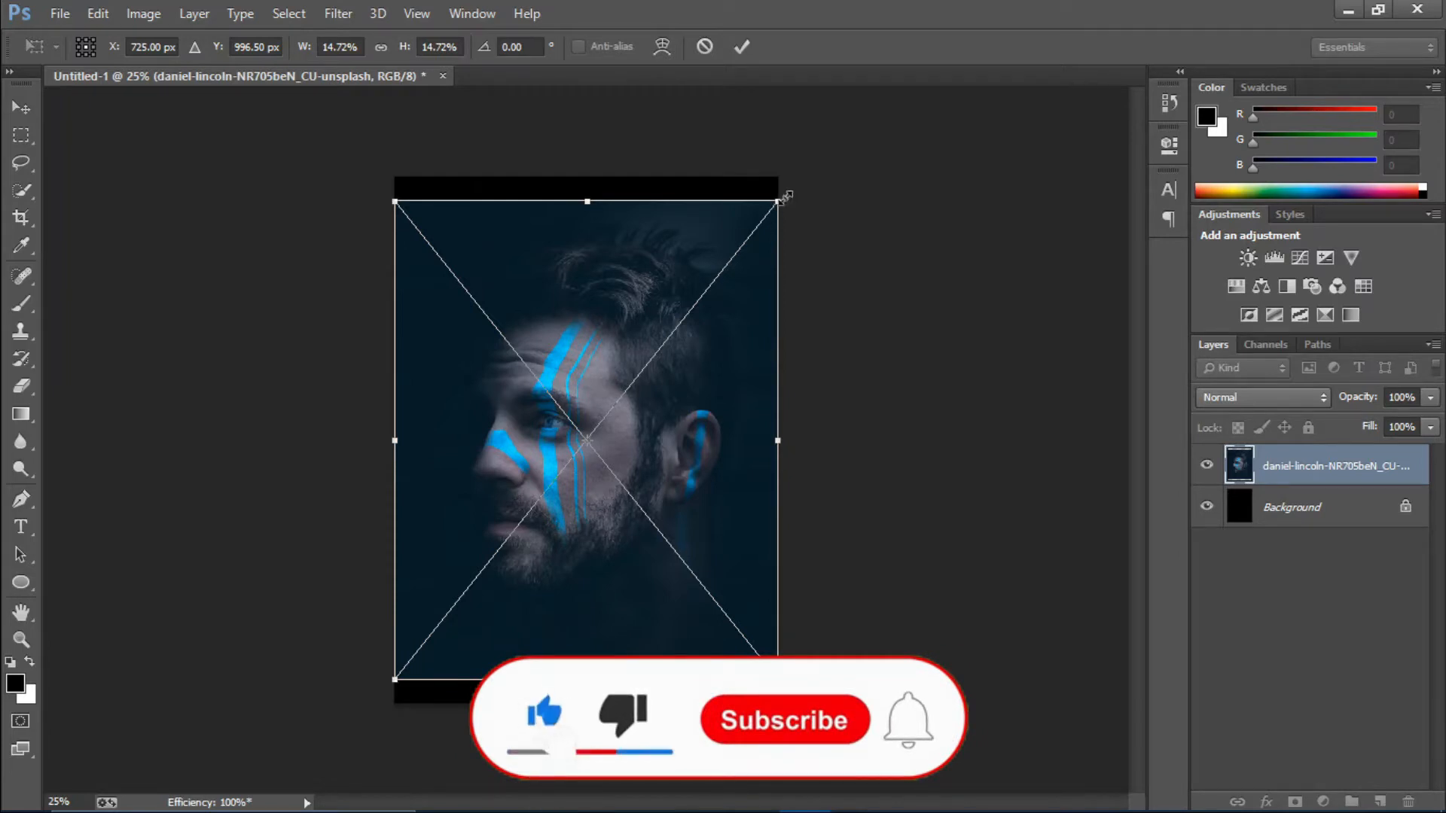
drag(780, 201, 805, 167)
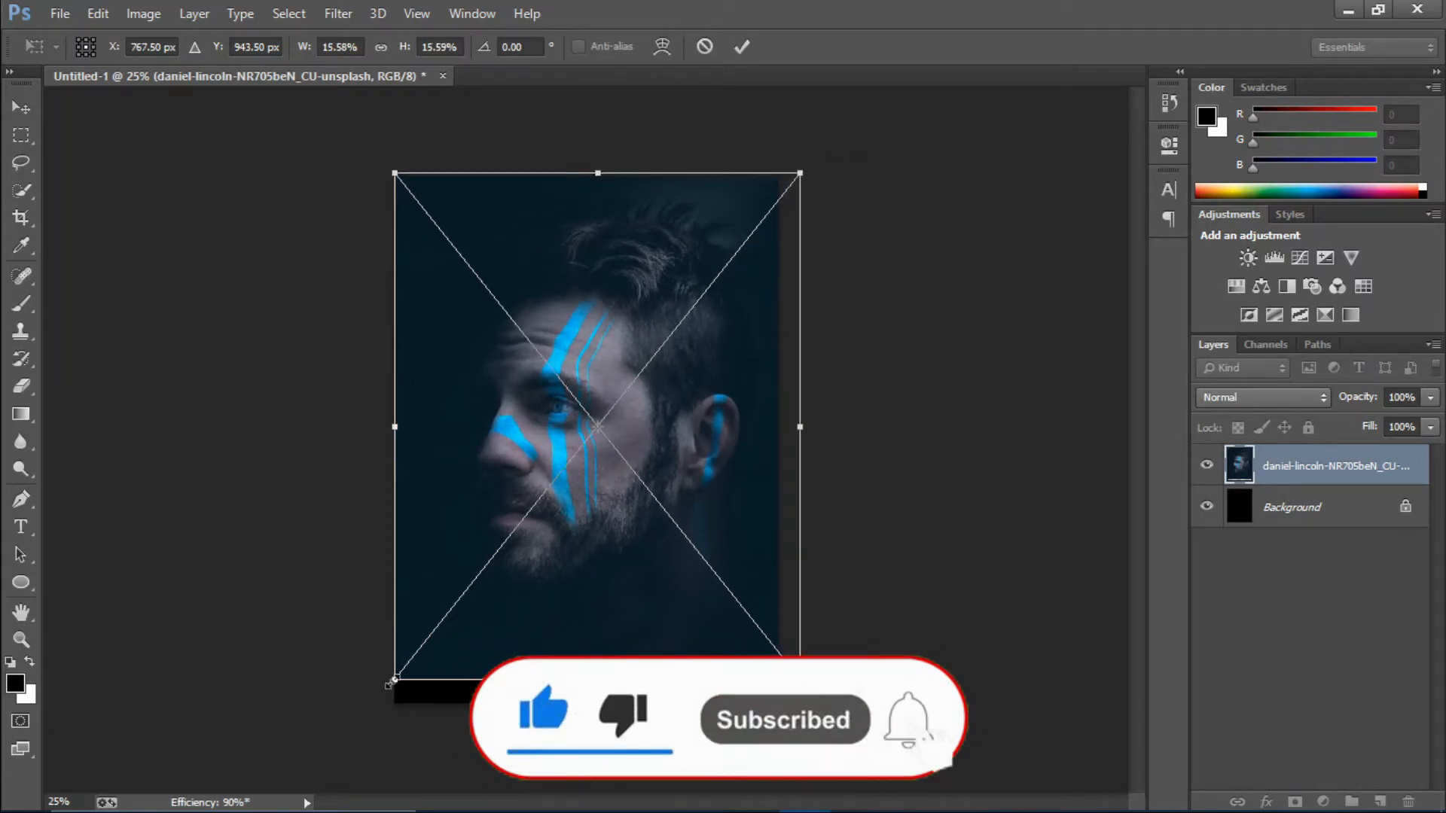
drag(394, 679, 372, 706)
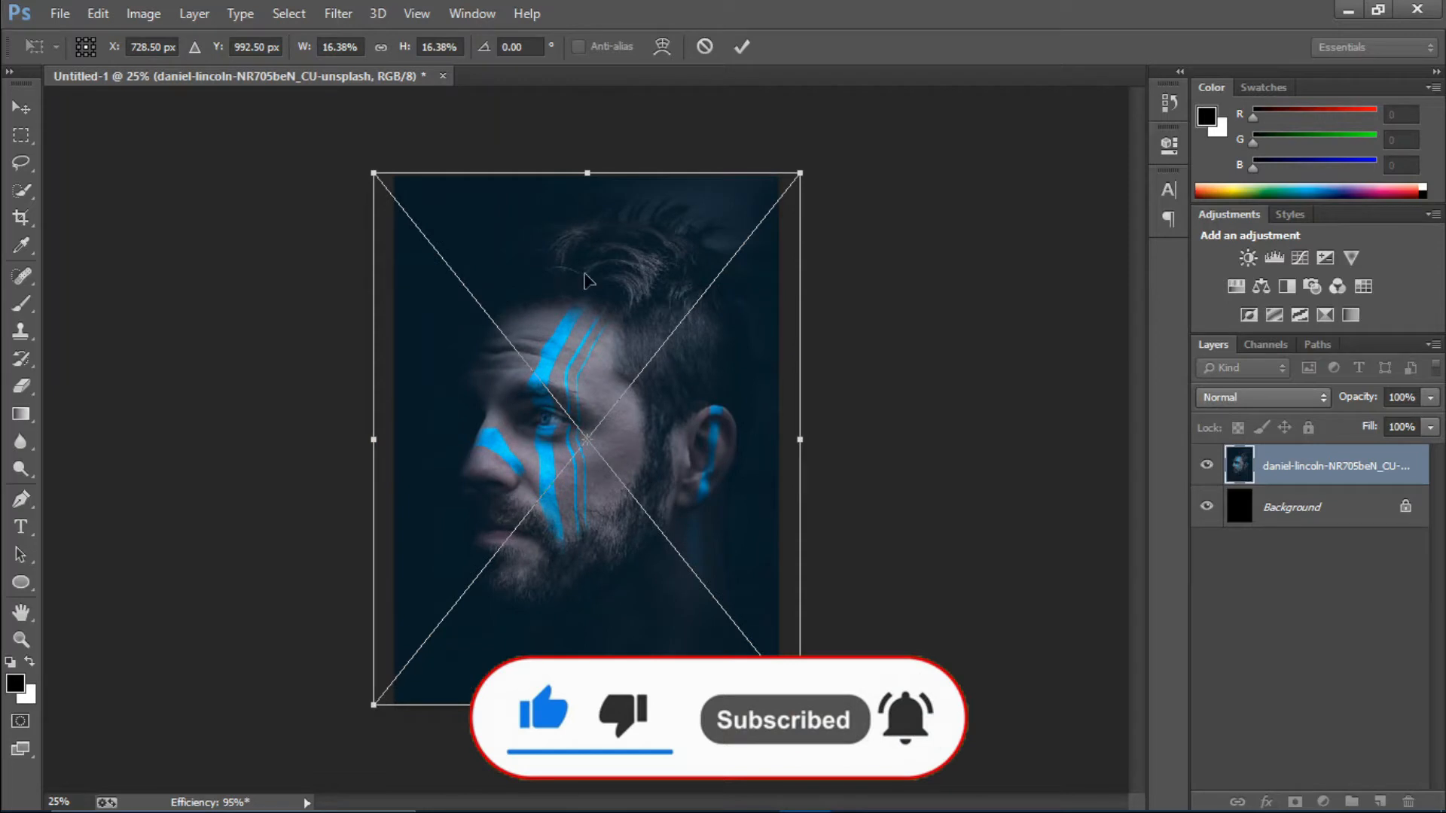
click(742, 46)
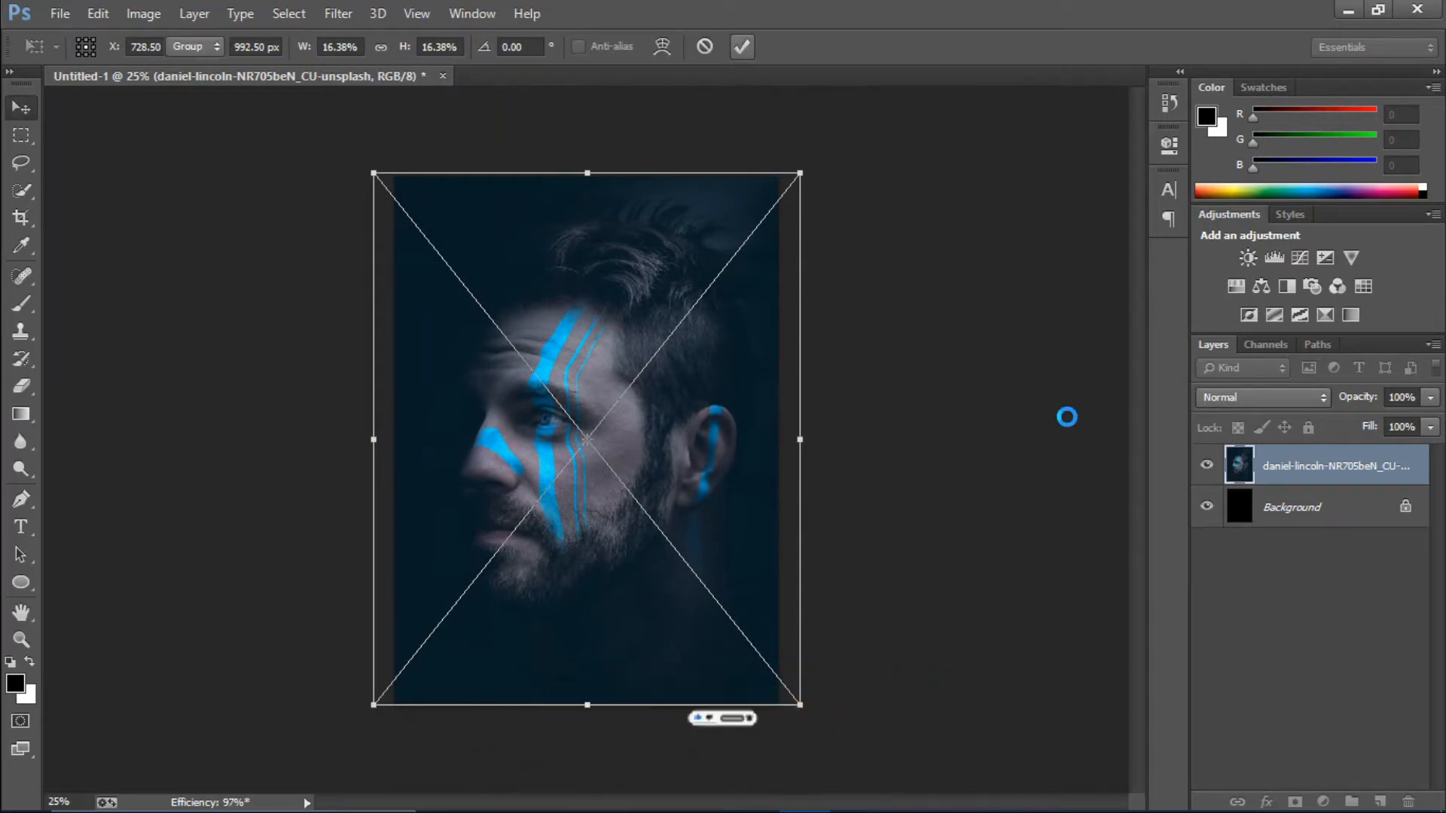
Step: Add a Curves adjustment clipped to the portrait, lowering the shadows and lifting the highlights on the RGB curve with on-image sampling
click(1323, 802)
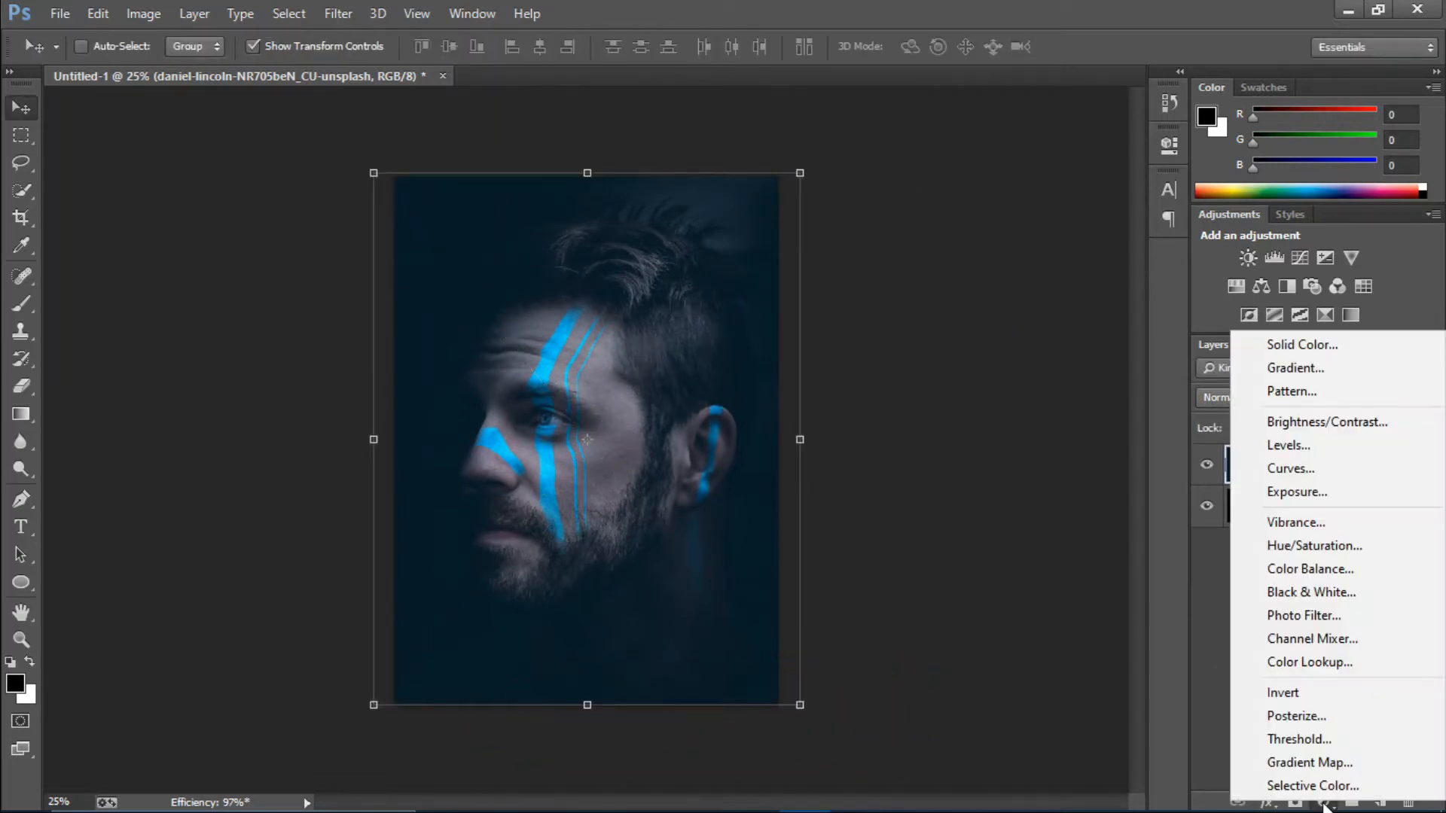
click(1310, 469)
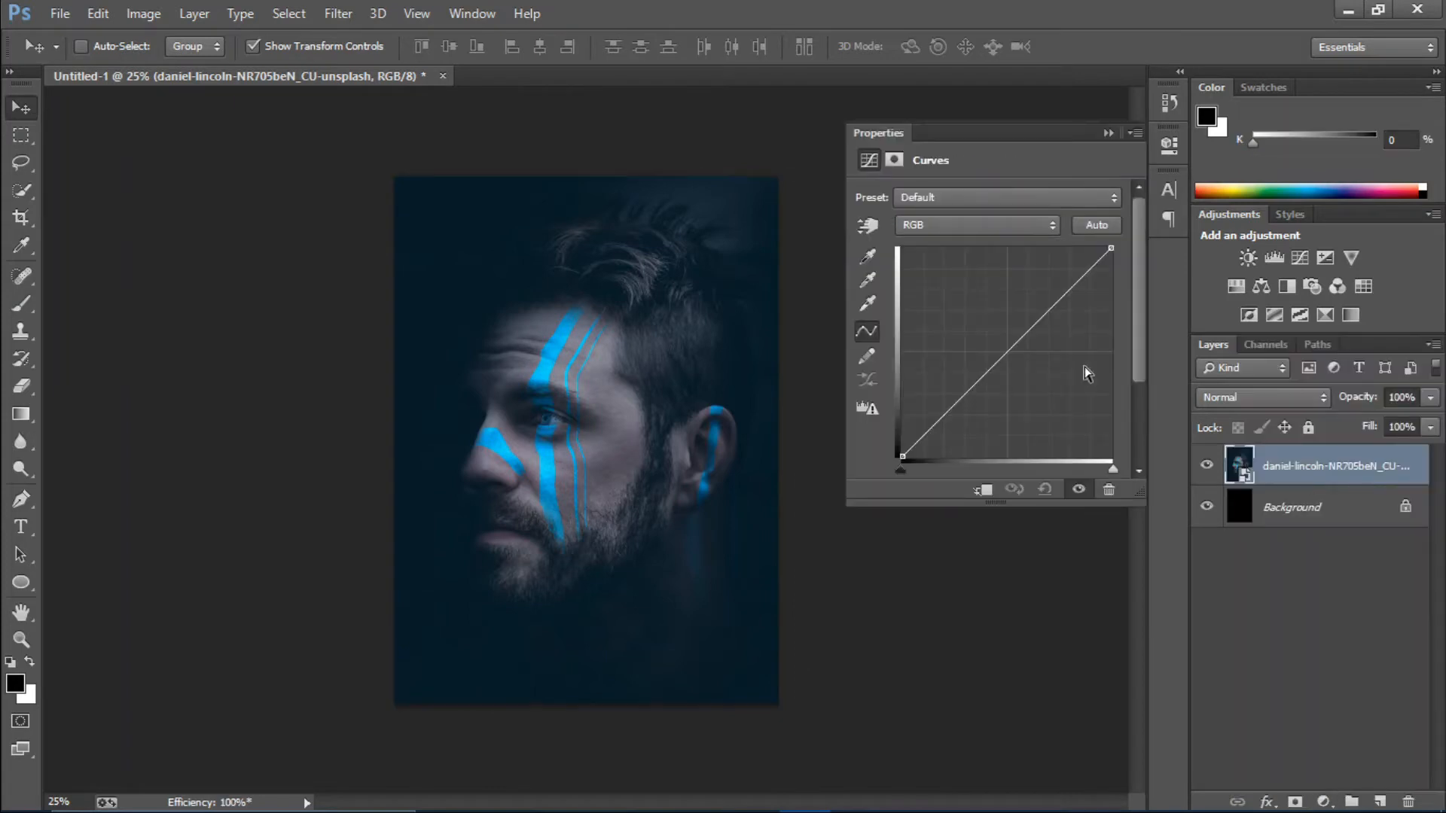
click(982, 491)
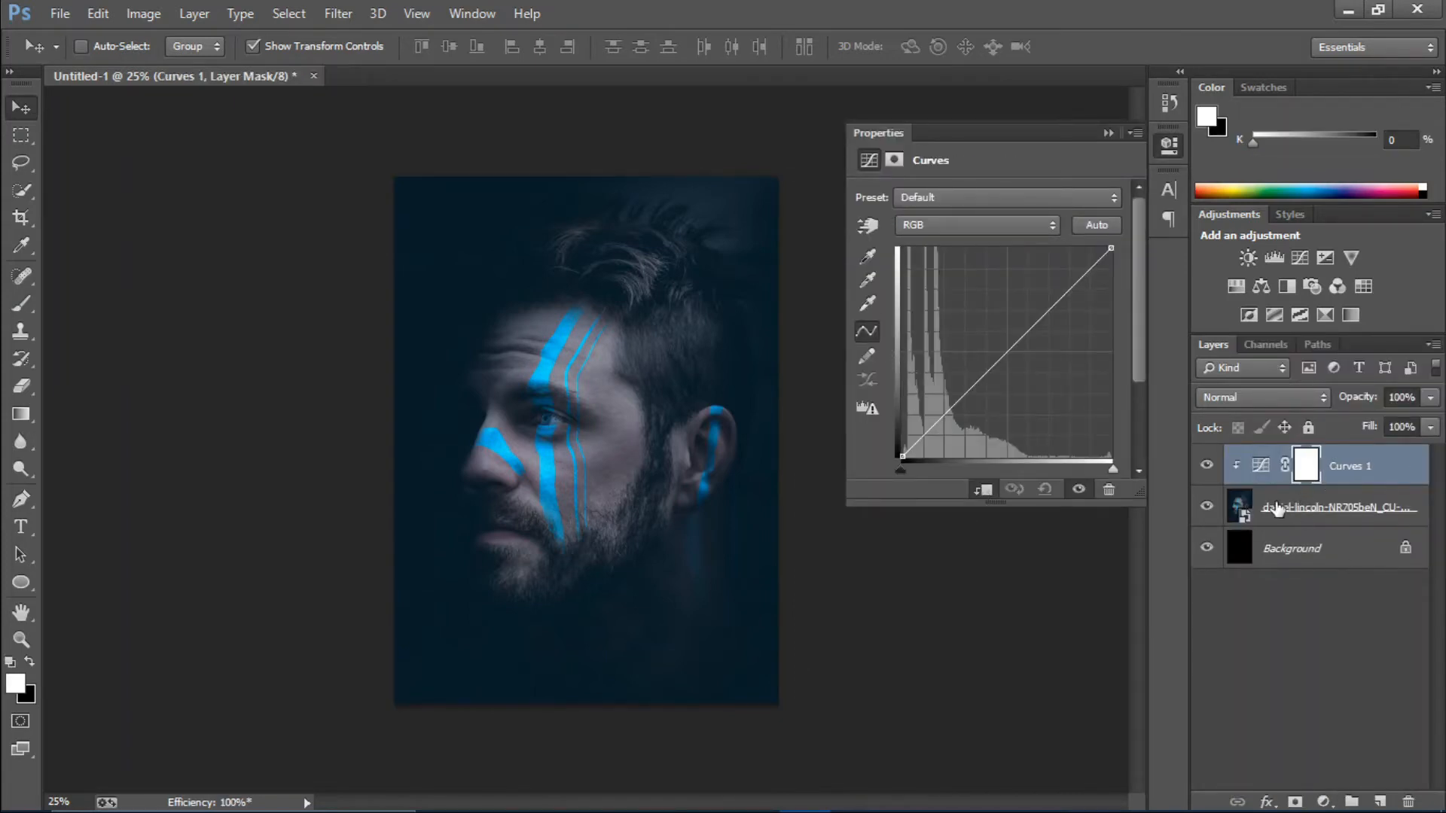
click(866, 223)
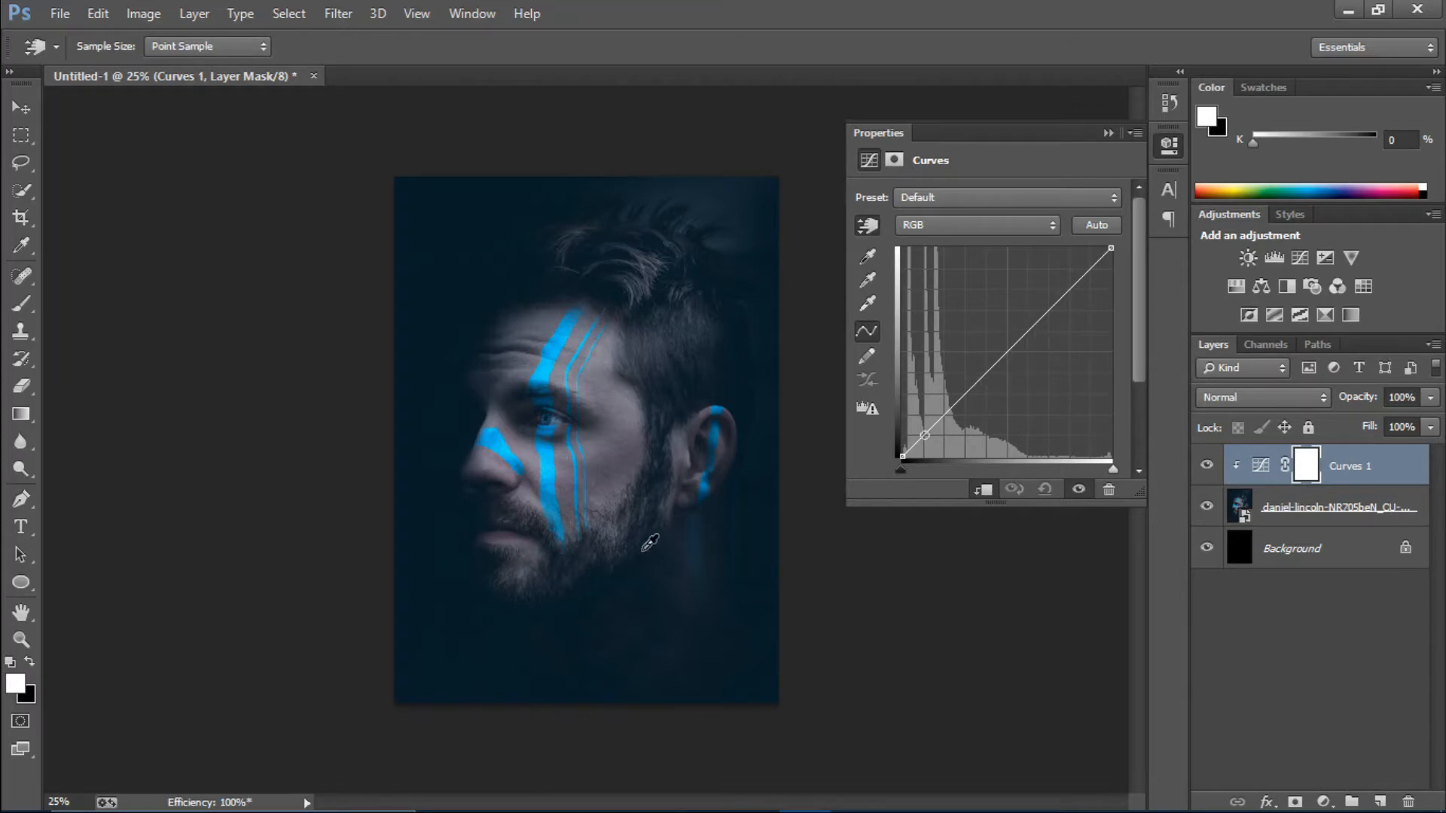
drag(650, 553, 649, 572)
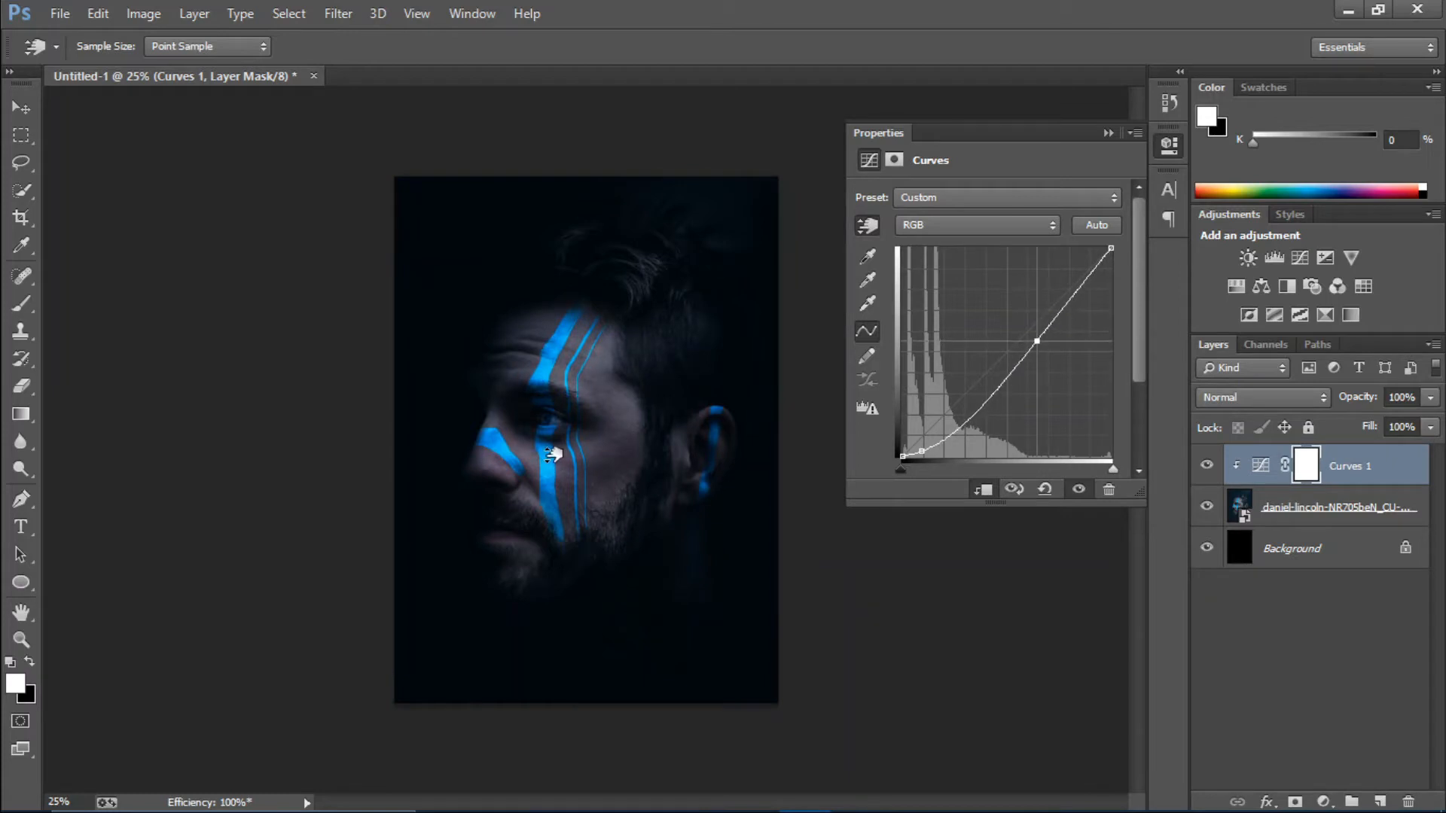
drag(555, 451, 549, 429)
Step: On the Blue curve, raise the highlights sampled from the nose paint and pull down the midtones sampled from the cheek
click(941, 229)
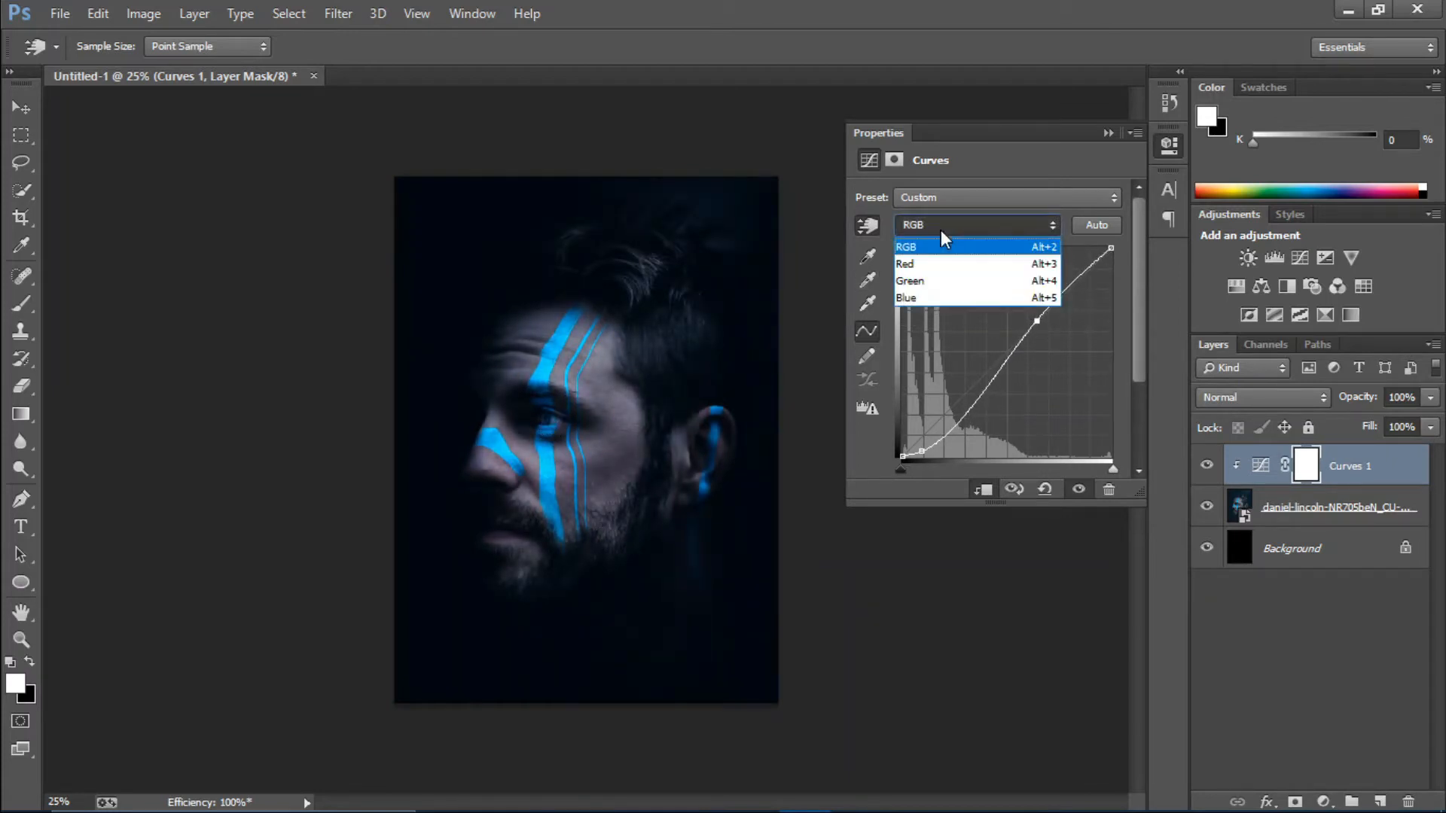
click(941, 301)
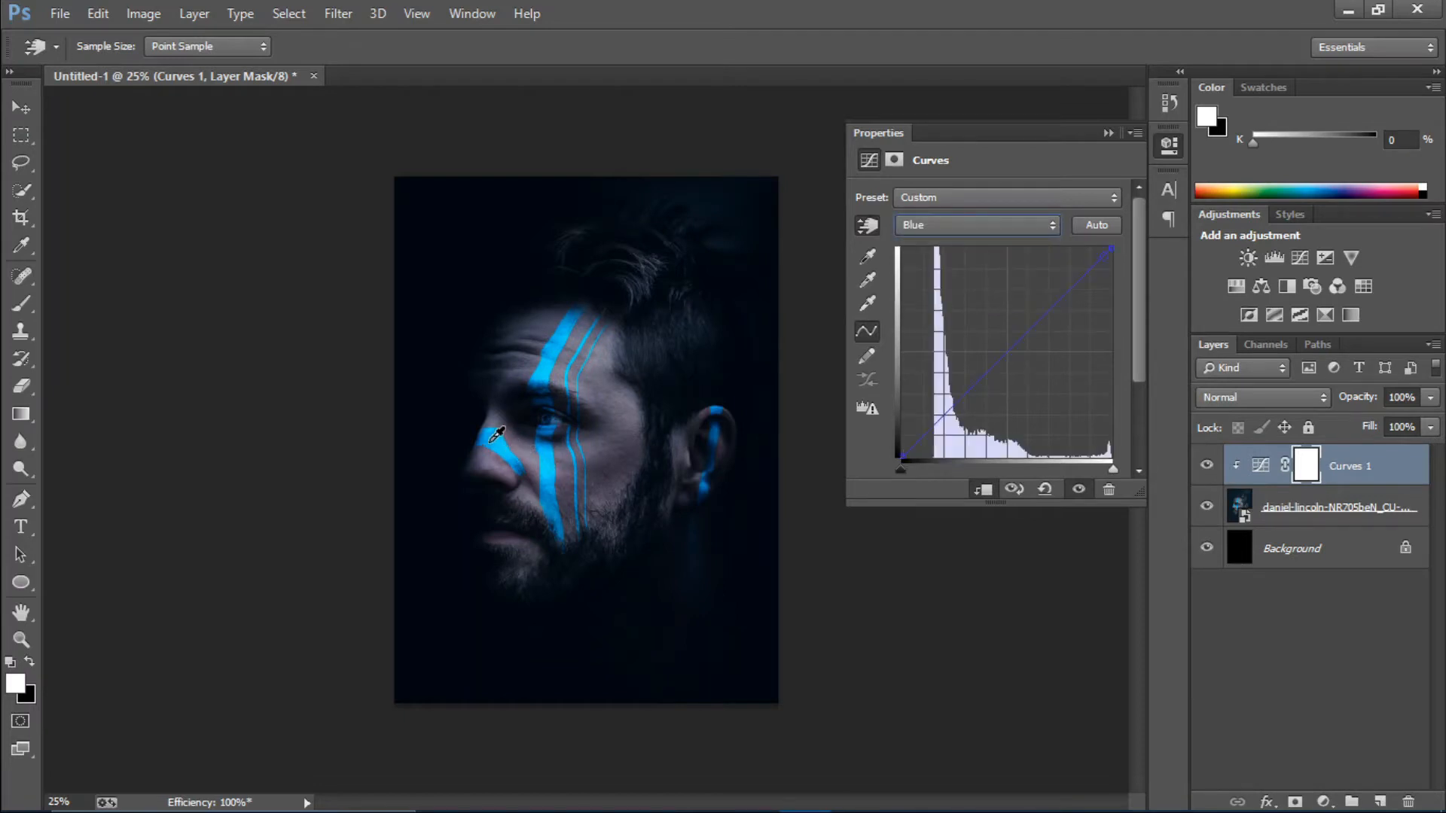
drag(495, 435, 493, 429)
drag(622, 455, 622, 468)
Step: On the Green curve, slightly raise the bright tones sampled from the blue stripe below the eye
click(977, 224)
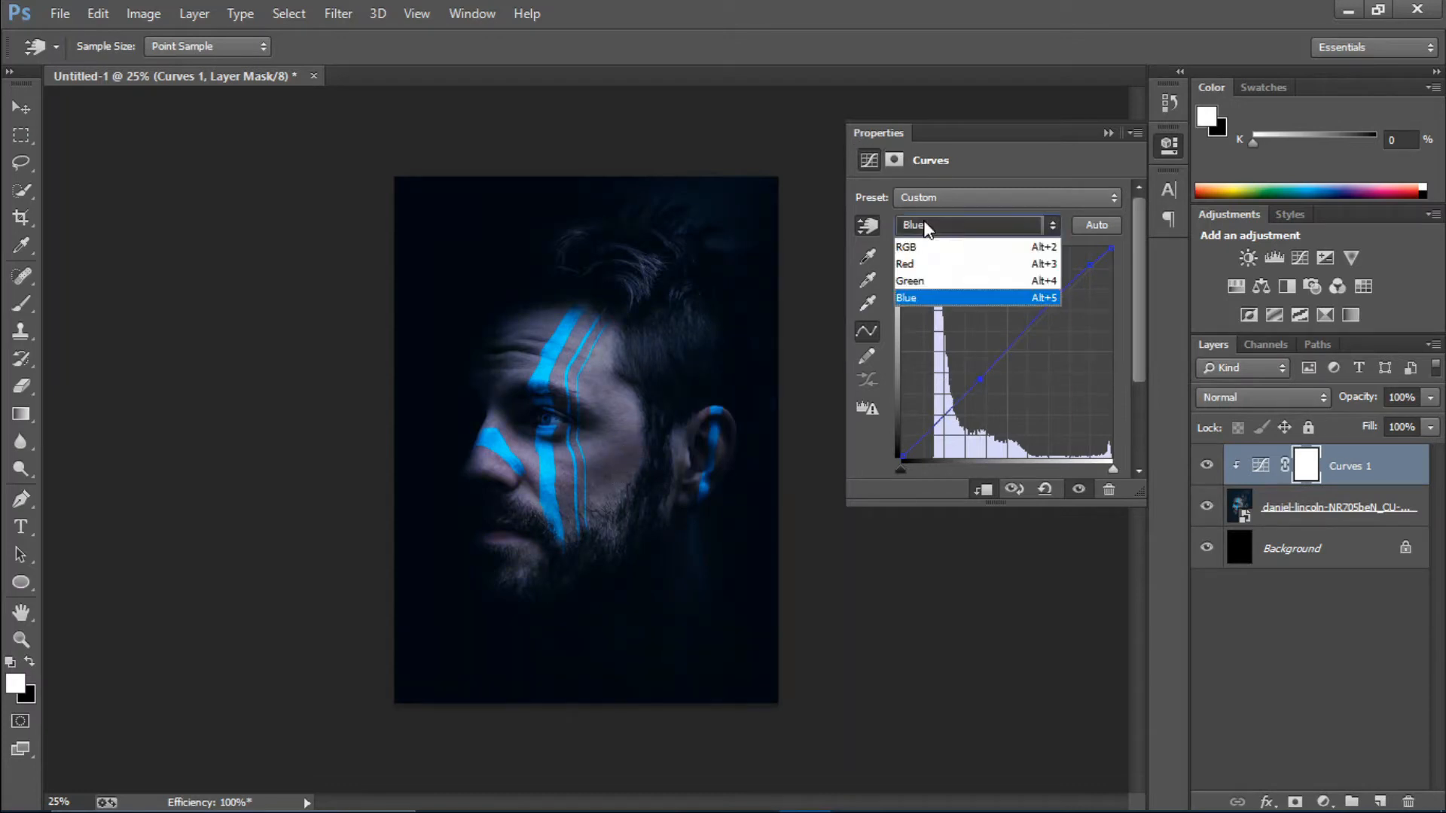
click(933, 279)
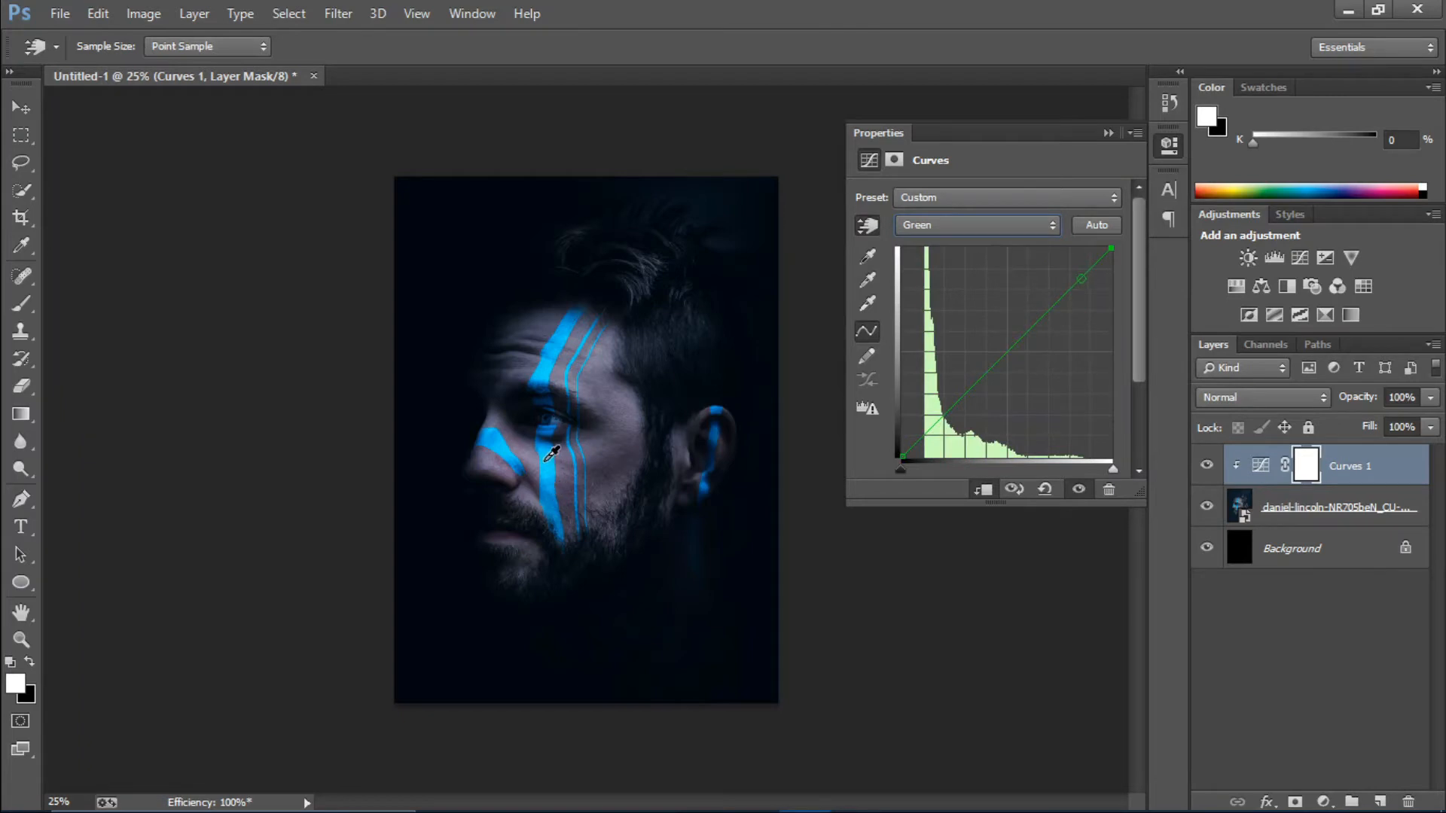
drag(554, 448, 550, 446)
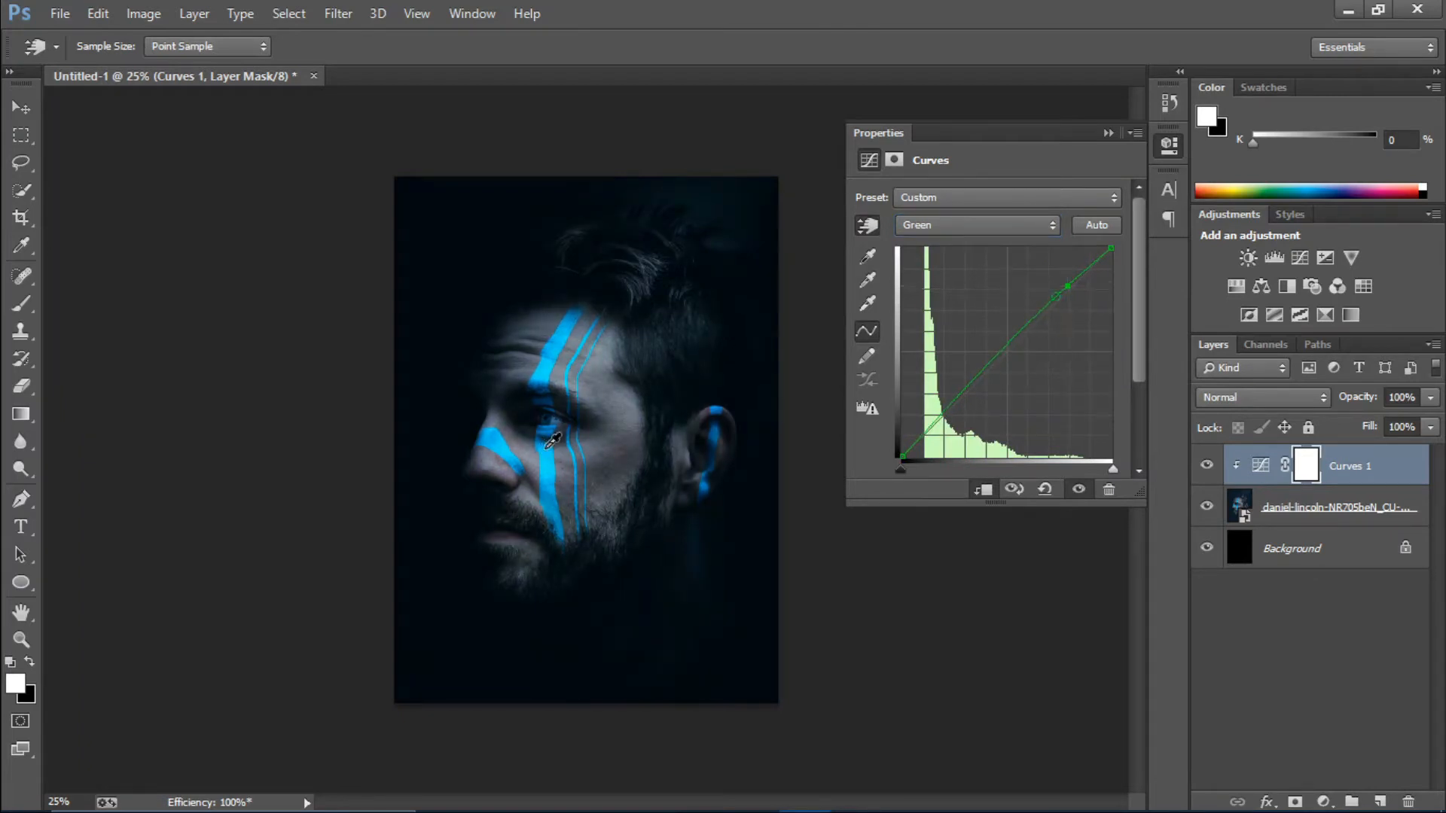
Step: On the Red curve, raise the midtones sampled from the cheek and slightly lower the shadows, then close the Curves settings
click(943, 219)
click(937, 263)
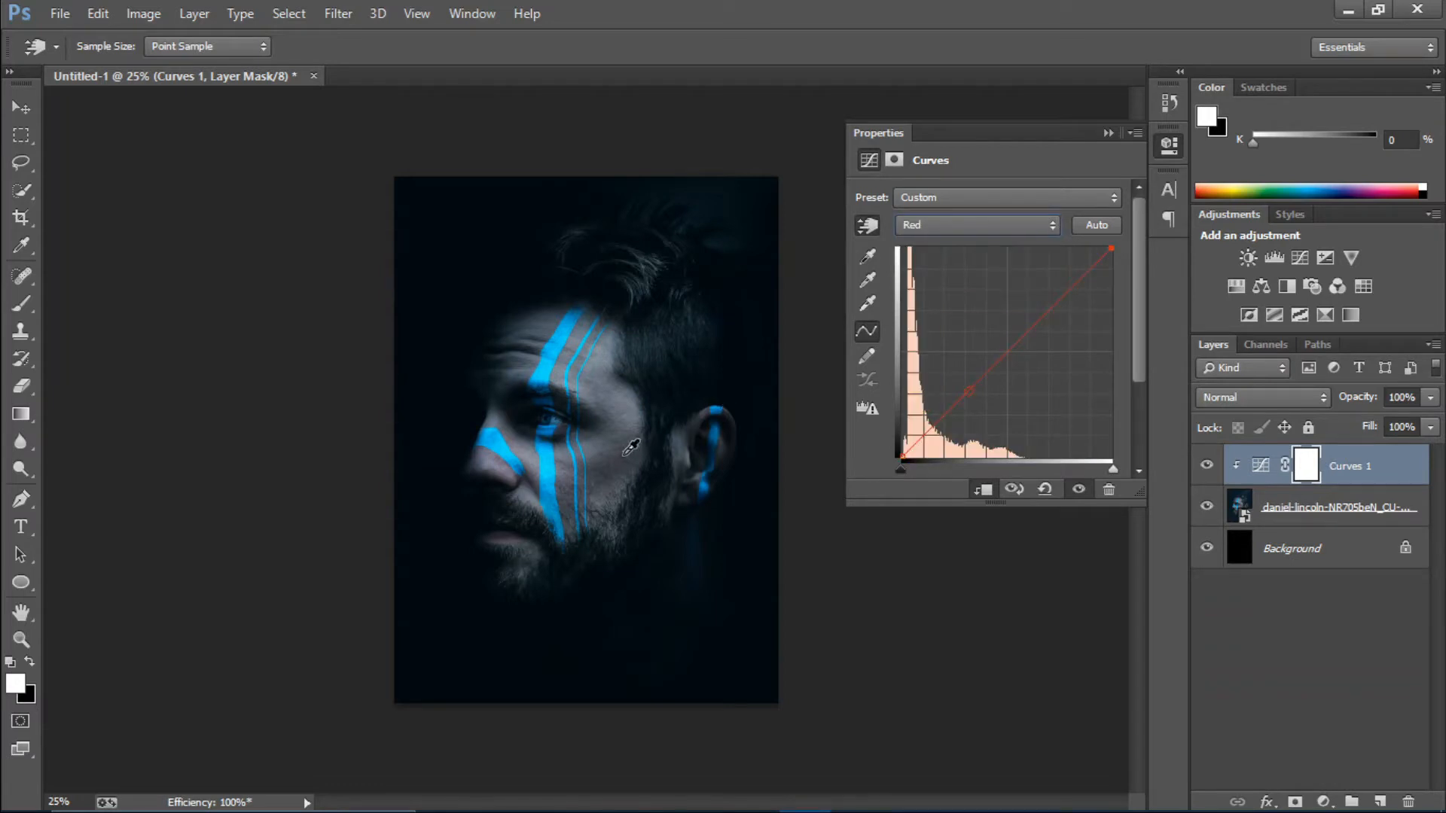
drag(628, 448, 632, 423)
drag(921, 432, 922, 438)
click(1108, 134)
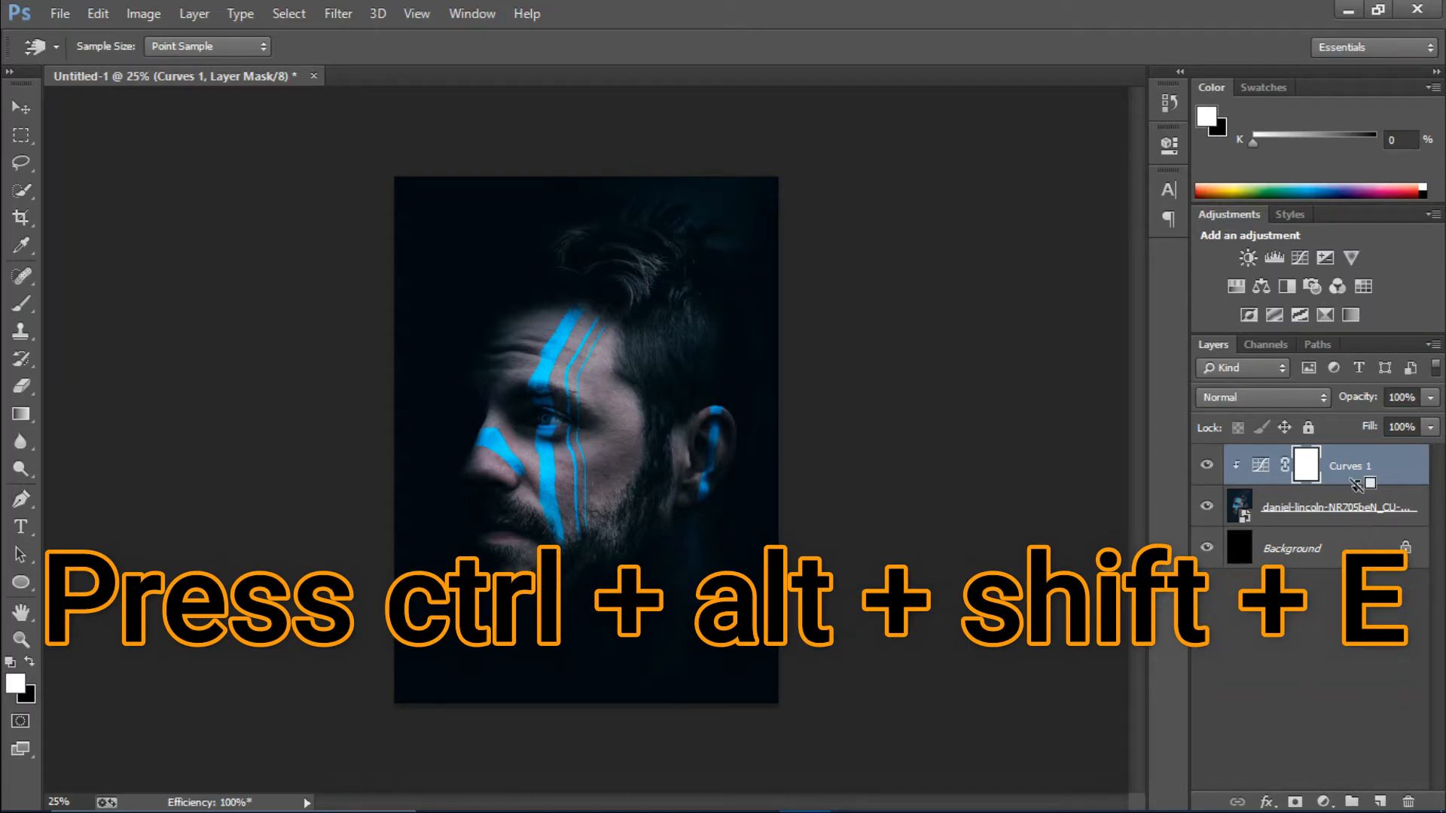
Step: Stamp all visible layers into a new merged layer above the Curves adjustment and return to the Move tool
key(ctrl+alt+shift+e)
key(v)
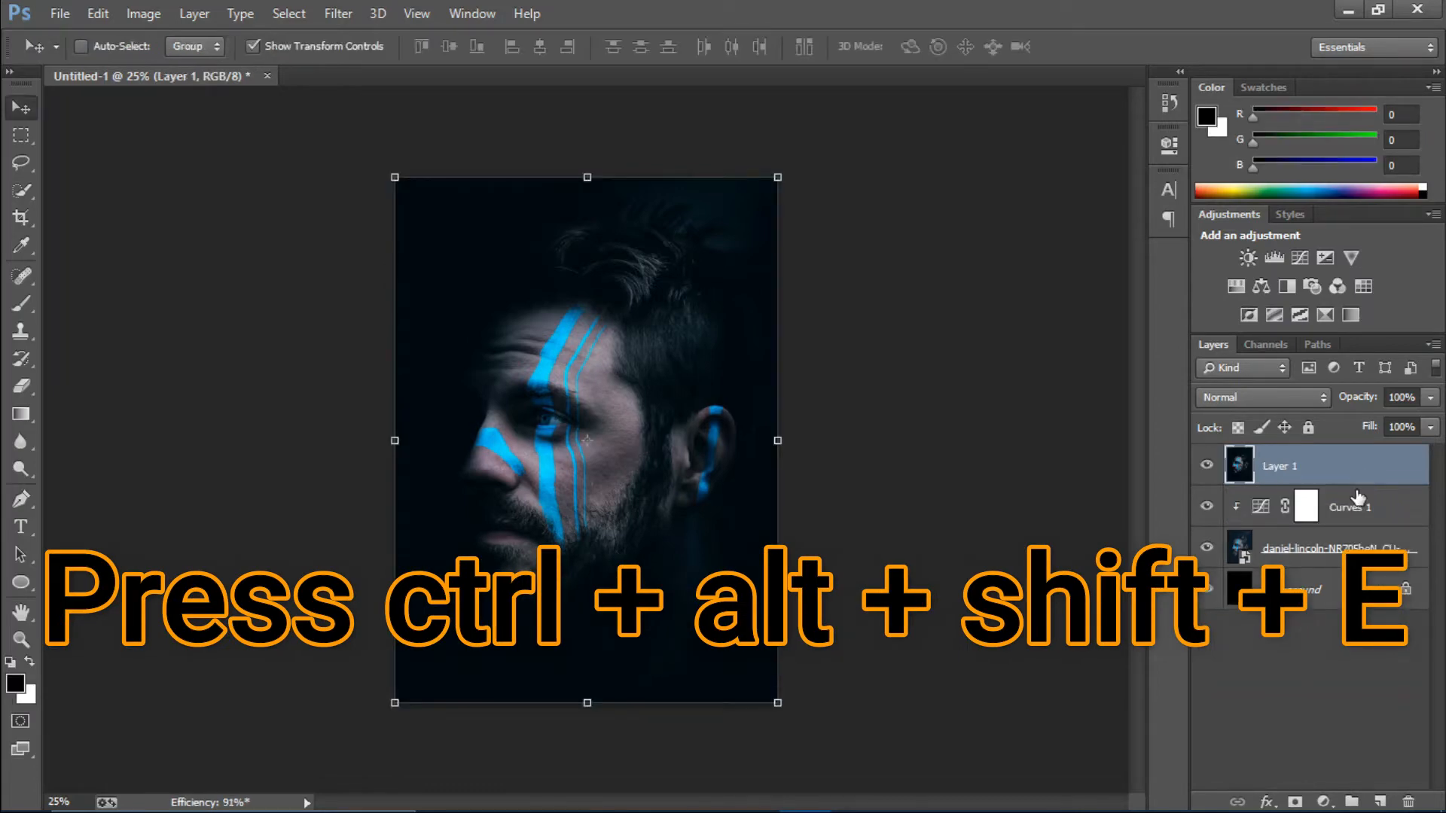
Step: Open the image glitch_overlay_effects_by_graphicassets_dcawos9.jpg from the Poster CS CLOSER folder
click(43, 9)
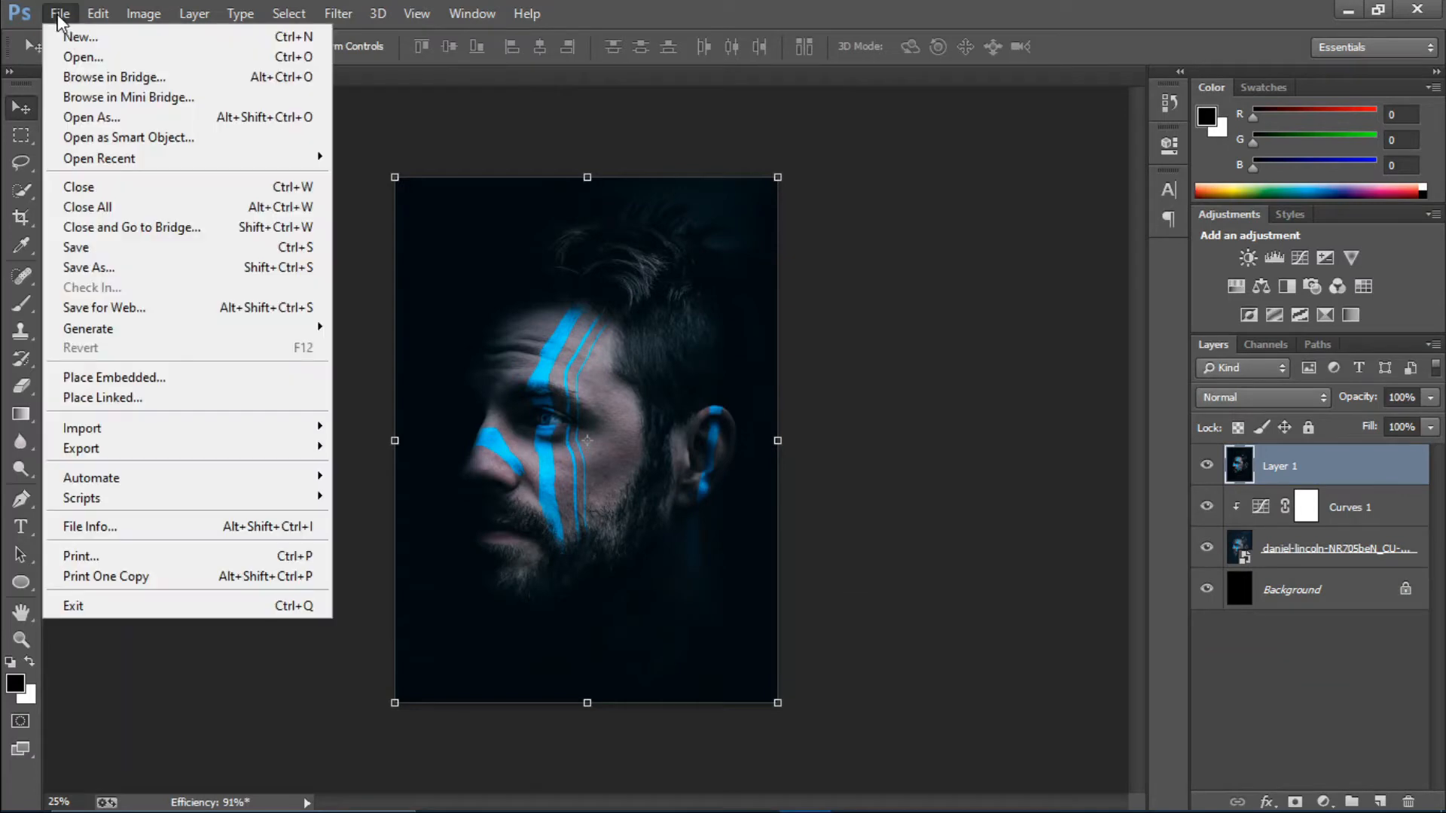
click(84, 58)
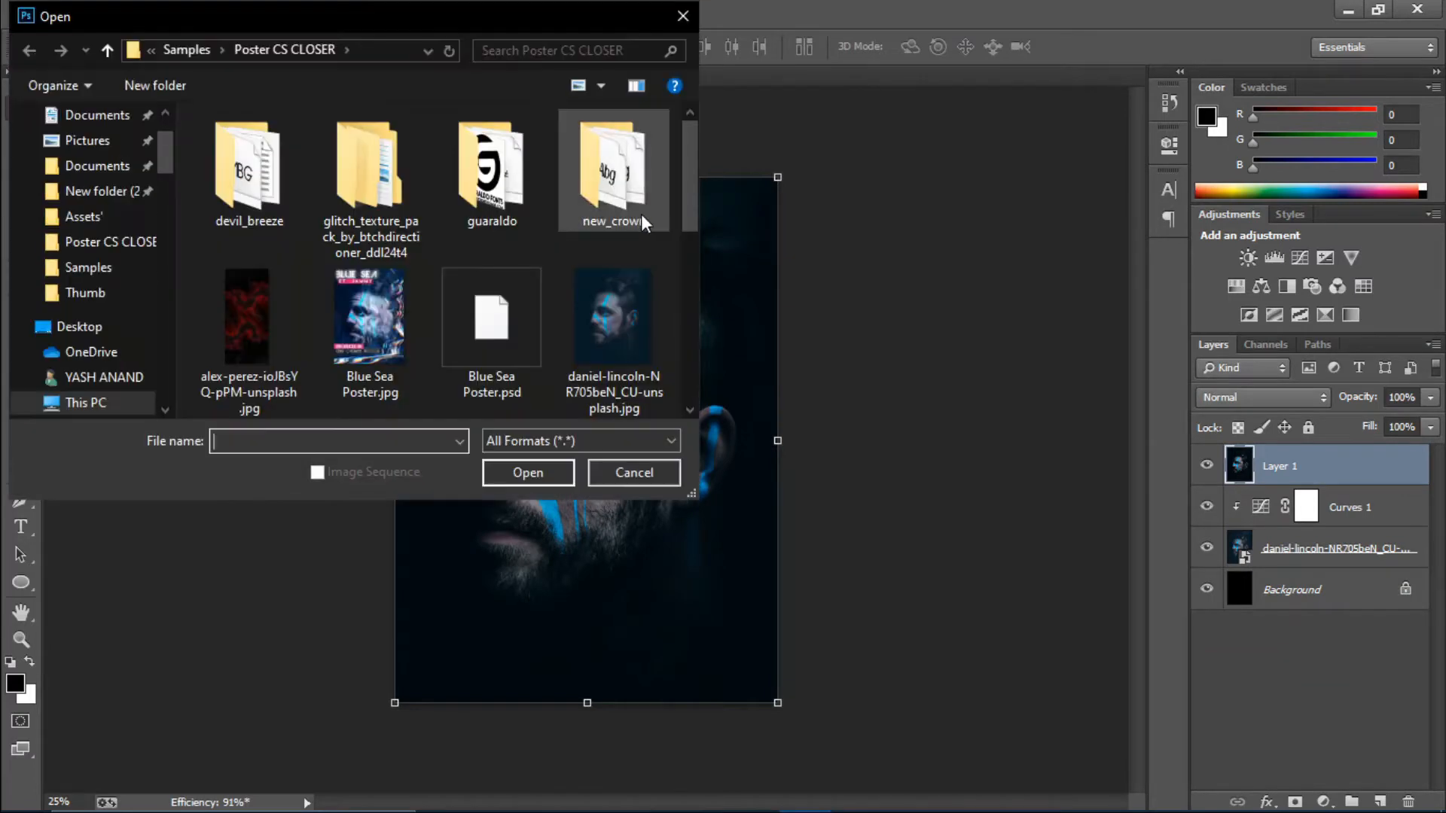
drag(689, 173, 674, 228)
double_click(630, 230)
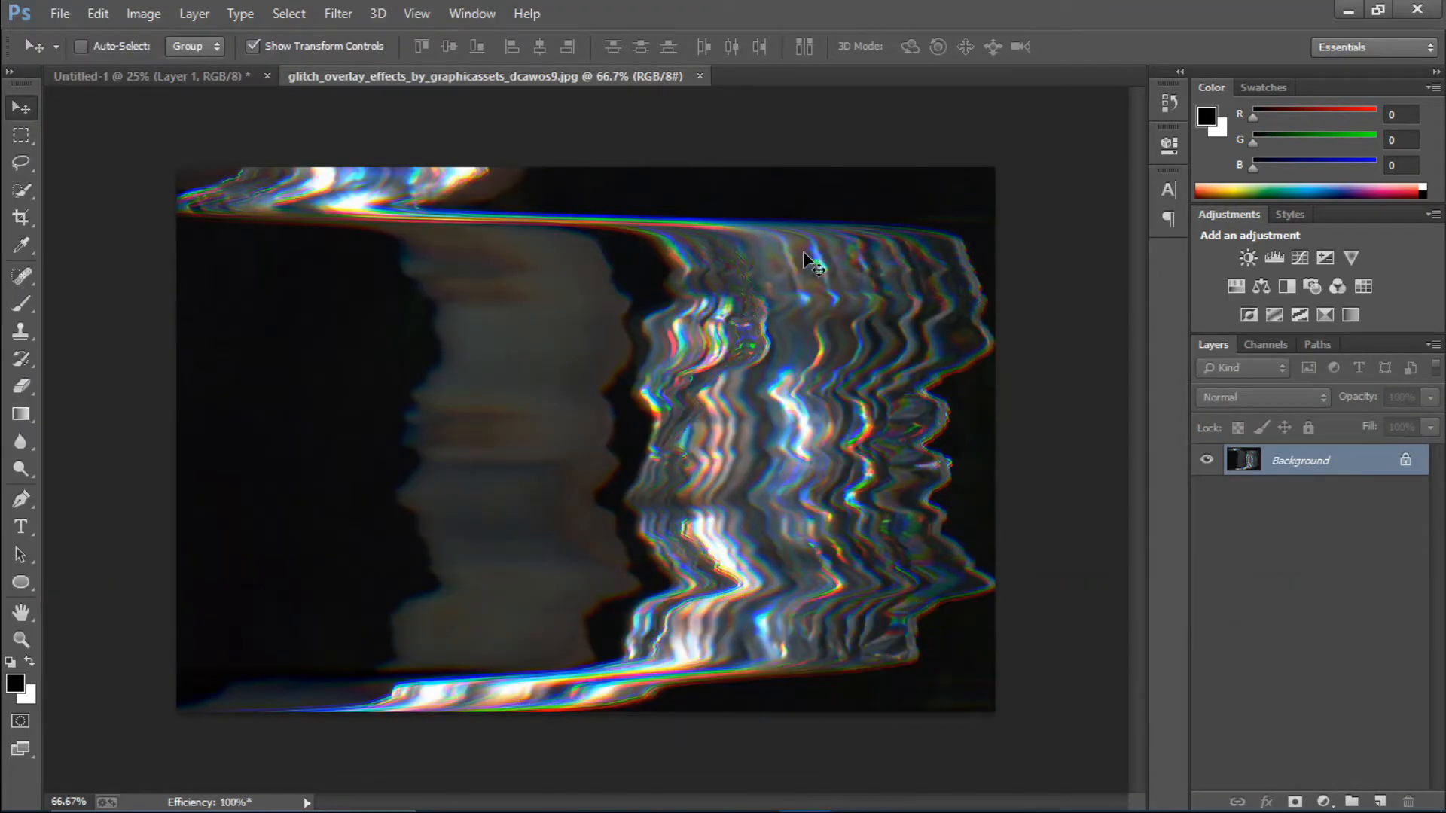
Step: Save the glitch overlay image as a Photoshop file named Dmap in the Poster CS CLOSER folder and close it
key(ctrl+shift+s)
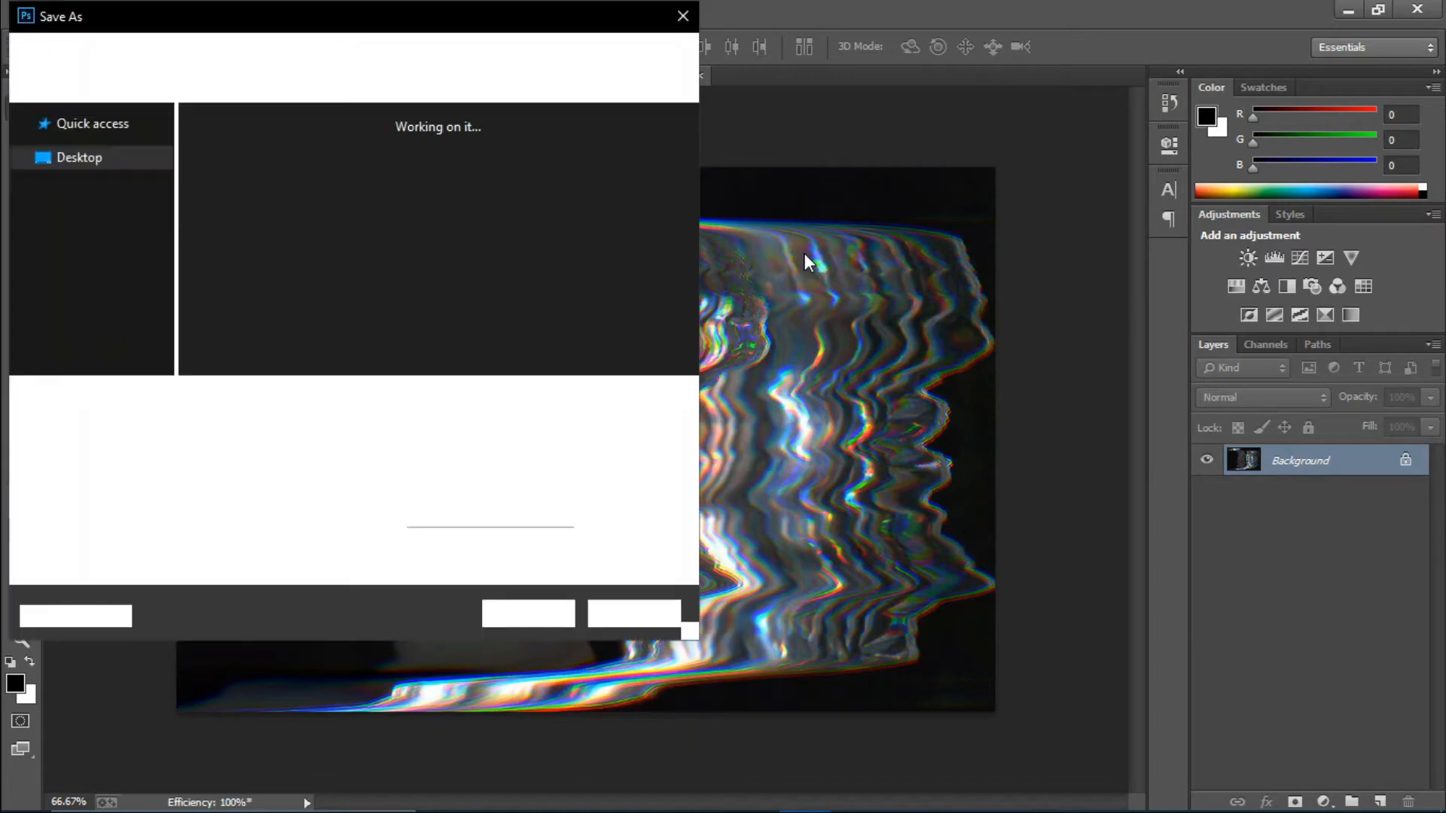
text(Dmap)
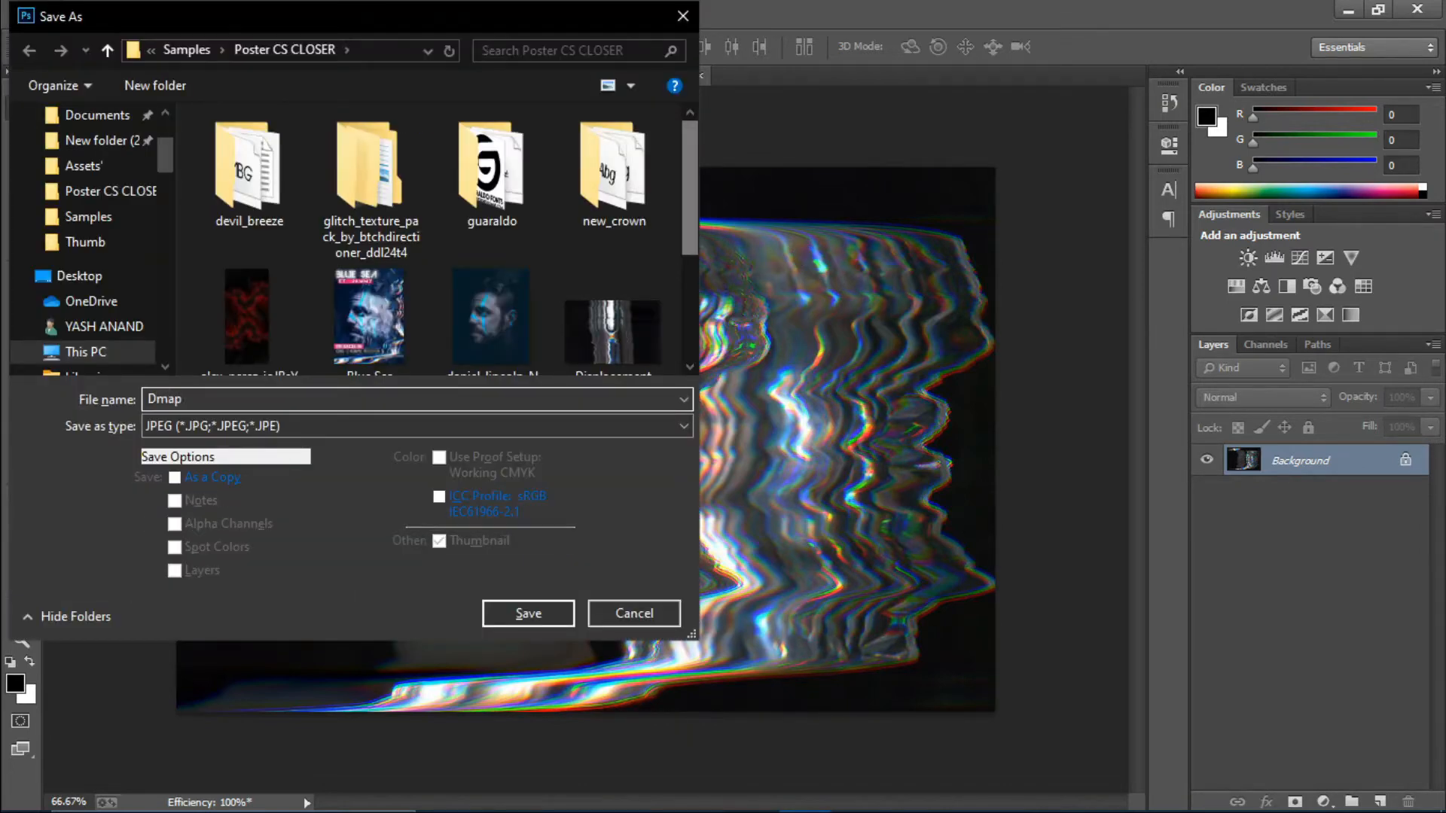
click(382, 427)
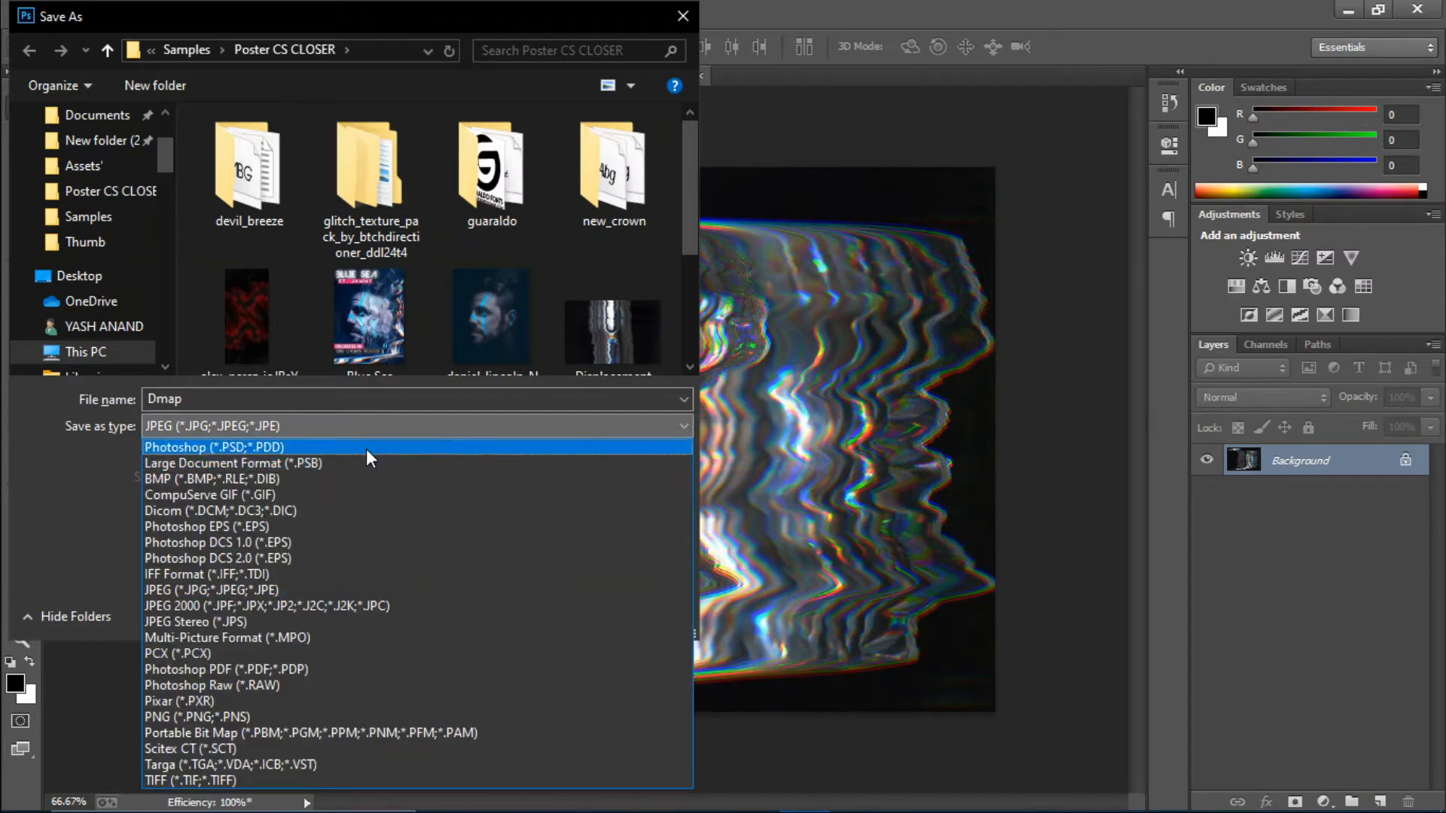
click(366, 448)
click(548, 611)
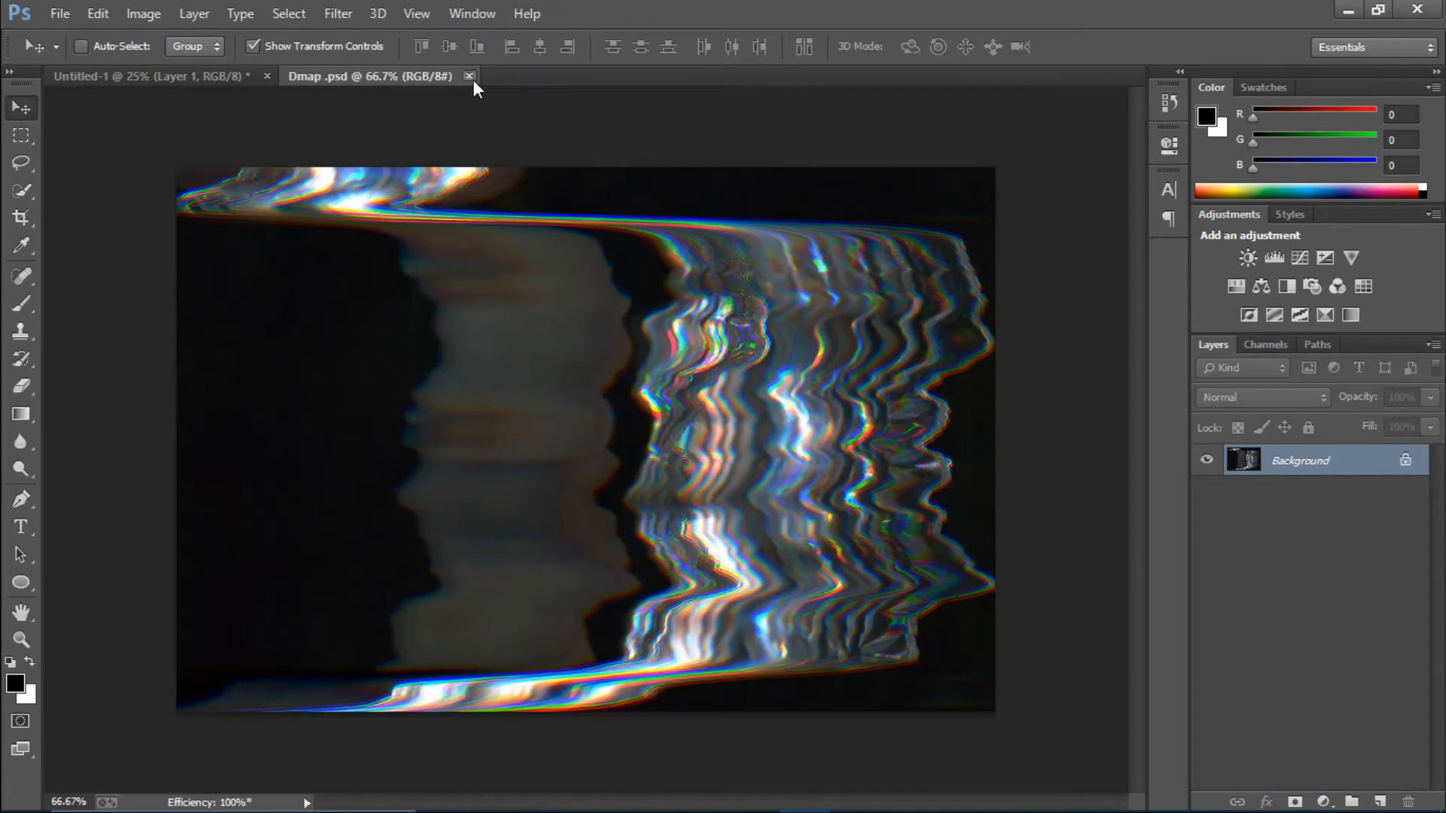
click(469, 76)
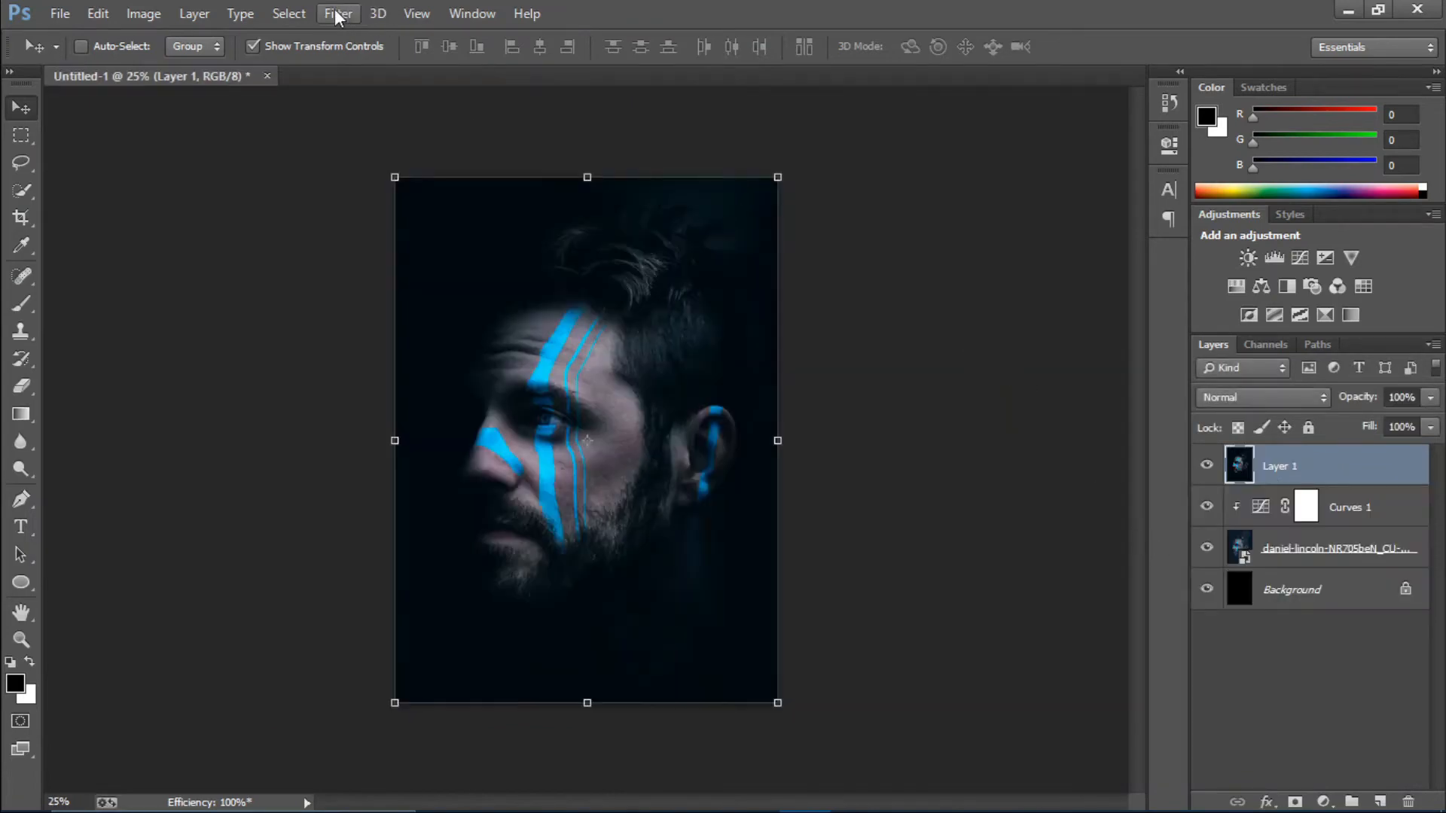
Step: Distort the merged portrait layer with the Displace filter at horizontal scale 250, using the saved Dmap file as the displacement map
click(337, 15)
mouse_move(509, 270)
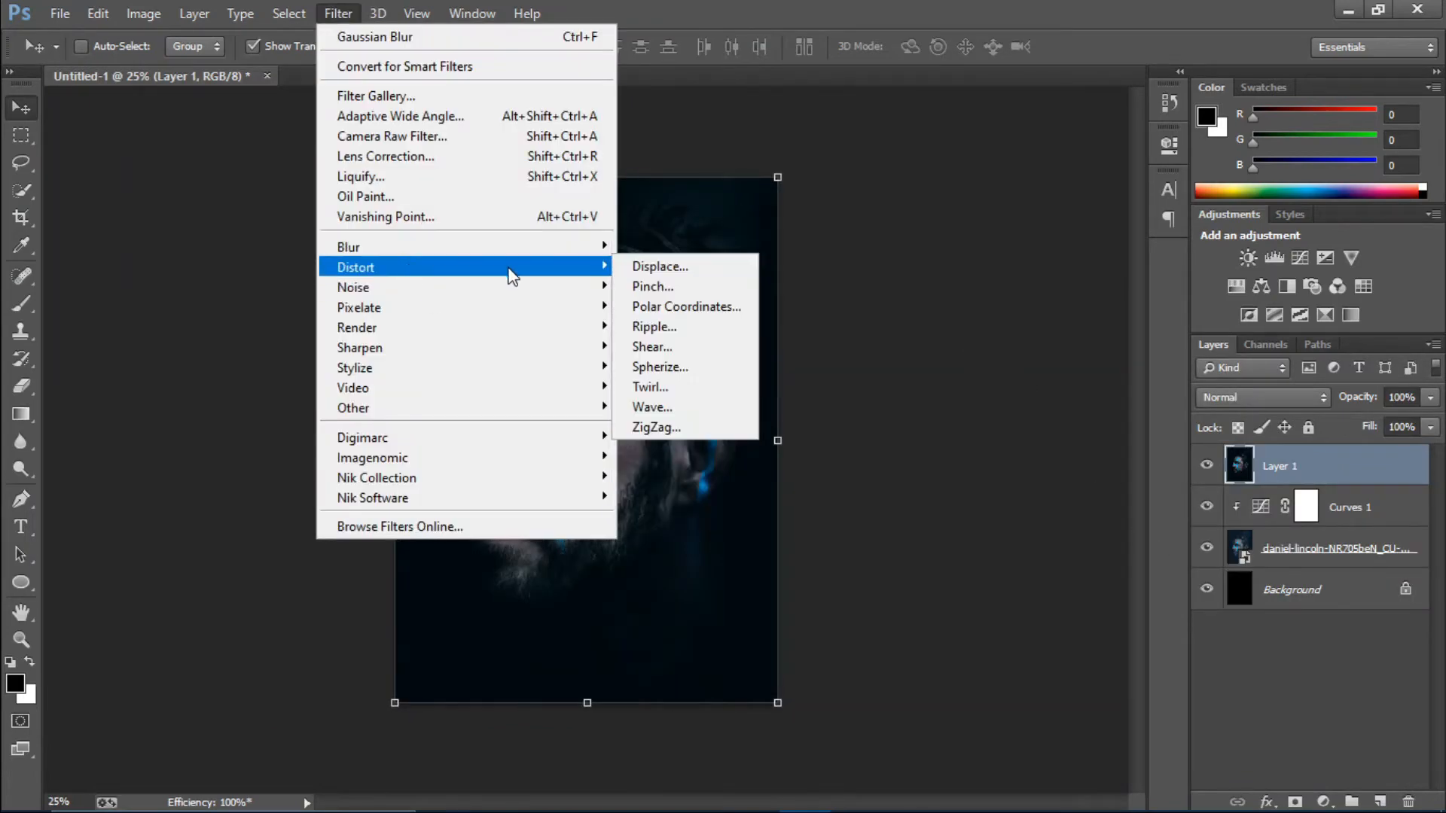
click(668, 267)
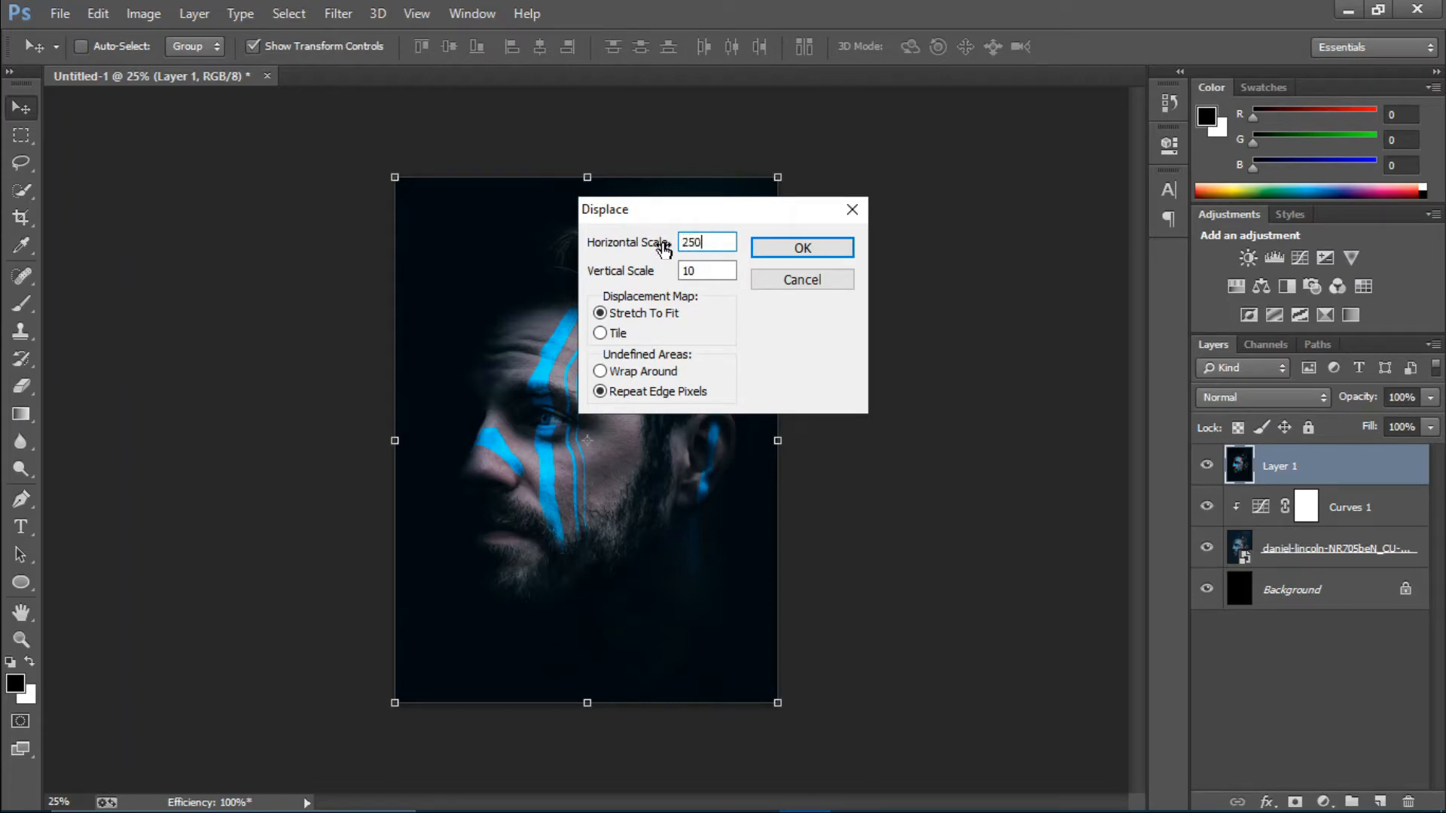
click(708, 263)
click(815, 247)
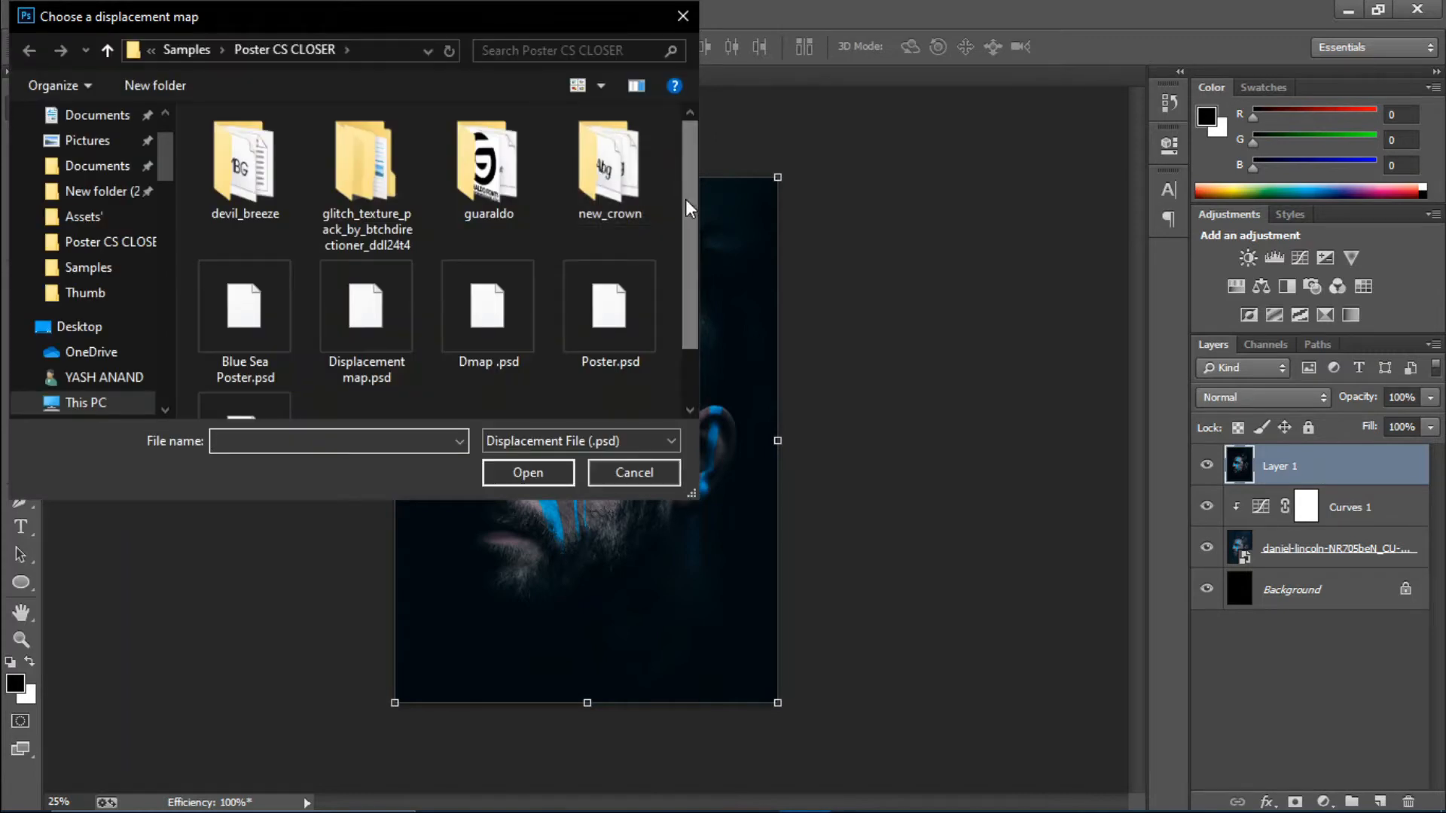
drag(685, 199, 688, 320)
double_click(471, 267)
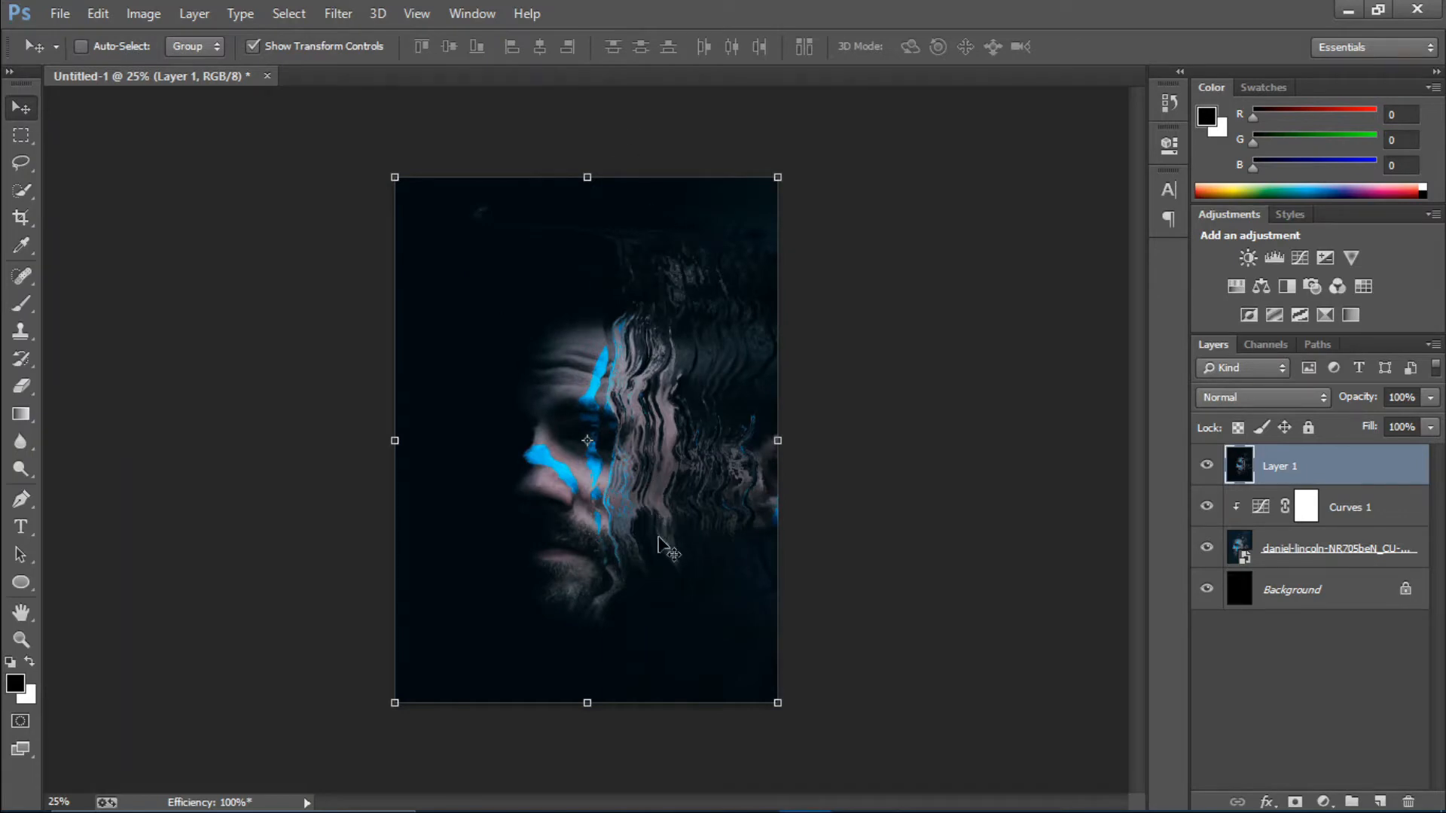
Step: Set the displaced portrait layer's blend mode to Screen and add a white layer mask to it
click(1226, 402)
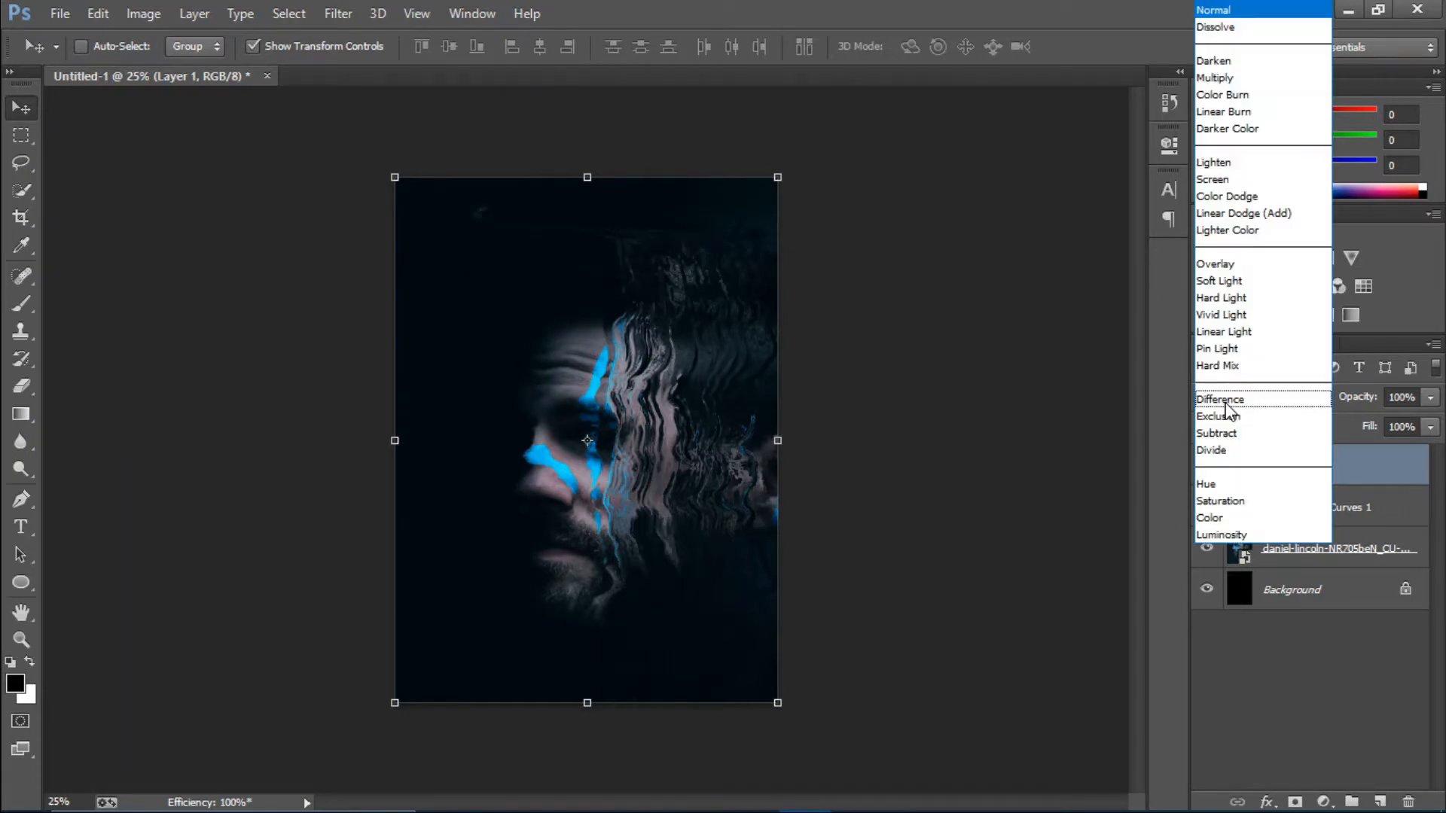
click(1250, 179)
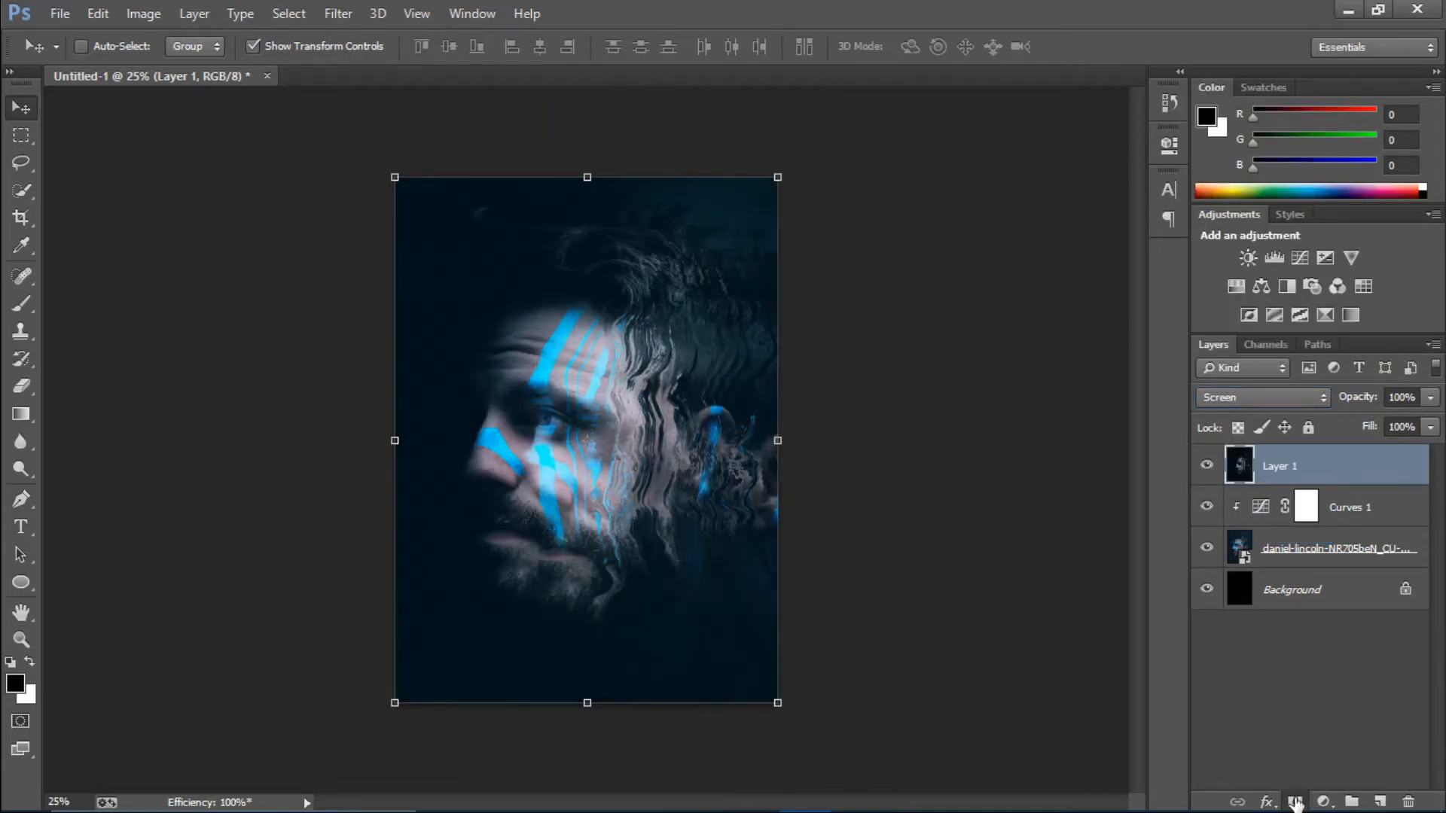
click(1295, 800)
Step: Paint on the mask with a soft 250 px black brush at 0% hardness to hide the distortion over the eye, nose and mouth
click(21, 303)
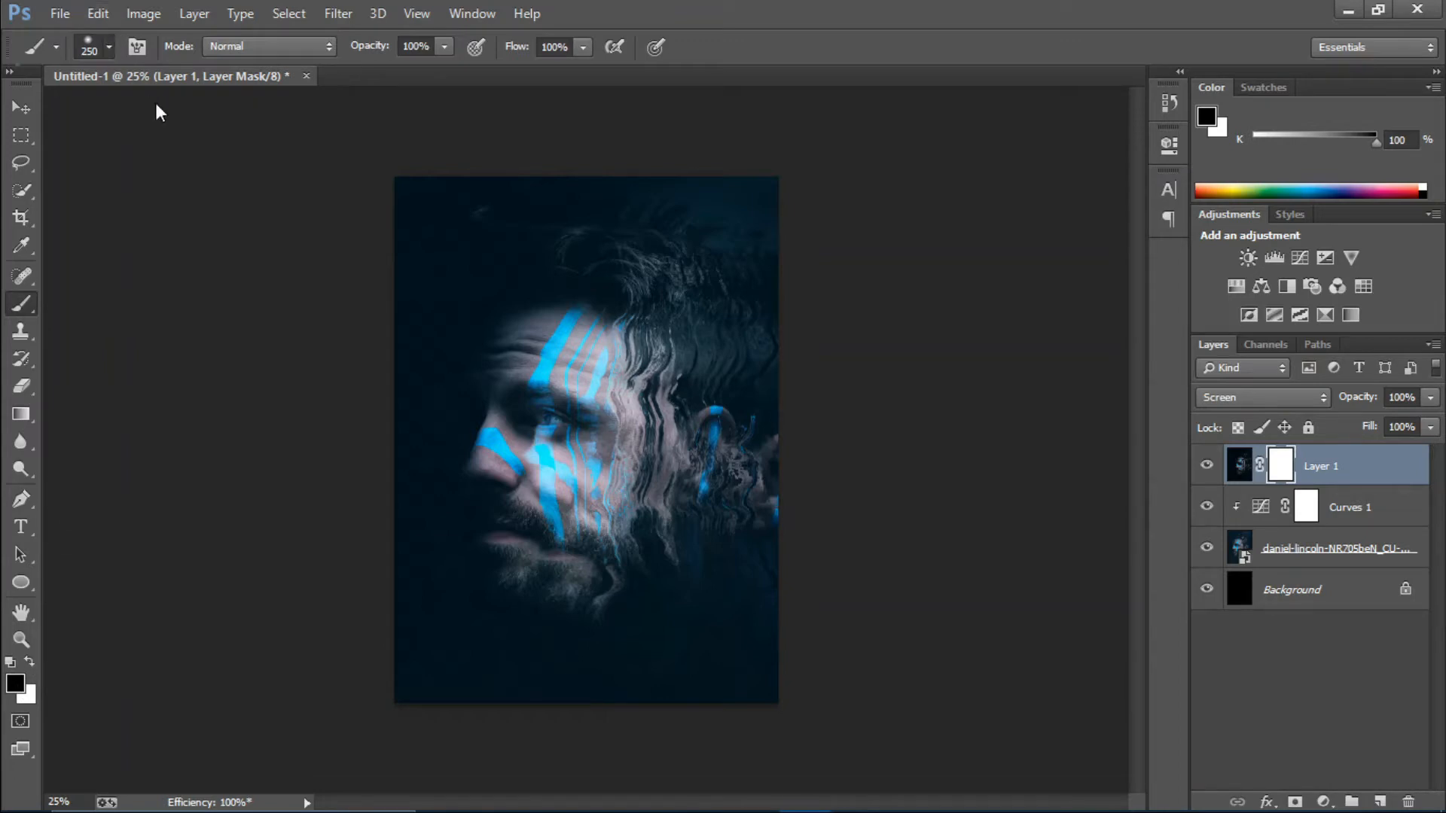
click(108, 48)
drag(141, 170, 94, 166)
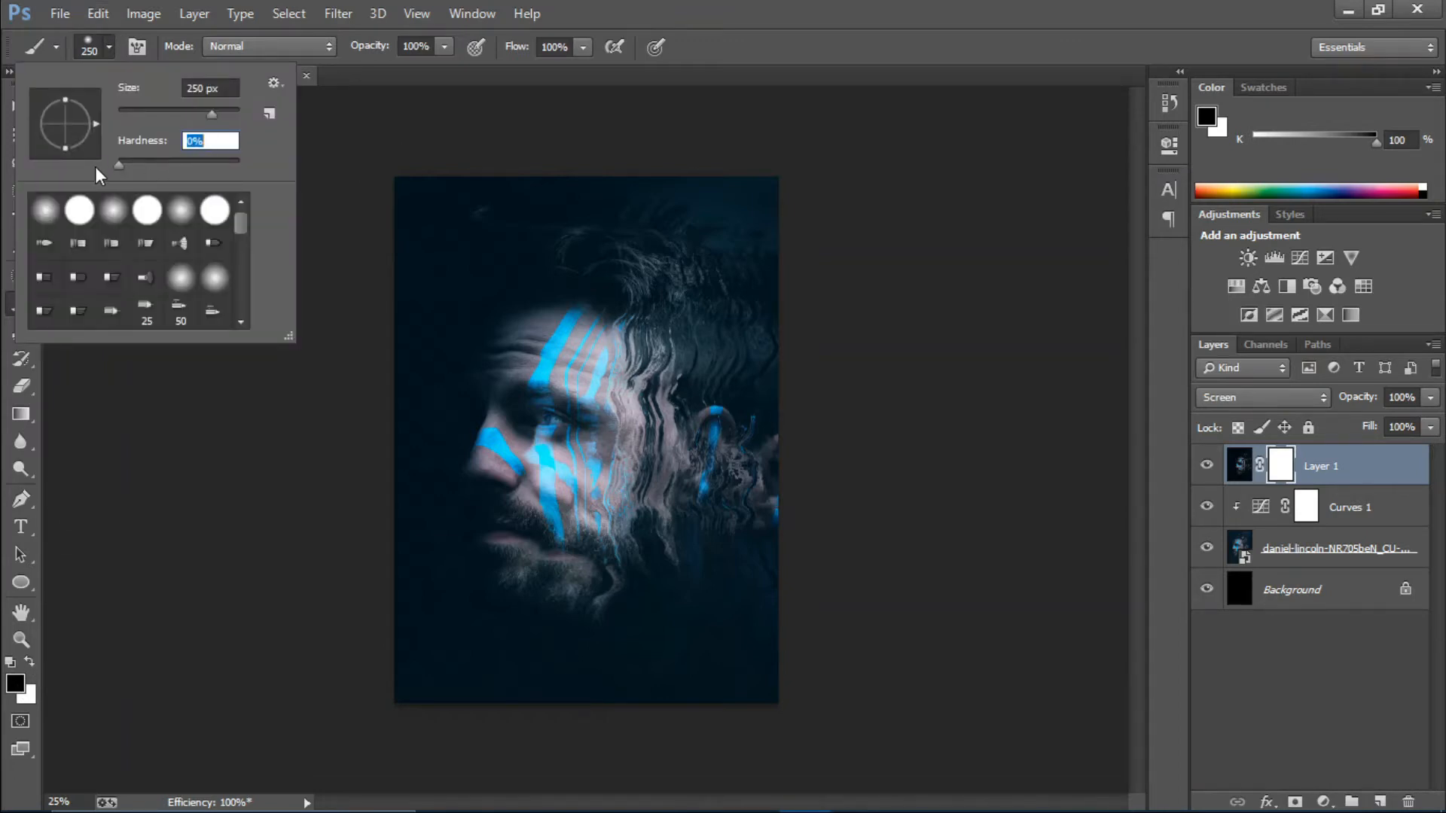
click(556, 136)
mouse_move(535, 466)
mouse_down()
mouse_move(546, 421)
mouse_move(531, 451)
mouse_move(519, 436)
mouse_up()
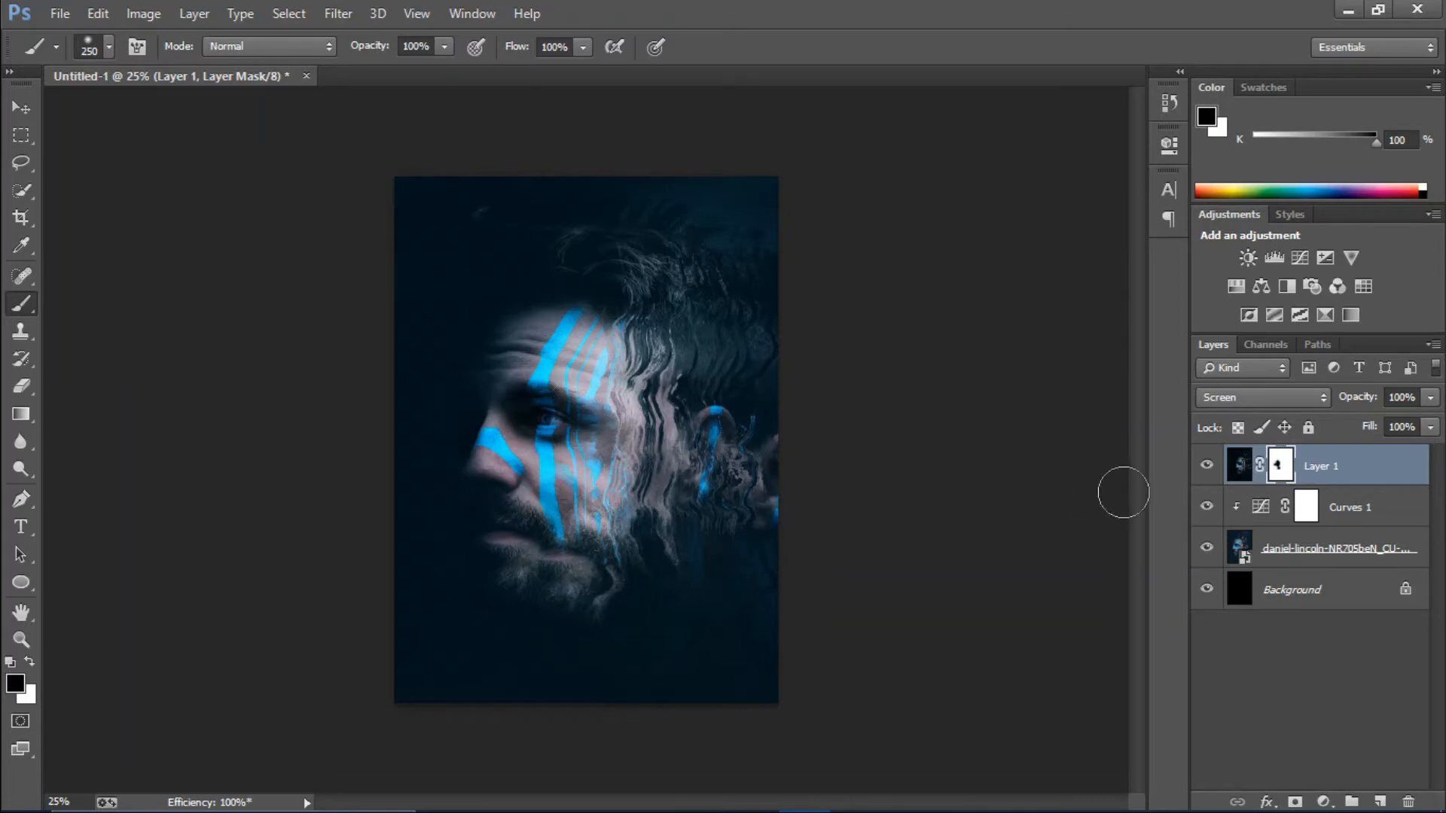
Step: Place glitch_overlay_effects_by_graphicassets_dcawos9.jpg as an embedded image and scale it to about 62% so it fills the canvas height
click(60, 13)
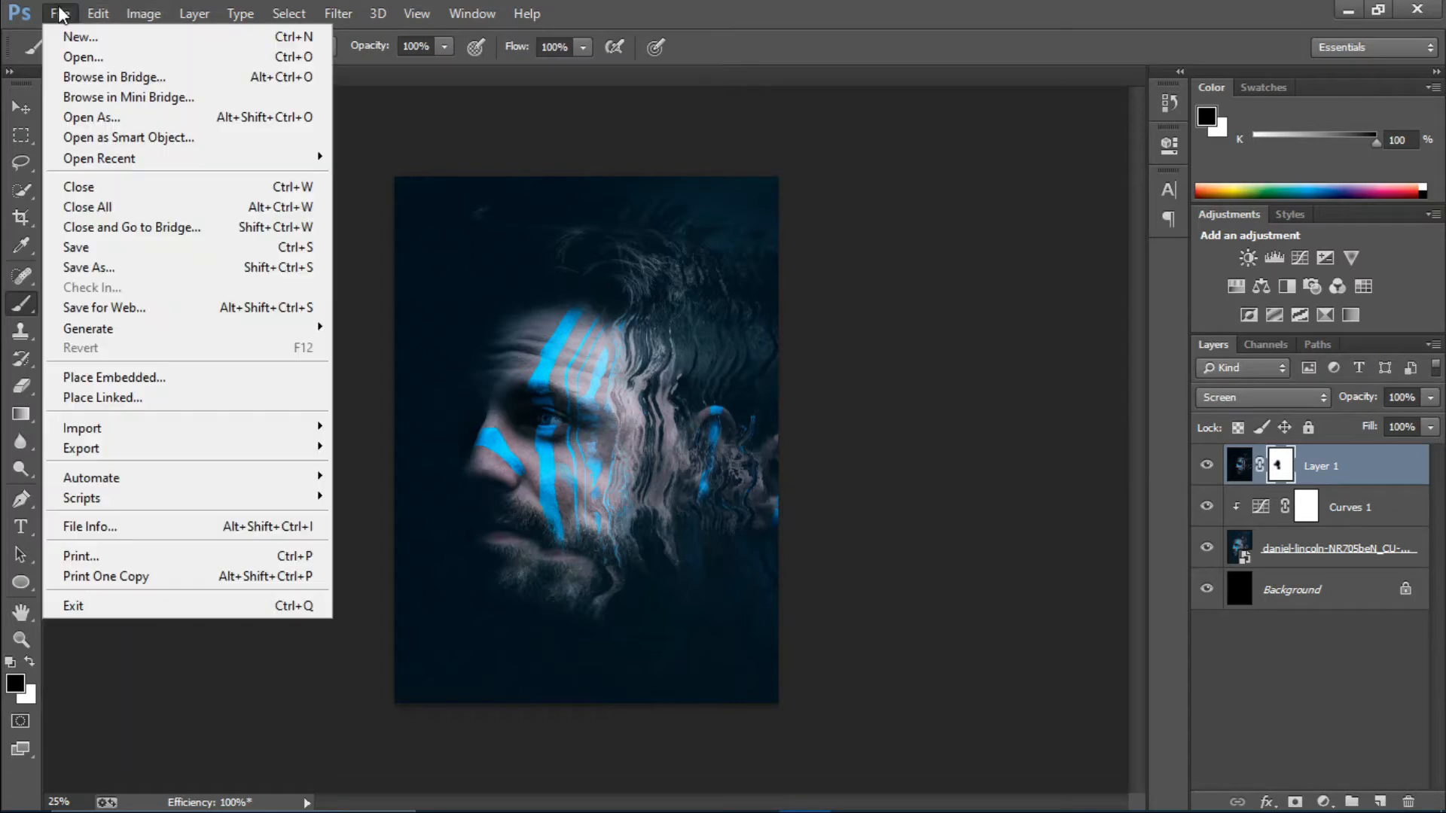
click(167, 378)
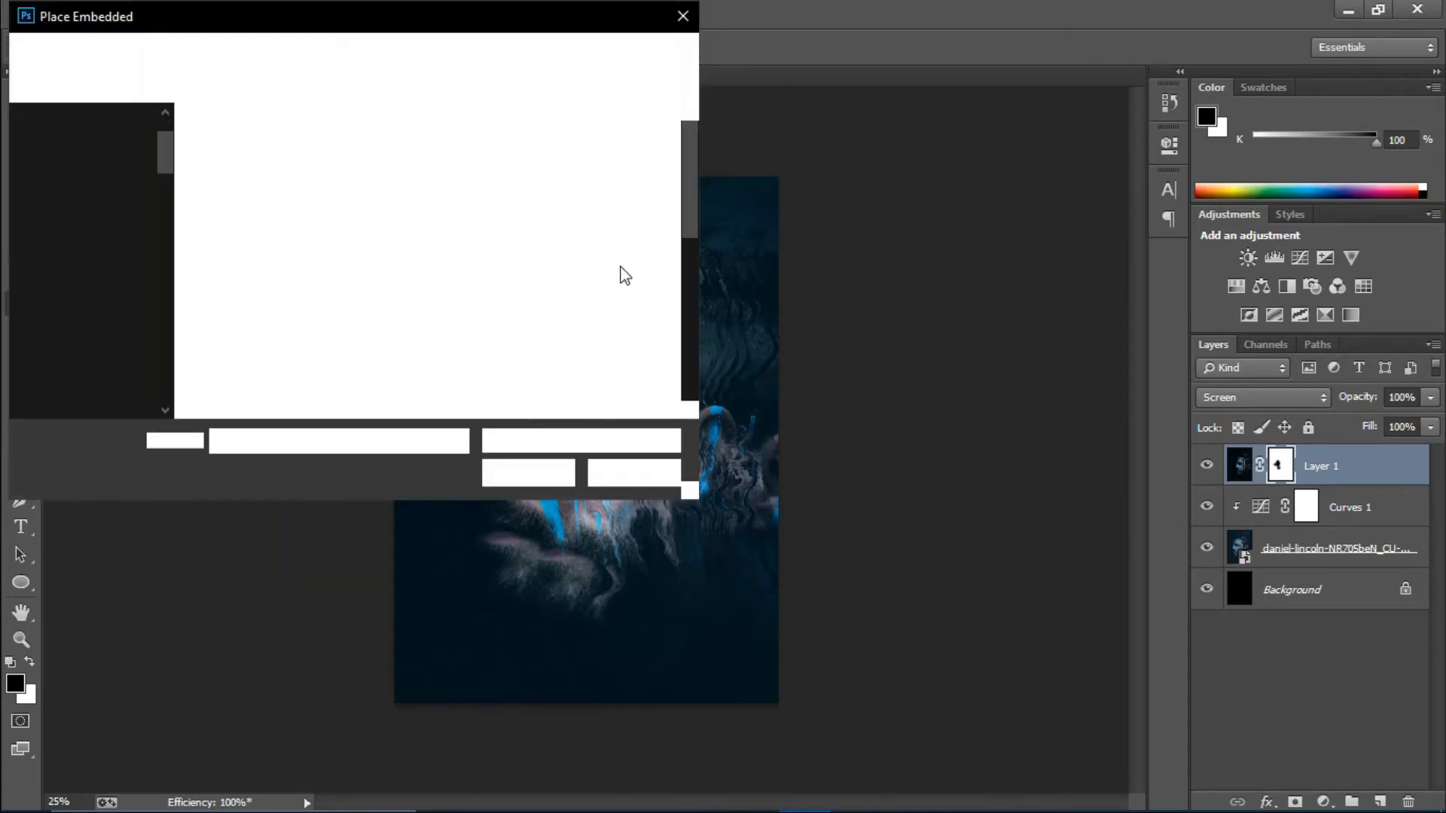
drag(692, 170, 690, 297)
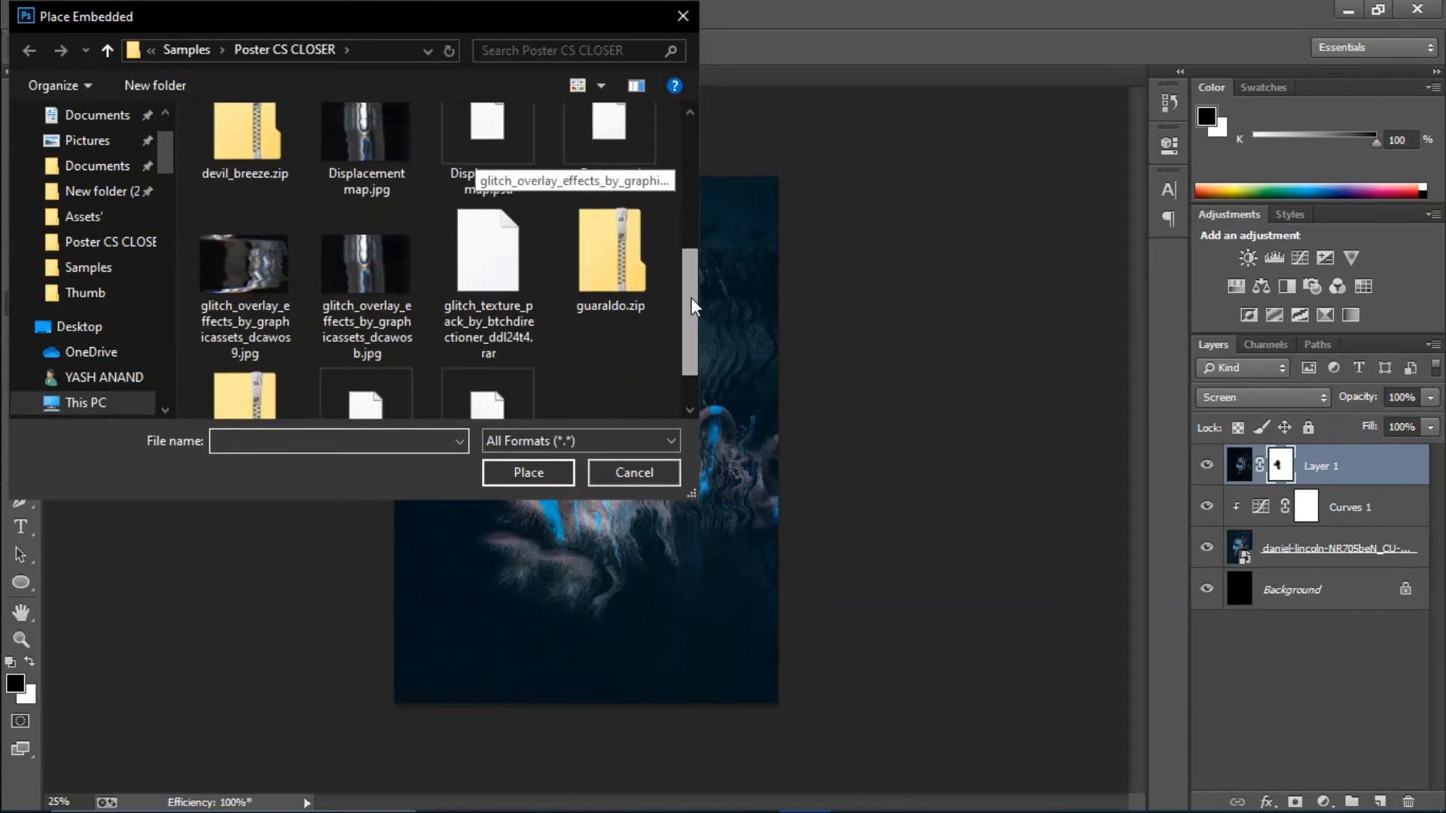
click(273, 280)
double_click(272, 280)
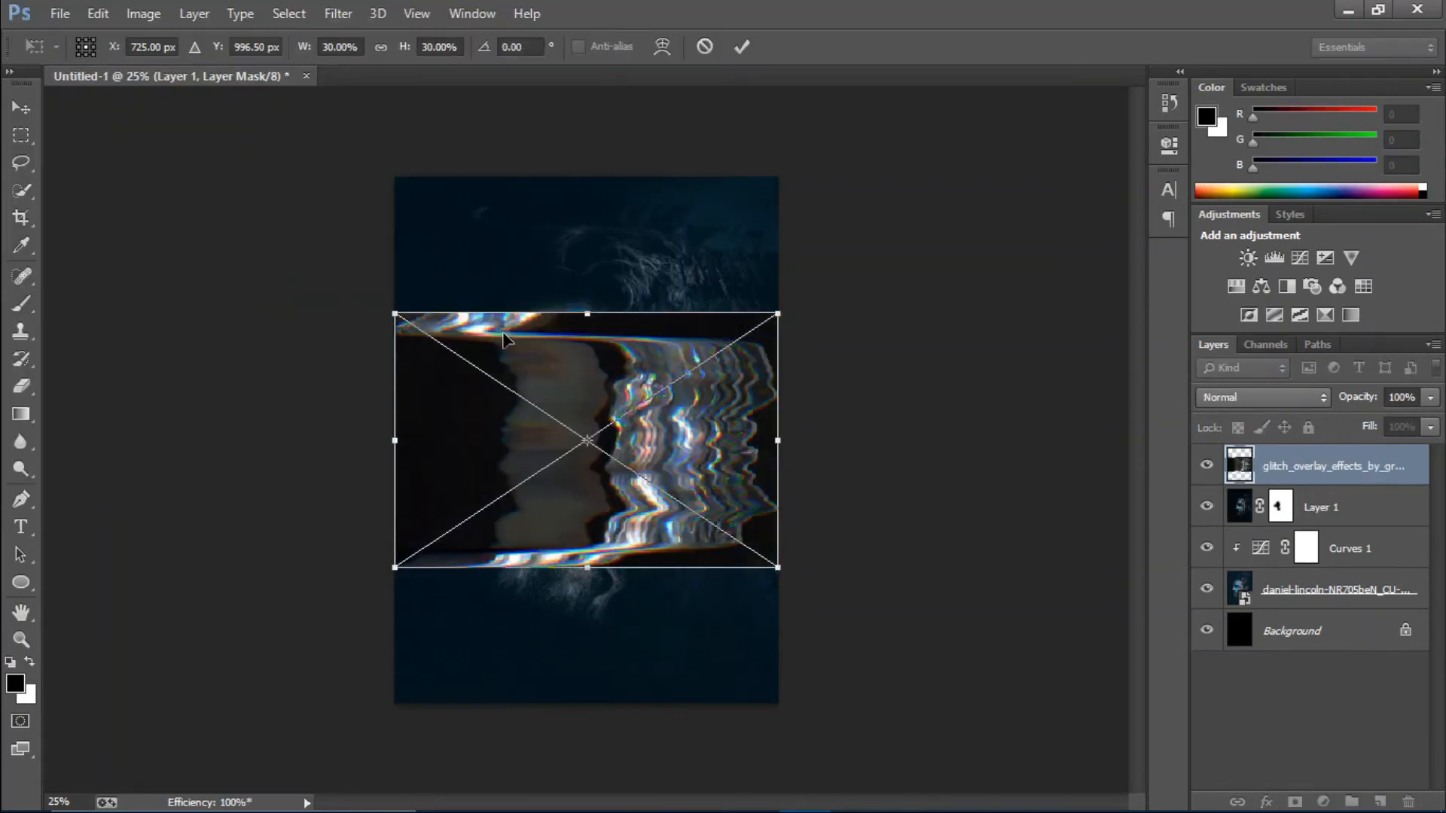
drag(771, 314, 866, 15)
drag(404, 578, 272, 812)
click(742, 47)
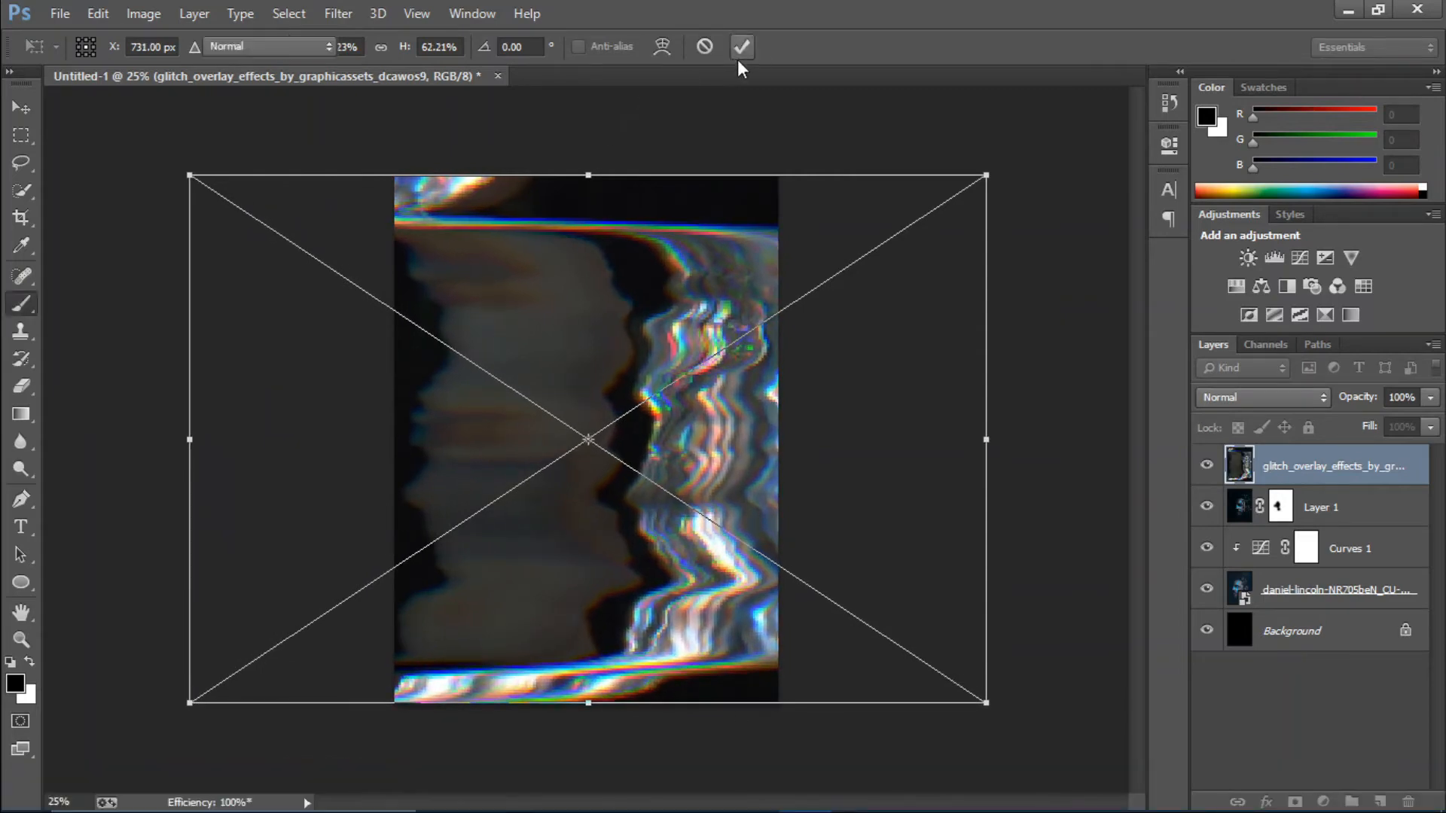
Step: Set the glitch overlay layer's blend mode to Screen
click(1276, 407)
click(1372, 441)
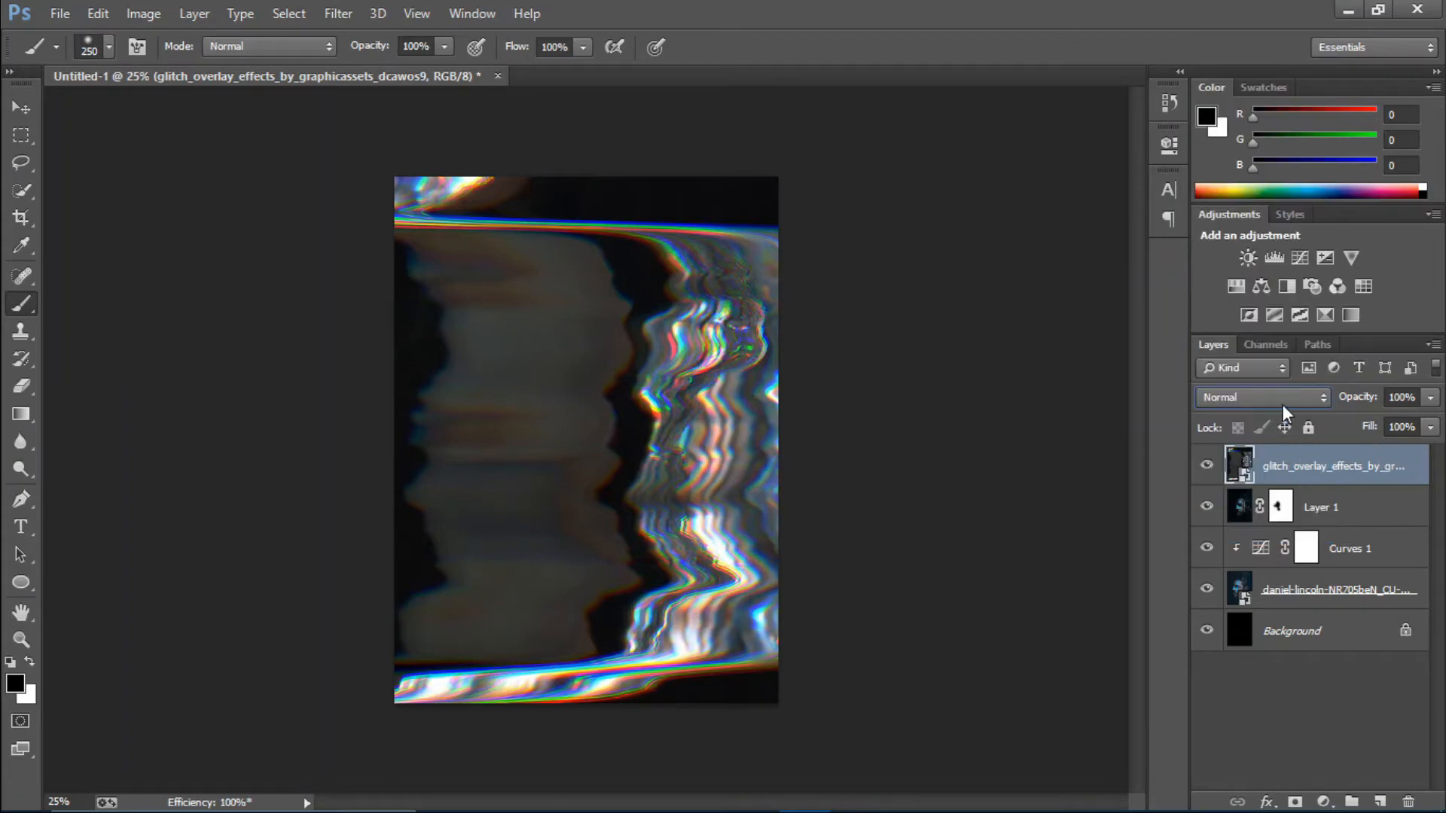
click(1281, 405)
click(1228, 181)
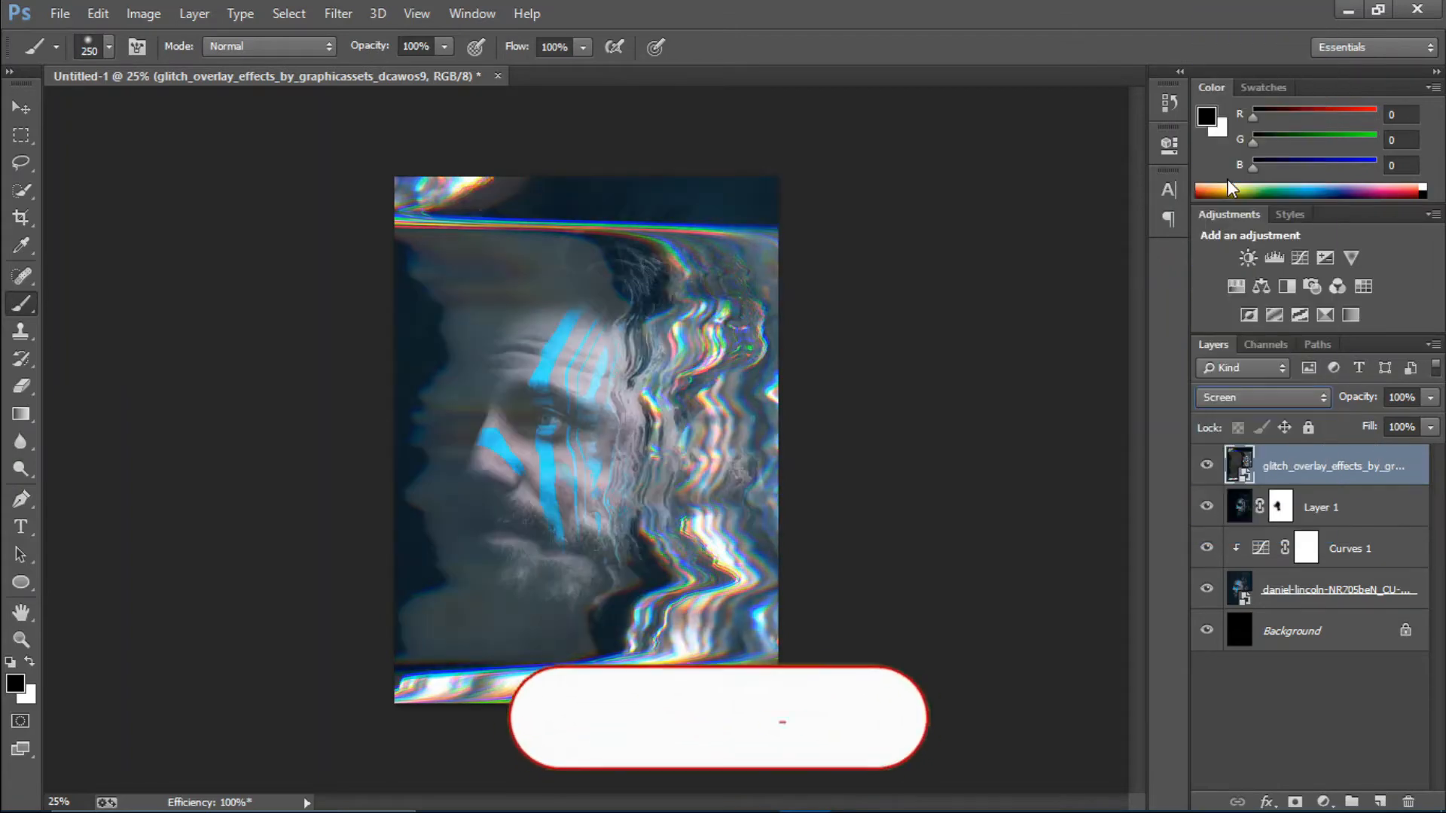
Step: Add a Curves adjustment clipped to the glitch overlay, pull its shadows down strongly, and collapse the adjustment settings
click(1323, 802)
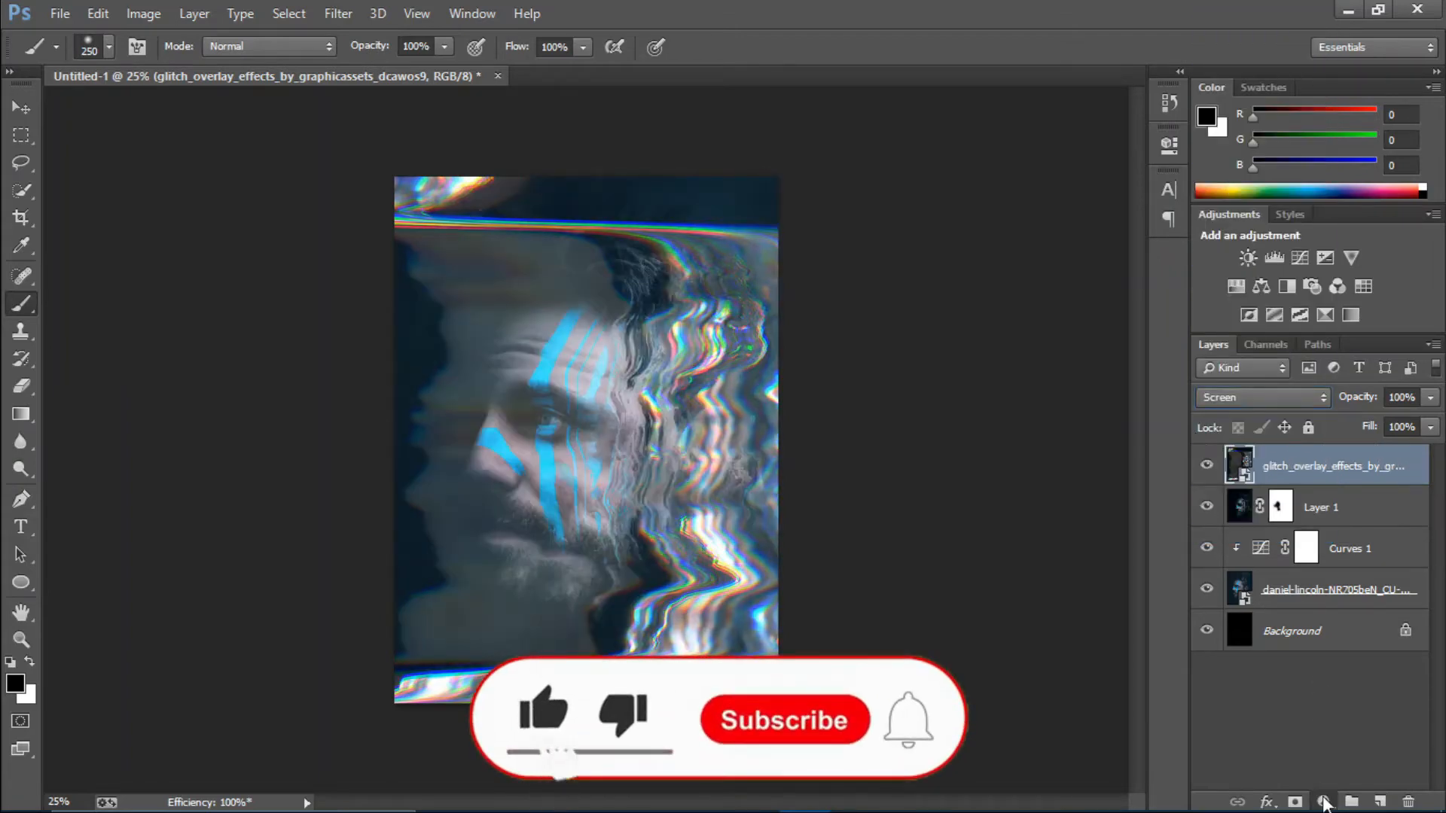
click(1338, 460)
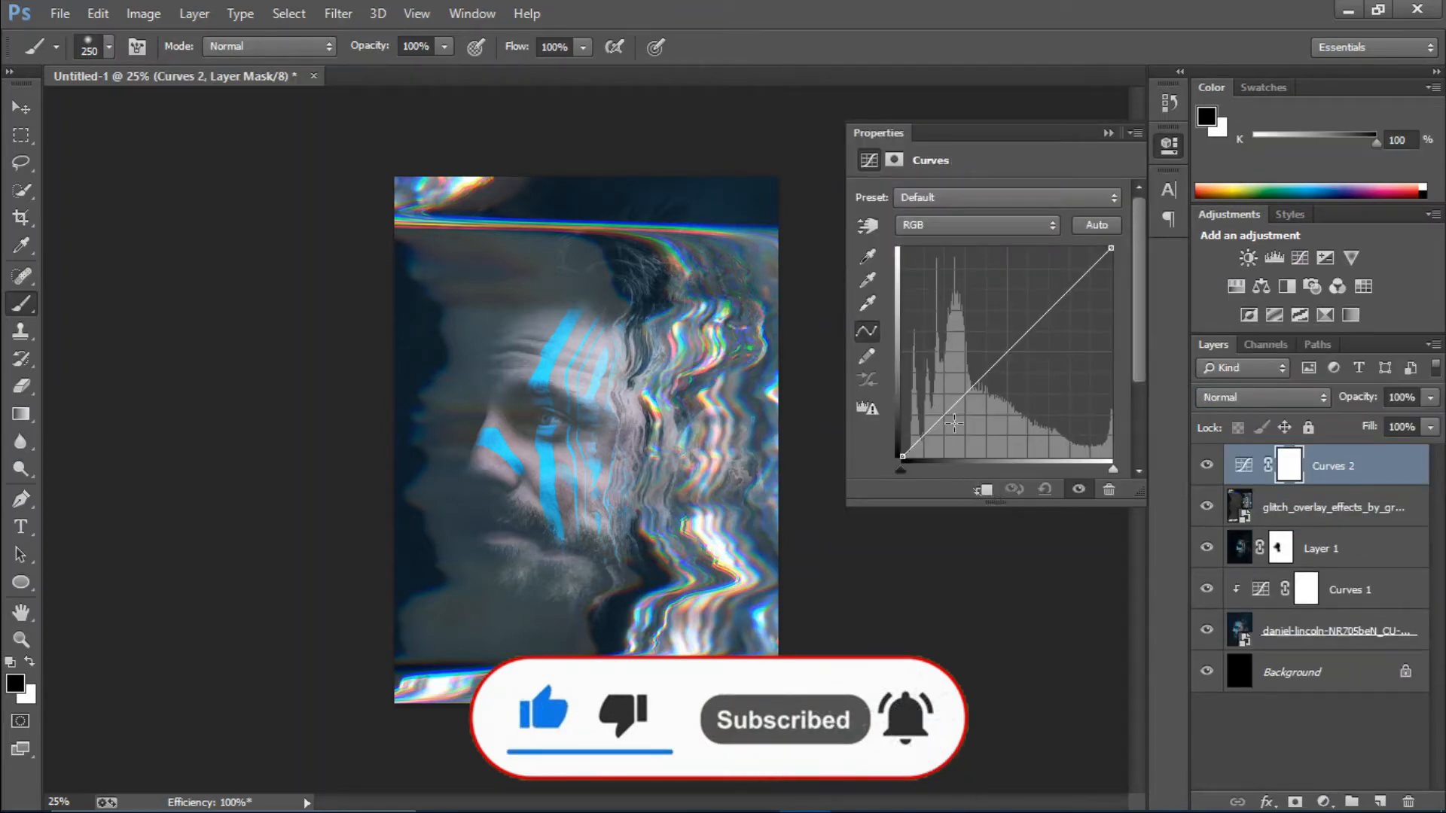
drag(947, 413, 965, 441)
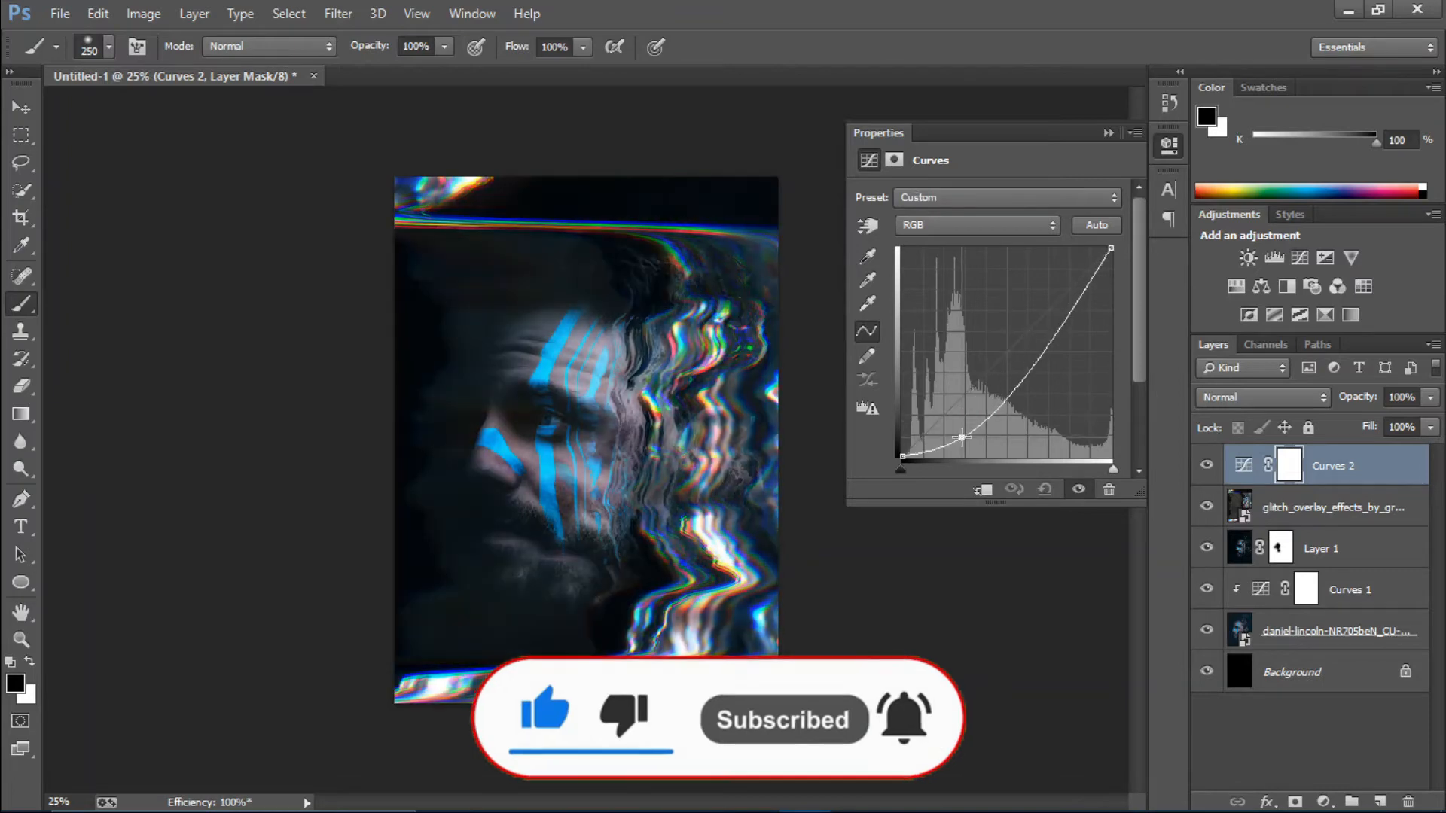
click(981, 491)
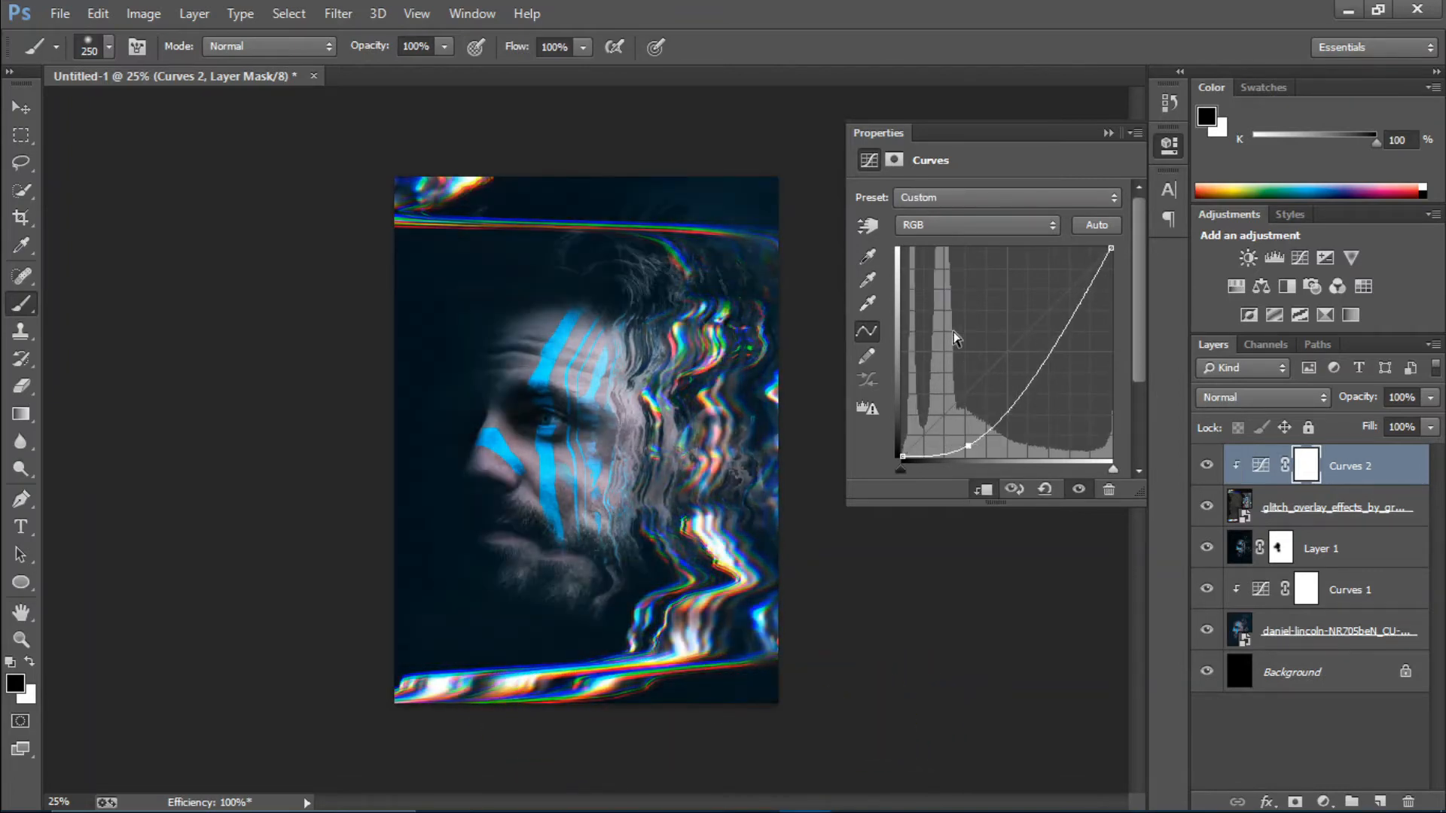
click(1108, 134)
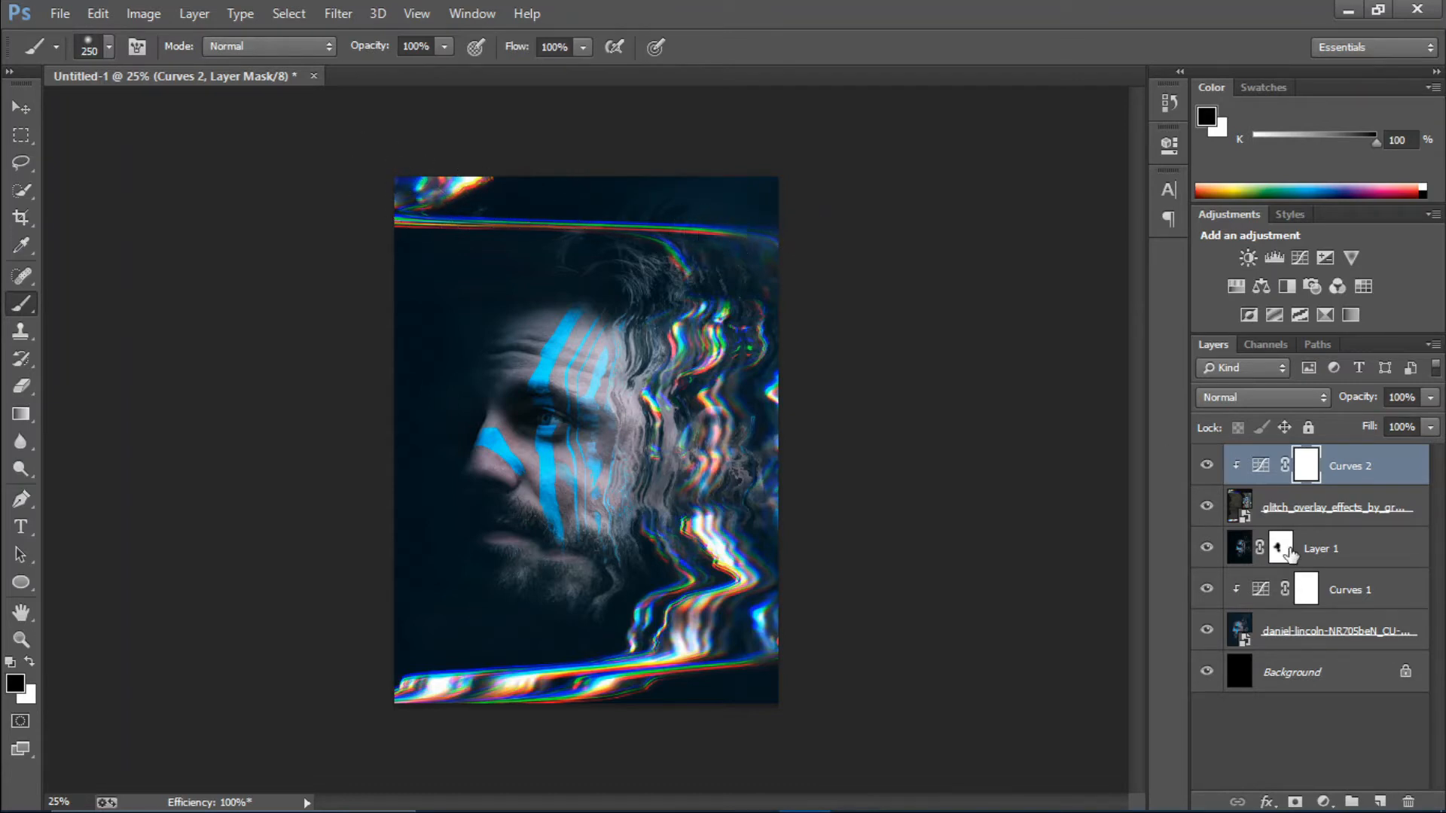
Step: Add a layer mask to the glitch overlay and paint black over the bright streaks in the poster's upper-left corner
click(1278, 517)
click(1294, 801)
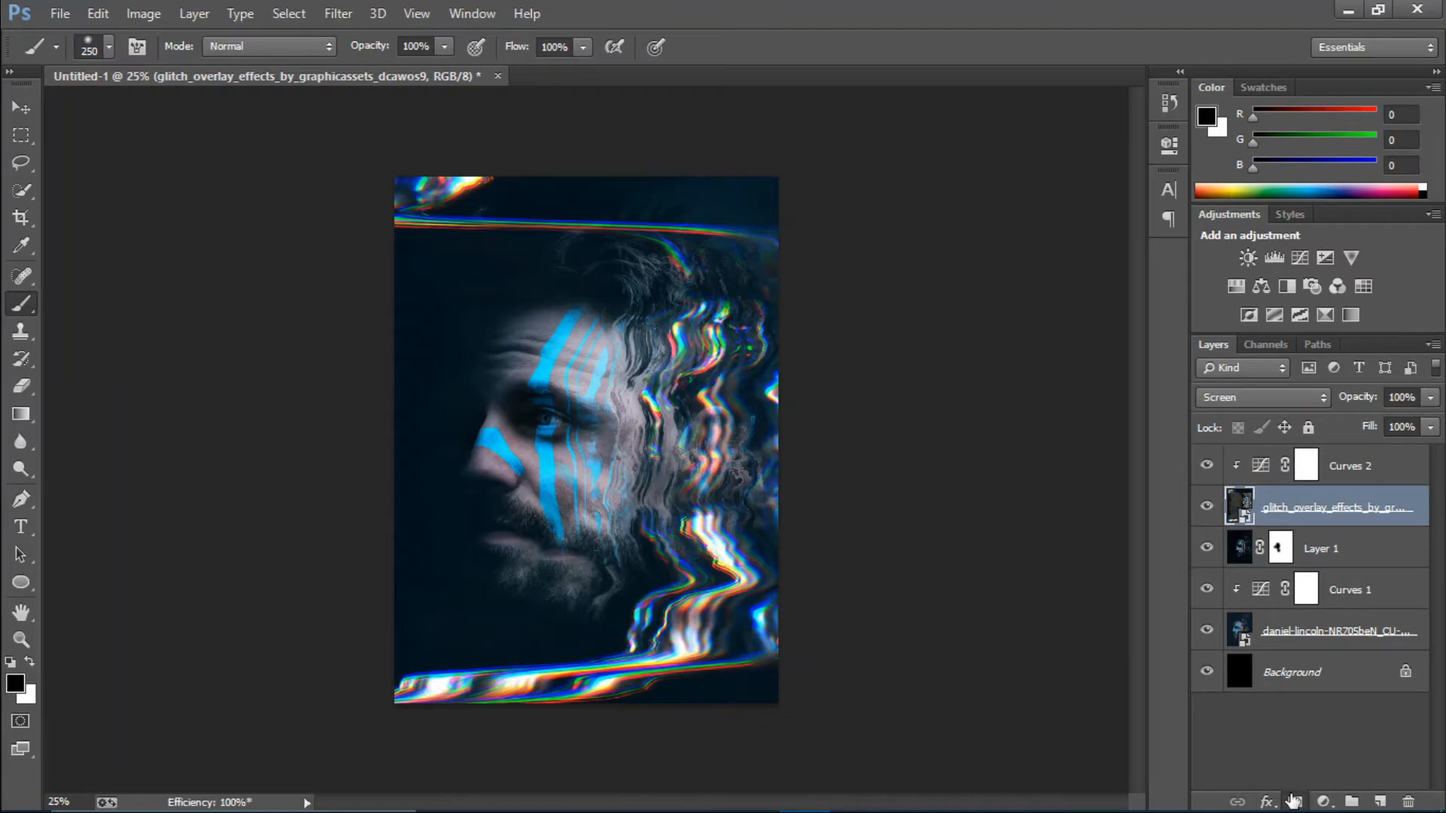
mouse_move(438, 165)
mouse_down()
mouse_move(420, 239)
mouse_move(401, 215)
mouse_move(441, 190)
mouse_move(453, 144)
mouse_move(487, 196)
mouse_move(473, 194)
mouse_move(500, 171)
mouse_move(437, 199)
mouse_move(401, 249)
mouse_up()
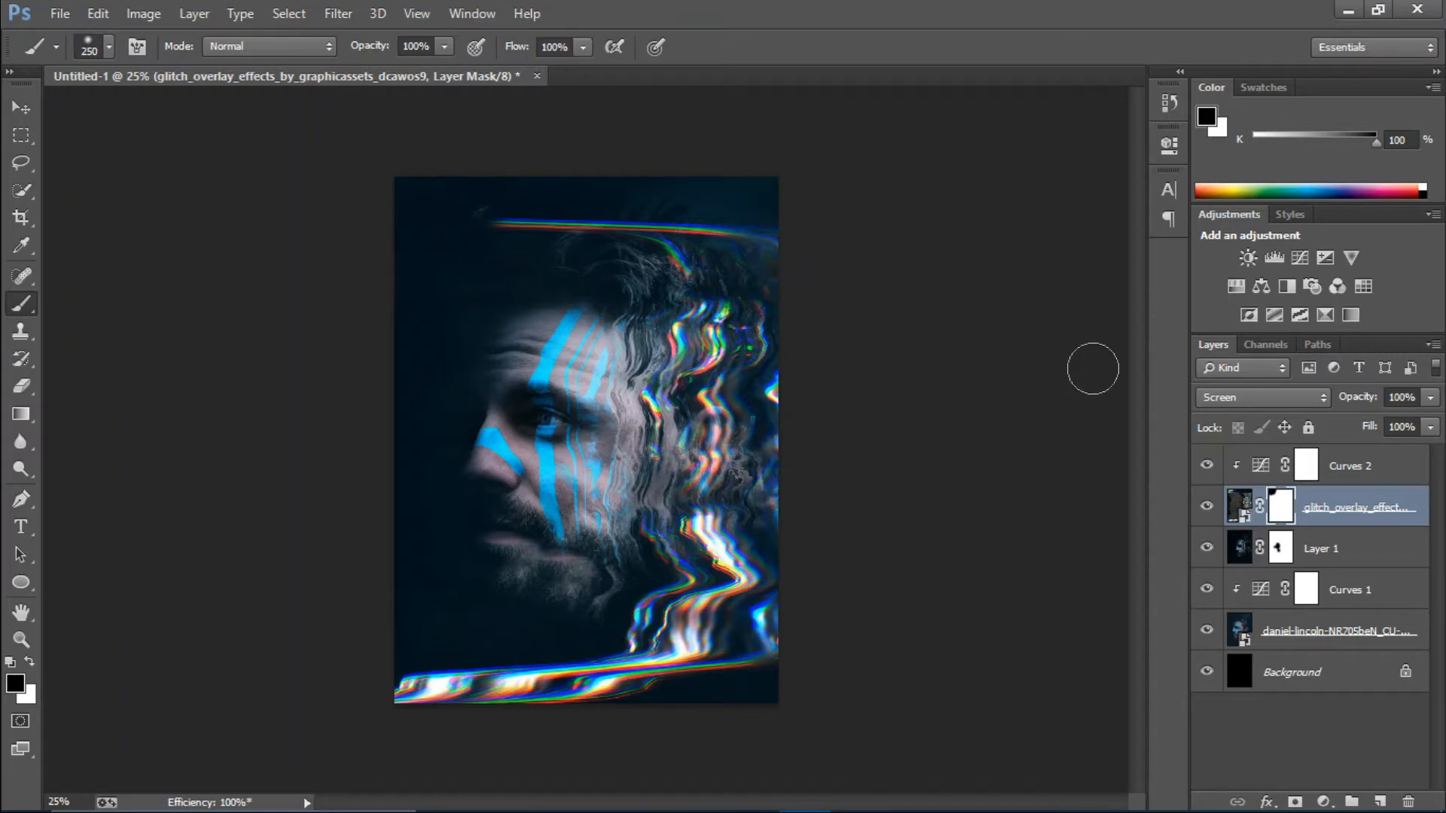
Step: Place the red fractal texture image from the Poster CS CLOSER folder above the Curves 2 layer
click(1395, 468)
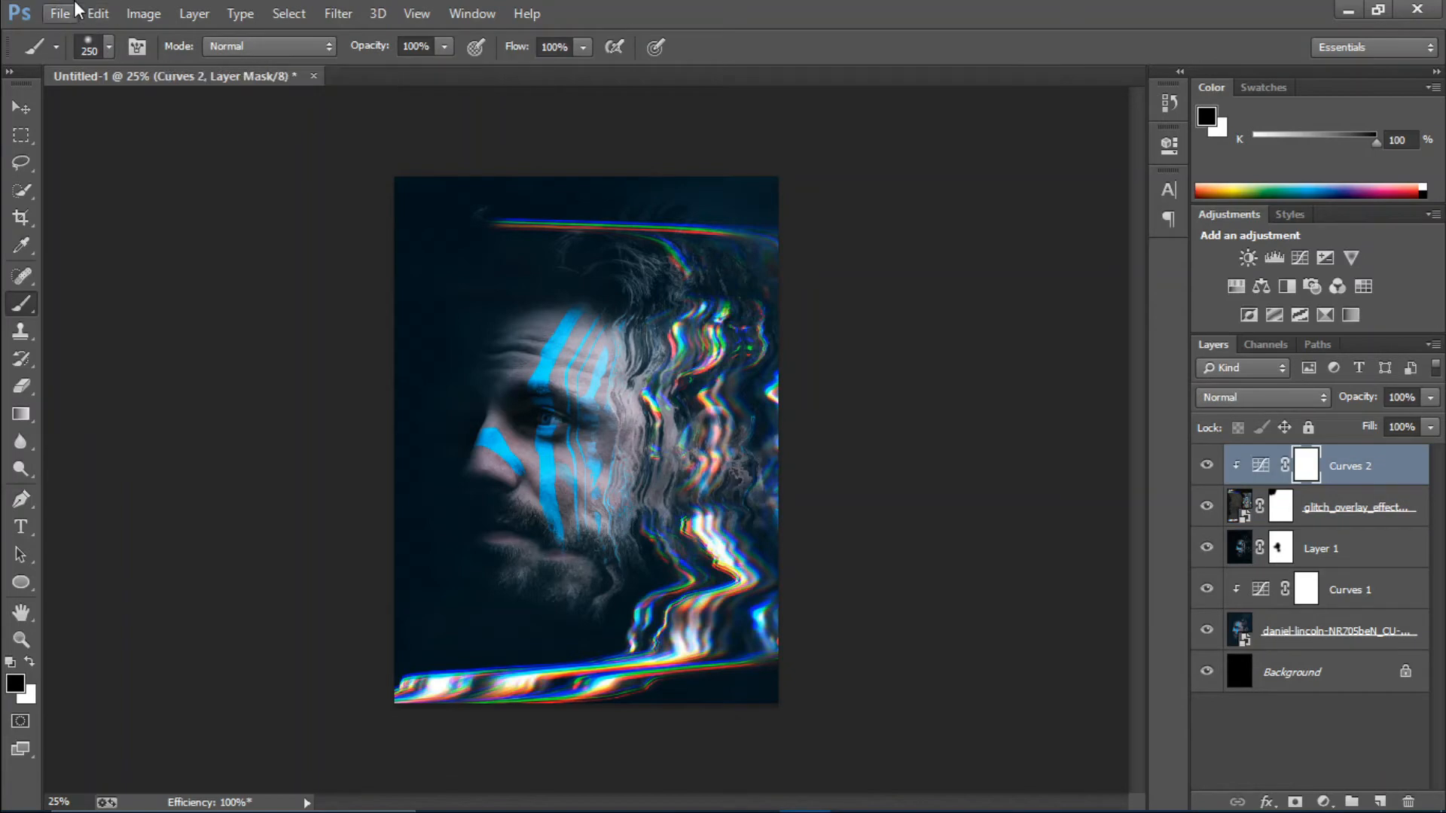
click(66, 12)
click(140, 379)
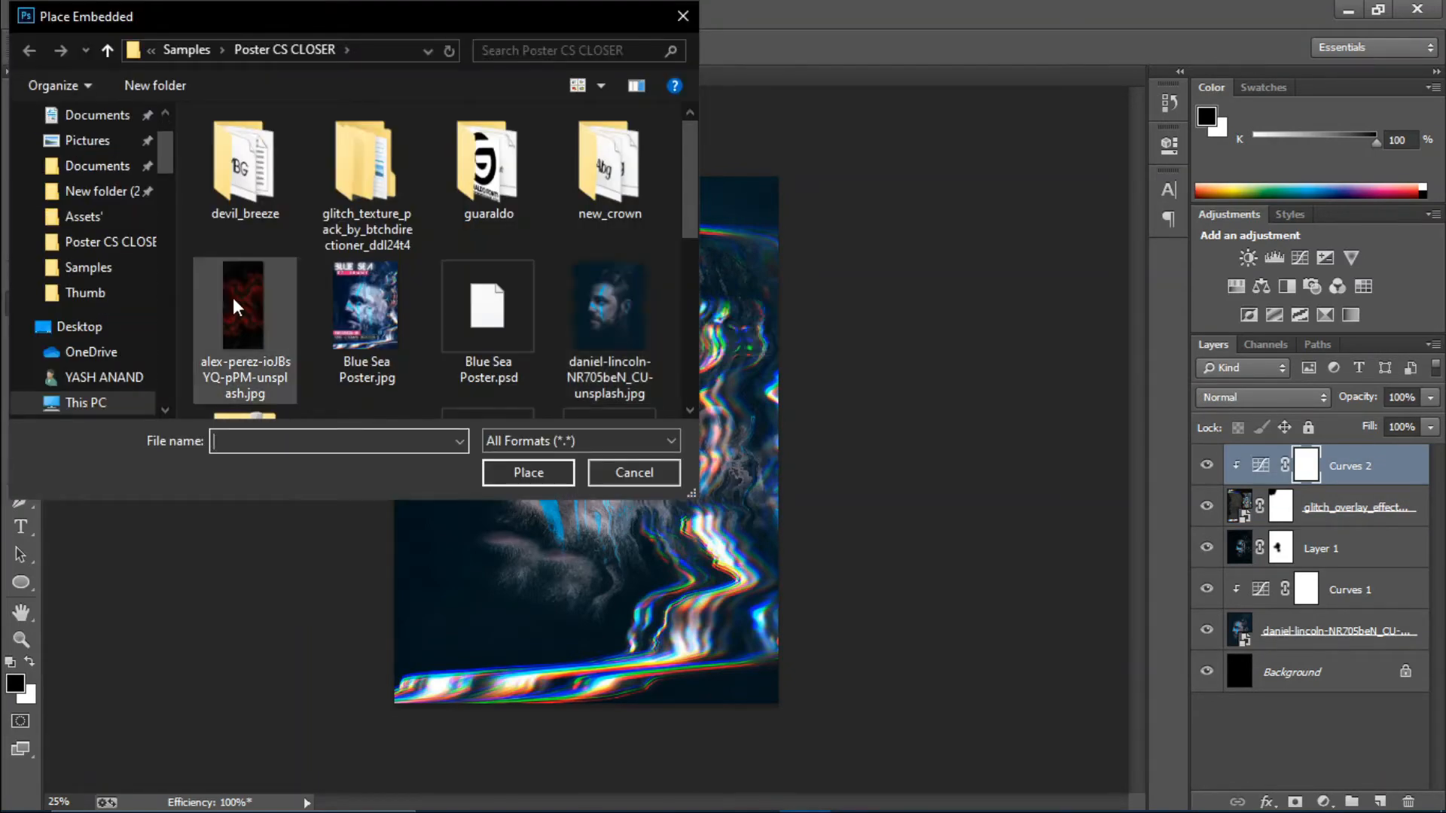
key(Escape)
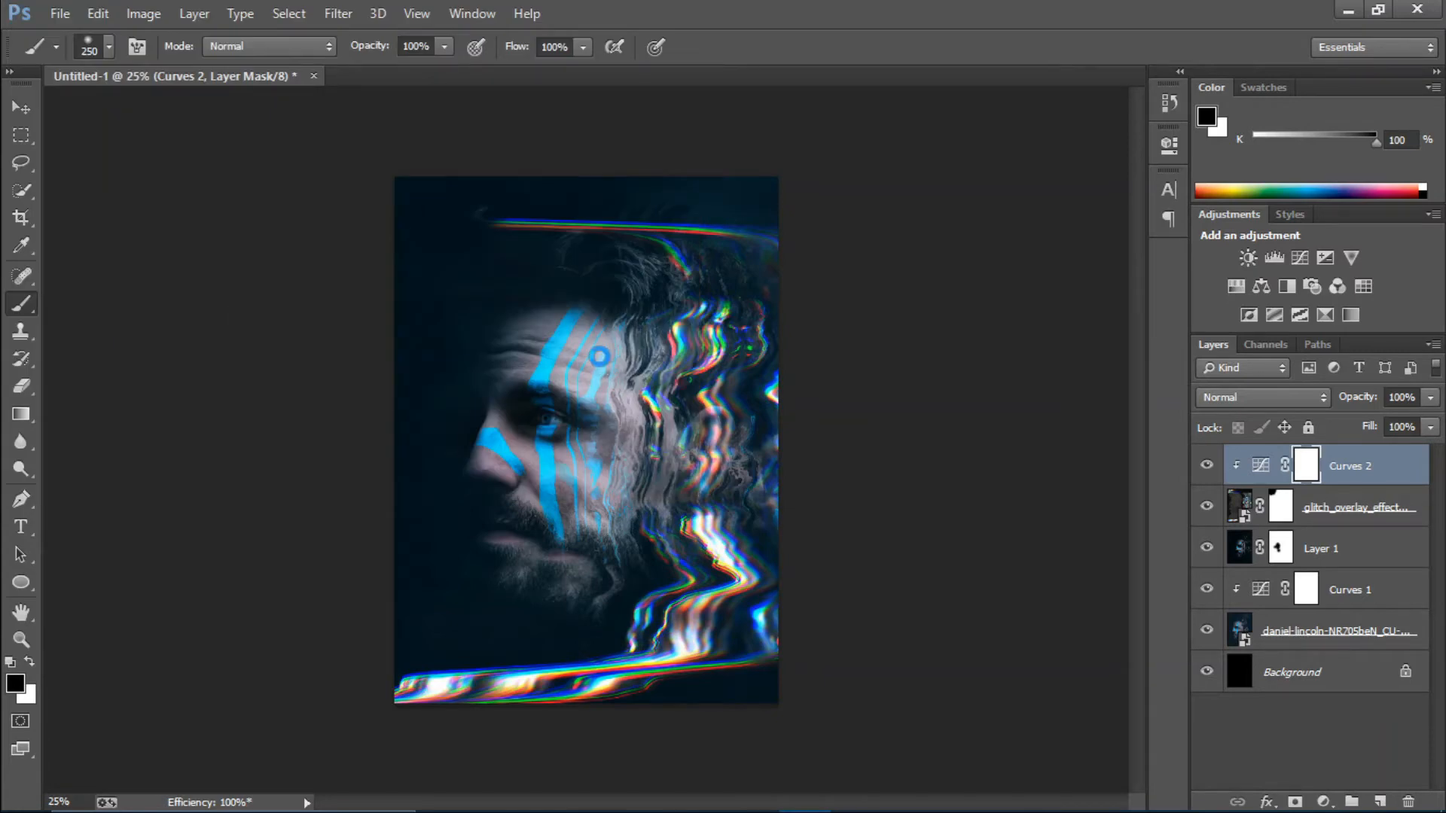
Step: Scale the red fractal image to about 16% so it covers the whole poster, and set its blend mode to Screen
drag(461, 173, 290, 85)
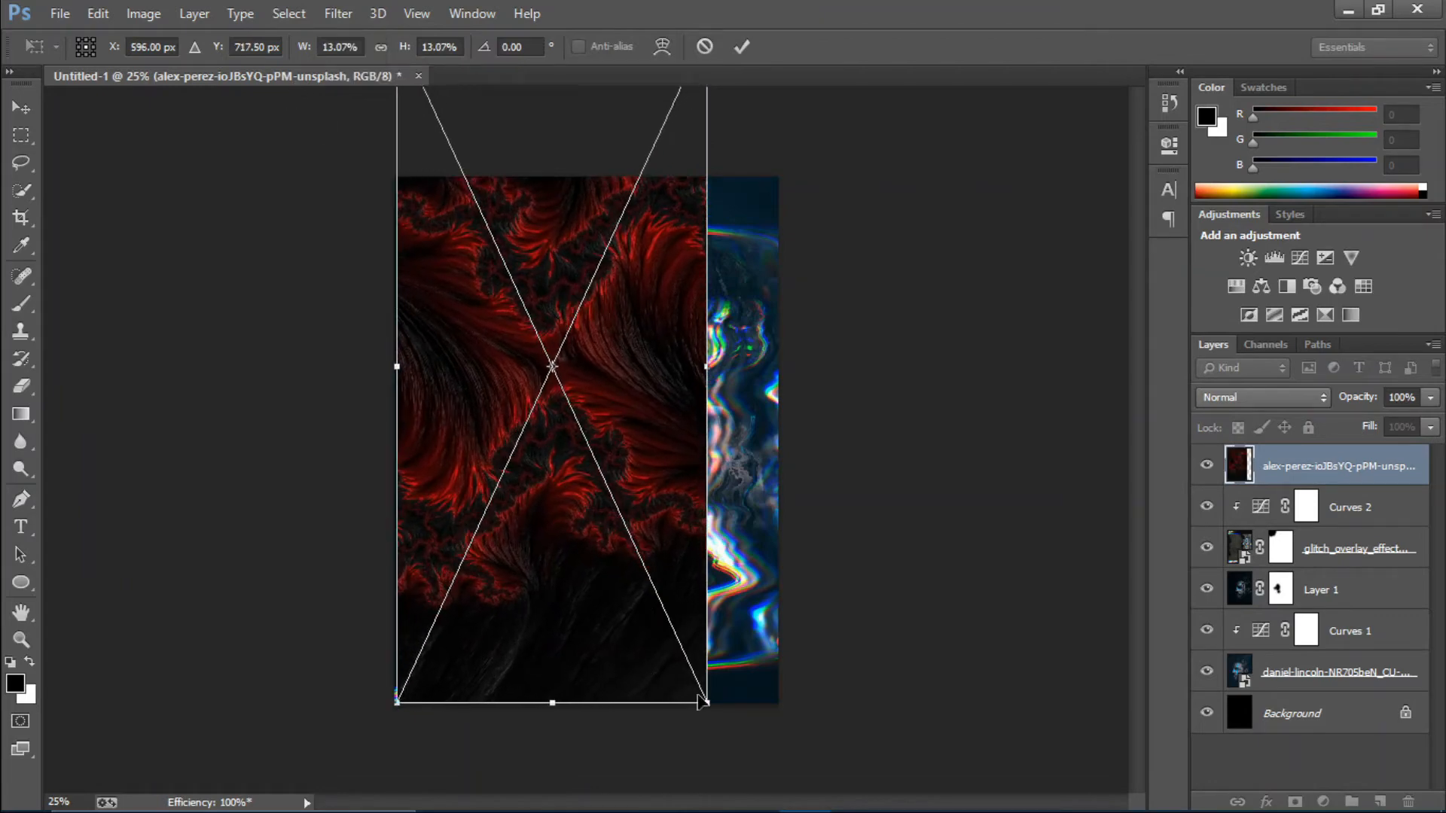
drag(706, 702, 863, 810)
key(ctrl+minus)
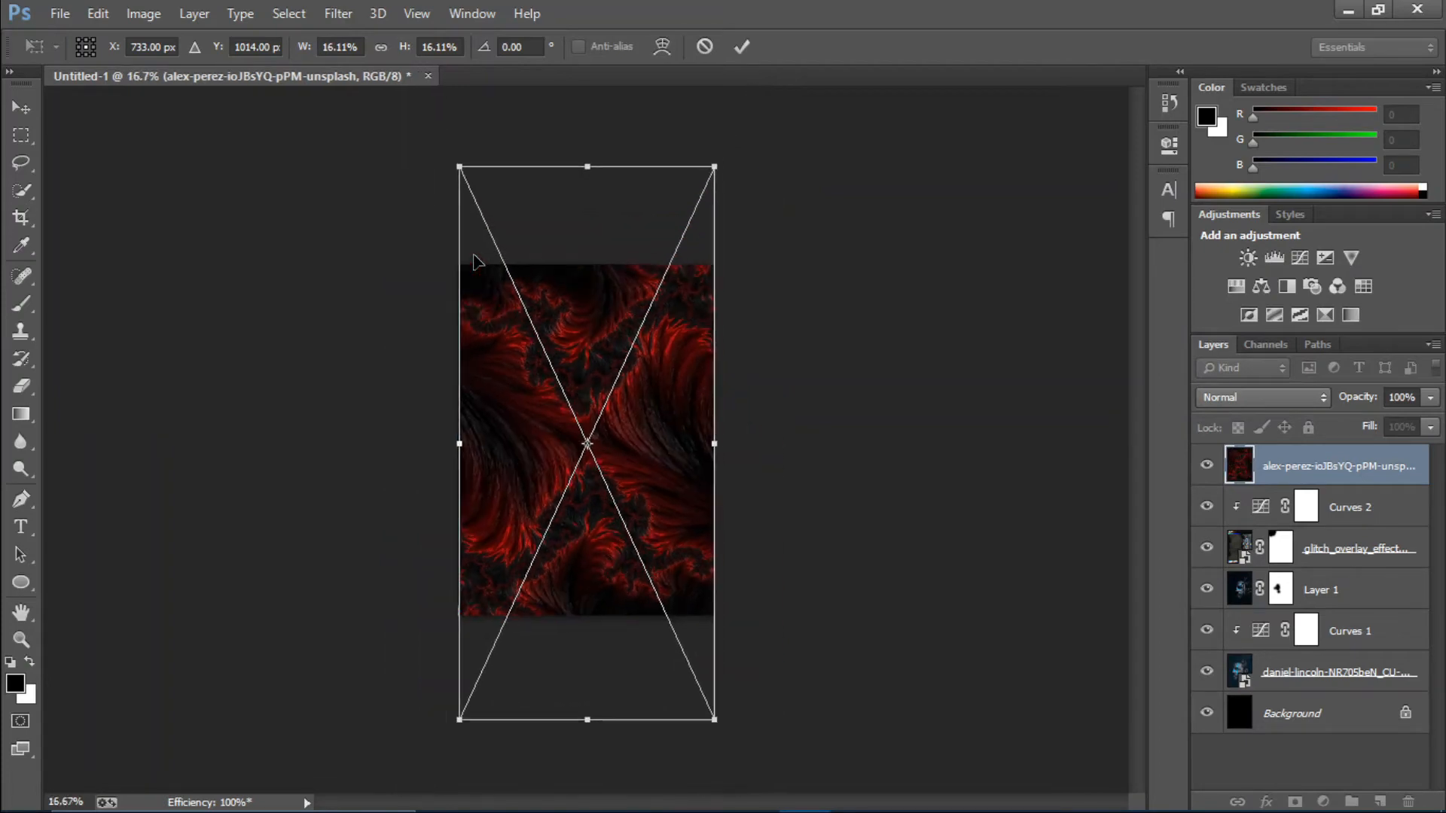
drag(457, 156, 454, 157)
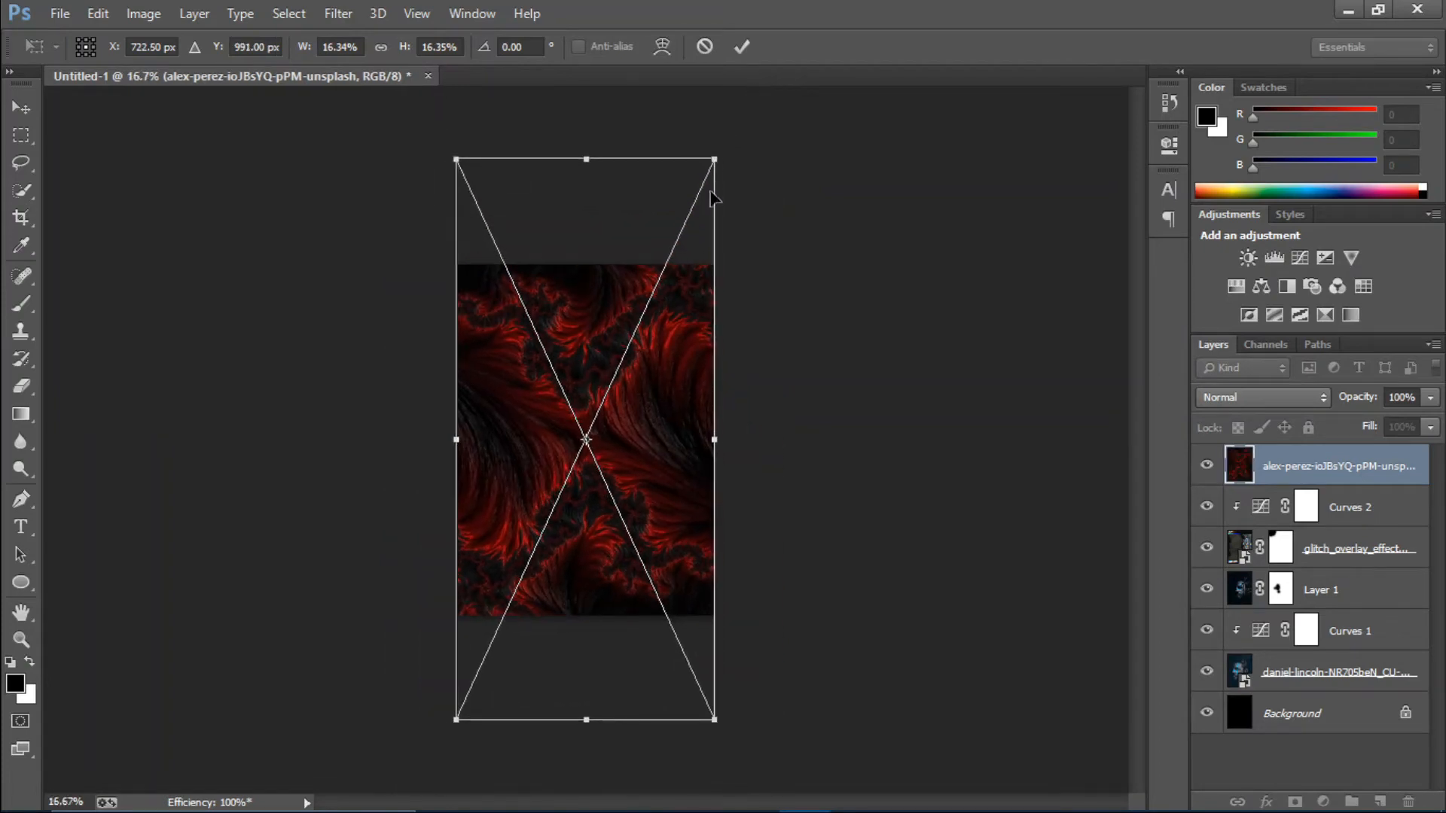
click(741, 45)
key(b)
key(ctrl+plus)
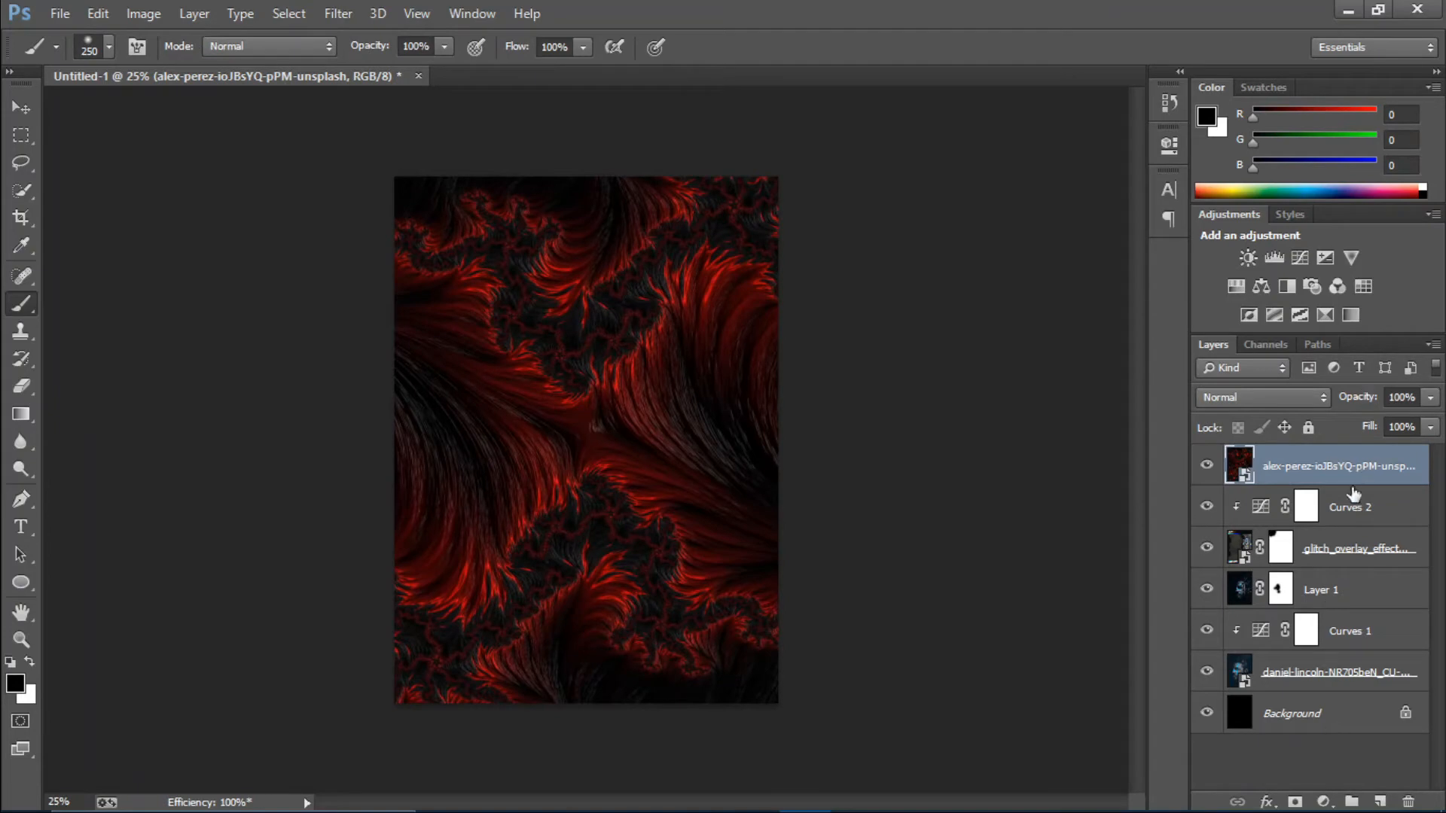
click(1263, 397)
click(1203, 174)
Step: Add a Hue/Saturation adjustment clipped to the fractal texture and set its hue to -141 for a blue tint
click(1323, 801)
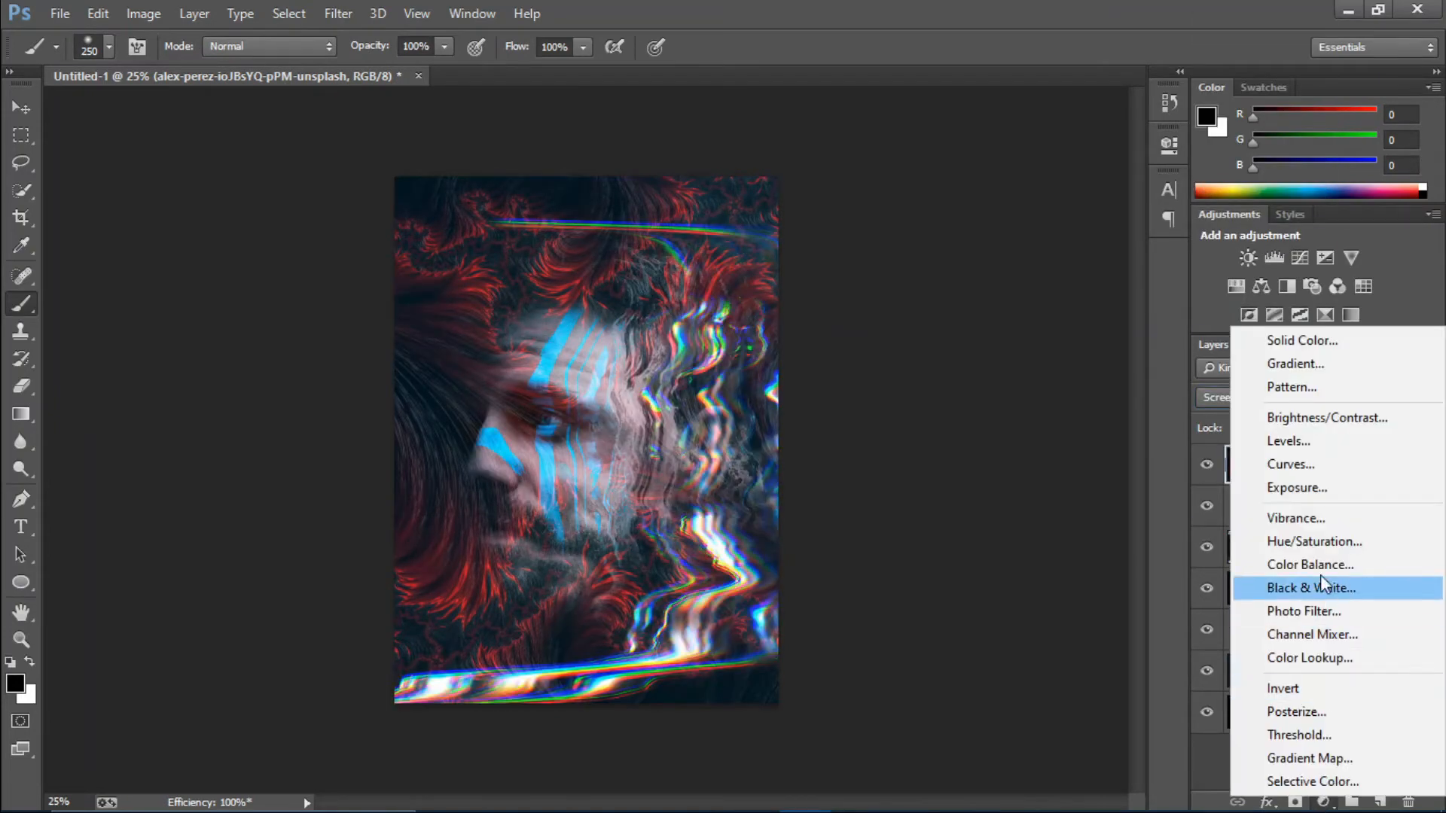
click(1314, 544)
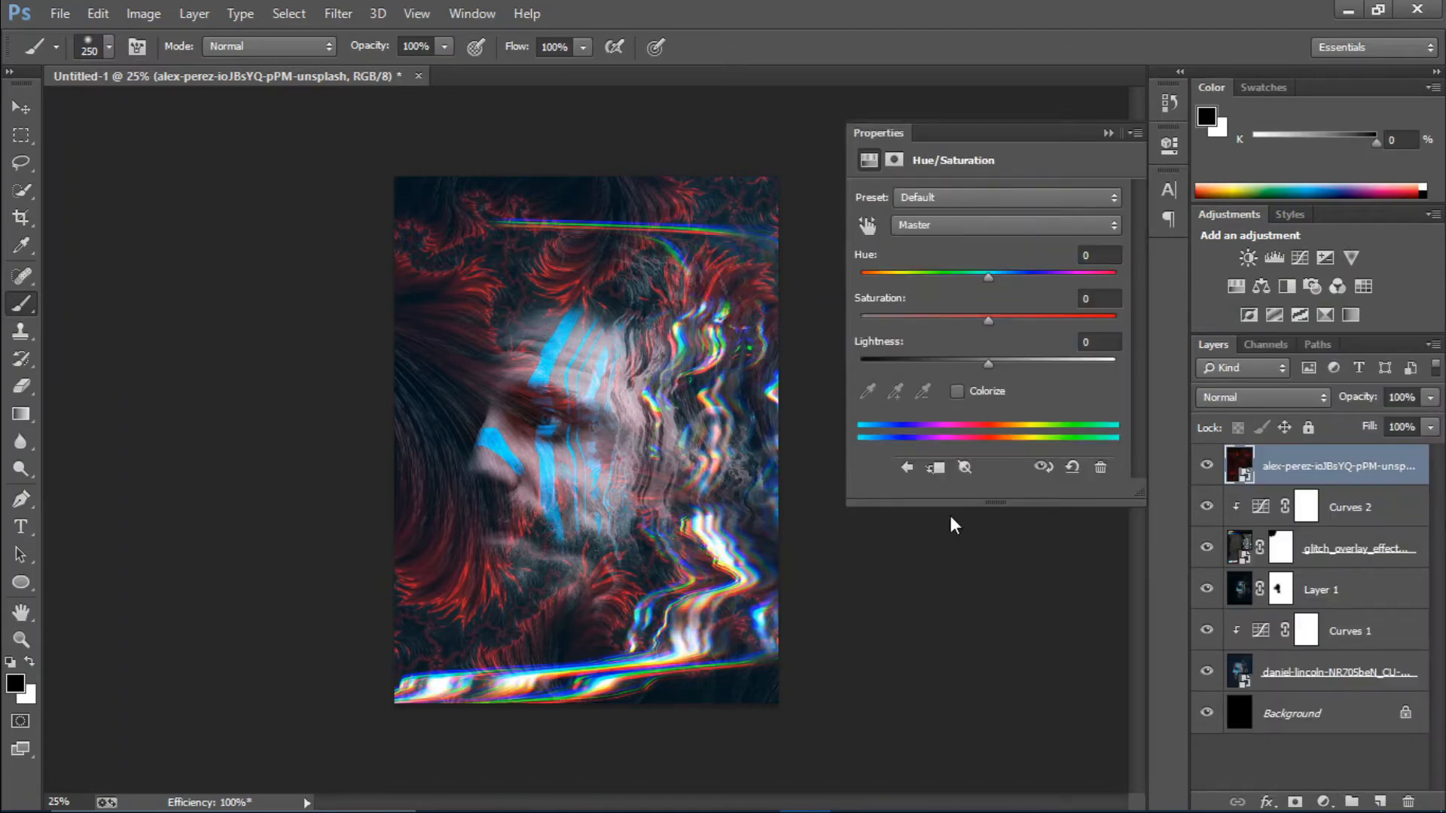
click(983, 490)
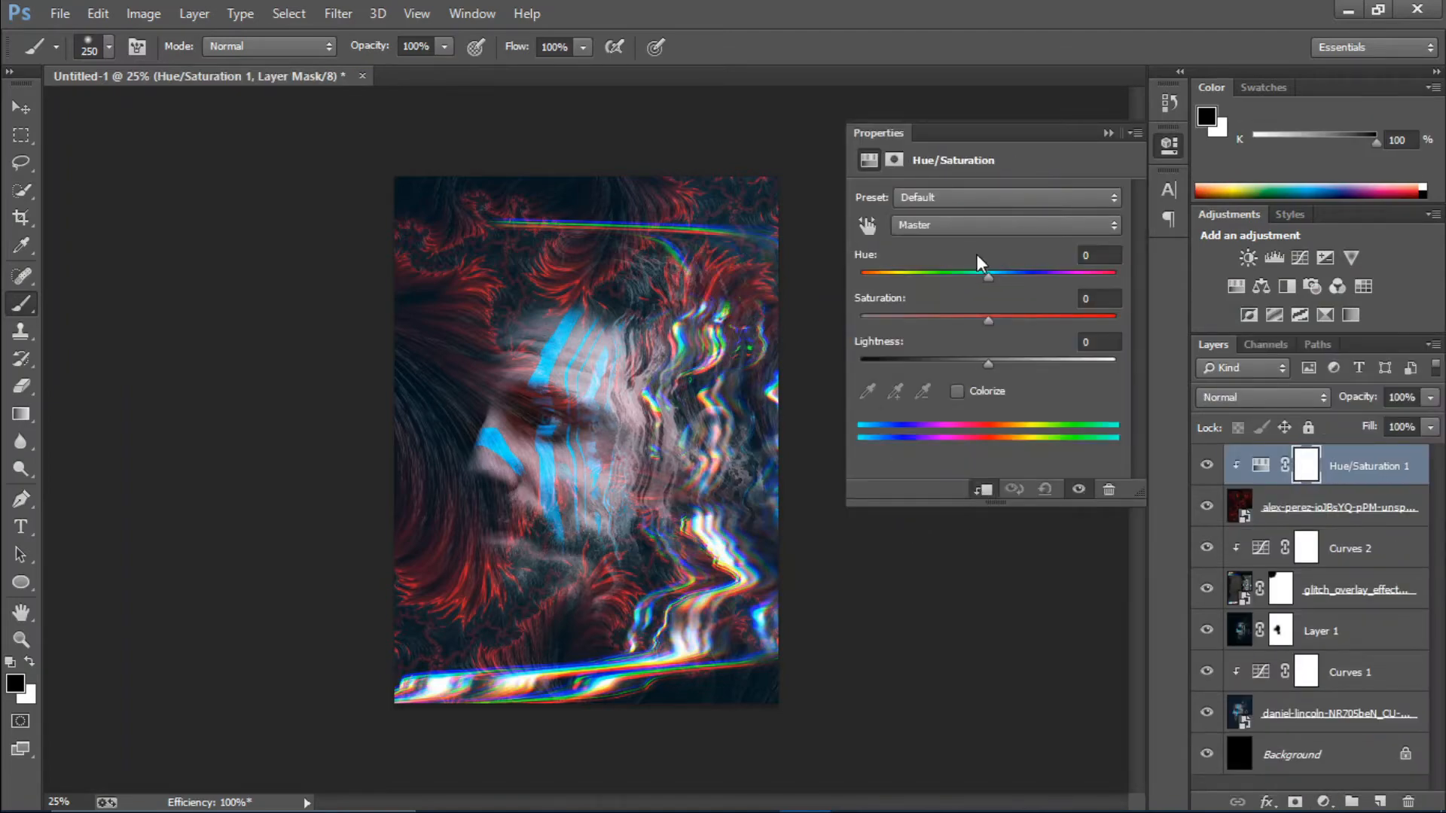
drag(988, 277, 879, 277)
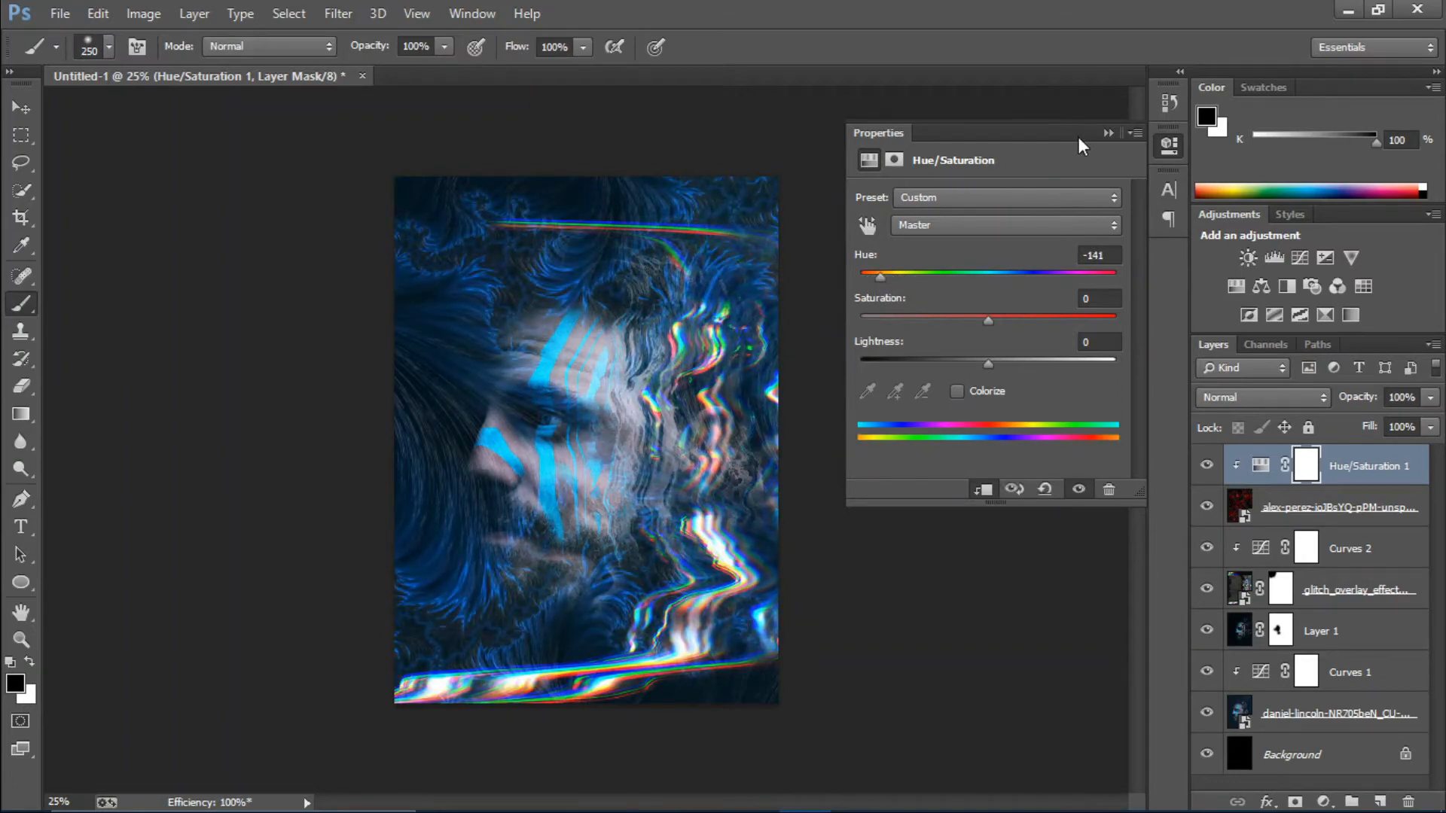
click(1107, 134)
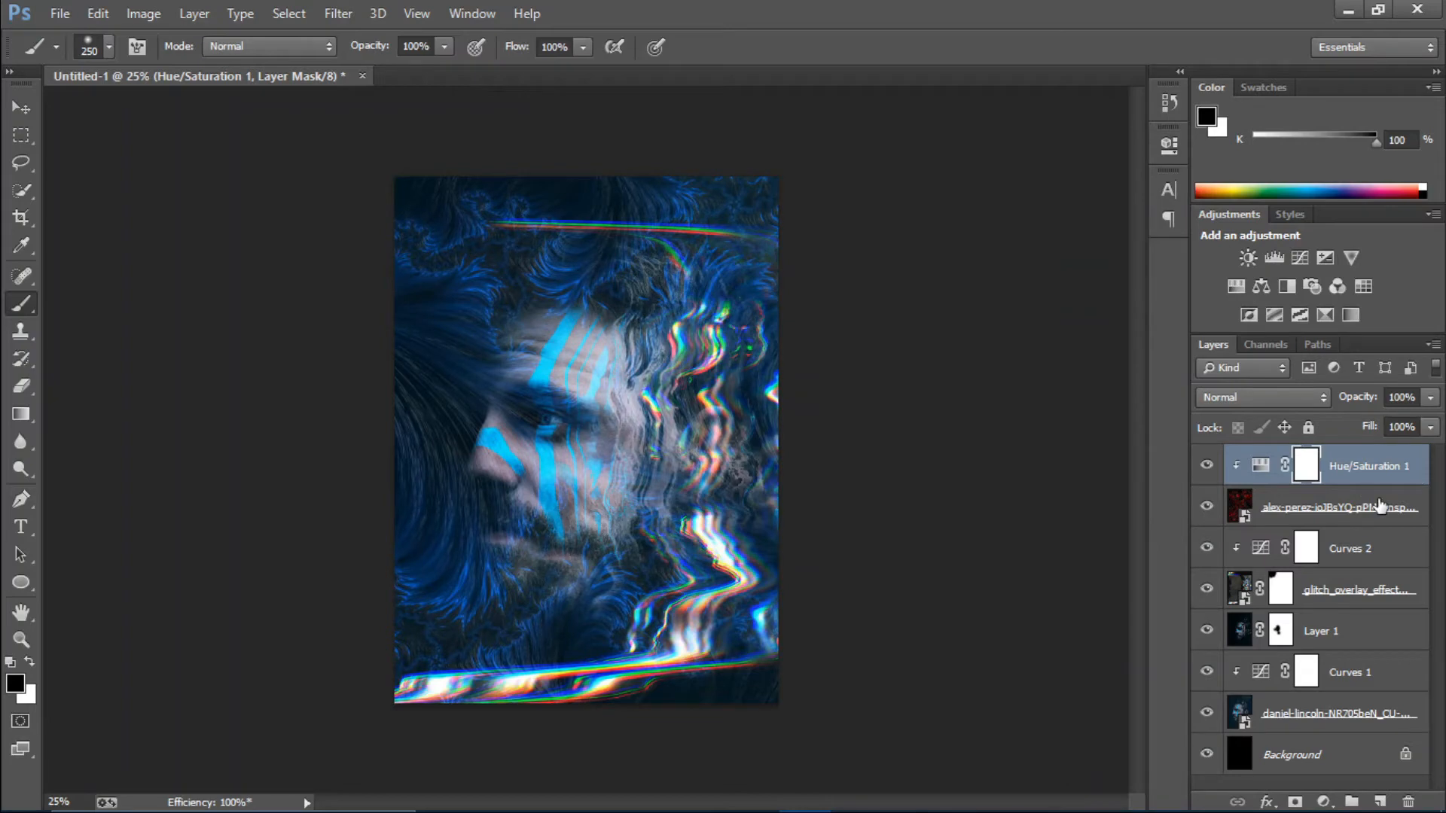
Step: Set the fractal texture's opacity to 81% and fill to 76%, and mask it off the man's face with black brush strokes
click(1365, 509)
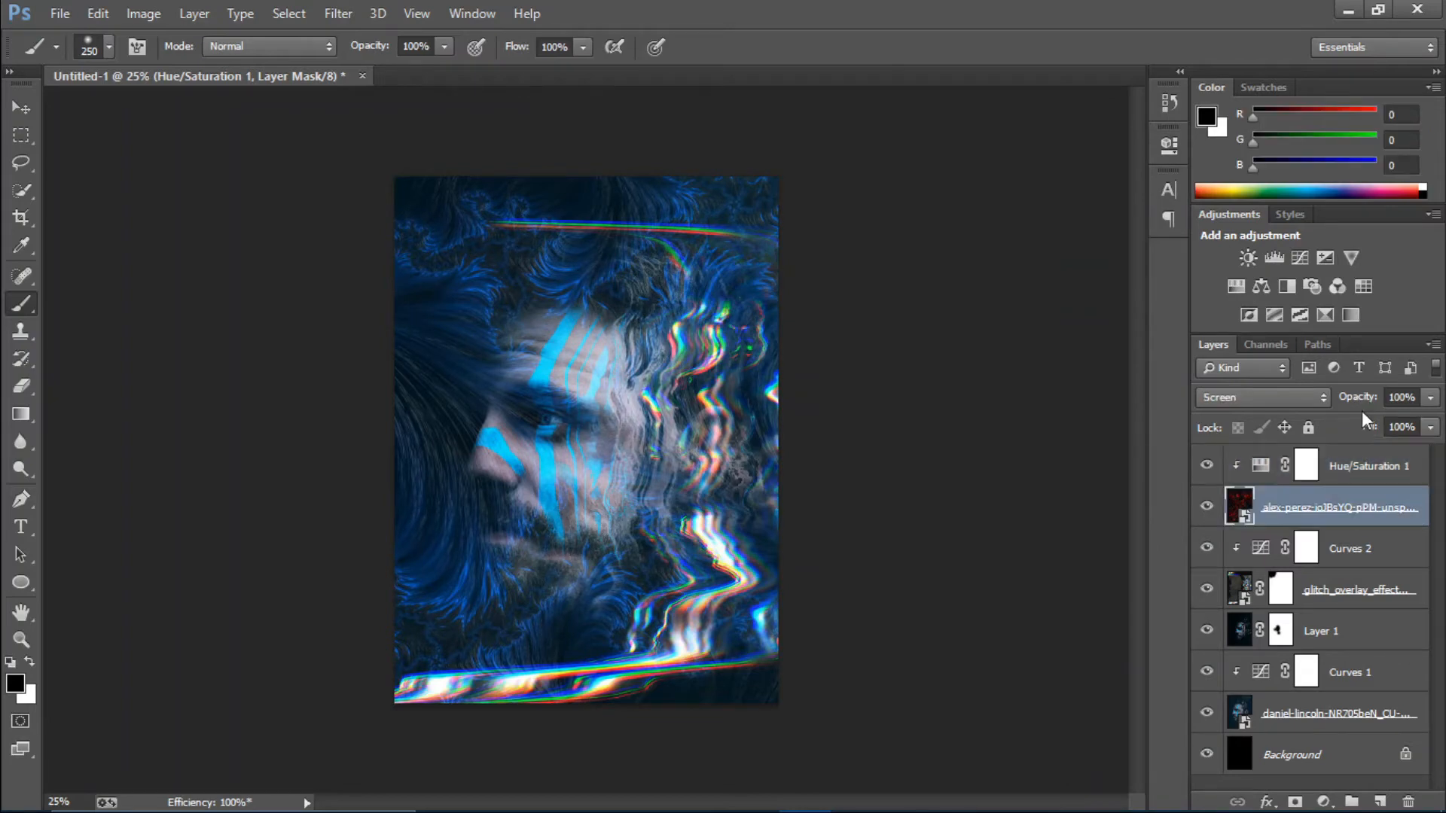
drag(1369, 426, 1335, 403)
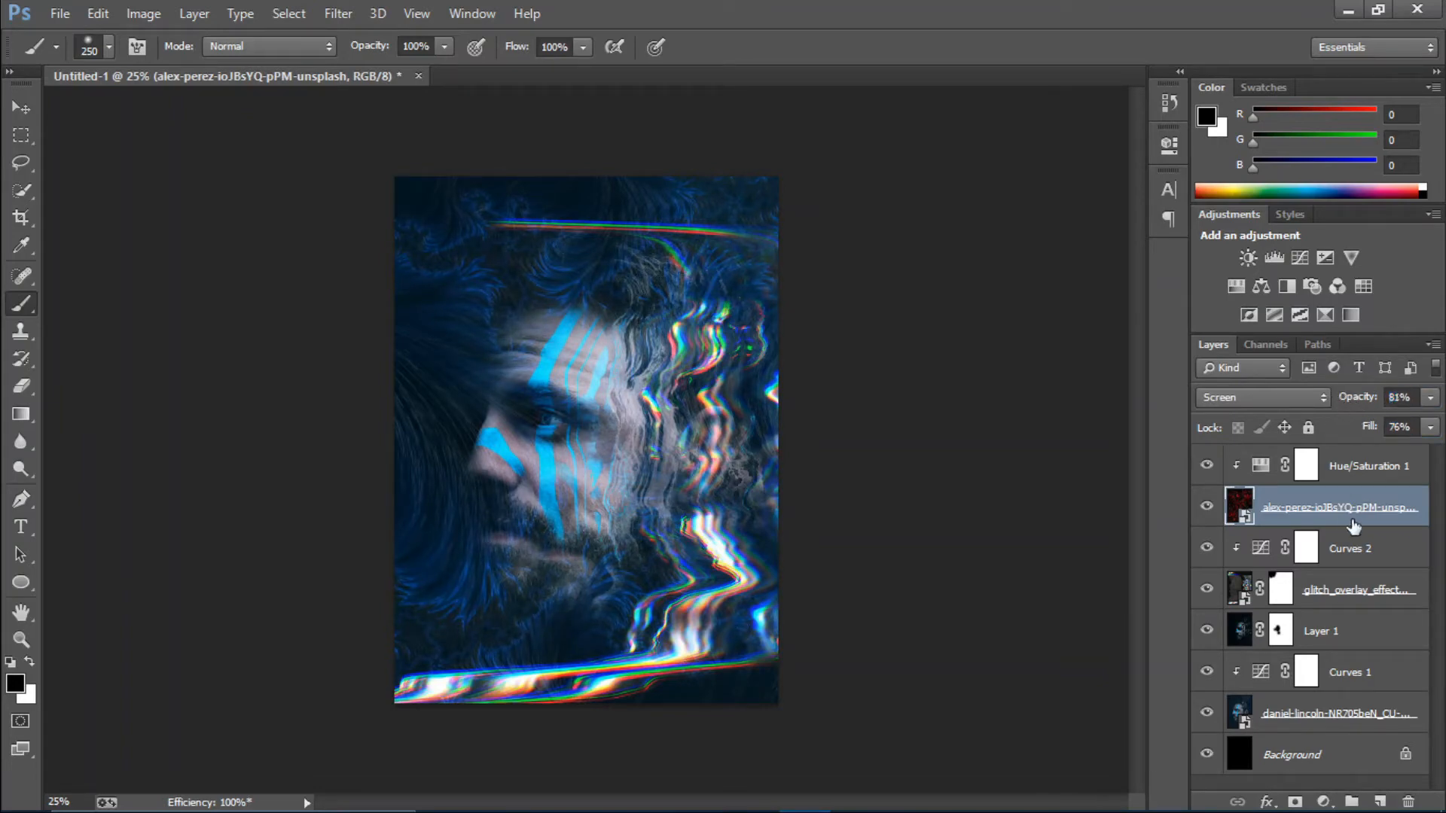
click(1294, 803)
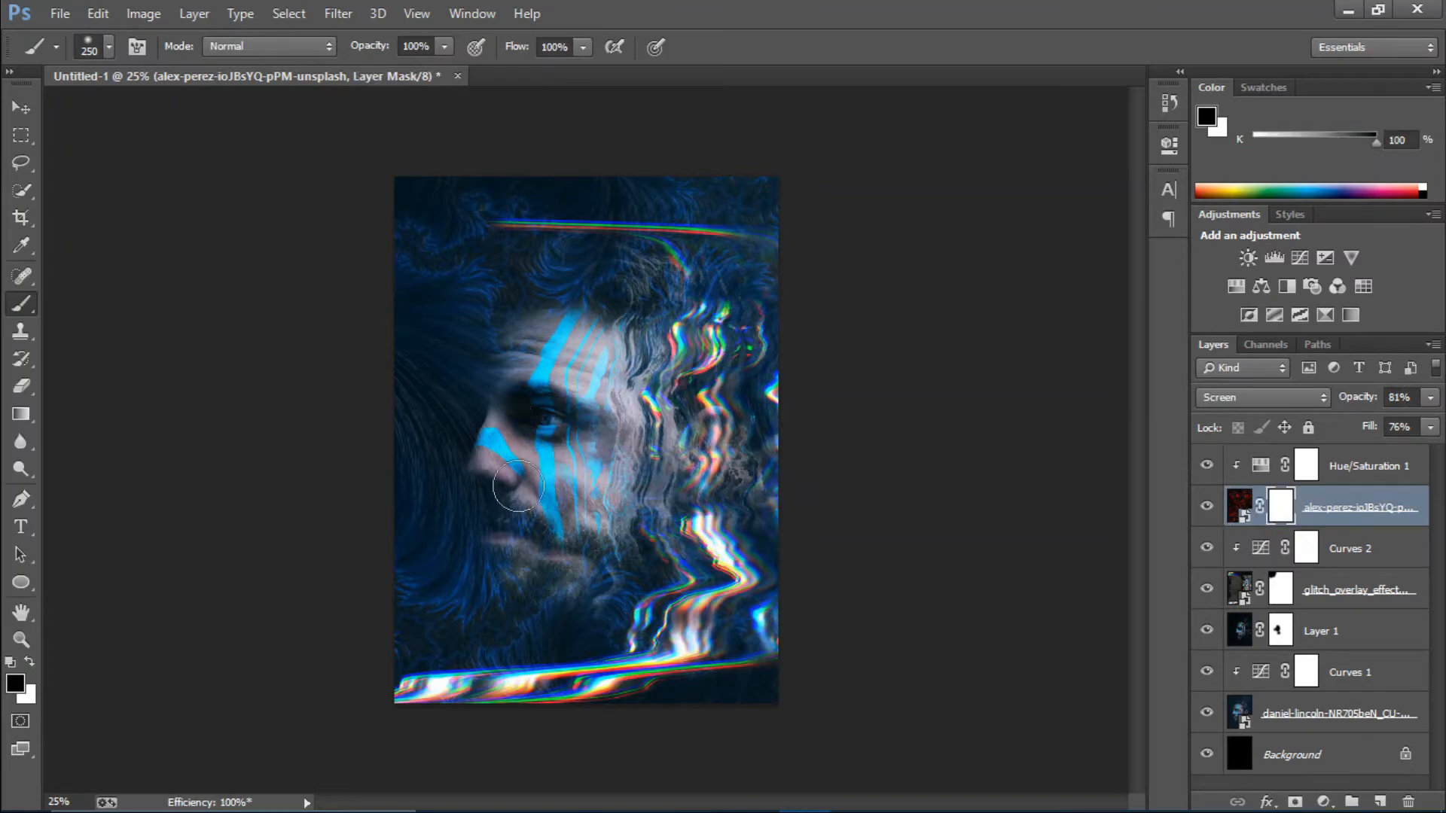
mouse_move(518, 486)
mouse_down()
mouse_move(506, 348)
mouse_move(579, 343)
mouse_move(565, 353)
mouse_move(606, 391)
mouse_move(576, 531)
mouse_move(571, 500)
mouse_up()
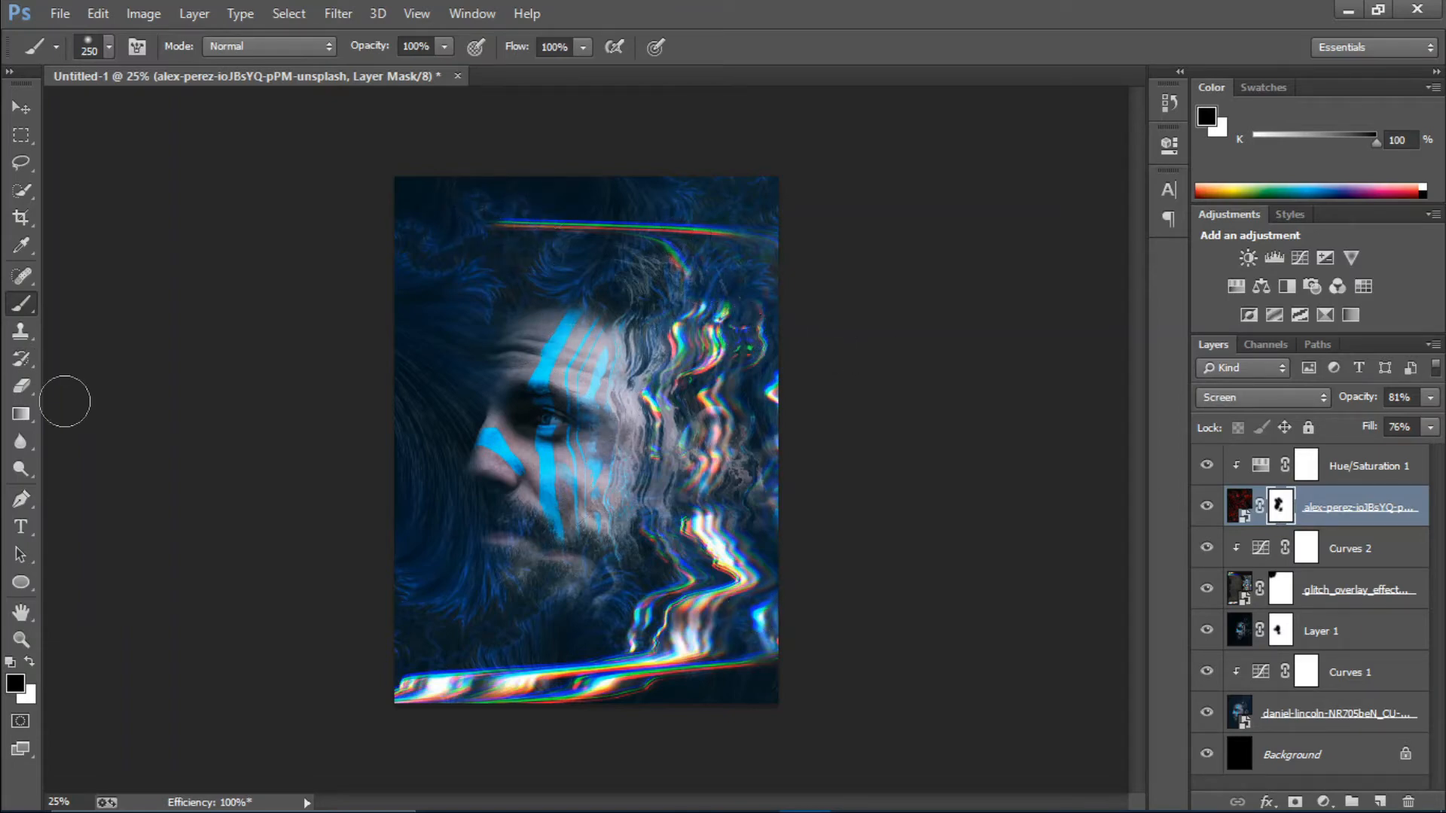
Step: Fade the fractal texture out of the poster's upper-left area with black-to-transparent linear gradients on its layer mask
click(21, 418)
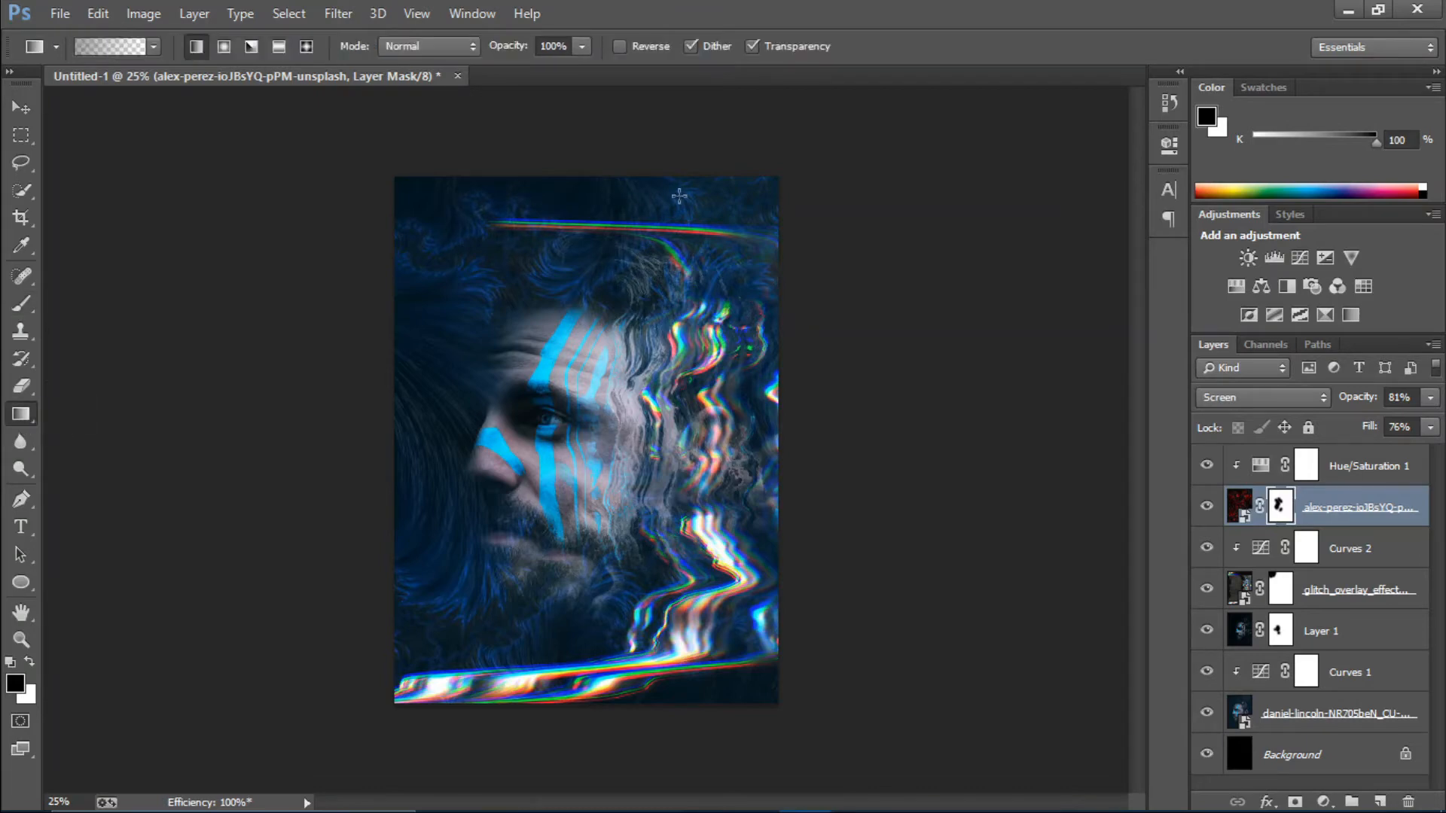
drag(506, 191, 556, 275)
drag(545, 125, 670, 293)
drag(580, 203, 689, 282)
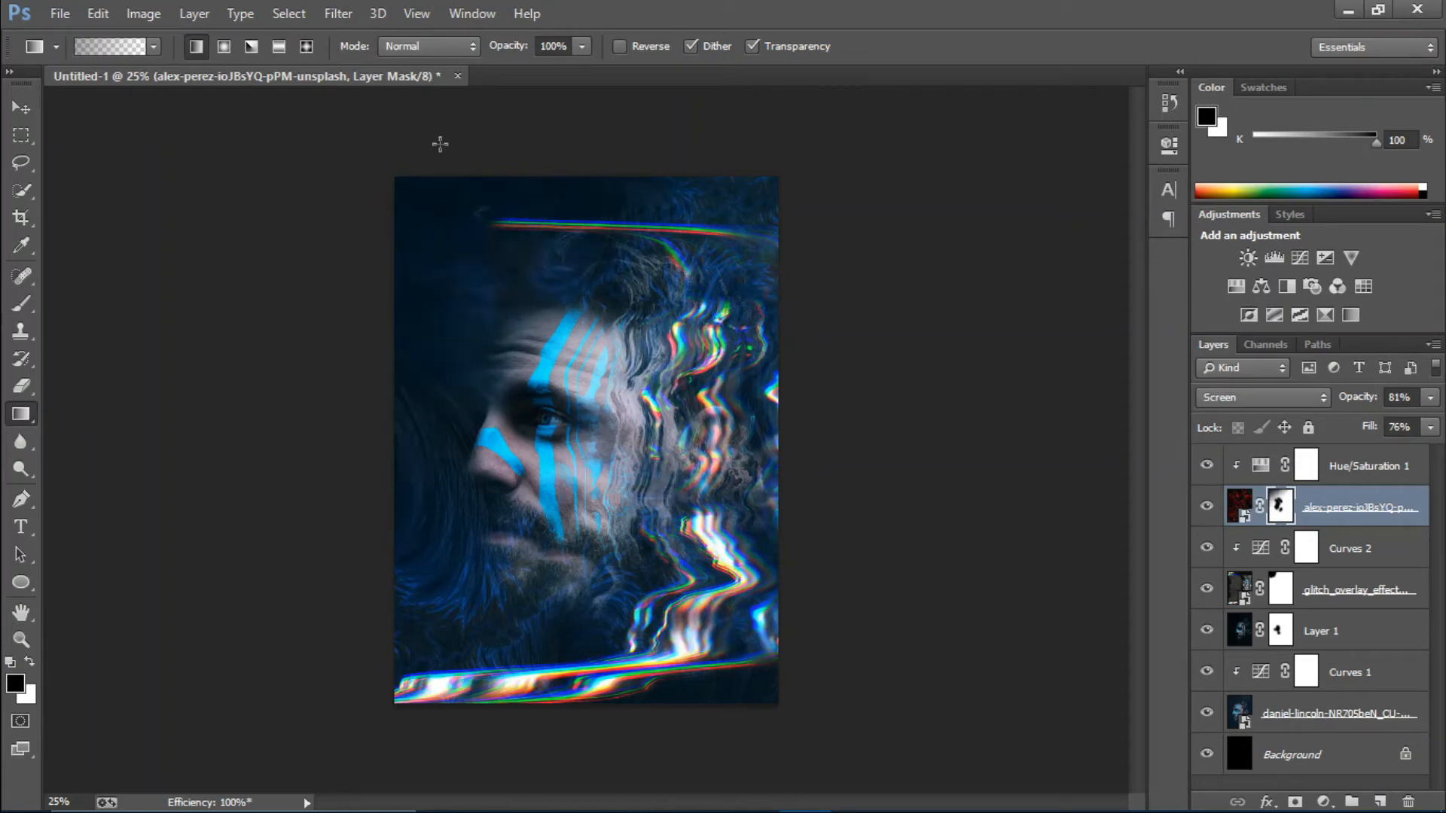
drag(515, 179, 605, 285)
drag(552, 172, 656, 298)
Step: Paint black on the glitch overlay's mask to hide the left end of the thin rainbow streak above the head
click(1278, 595)
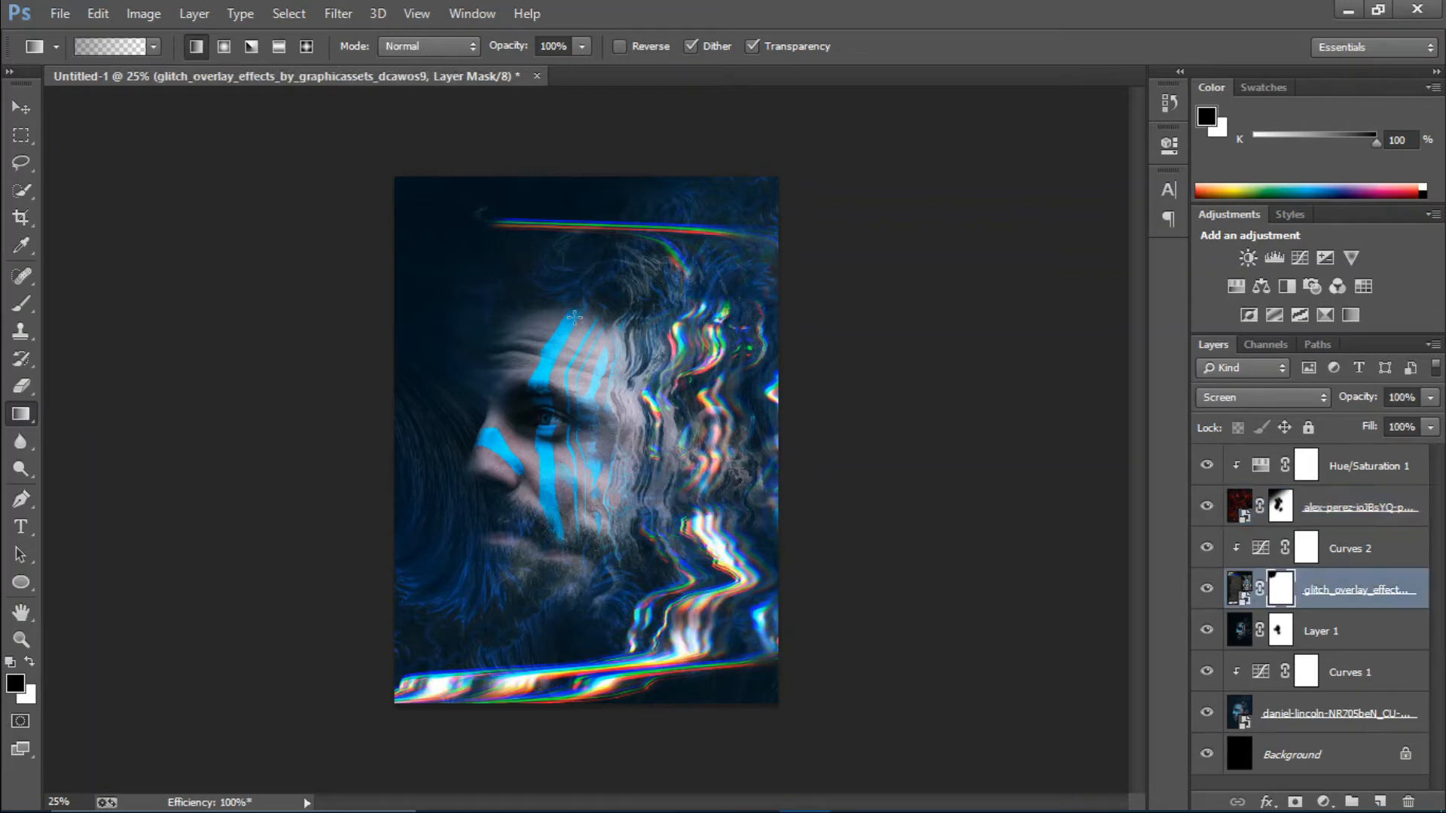
click(21, 304)
drag(512, 220, 490, 220)
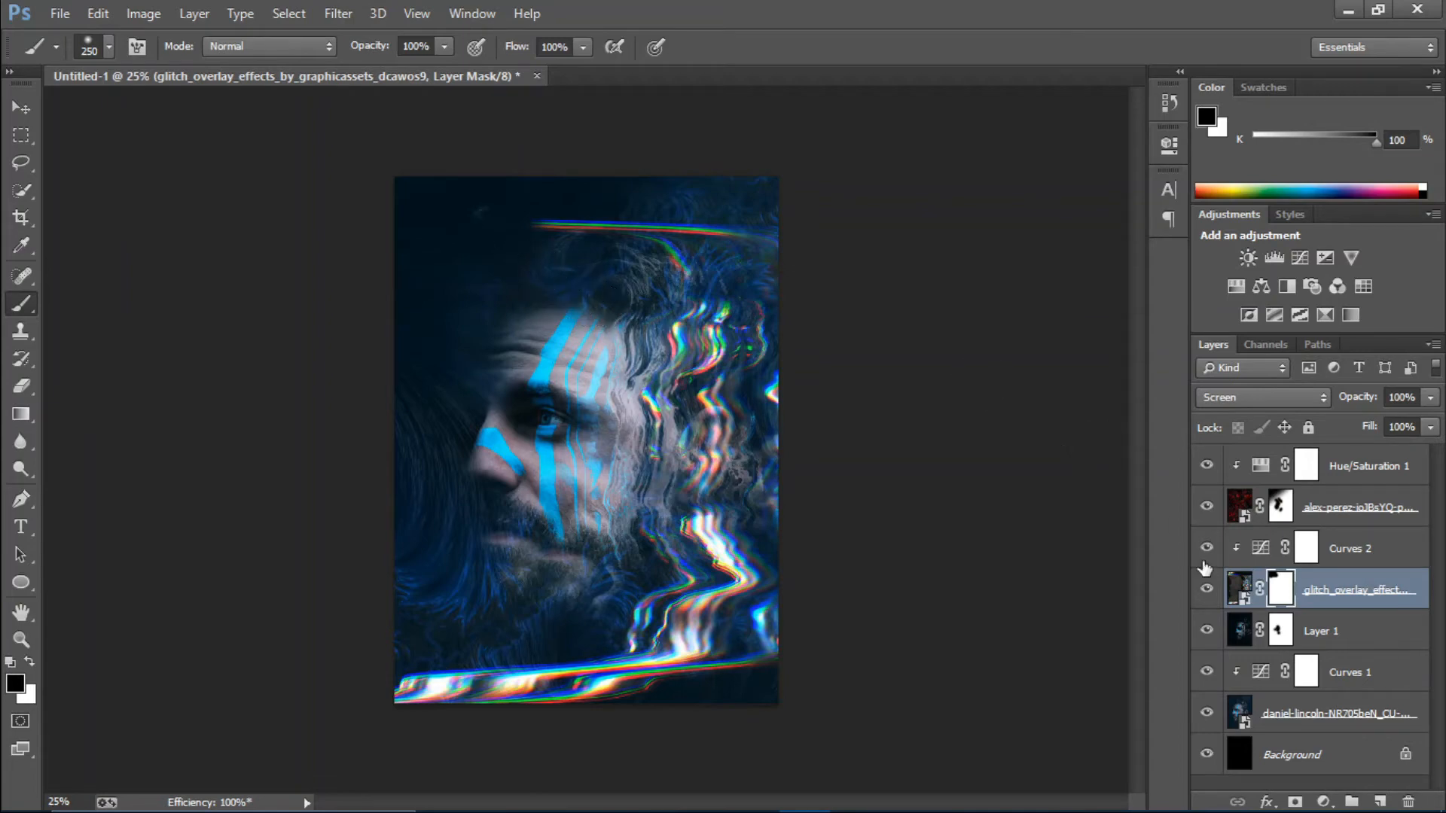
Step: Compare the glitch overlay and Layer 1 on and off, and set the brush opacity to 56% for Layer 1's mask
click(1208, 588)
click(1208, 588)
click(1207, 631)
click(1296, 647)
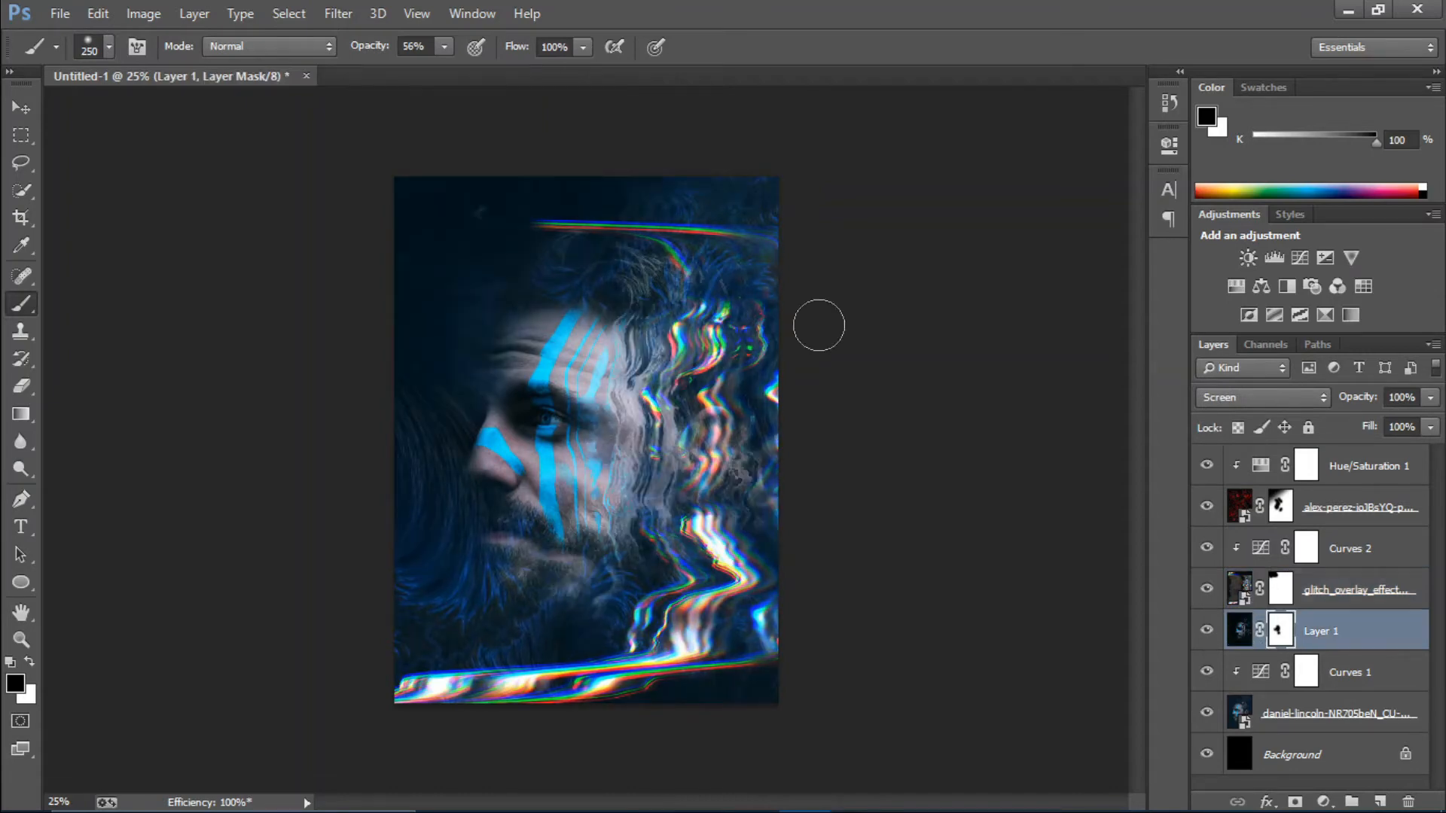
key(5)
key(6)
Step: Start a text layer above Hue/Saturation 1 in the Devil Breeze font, Demi style, with the text color set to white (ffffff)
click(1396, 467)
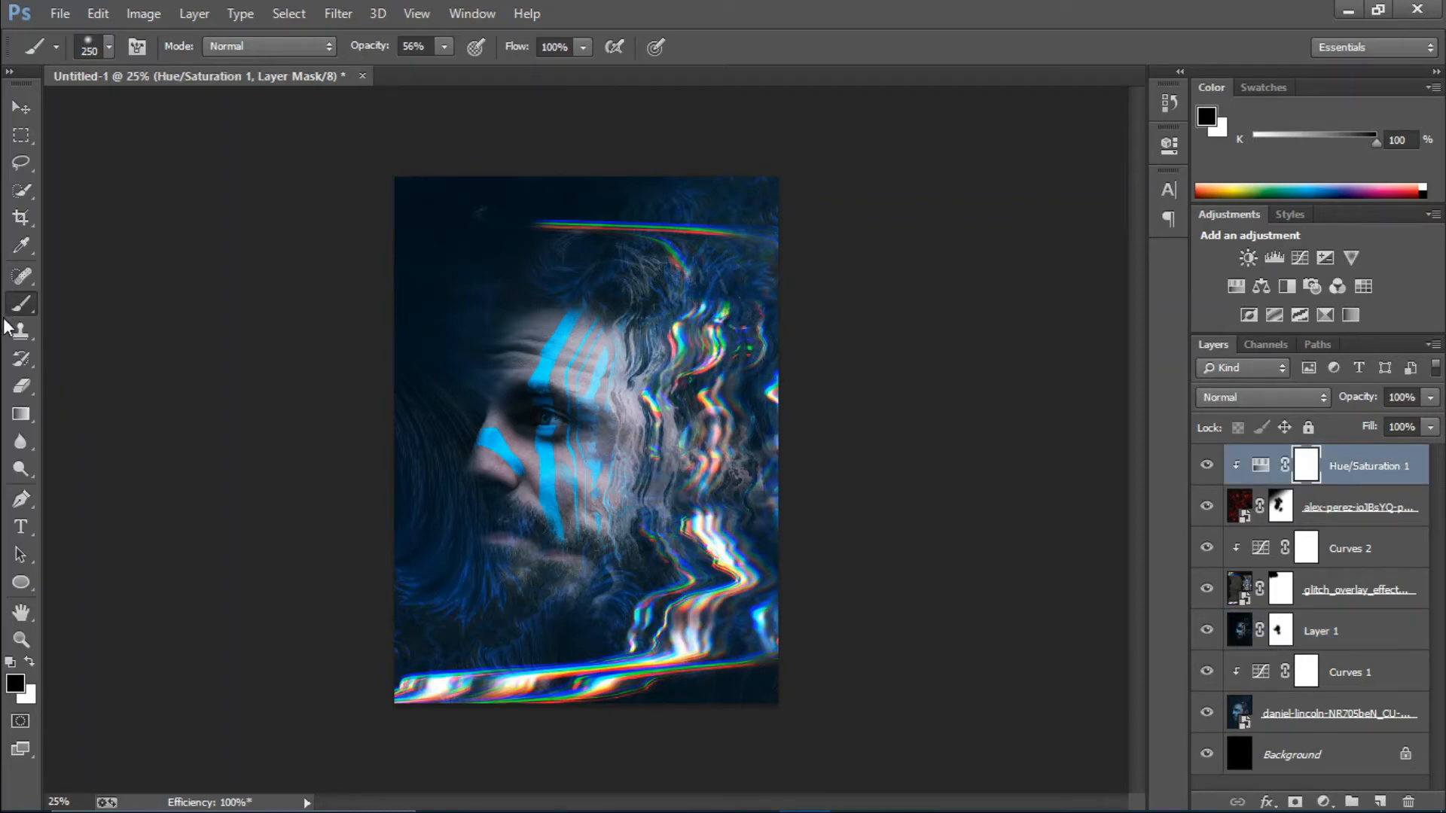
click(27, 530)
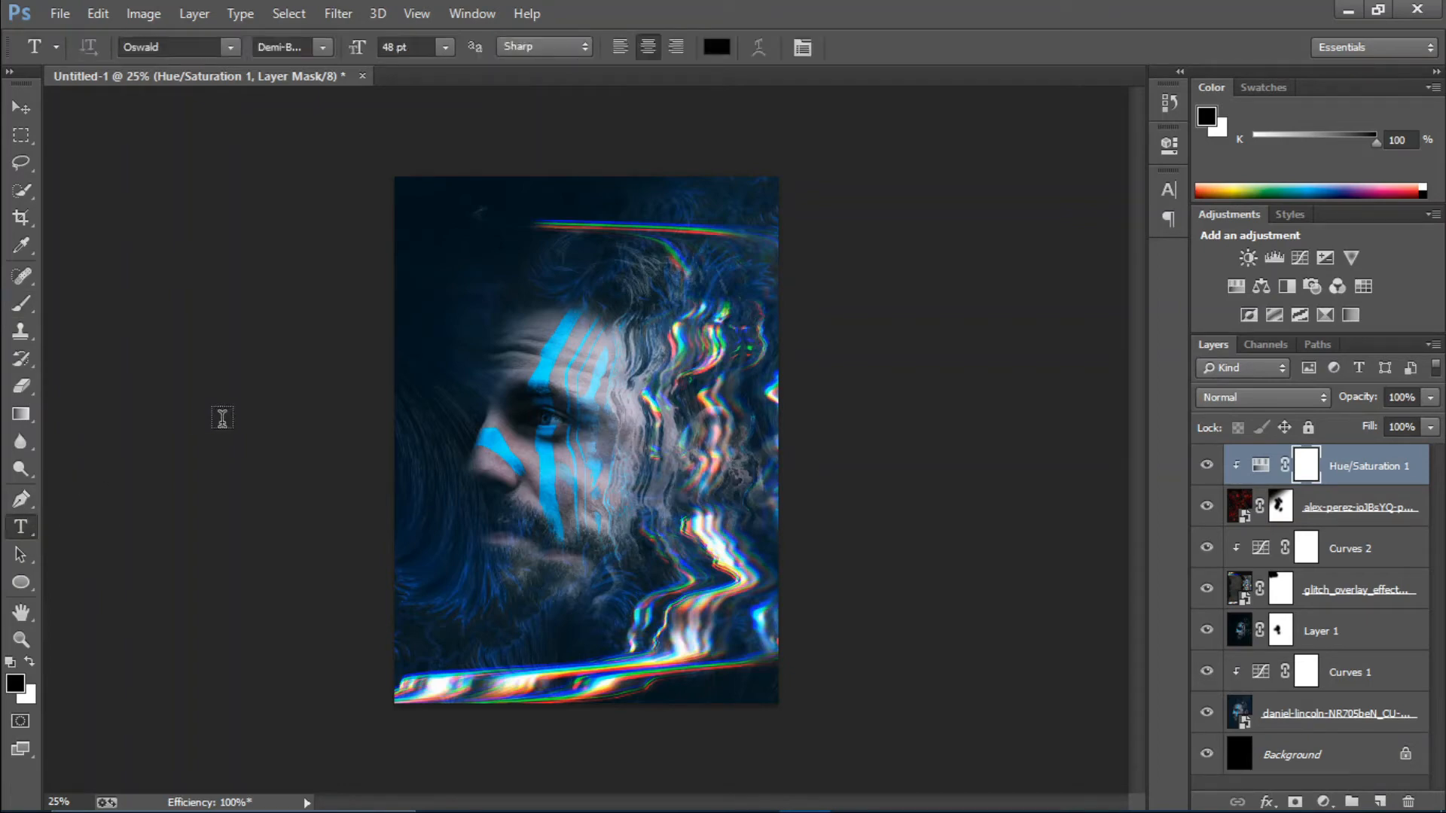
click(163, 48)
text(Devil Breeze)
key(Return)
click(322, 50)
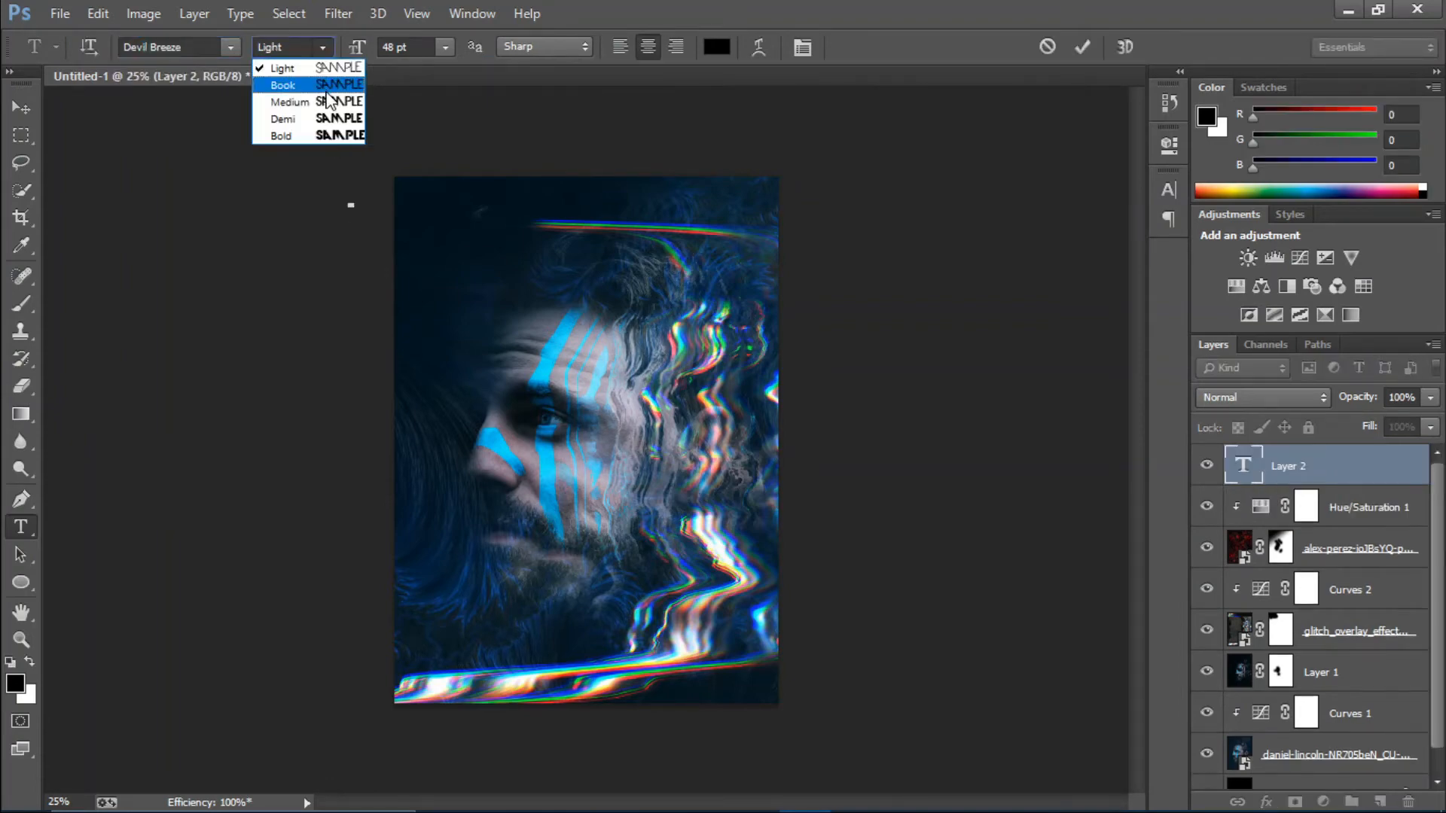
click(329, 119)
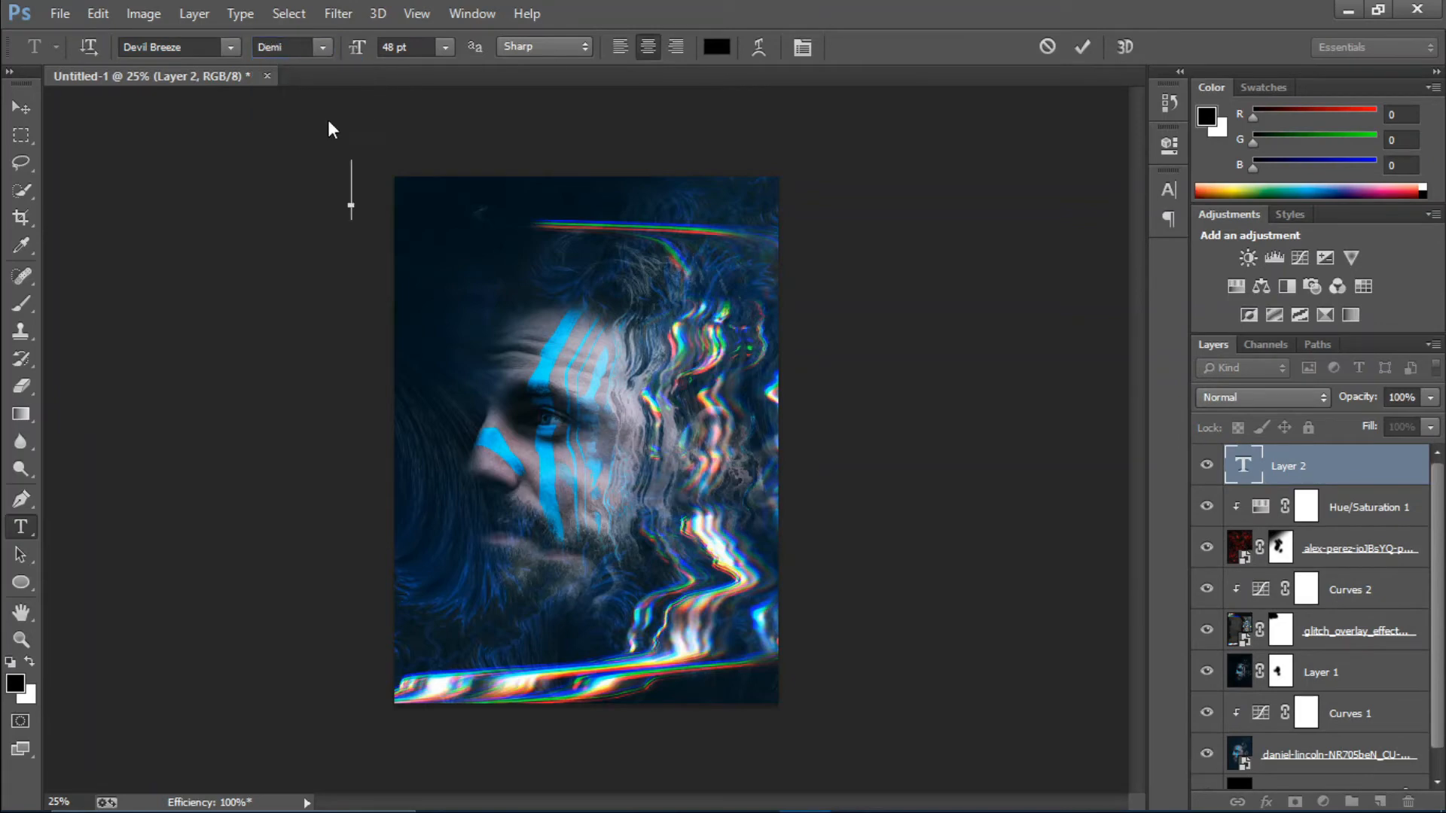
click(717, 47)
drag(896, 219, 736, 122)
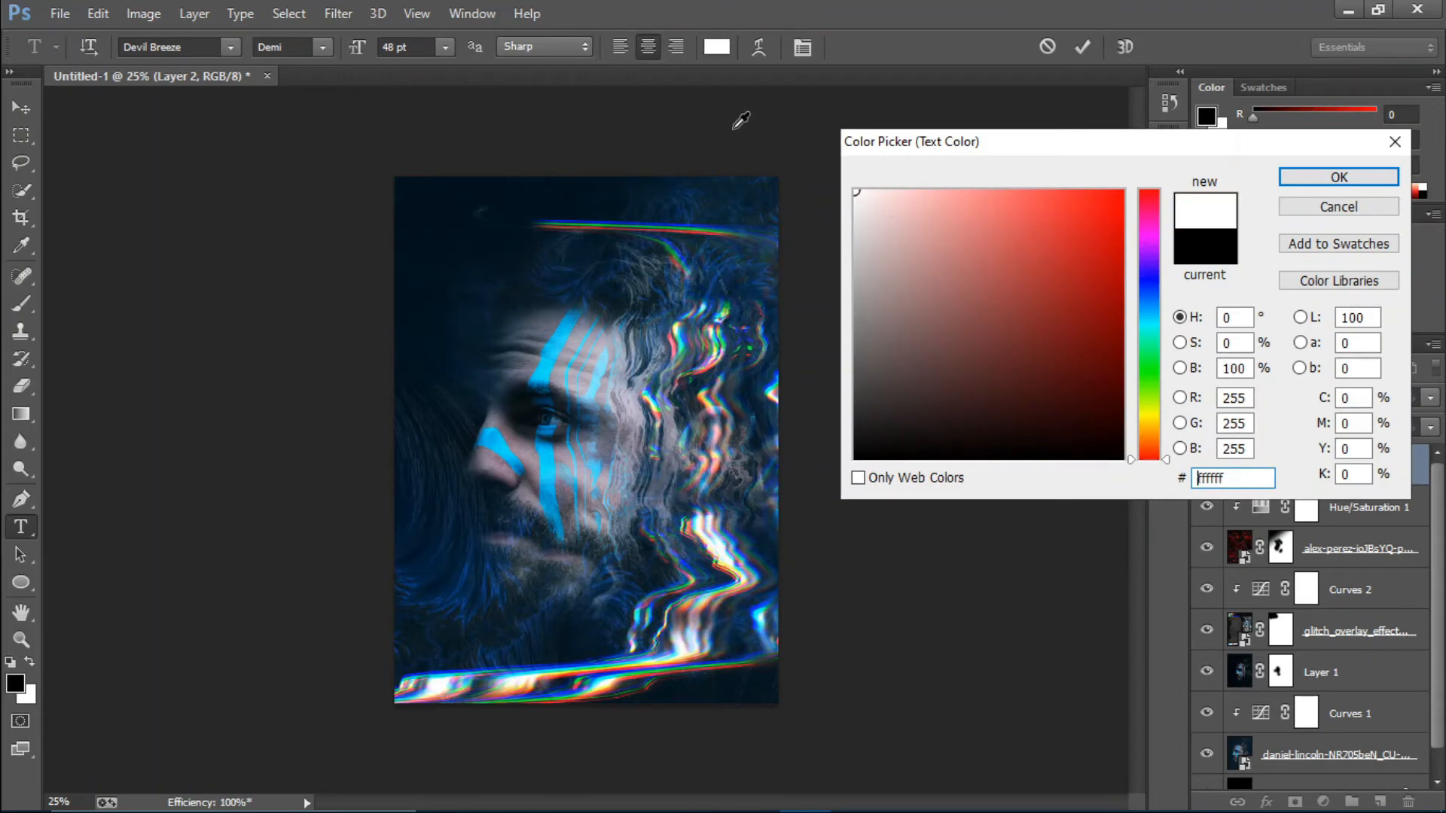
click(1323, 181)
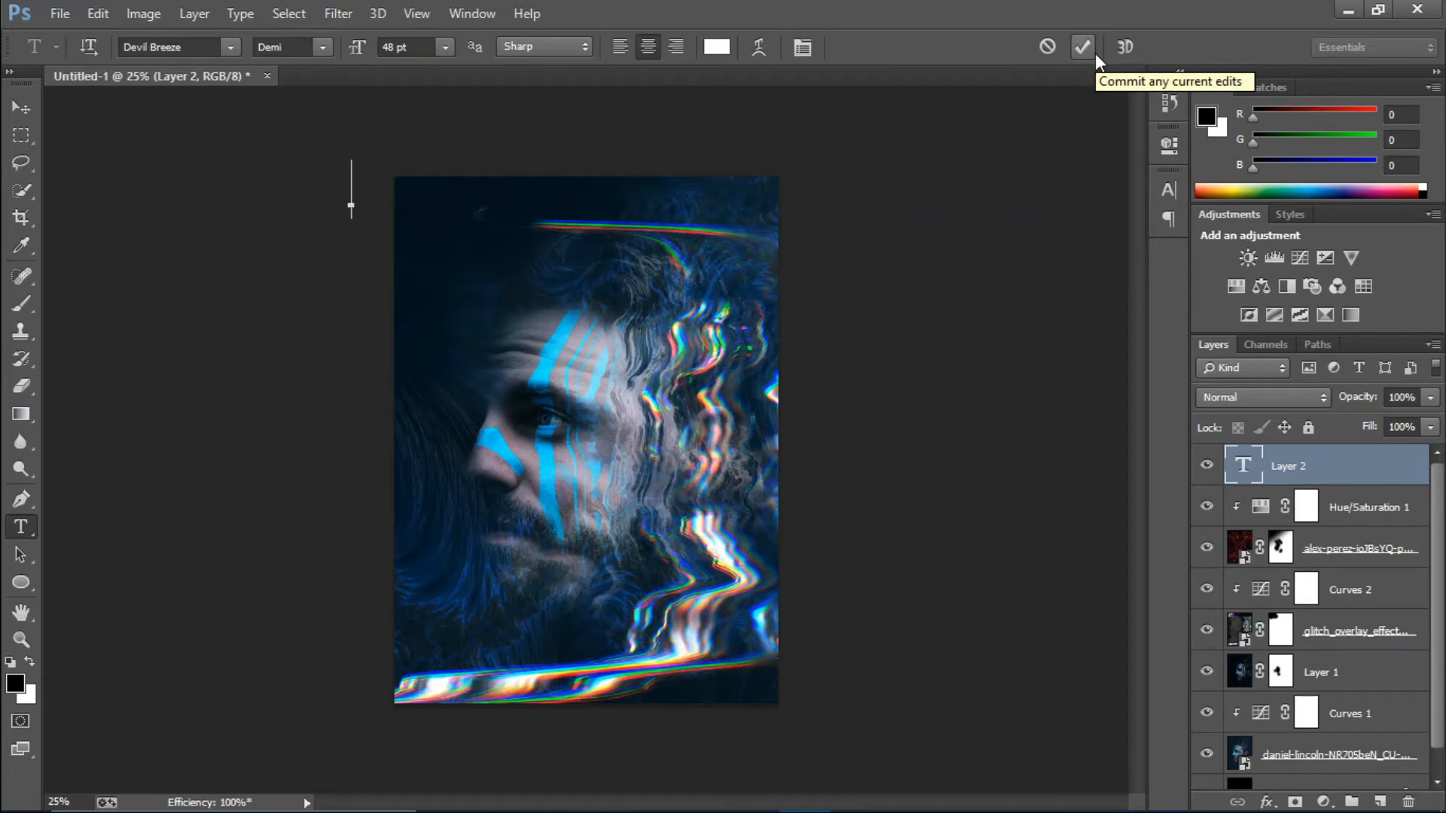
Step: Enter the title BLUE SEA and position it in the poster's upper-left corner
text(BE )
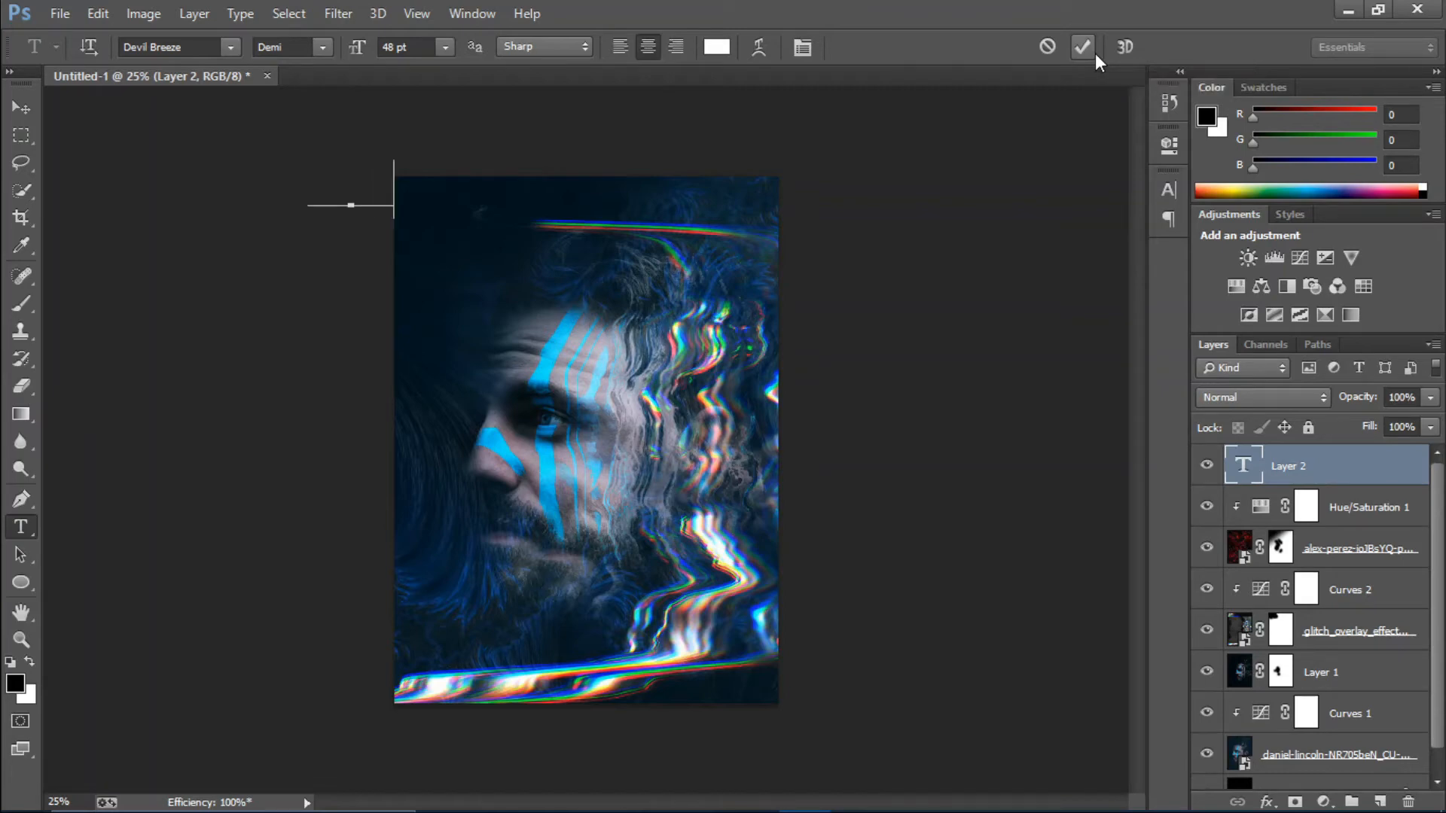
text(WARRI)
text(OR)
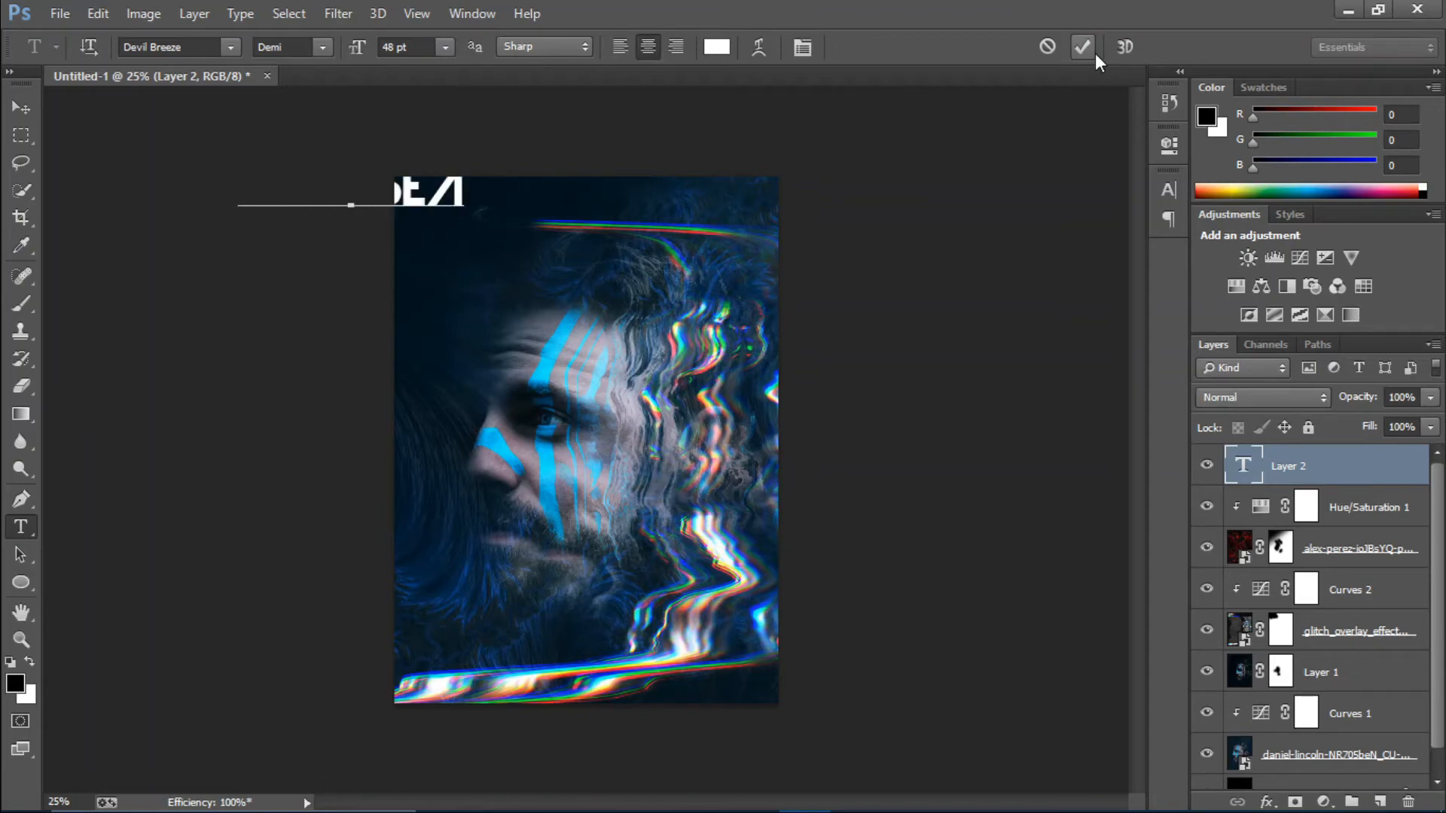
click(1090, 51)
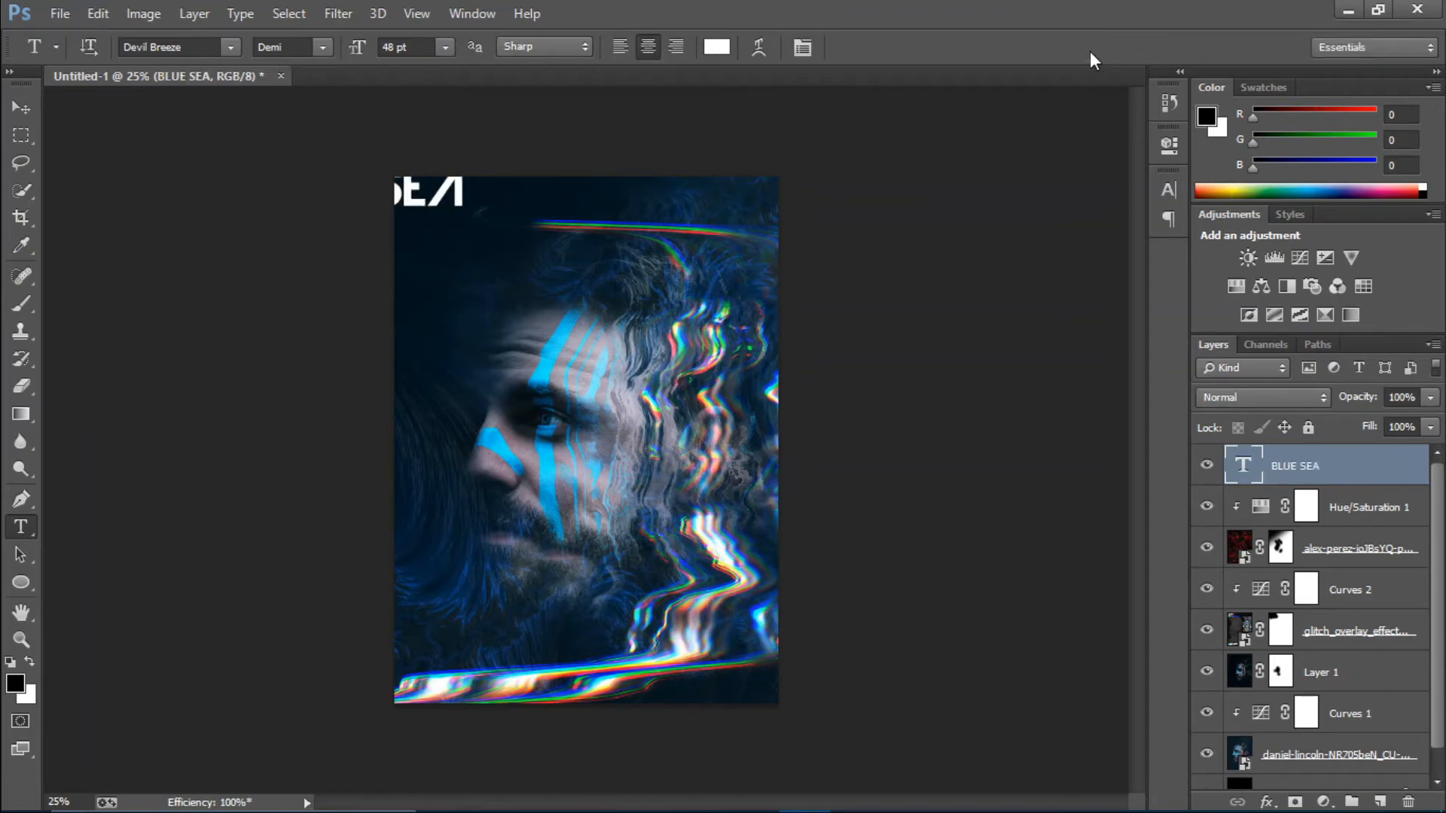
click(22, 99)
drag(439, 197, 597, 228)
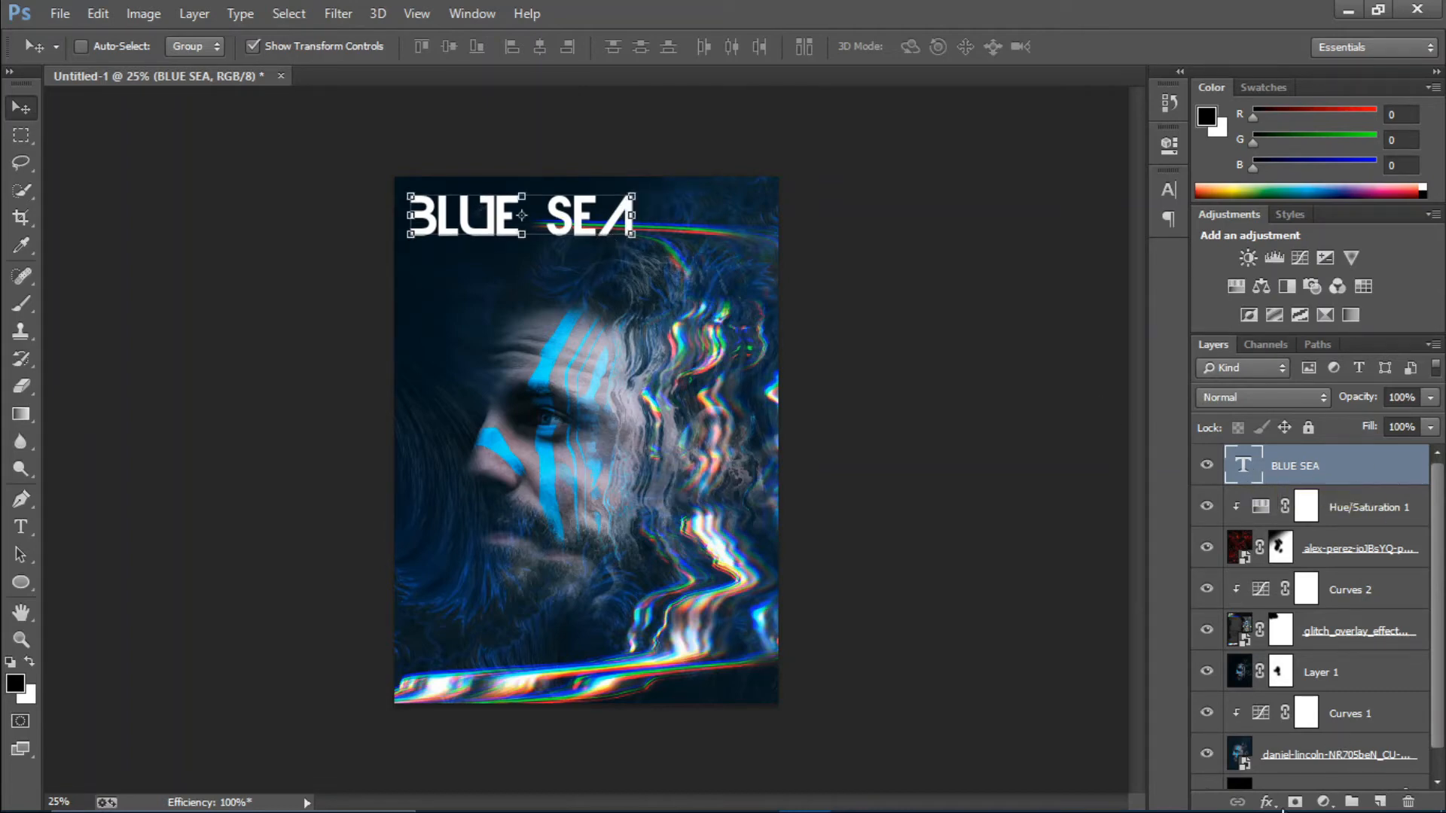
Step: Add an Outer Glow to the BLUE SEA title with a size of 62 px and a white (ffffff) glow color
click(1268, 802)
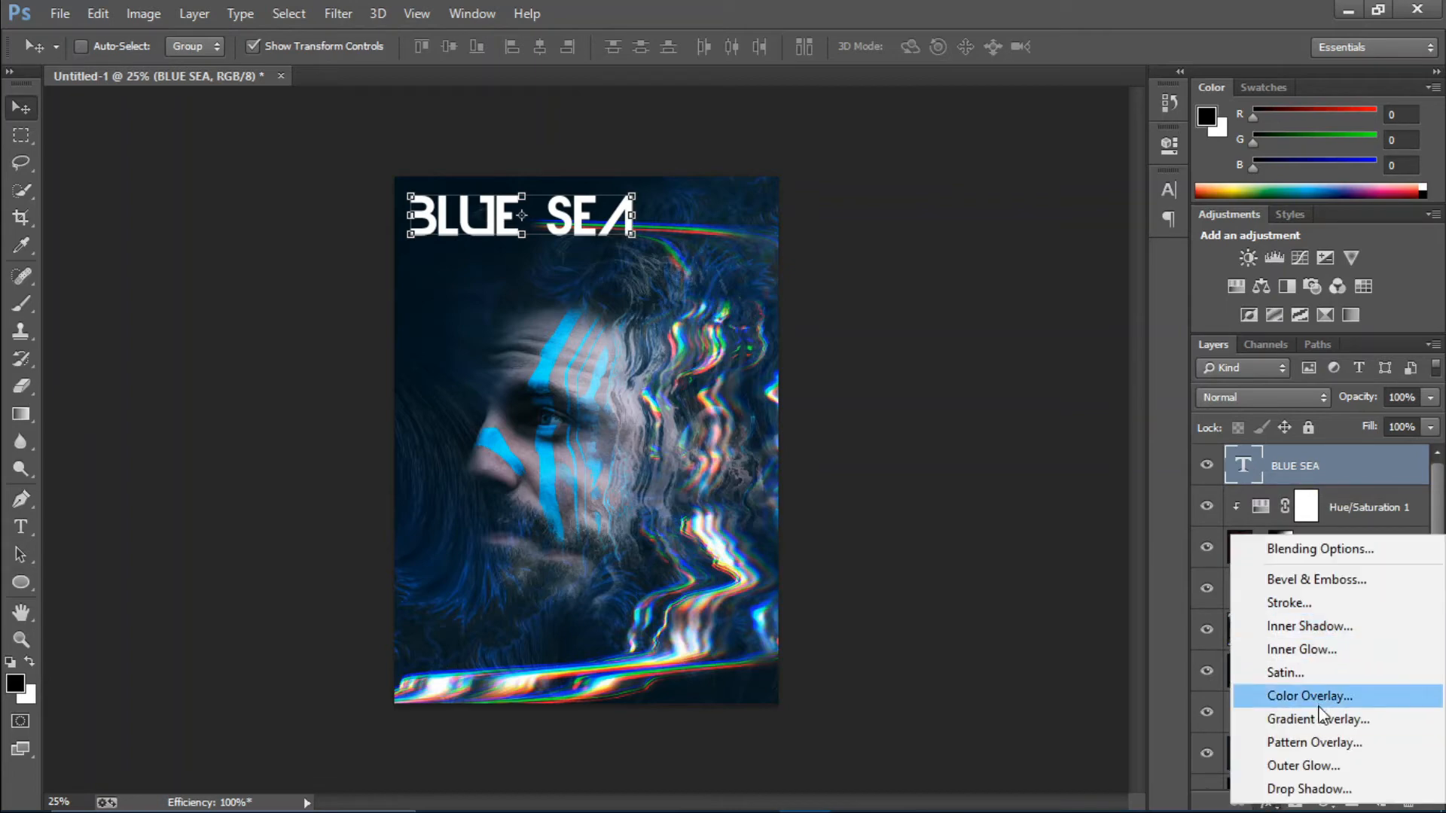
click(1316, 763)
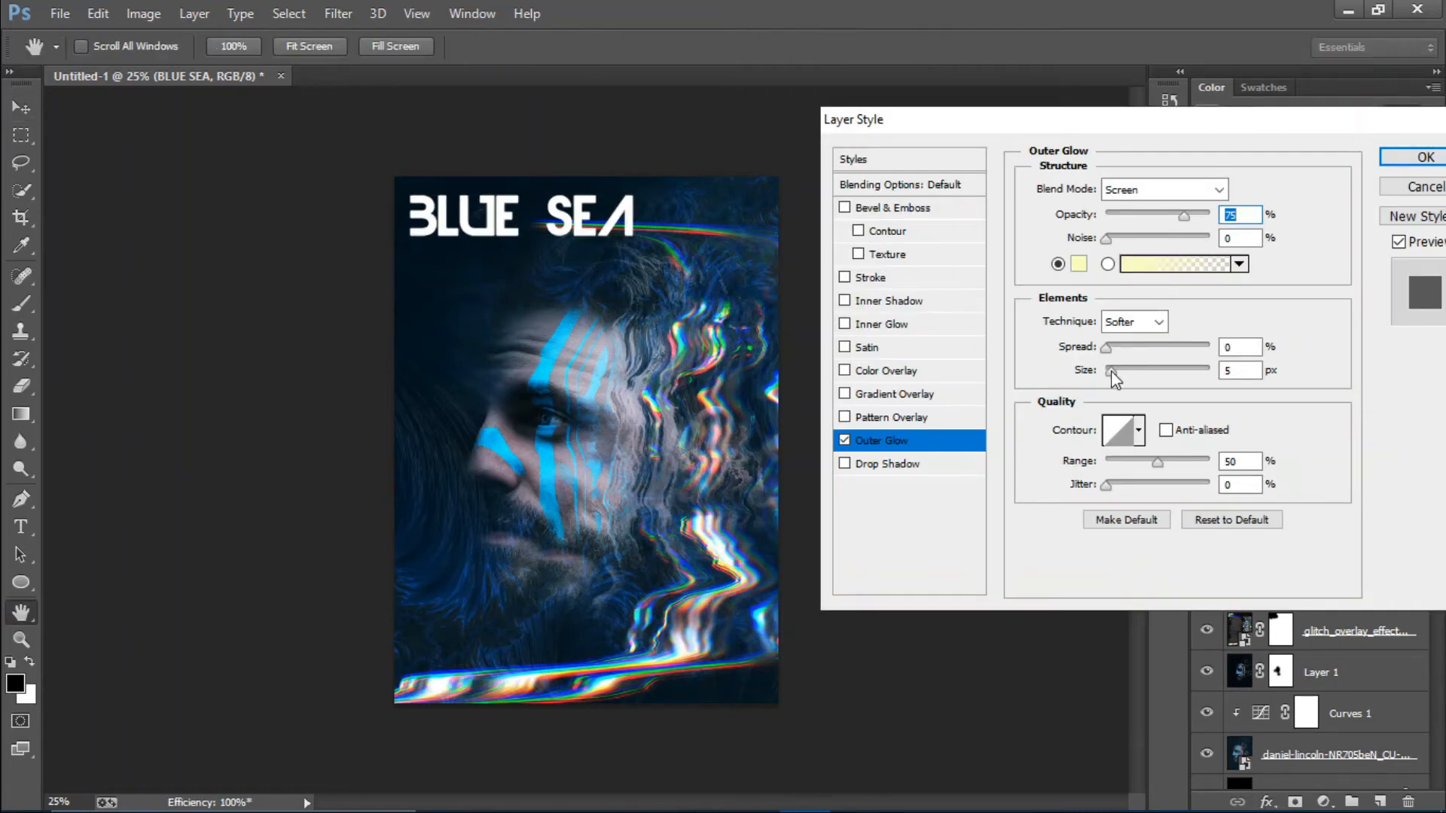
drag(1111, 372, 1134, 371)
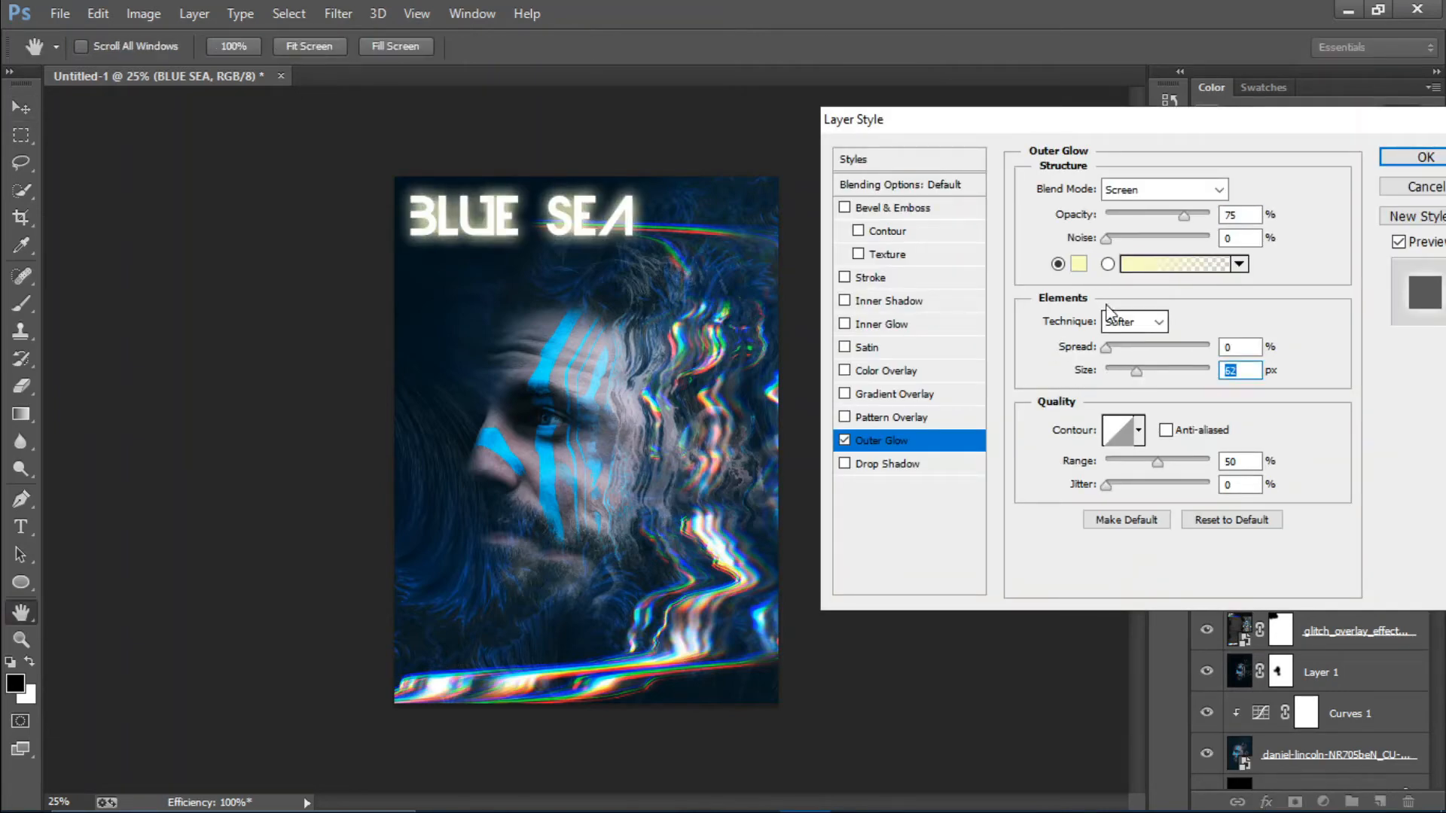
click(1078, 264)
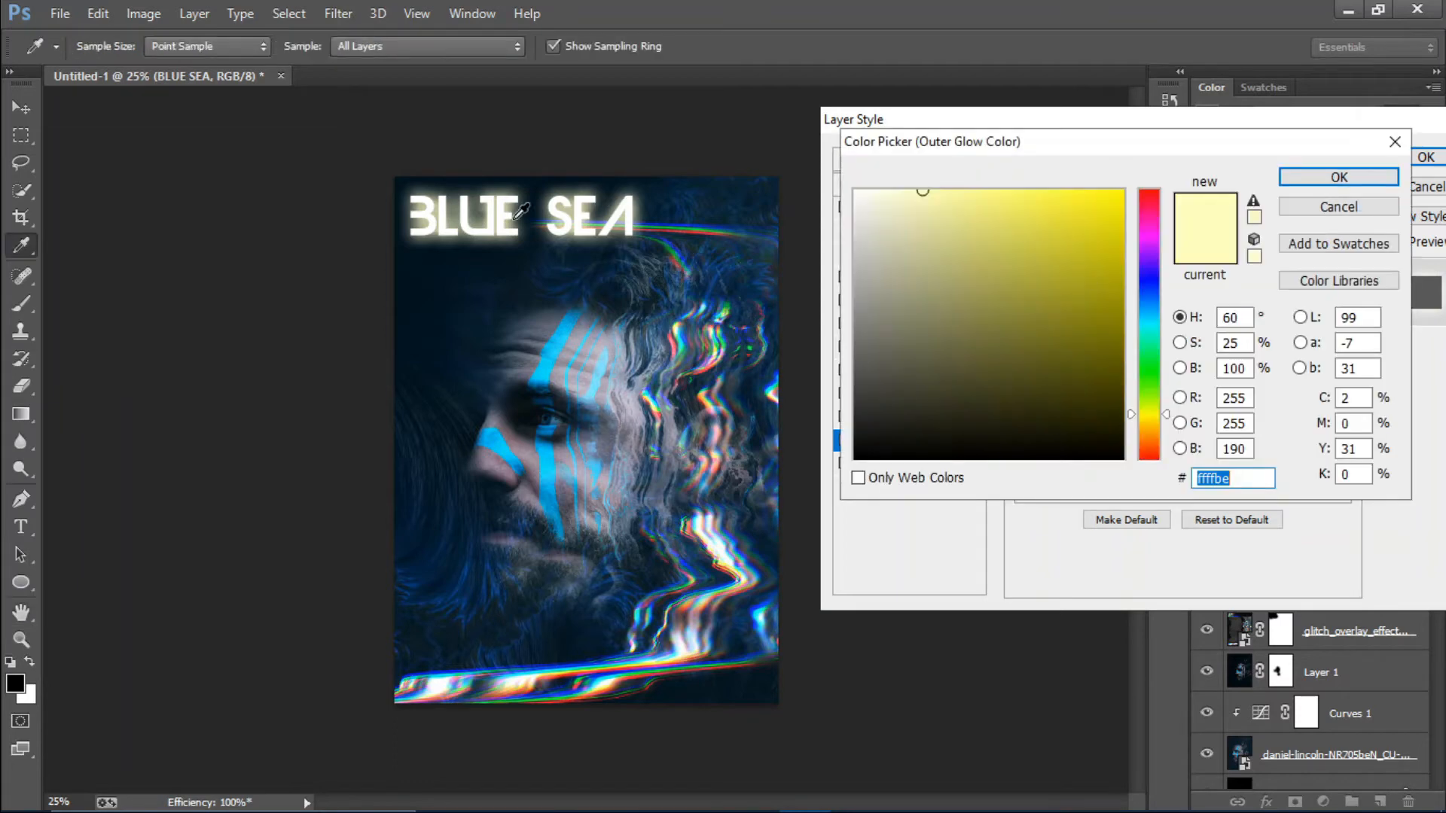
click(491, 230)
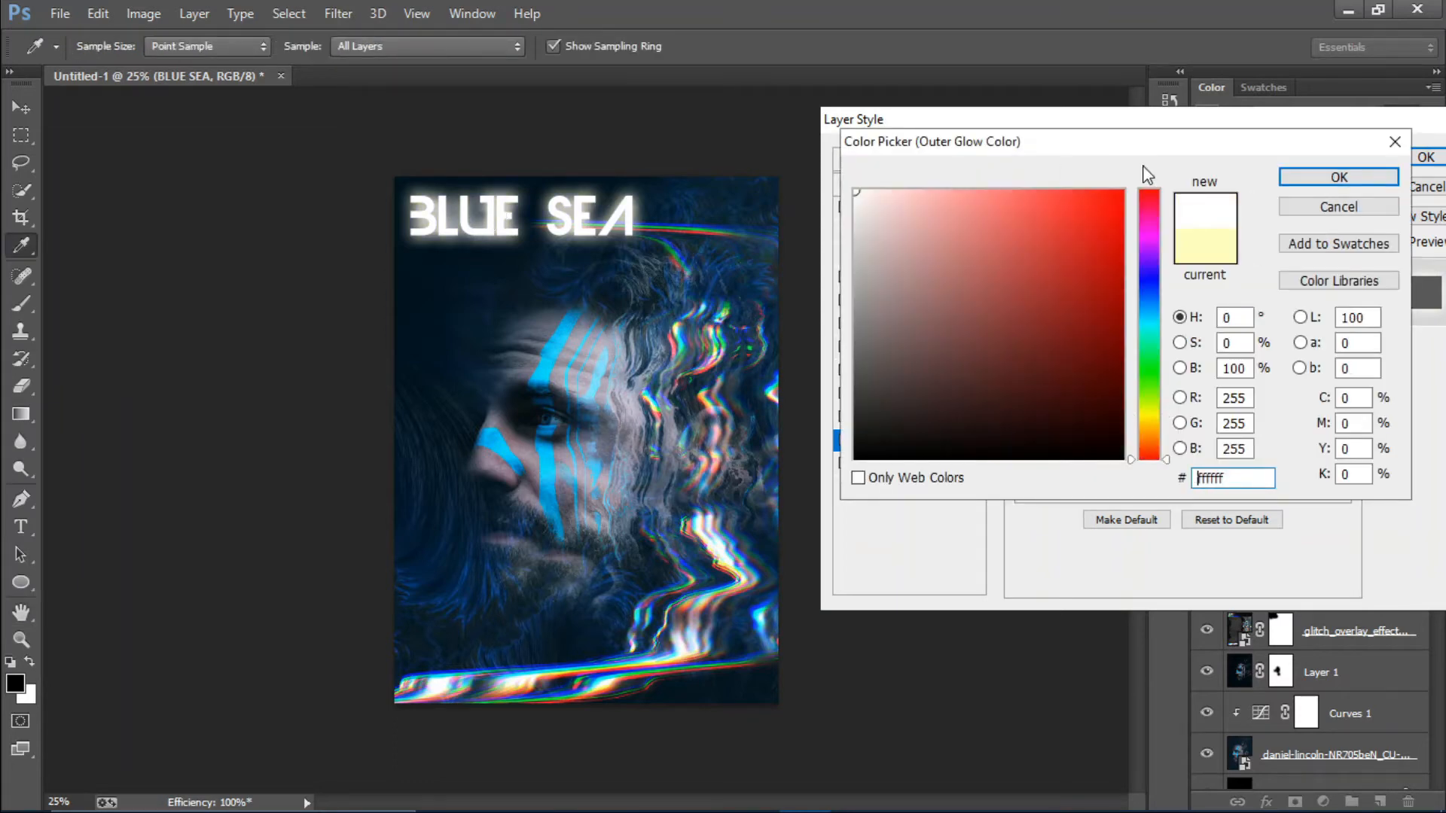
click(1353, 175)
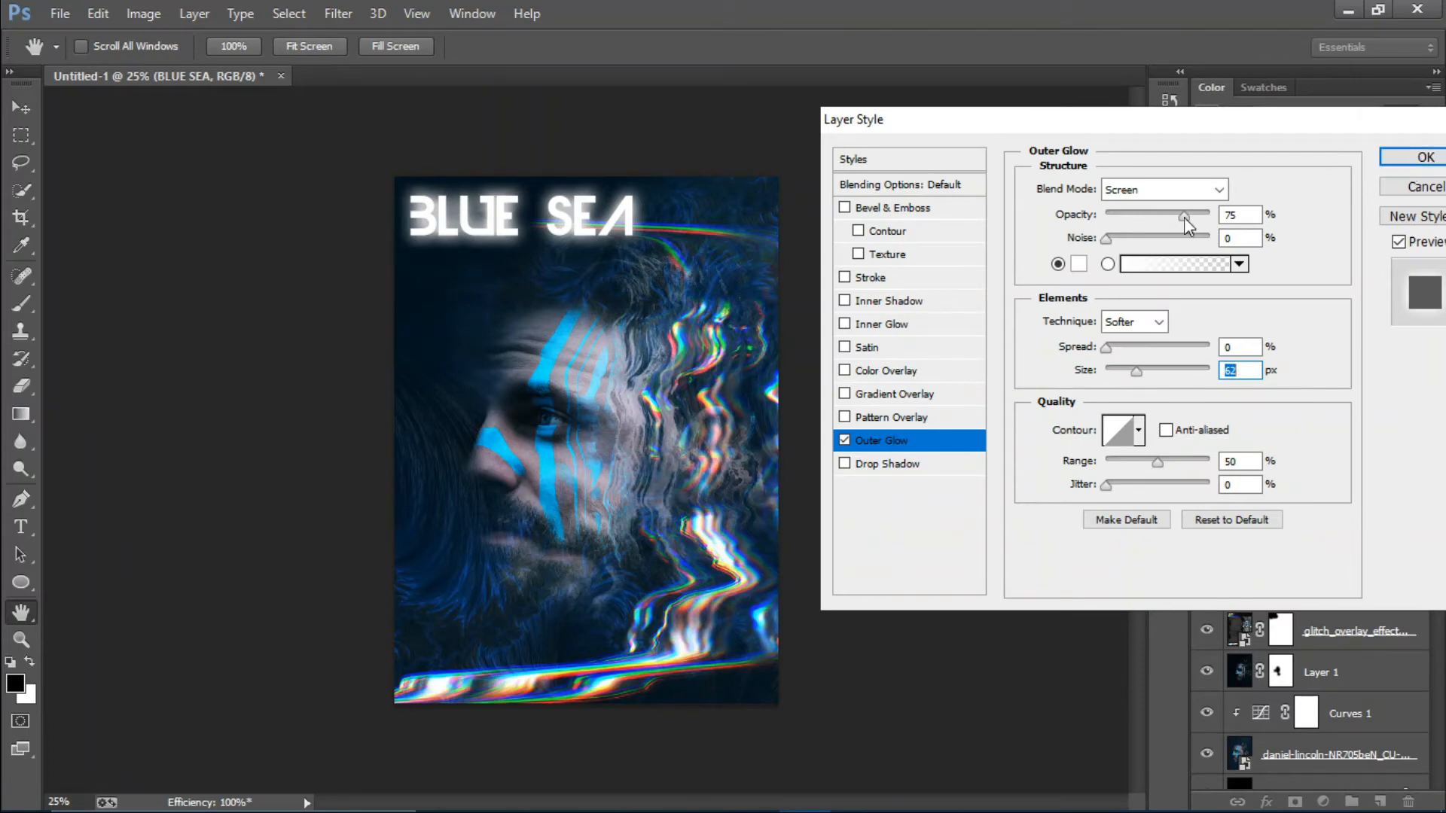
mouse_move(1184, 217)
mouse_down()
mouse_move(1163, 218)
mouse_move(1186, 223)
mouse_up()
click(1424, 157)
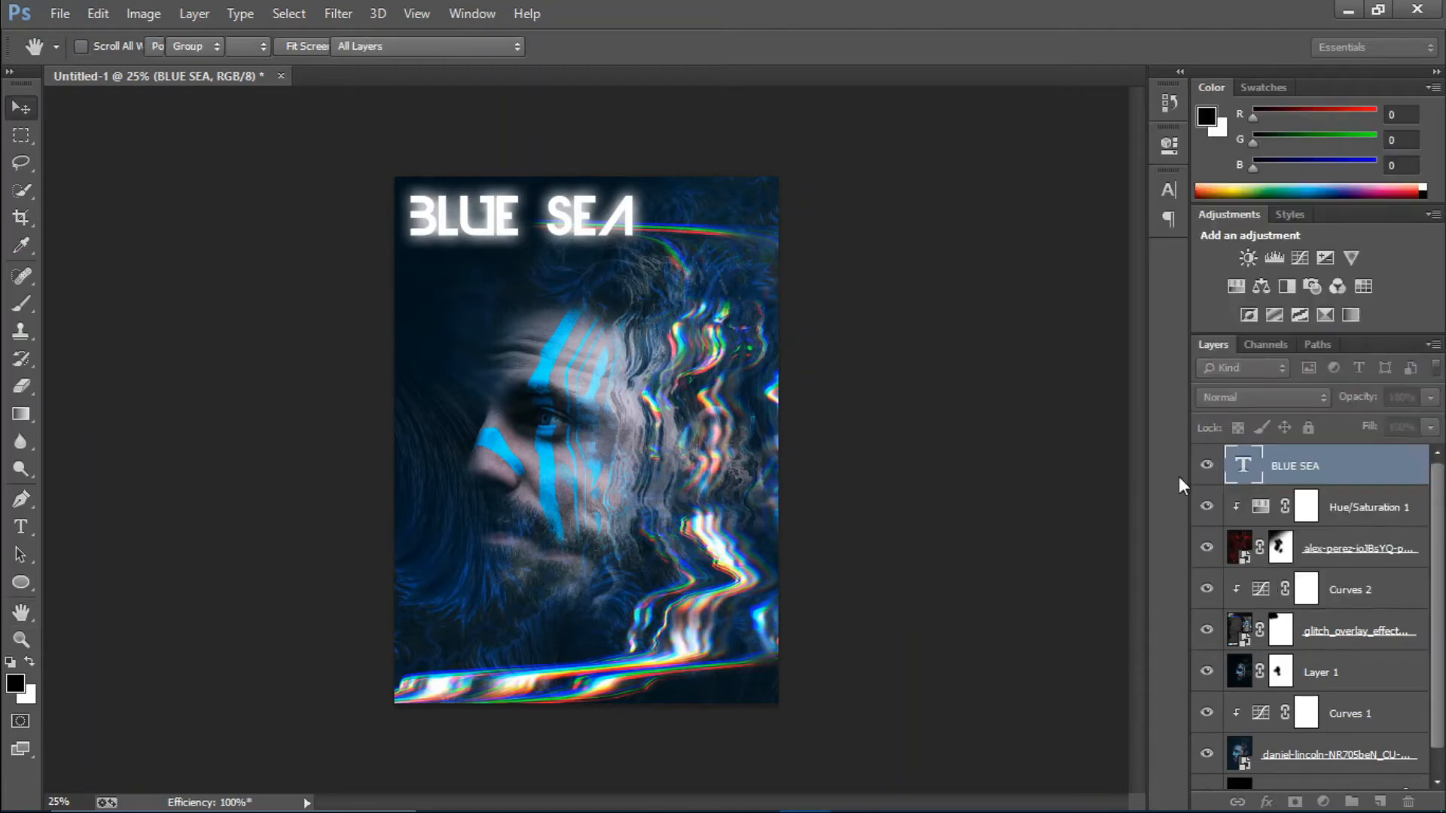
Step: Add a white 48 pt text line over the forehead in Guaraldo Personal Use, reading FT. followed by the featured artist's name
click(561, 331)
click(187, 46)
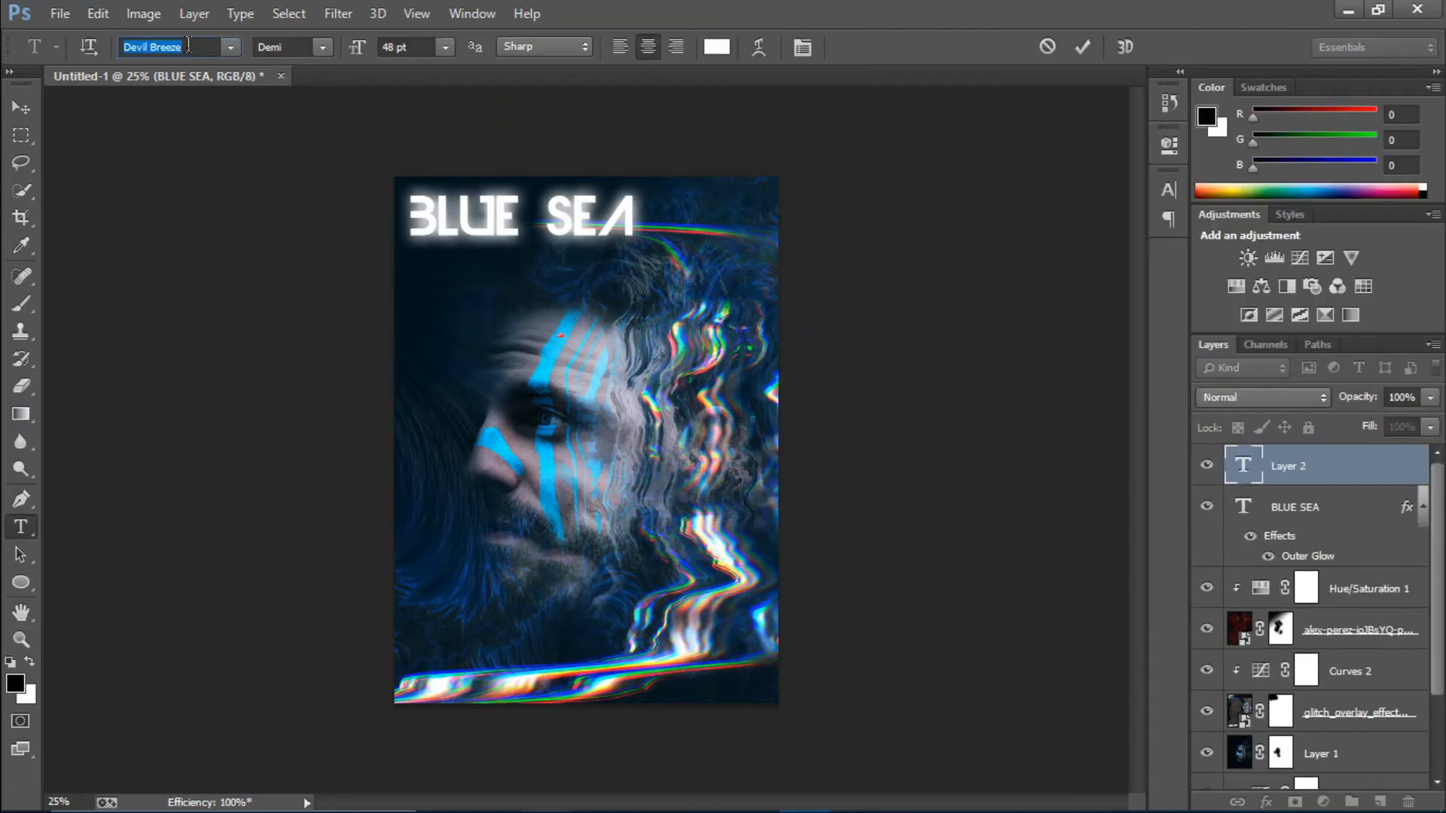
text(Guaraldo Person...)
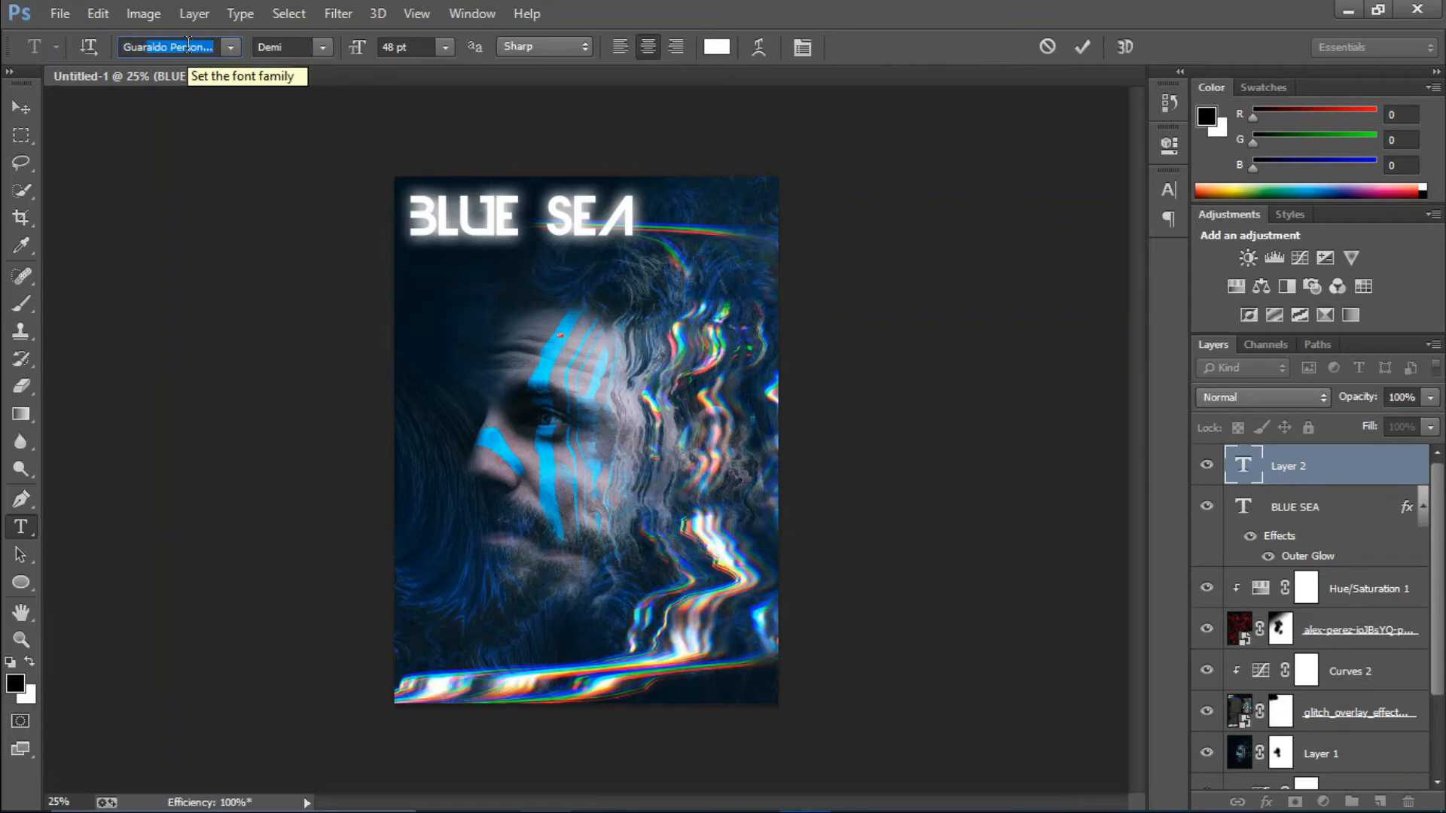
key(Return)
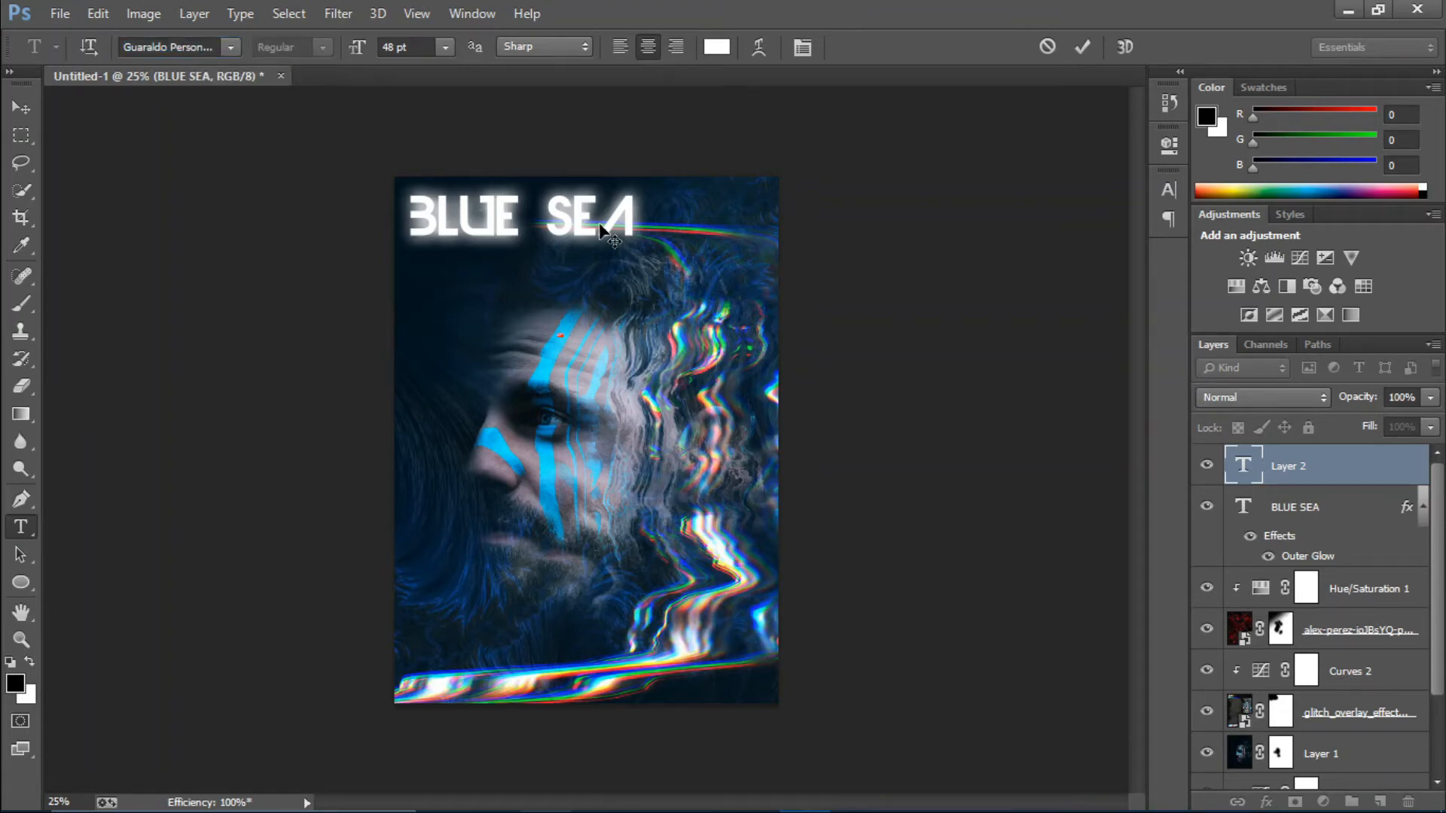
text(FT)
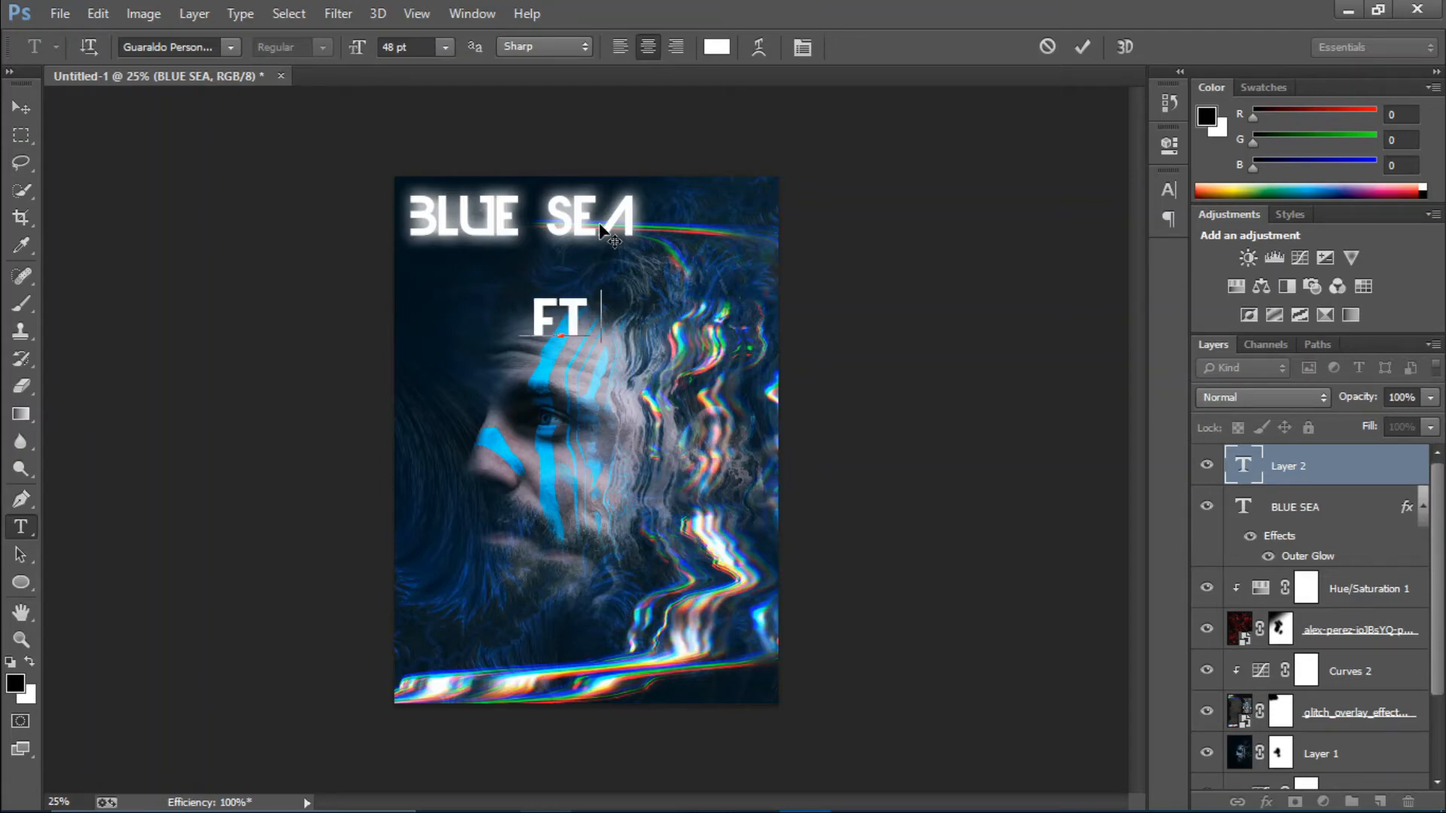
text(.)
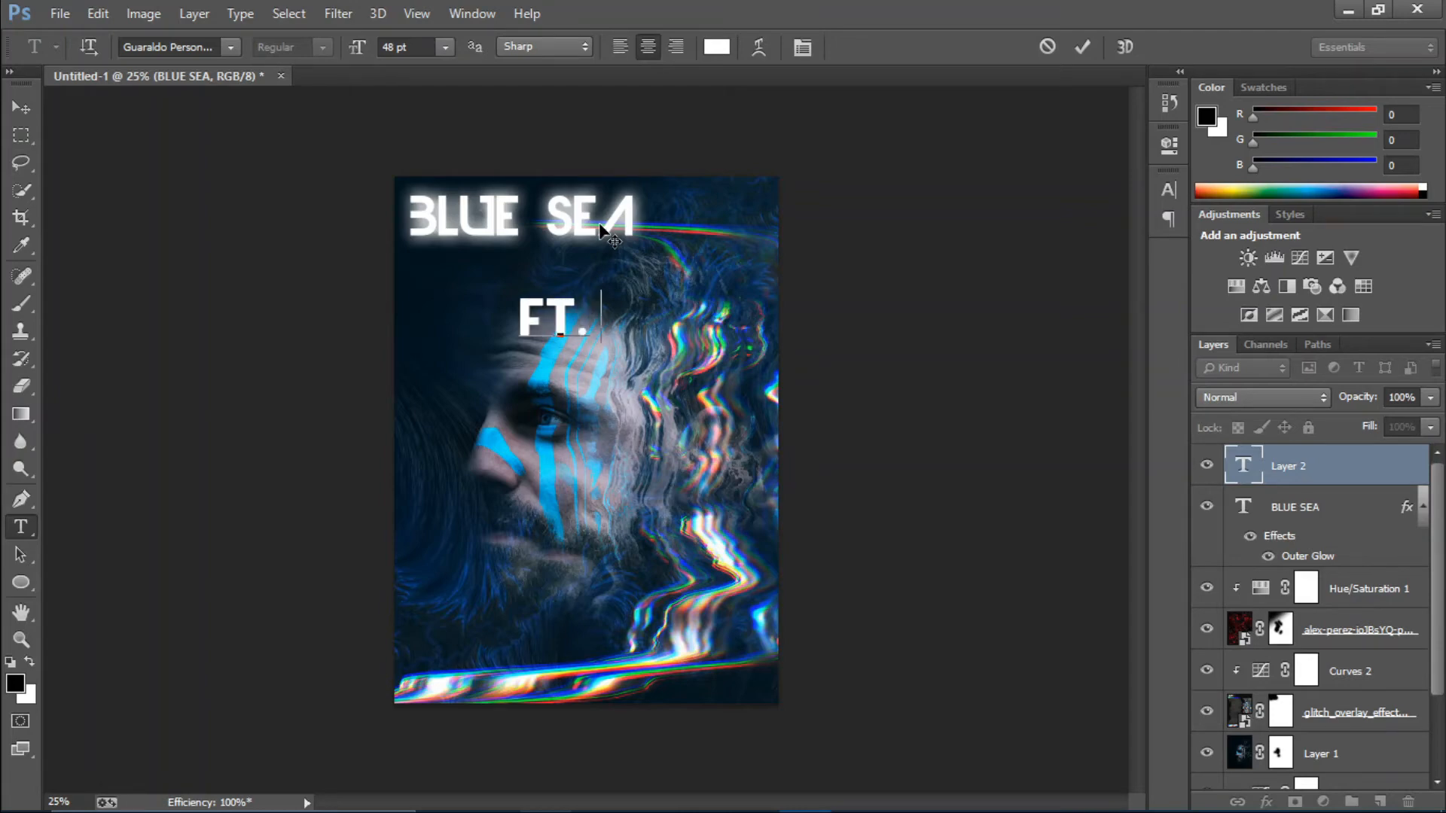
text( JAMMY)
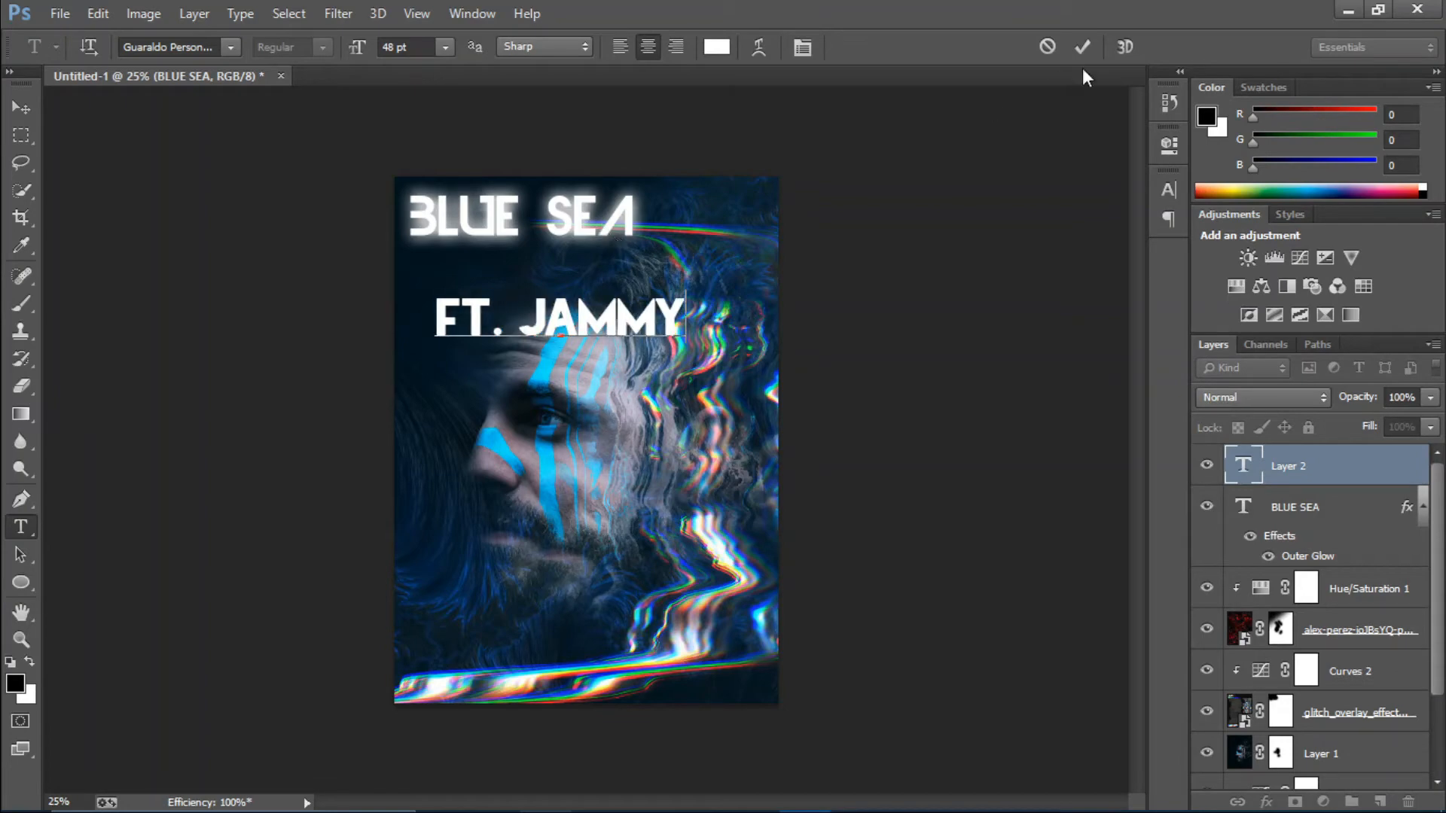
click(241, 45)
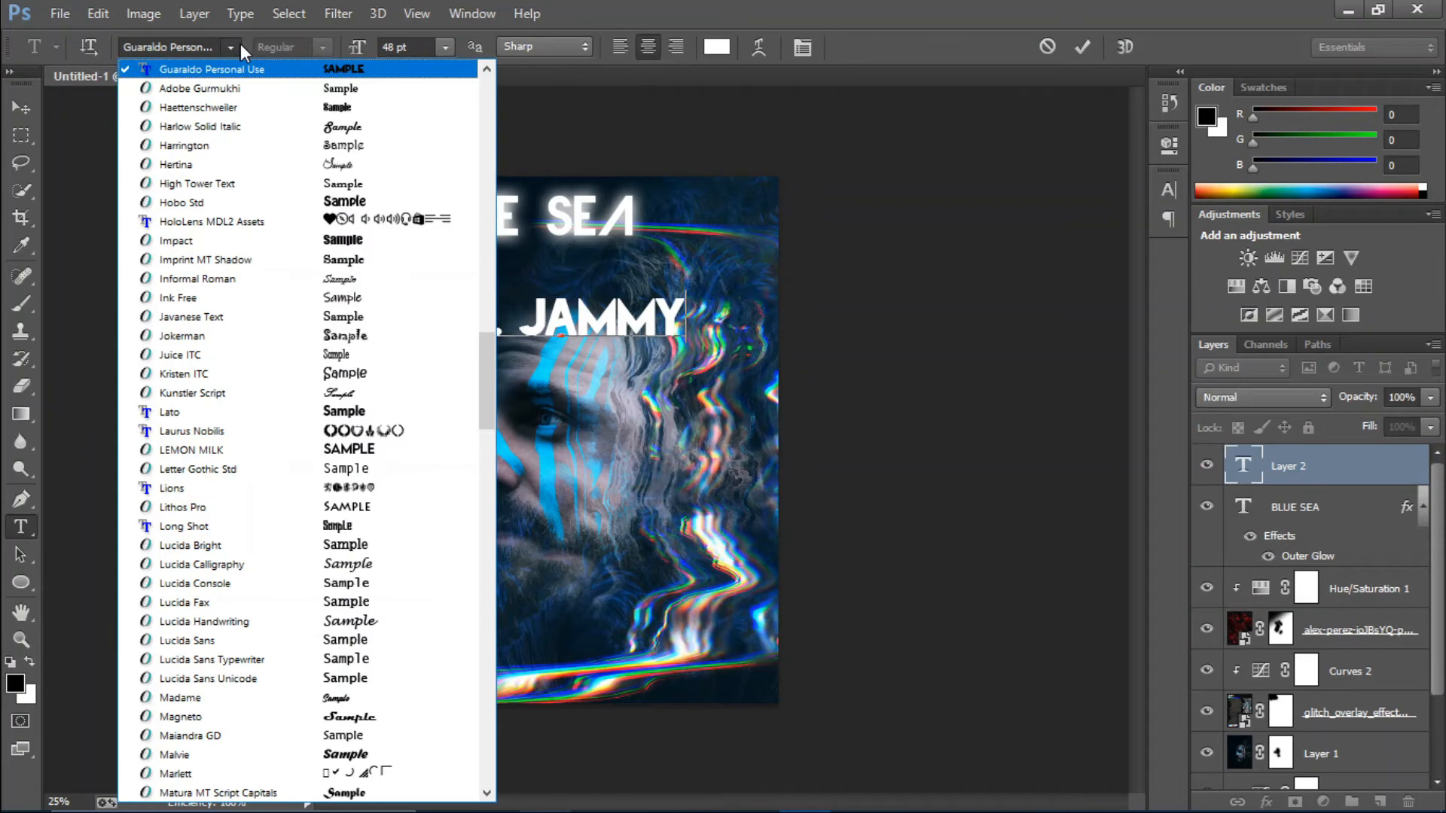
click(402, 69)
click(1081, 48)
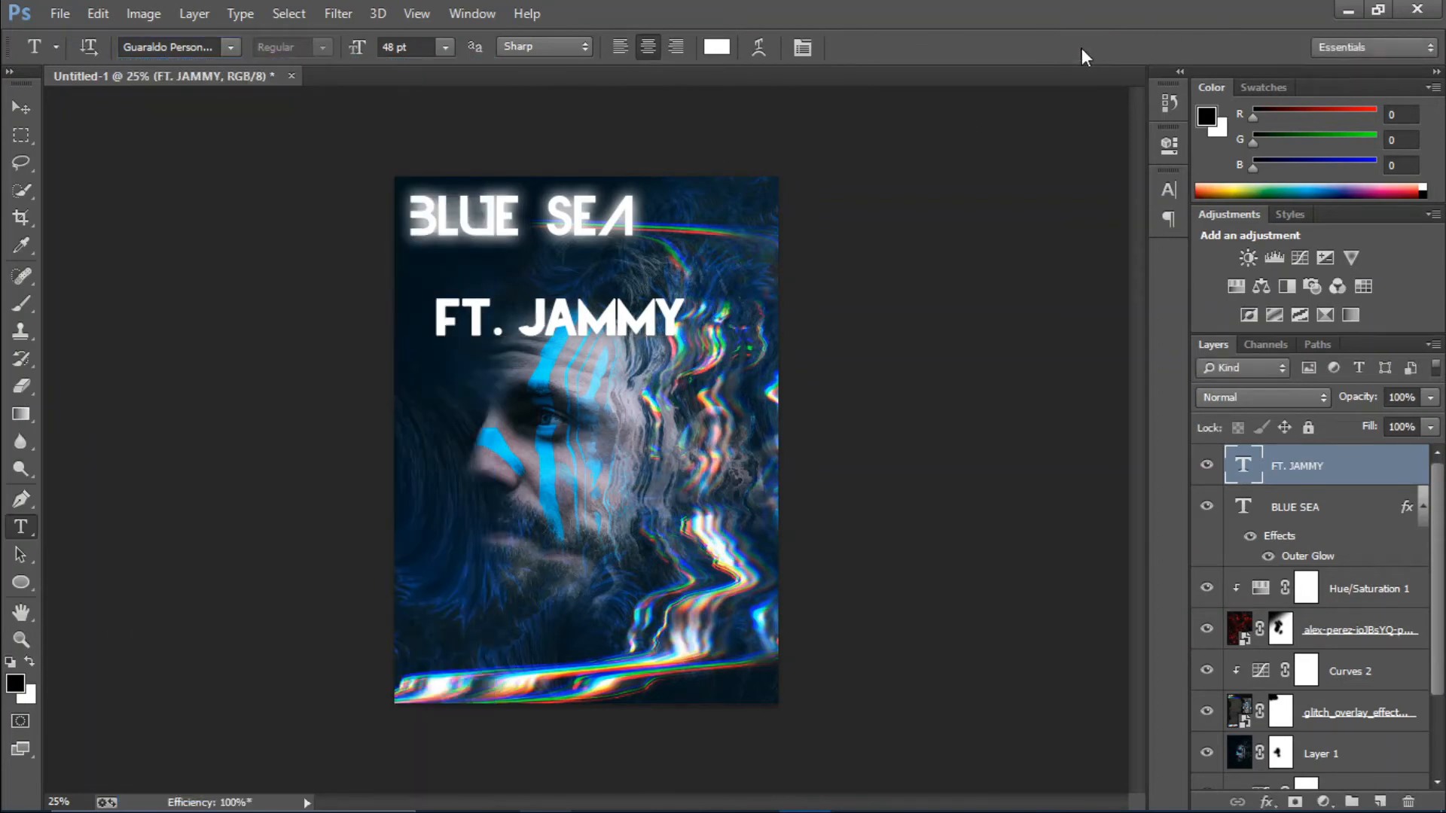
Step: Set the featured-artist text line to 24 pt with a tracking of 250
double_click(1241, 465)
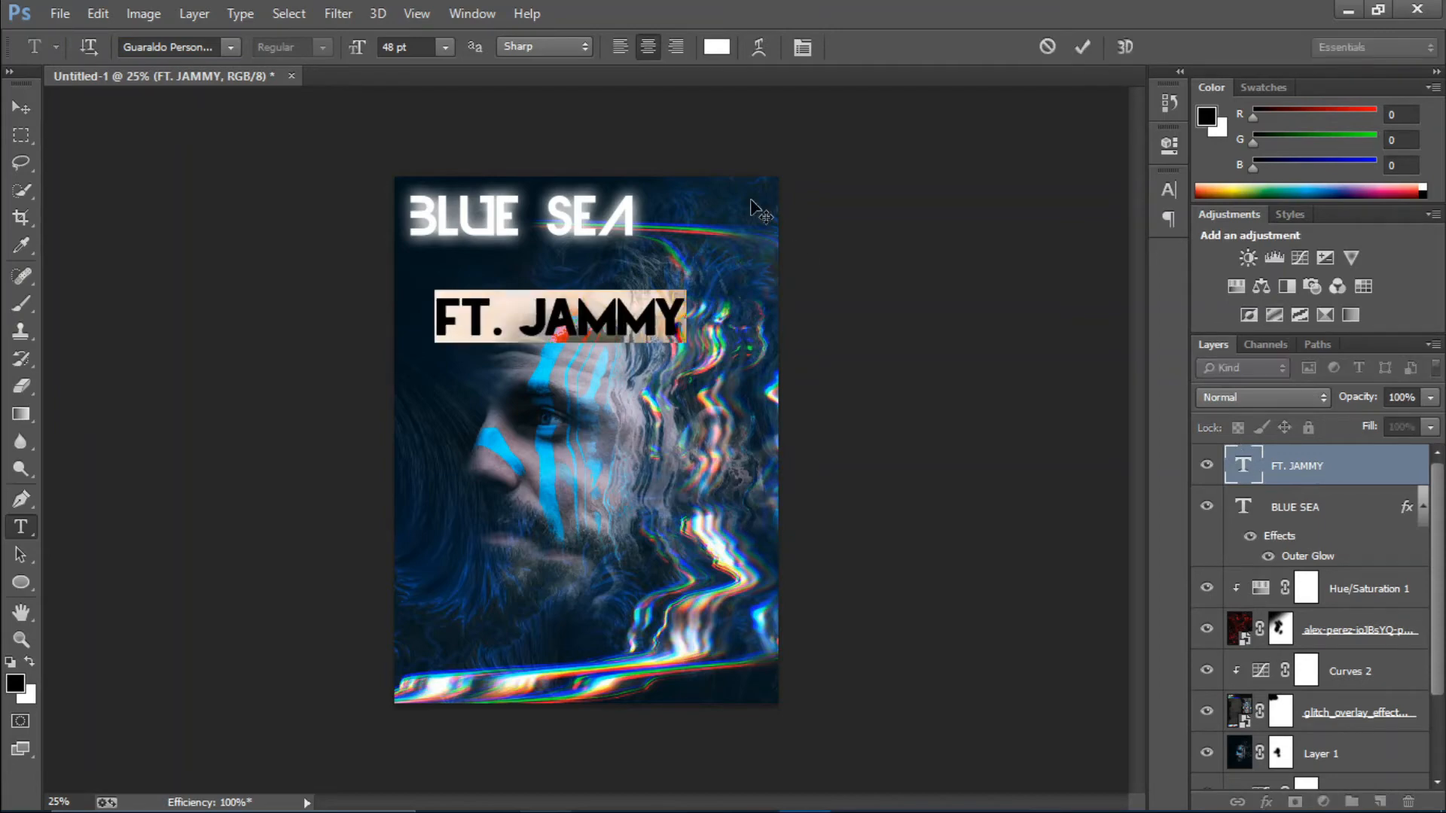
click(446, 49)
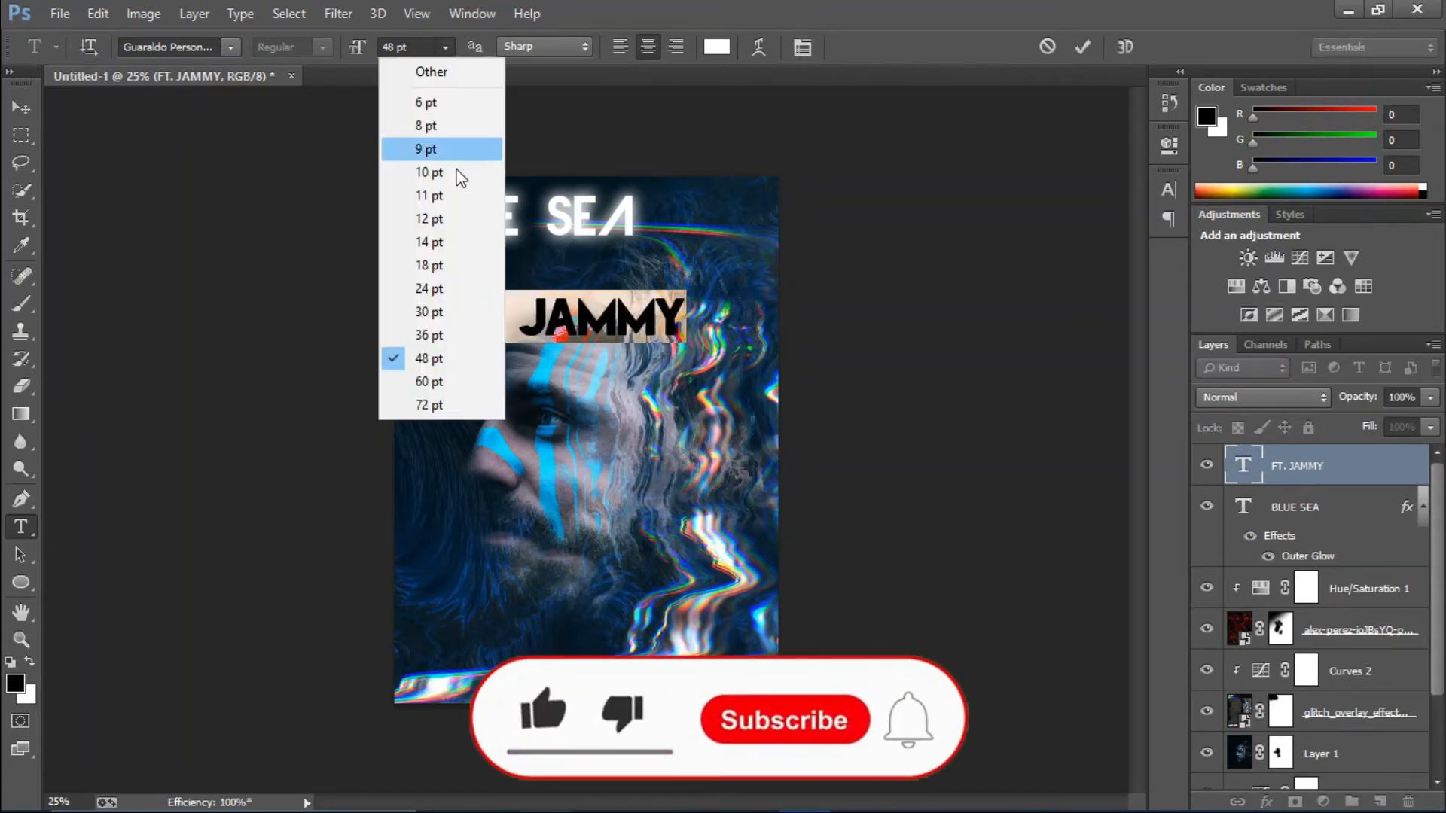
click(441, 287)
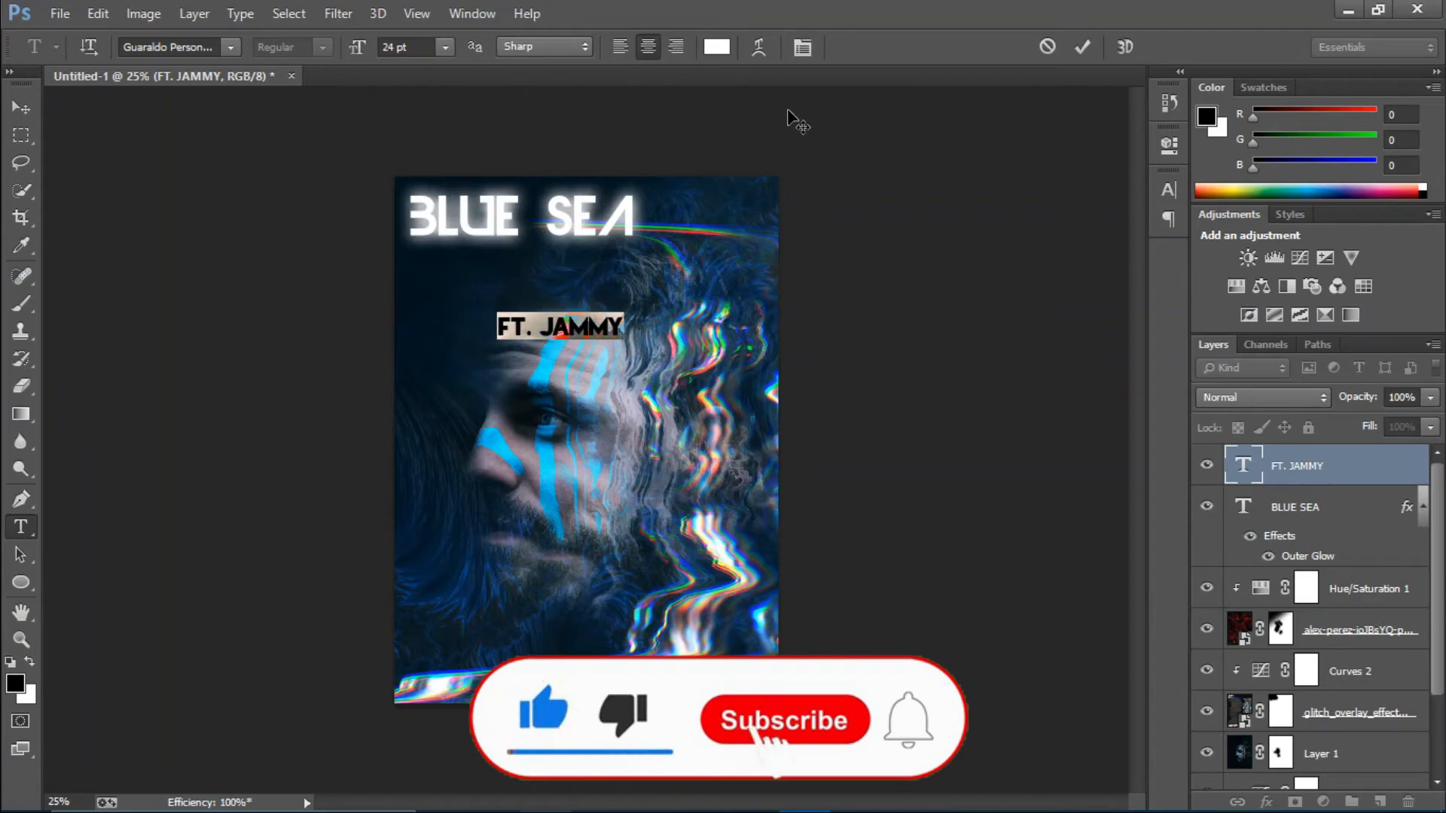
click(804, 46)
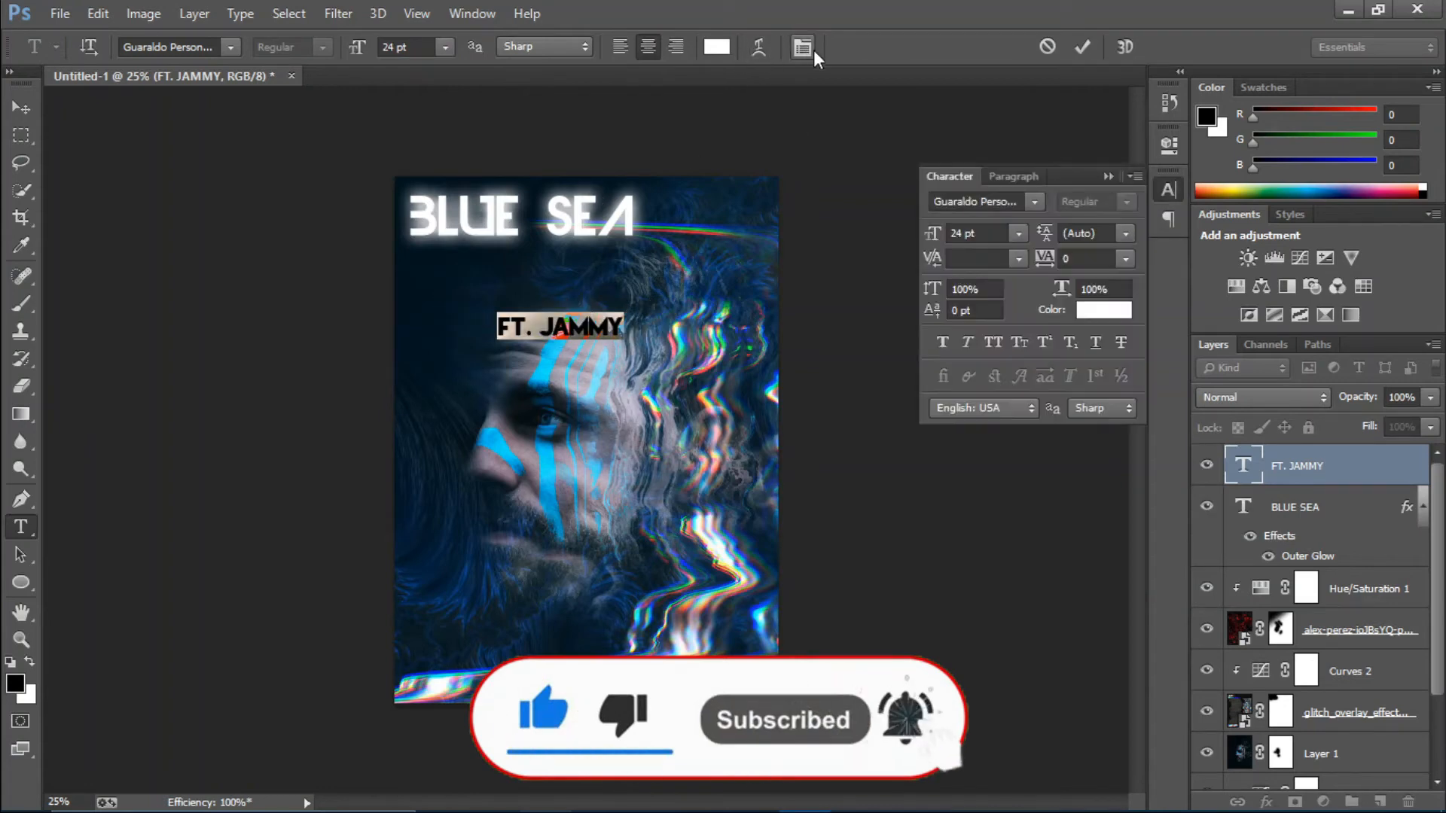
click(1062, 258)
click(1018, 259)
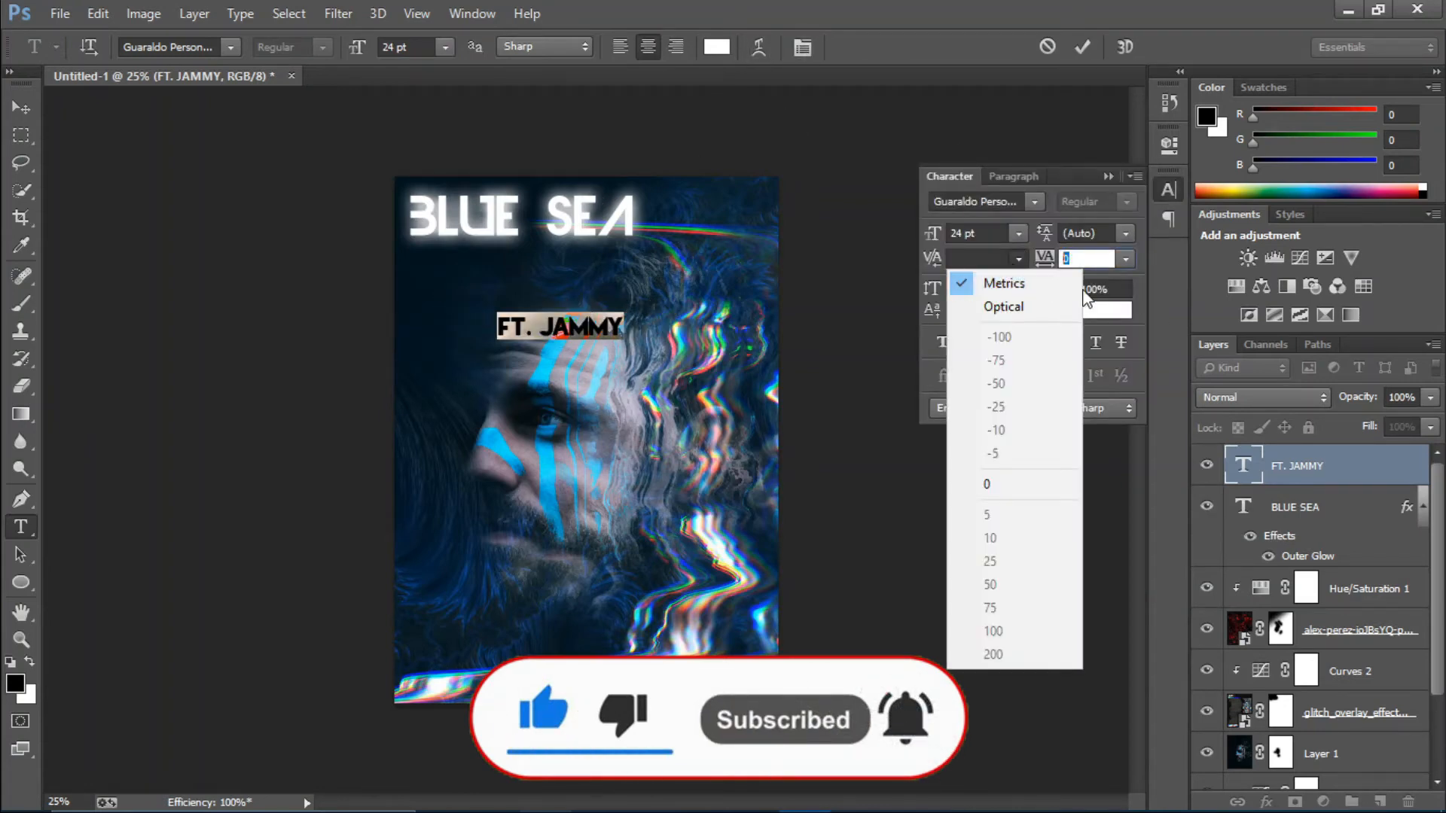
click(1088, 256)
text(250)
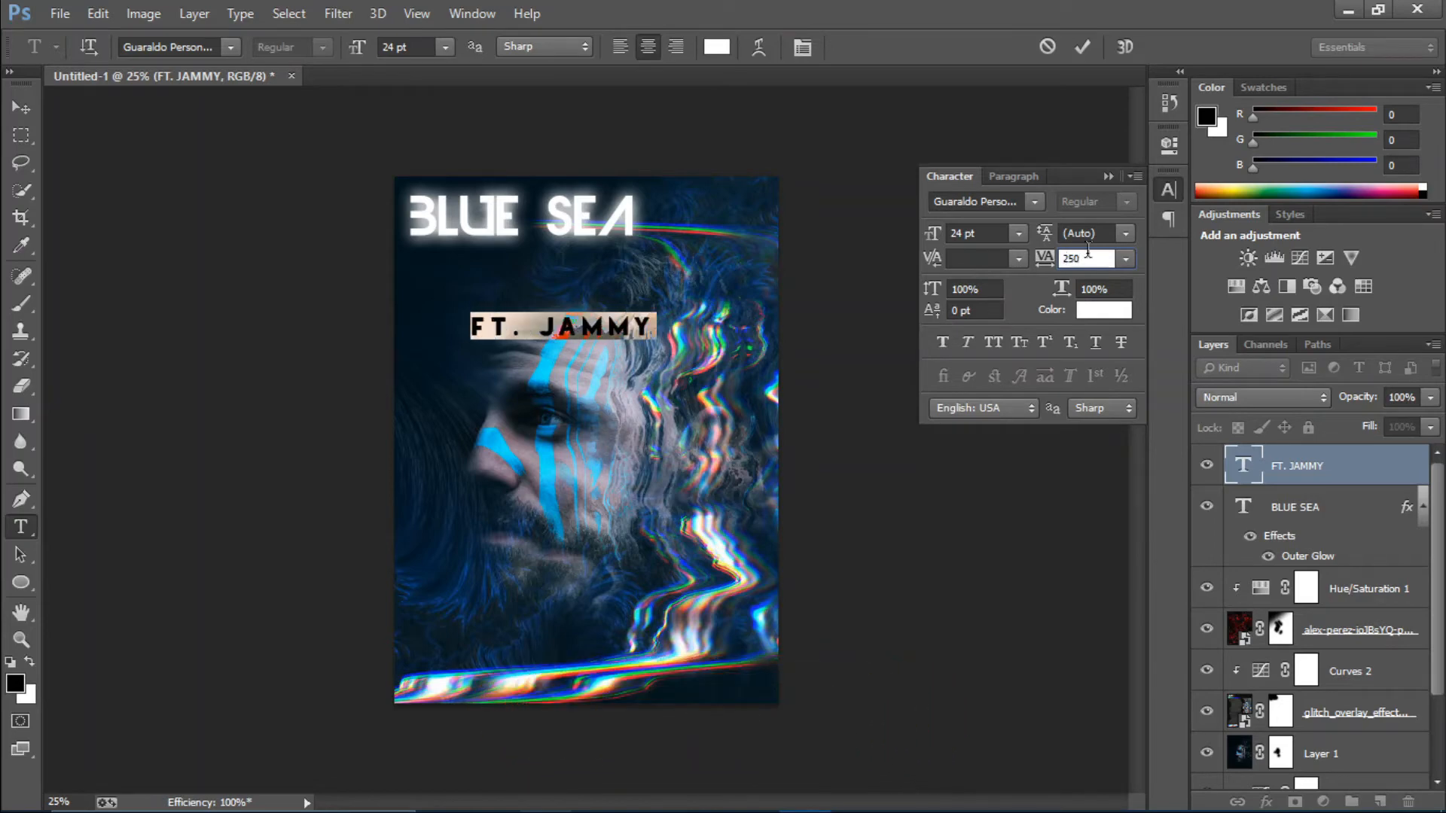
click(1082, 47)
Step: Move the featured-artist line directly beneath the BLUE SEA title
key(v)
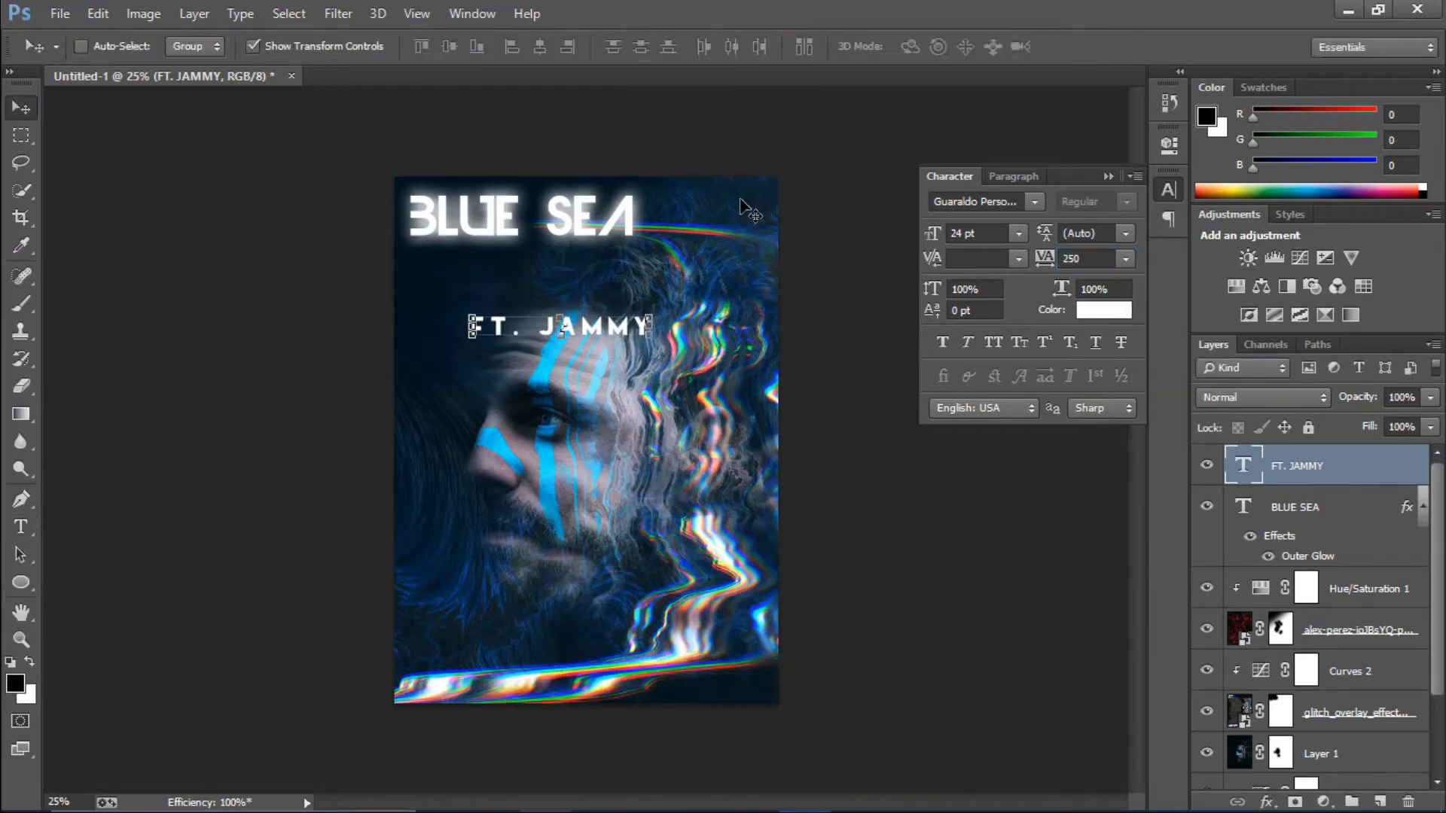
drag(603, 340, 554, 269)
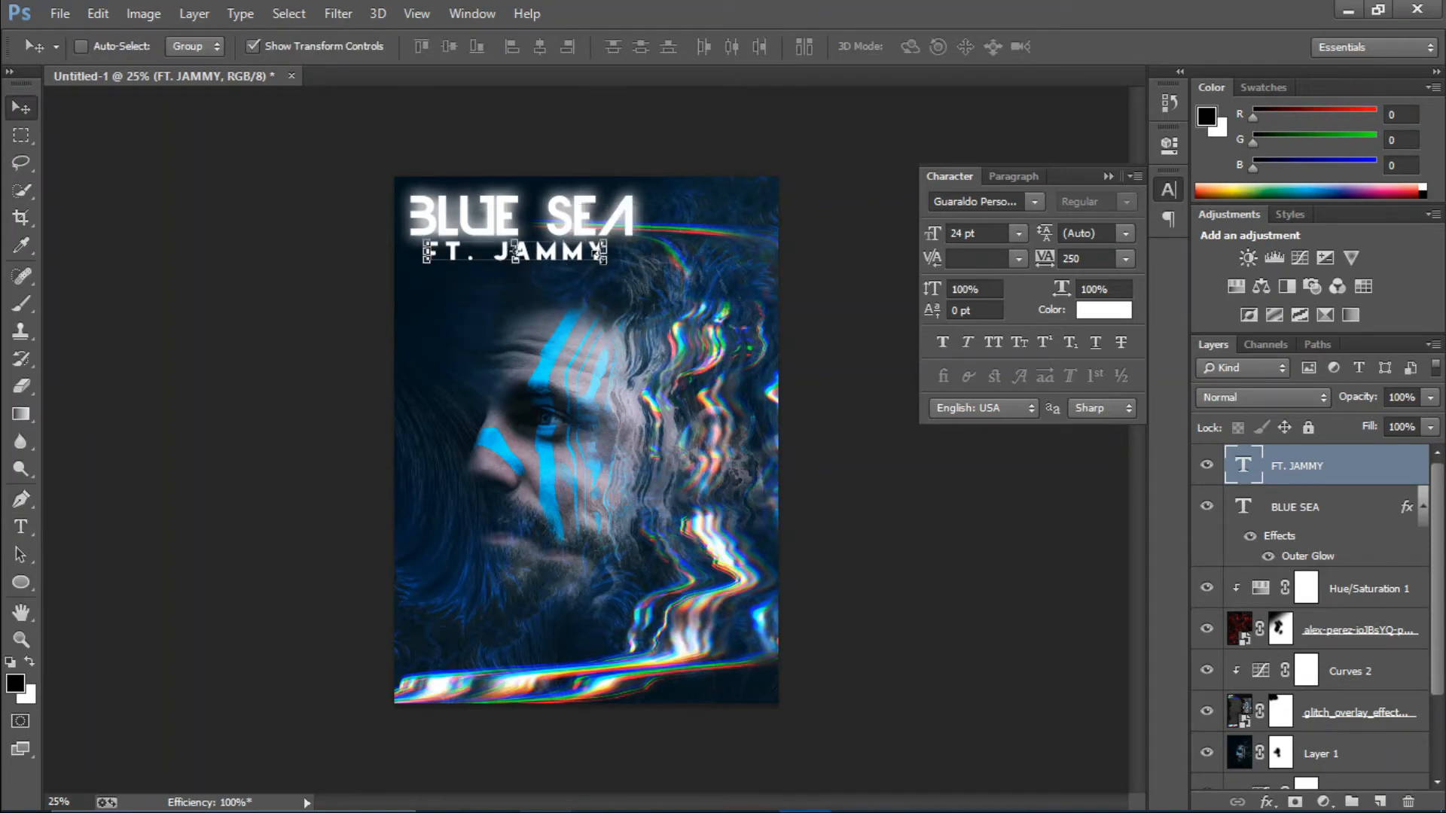
click(1107, 175)
Step: Add a new layer above BLUE SEA and make a rectangular selection tightly around the featured-artist line
click(1349, 503)
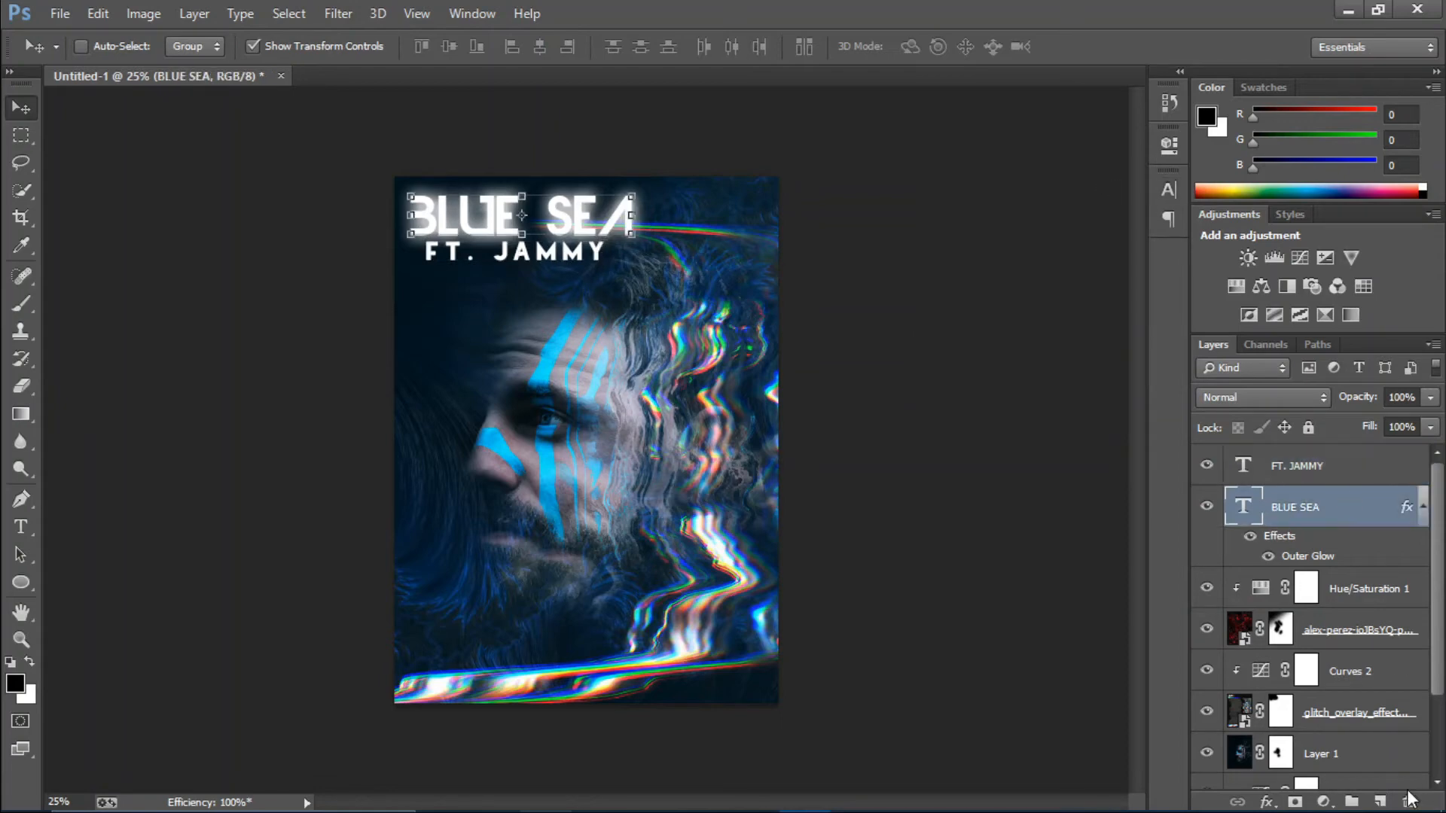
click(1380, 802)
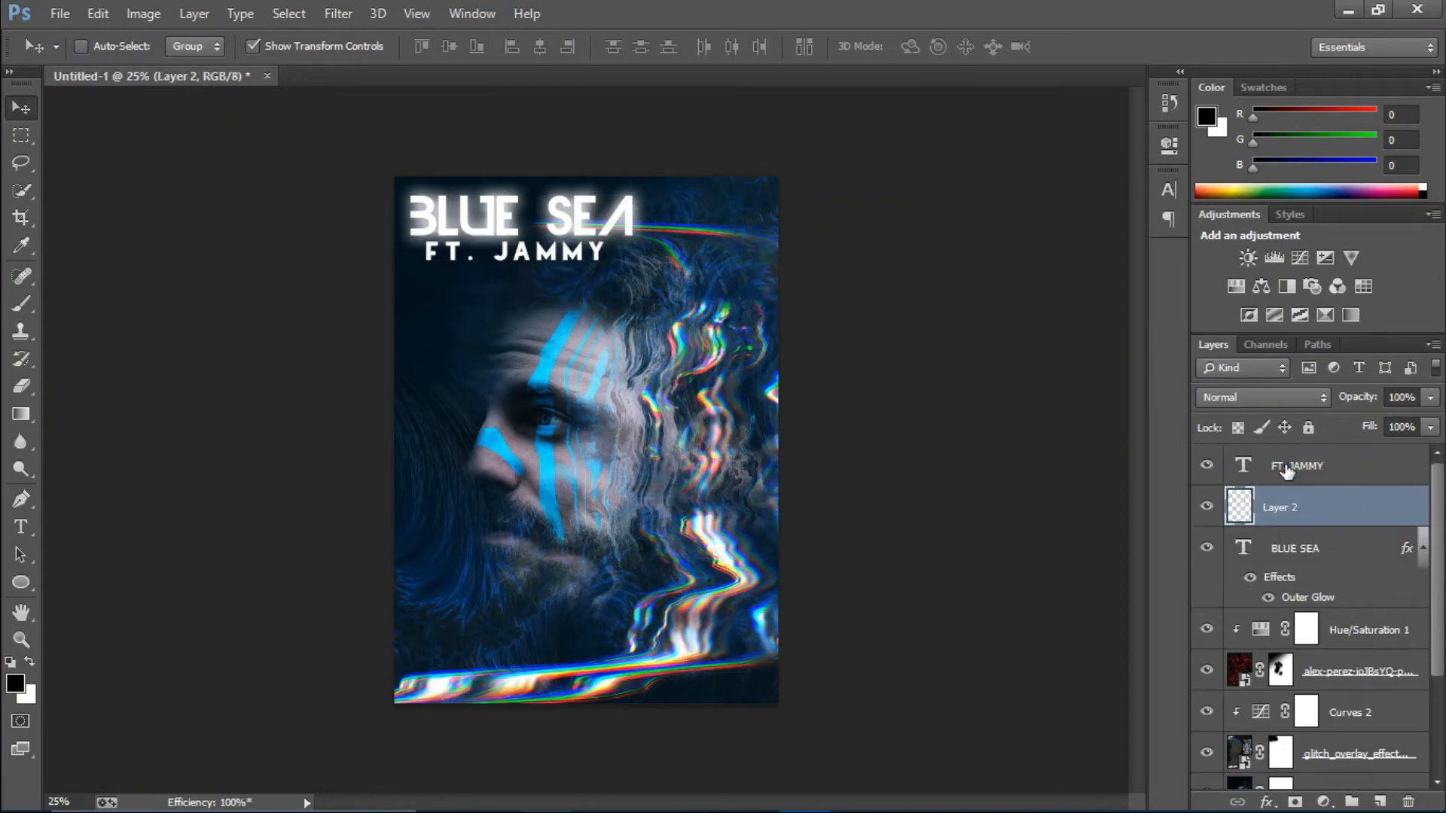
click(20, 135)
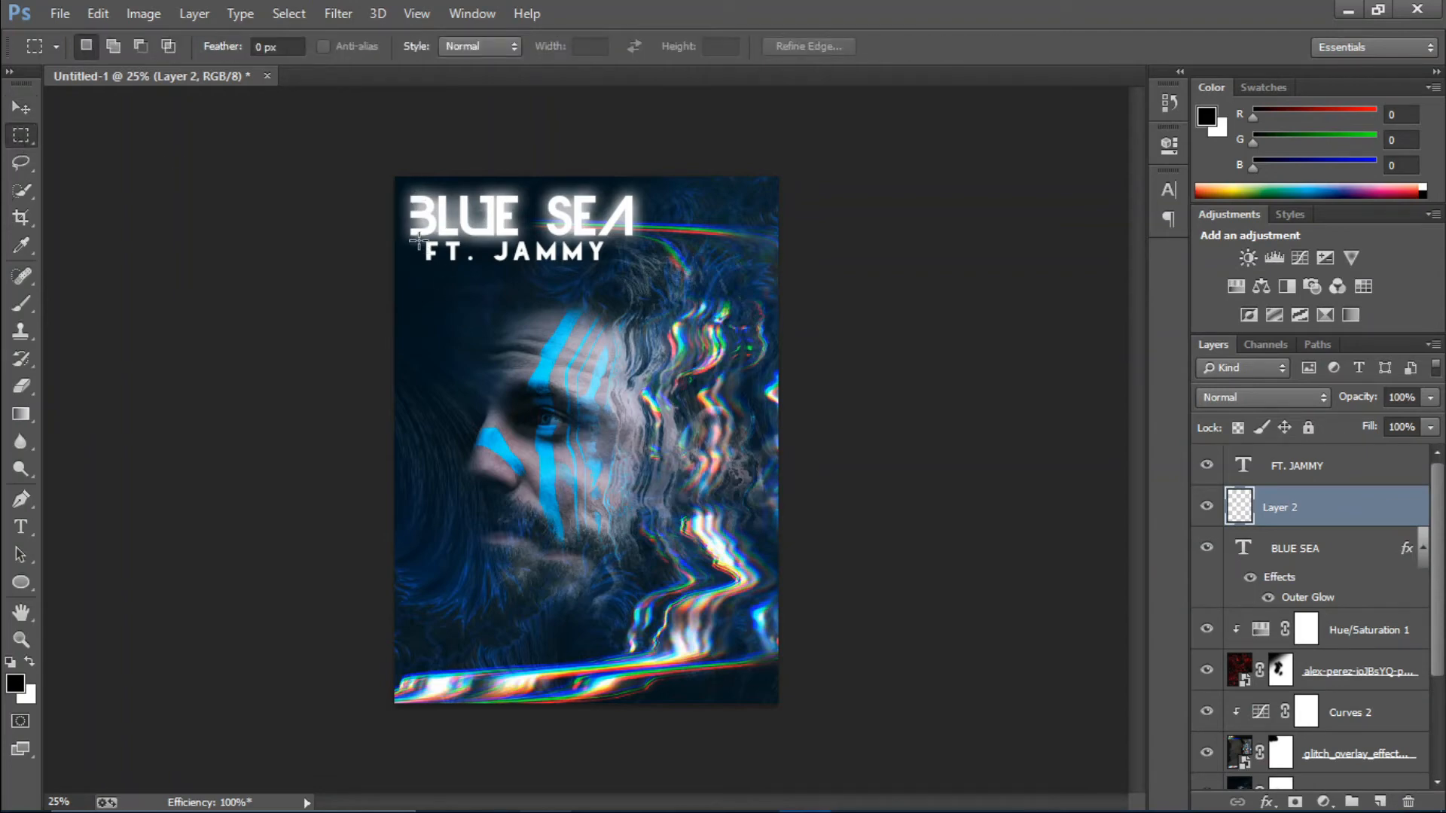
drag(419, 240, 607, 262)
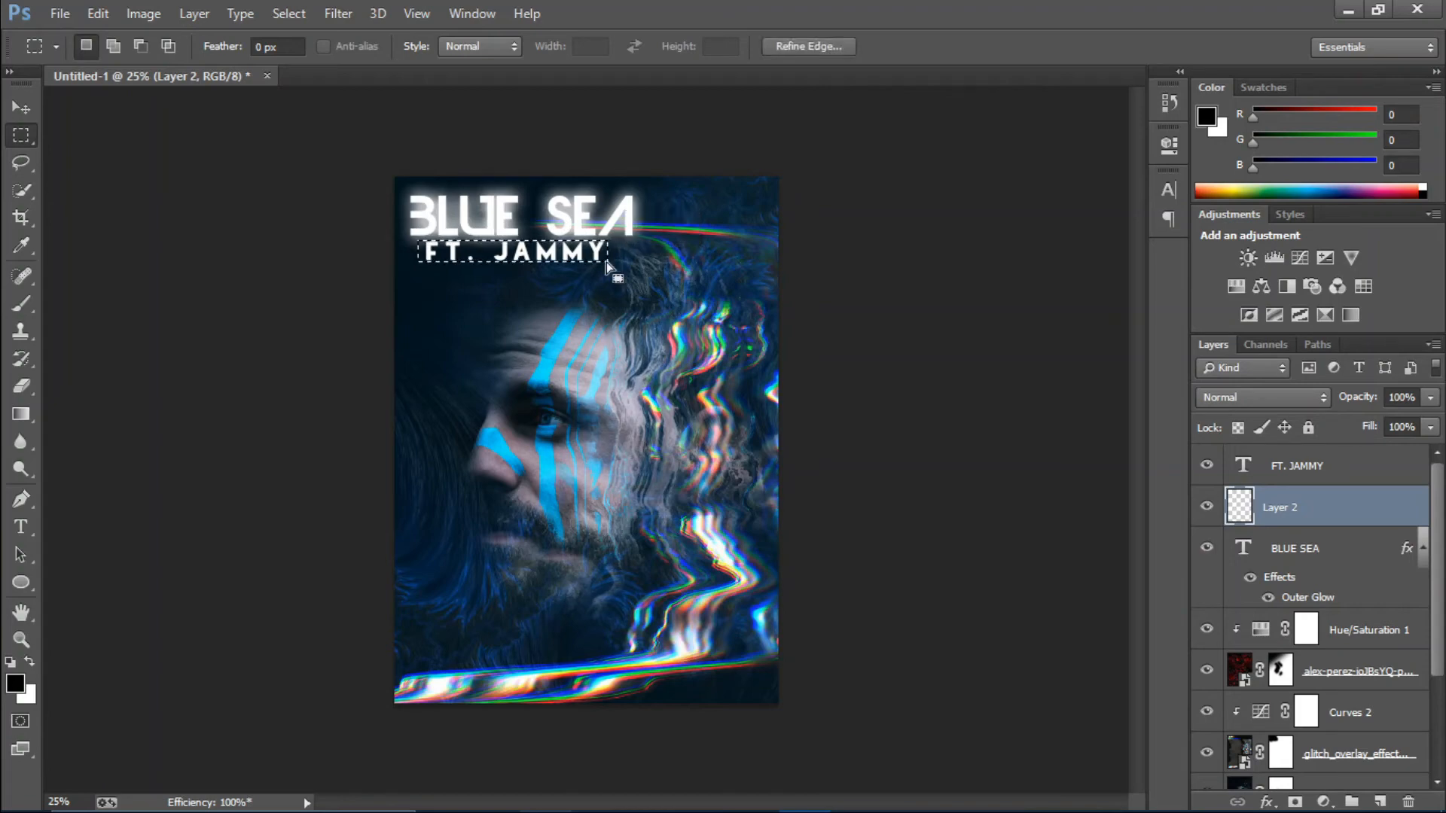
Step: Fill the selection on Layer 2 with pink (RGB 255, 57, 127) as the foreground color, then deselect
click(15, 683)
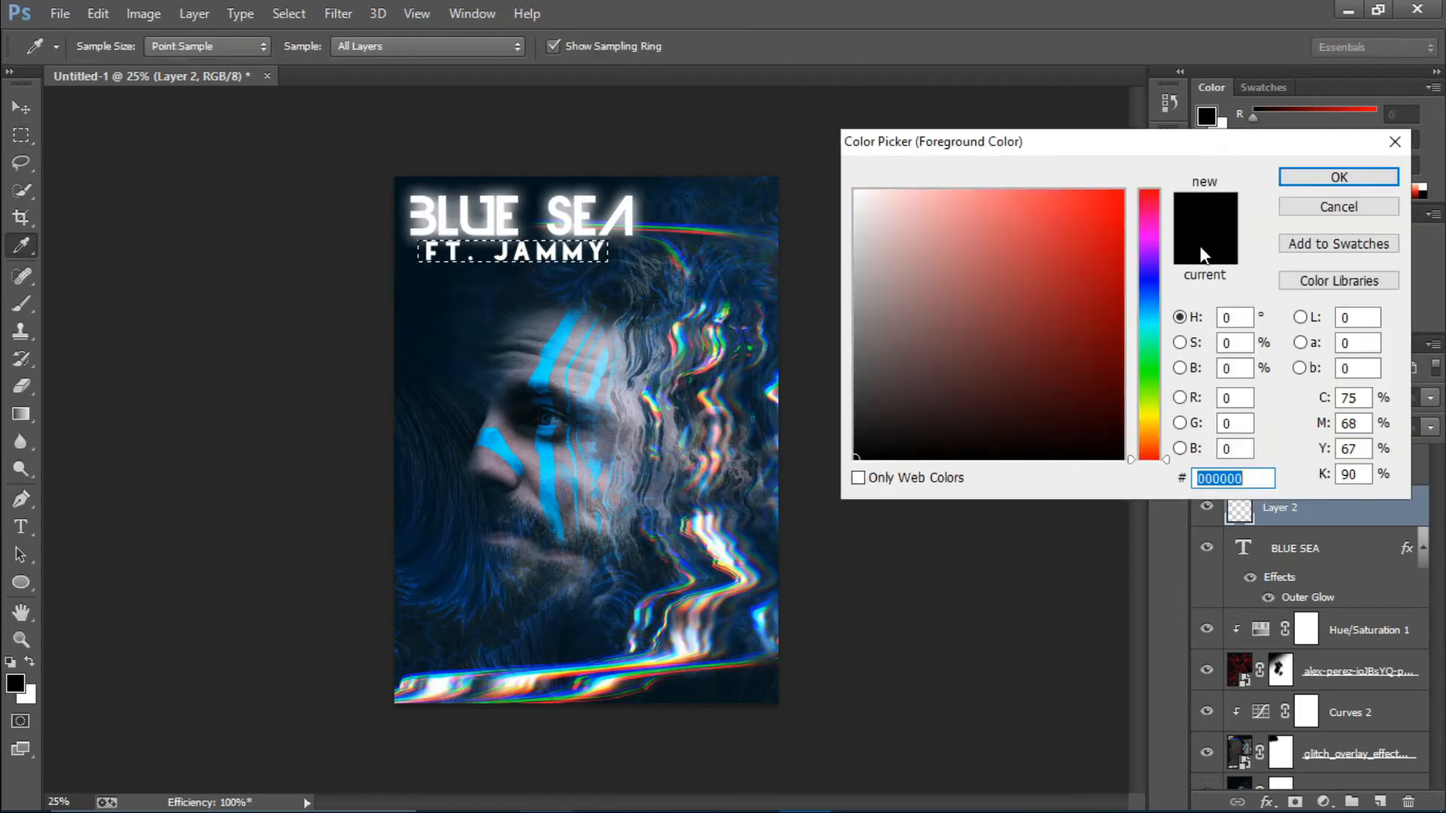
drag(1148, 234, 1062, 156)
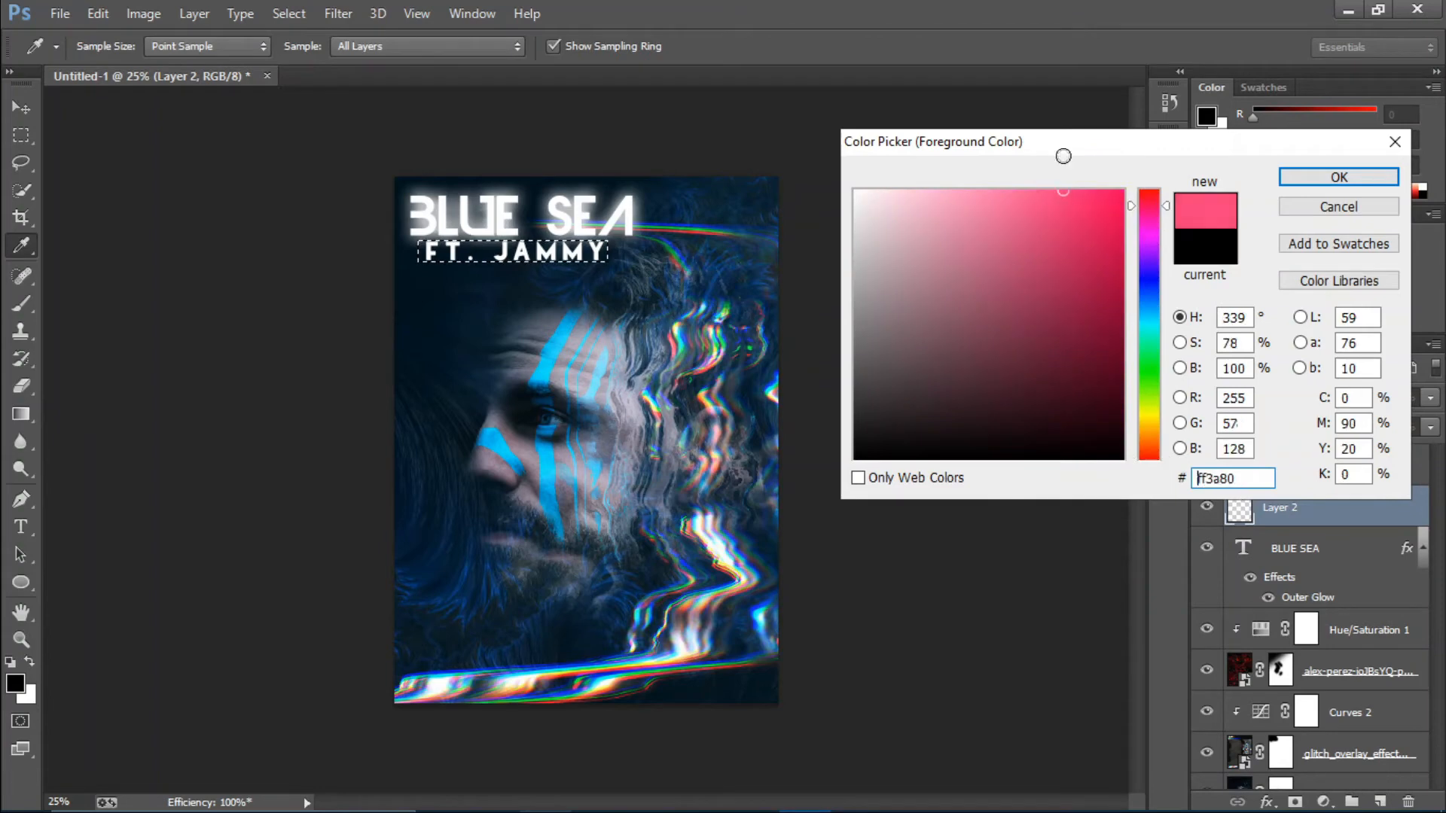
click(1338, 178)
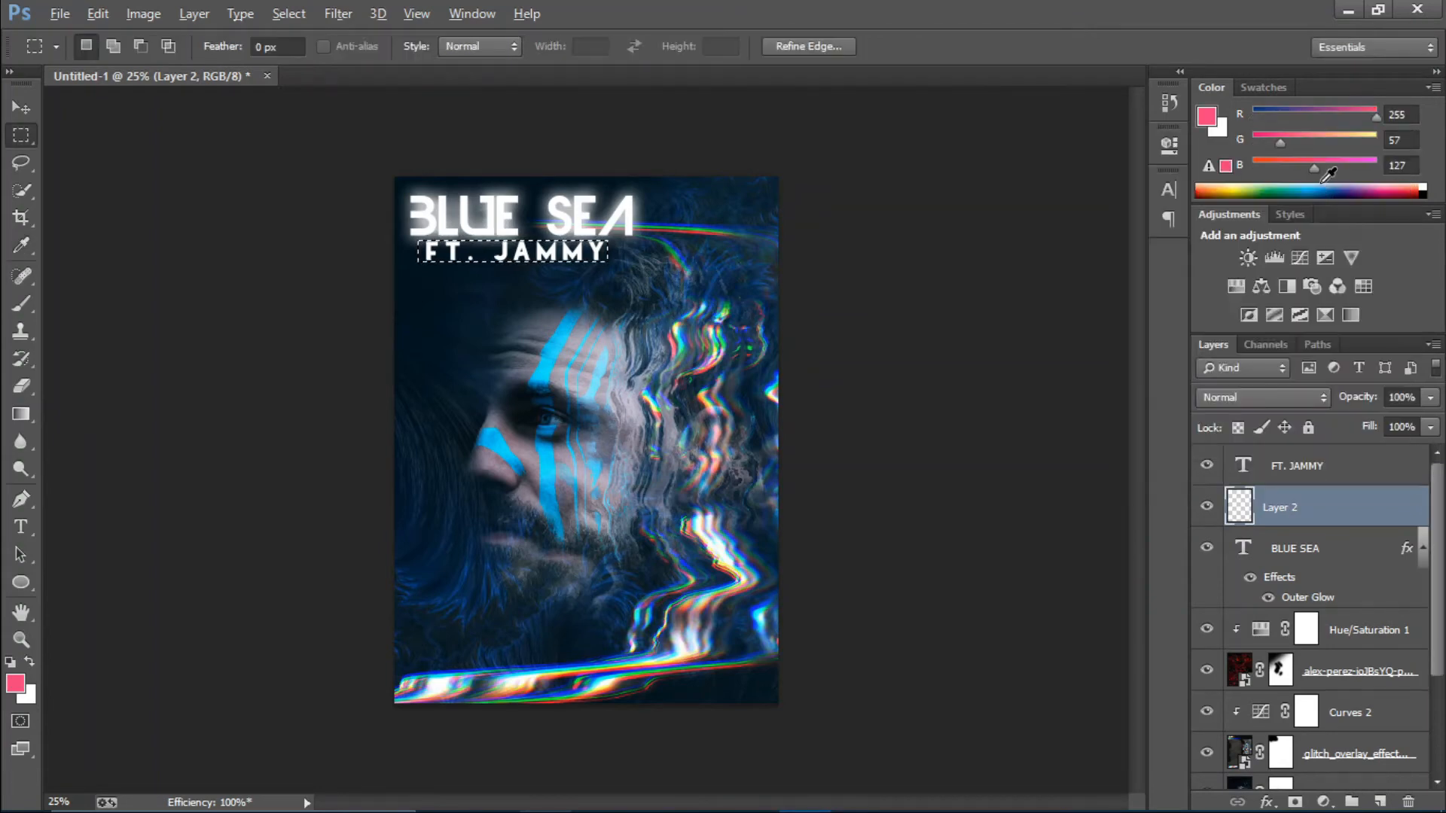
key(alt+BackSpace)
key(ctrl+d)
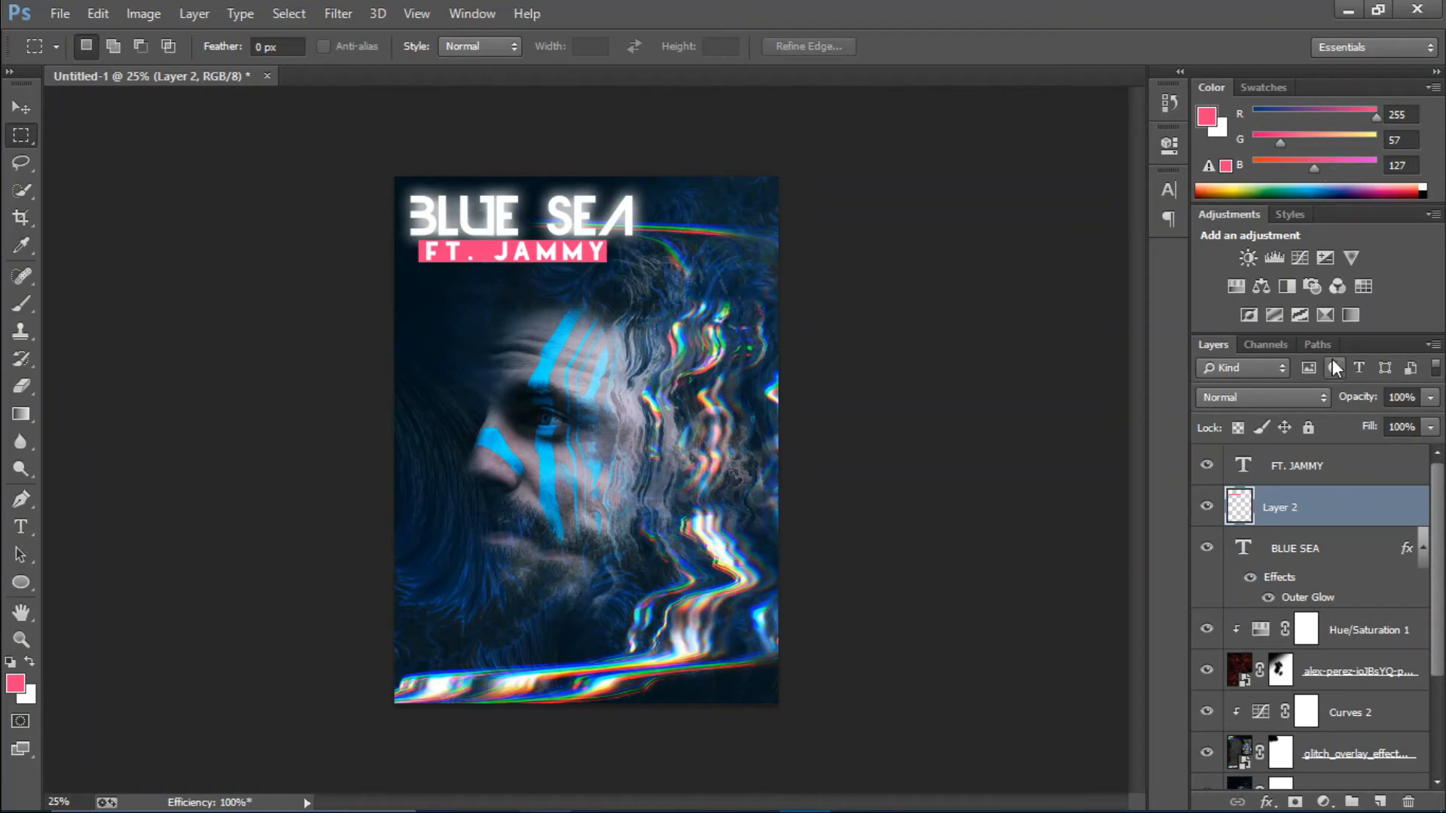
Step: Add a Drop Shadow to the featured-artist text with 65% opacity, 16 px distance, 9% spread and 40 px size
click(1360, 469)
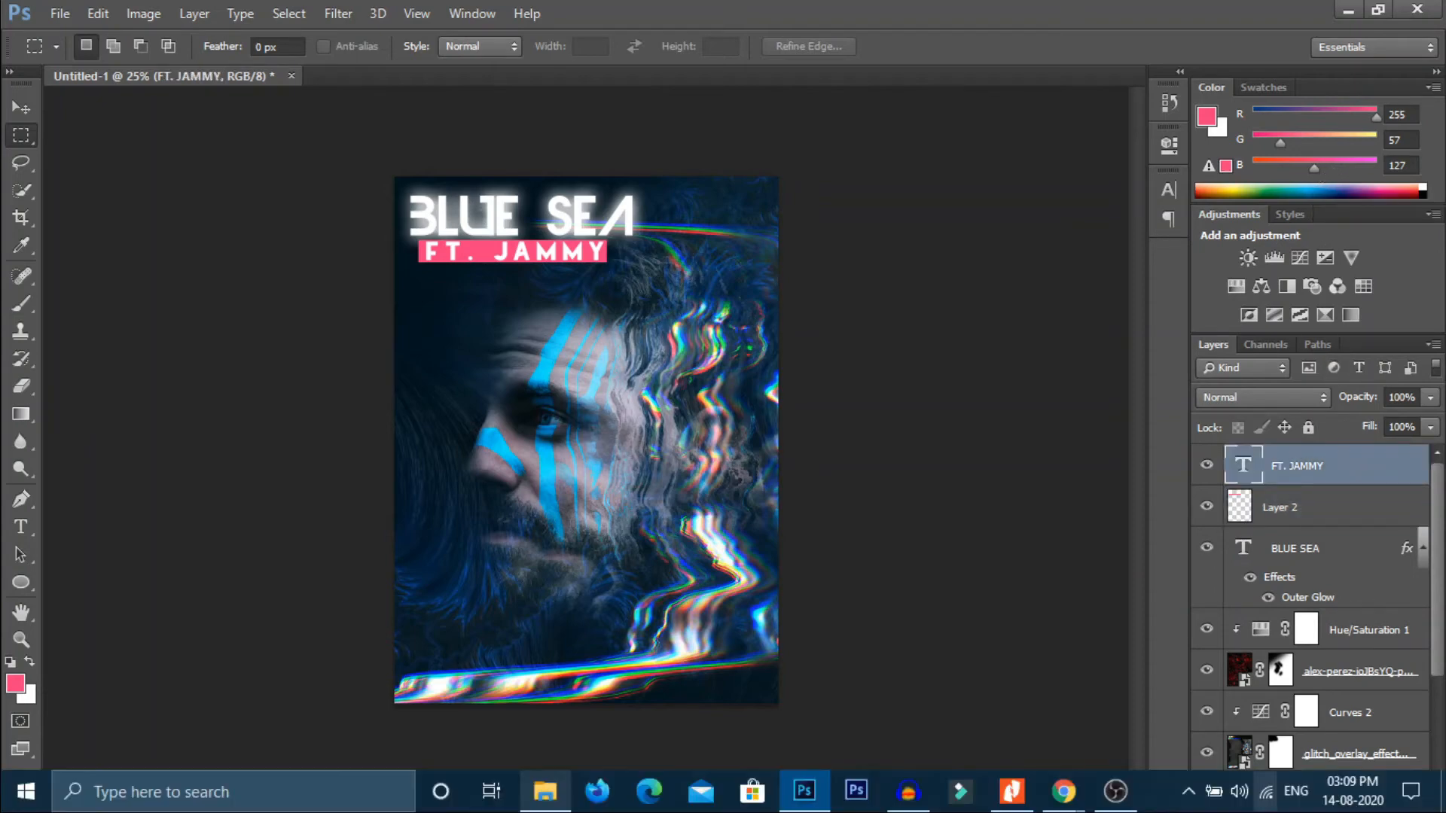
click(1267, 802)
click(1290, 788)
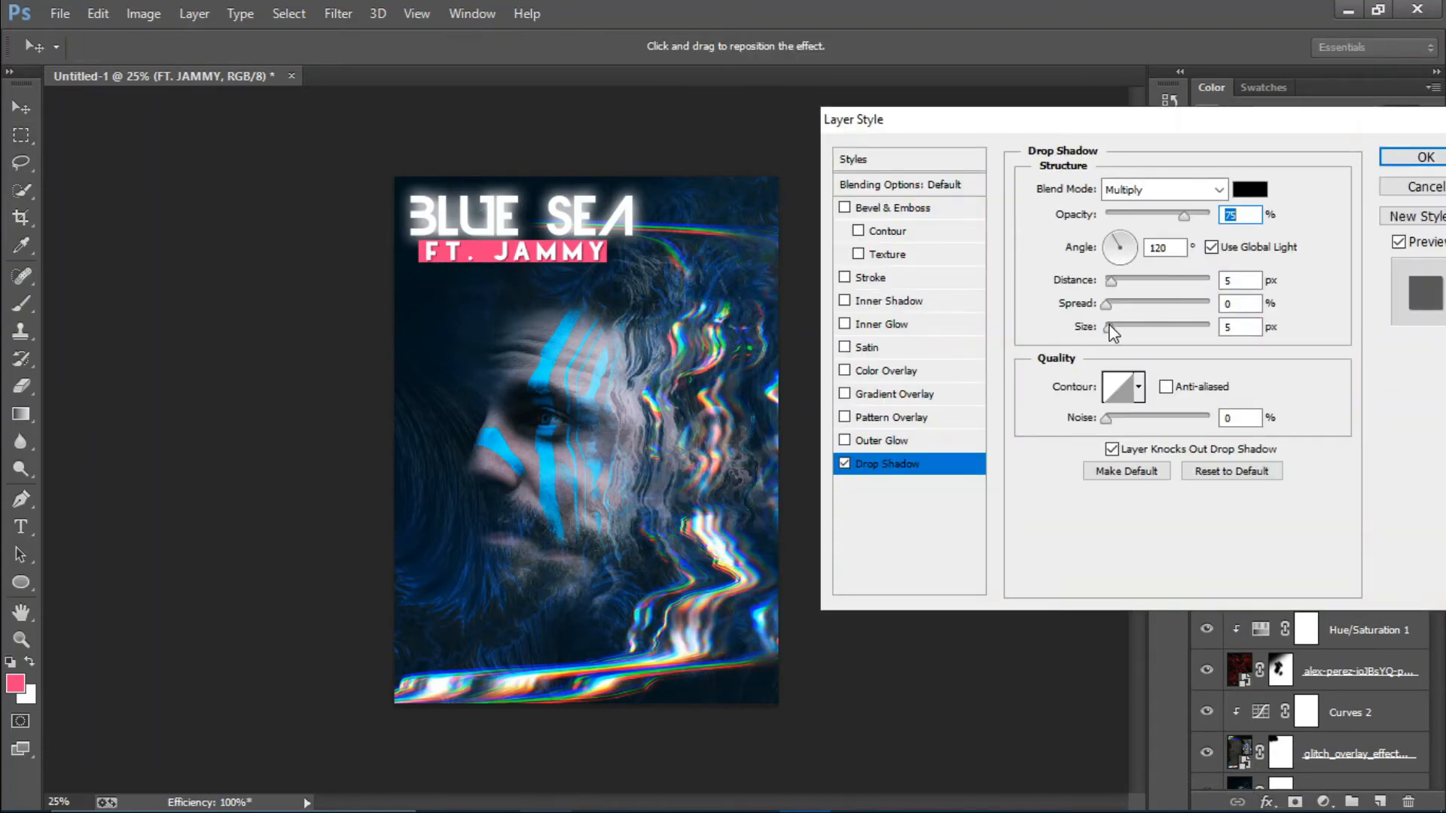
drag(1108, 325, 1122, 286)
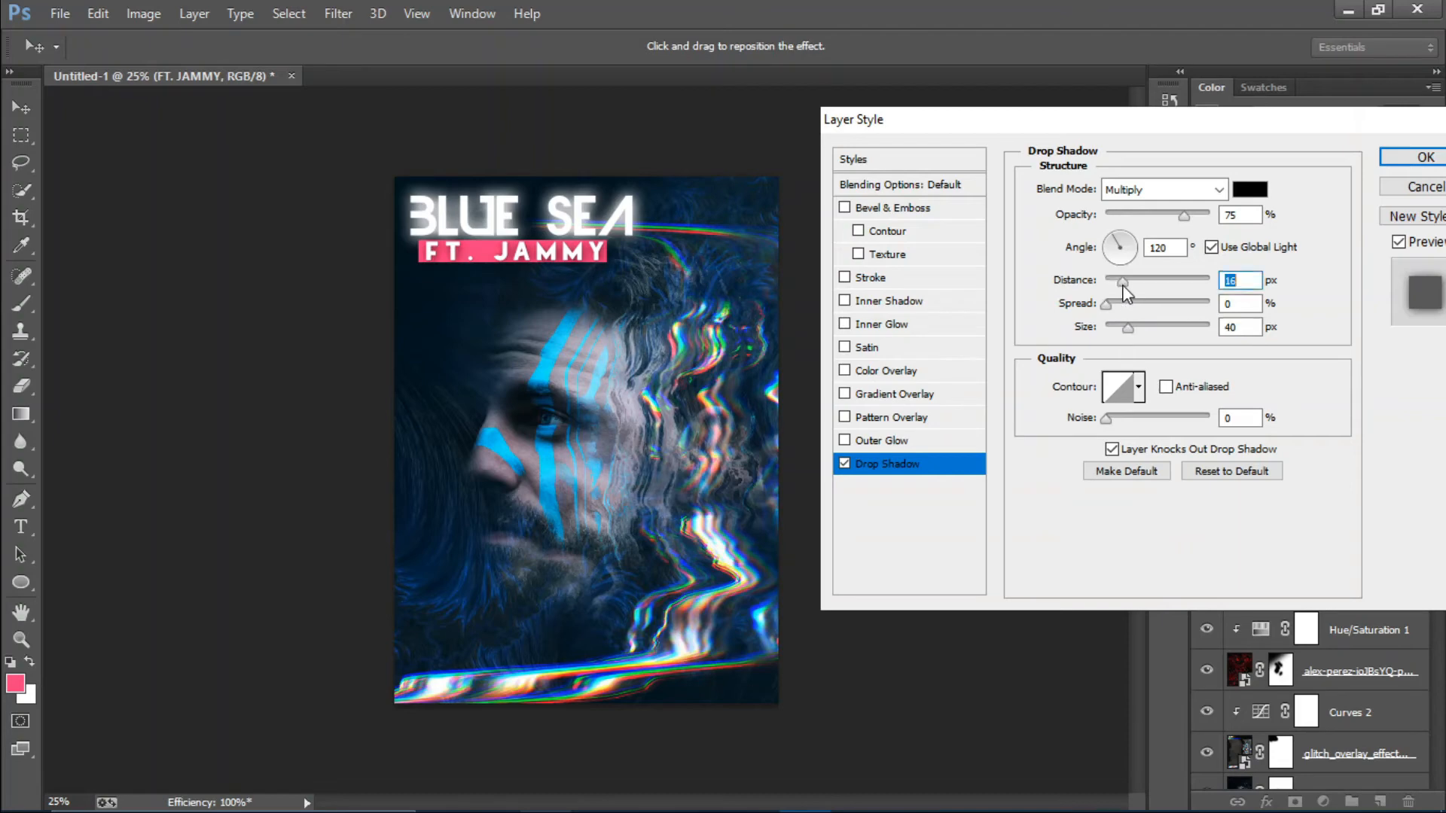
click(1115, 303)
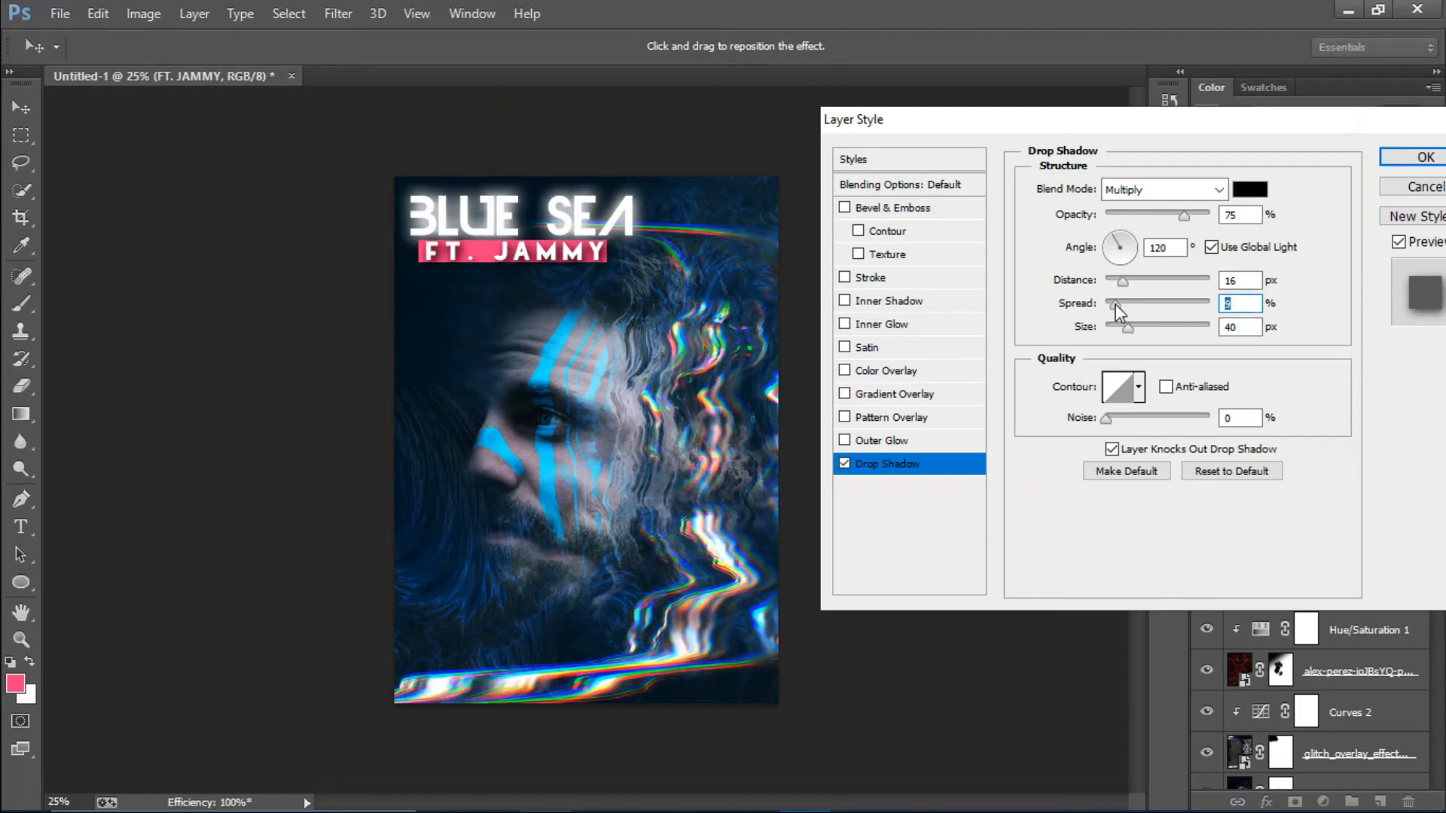
drag(1183, 216, 1173, 219)
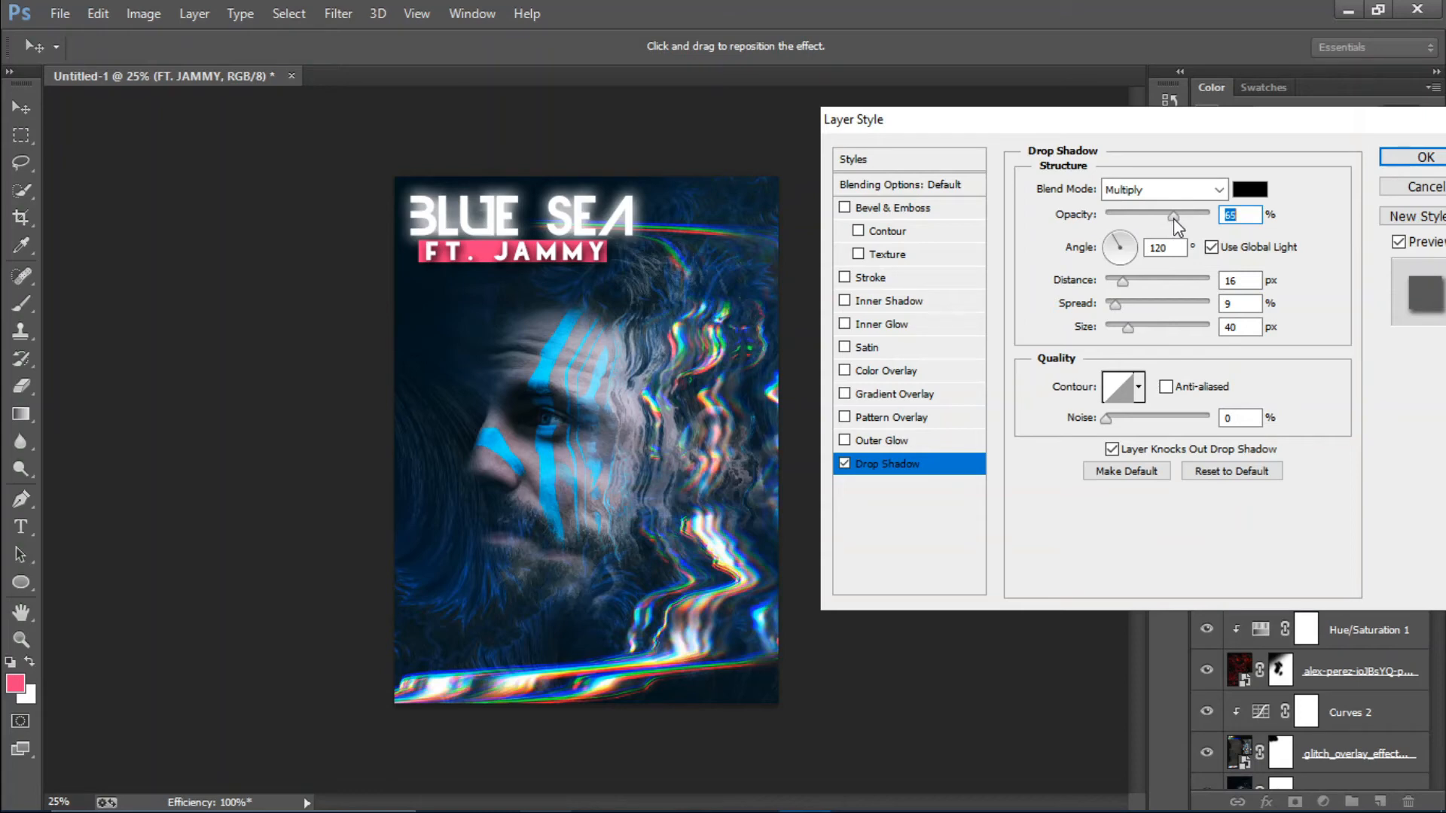
click(1389, 158)
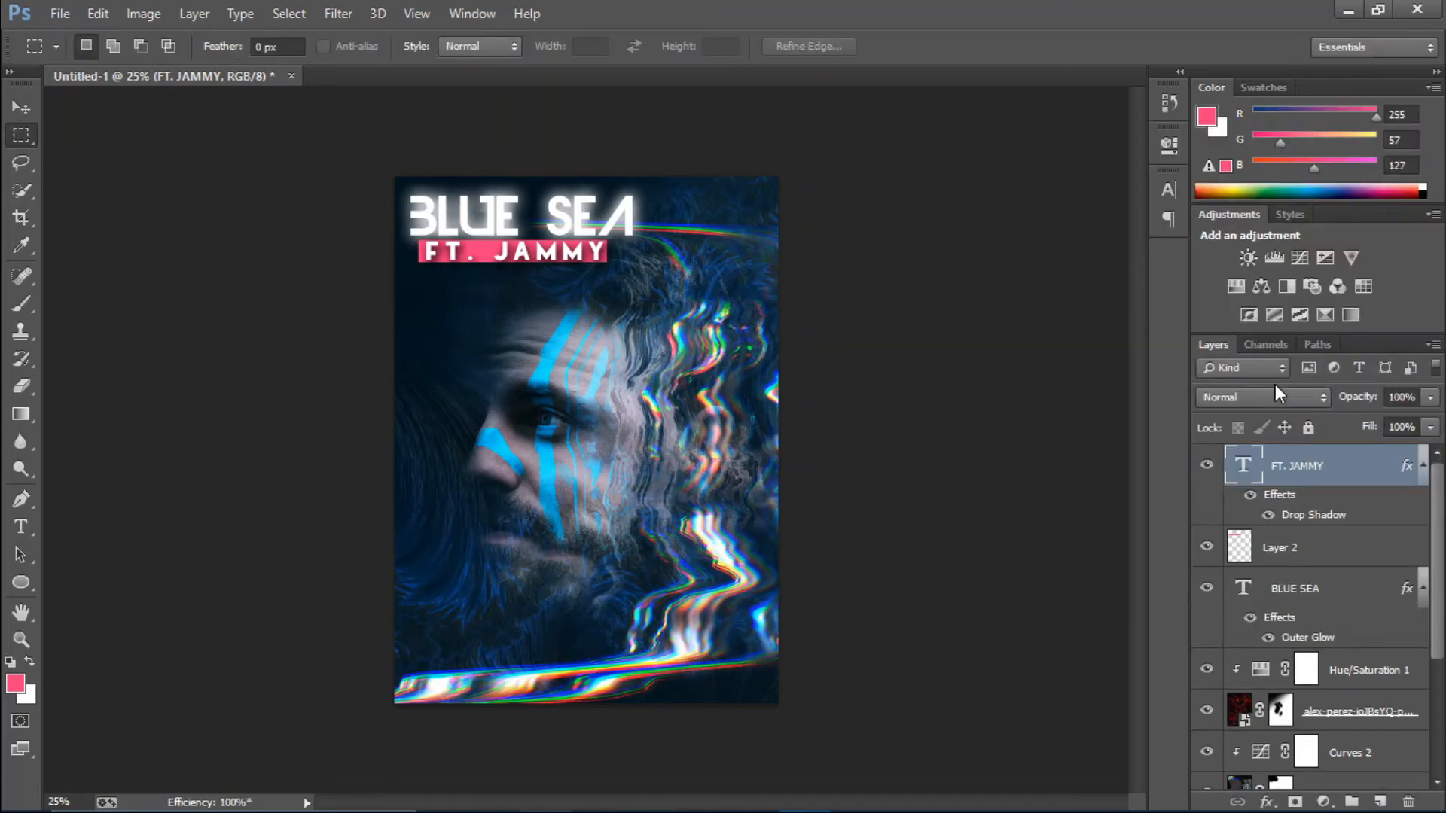
Step: Add a white 24 pt text line reading KING CROWN RECORDS across the face in Devil Breeze, Book style
key(t)
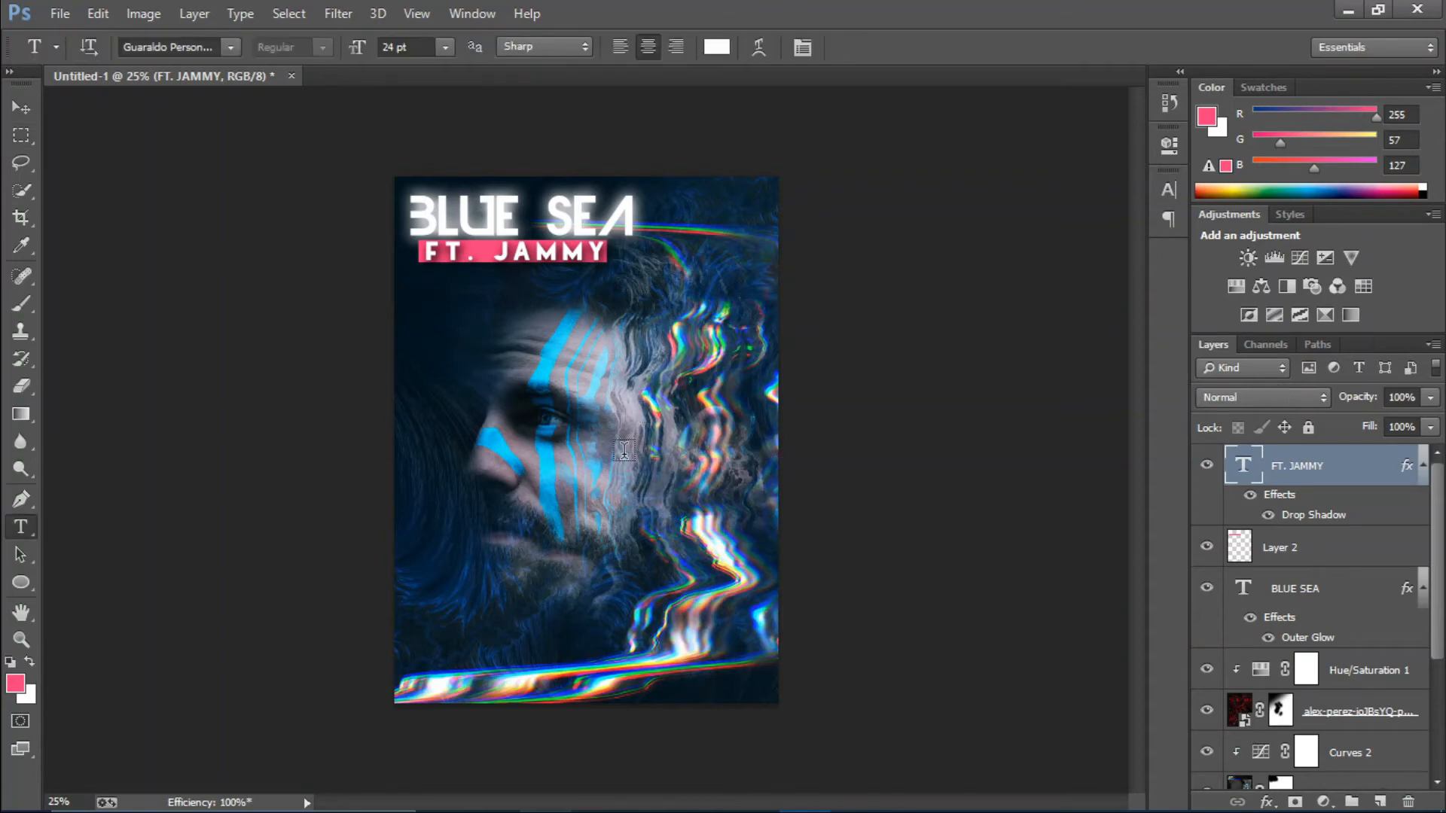
click(625, 448)
click(200, 44)
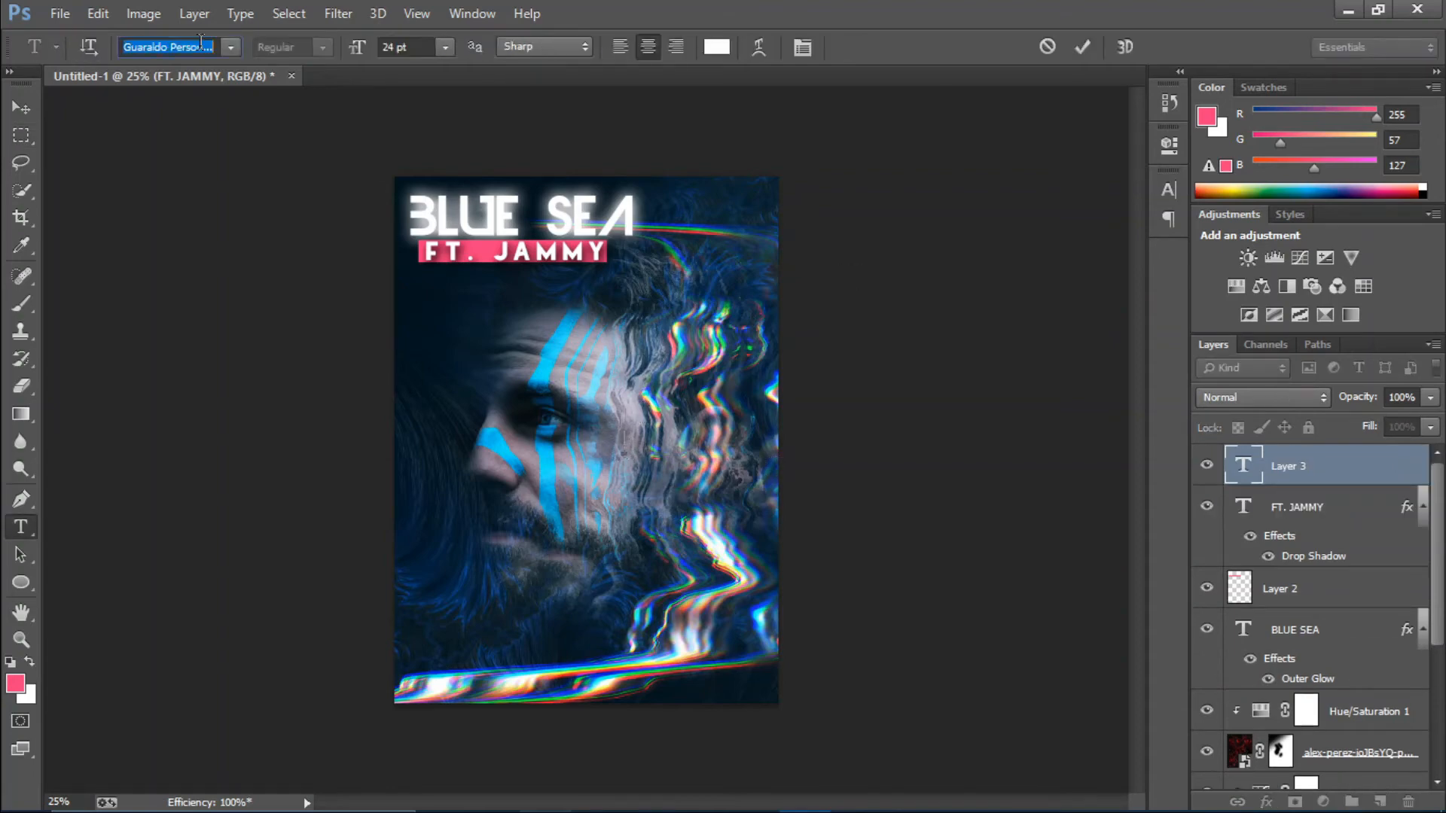
text(Devil Breeze)
key(Return)
click(324, 47)
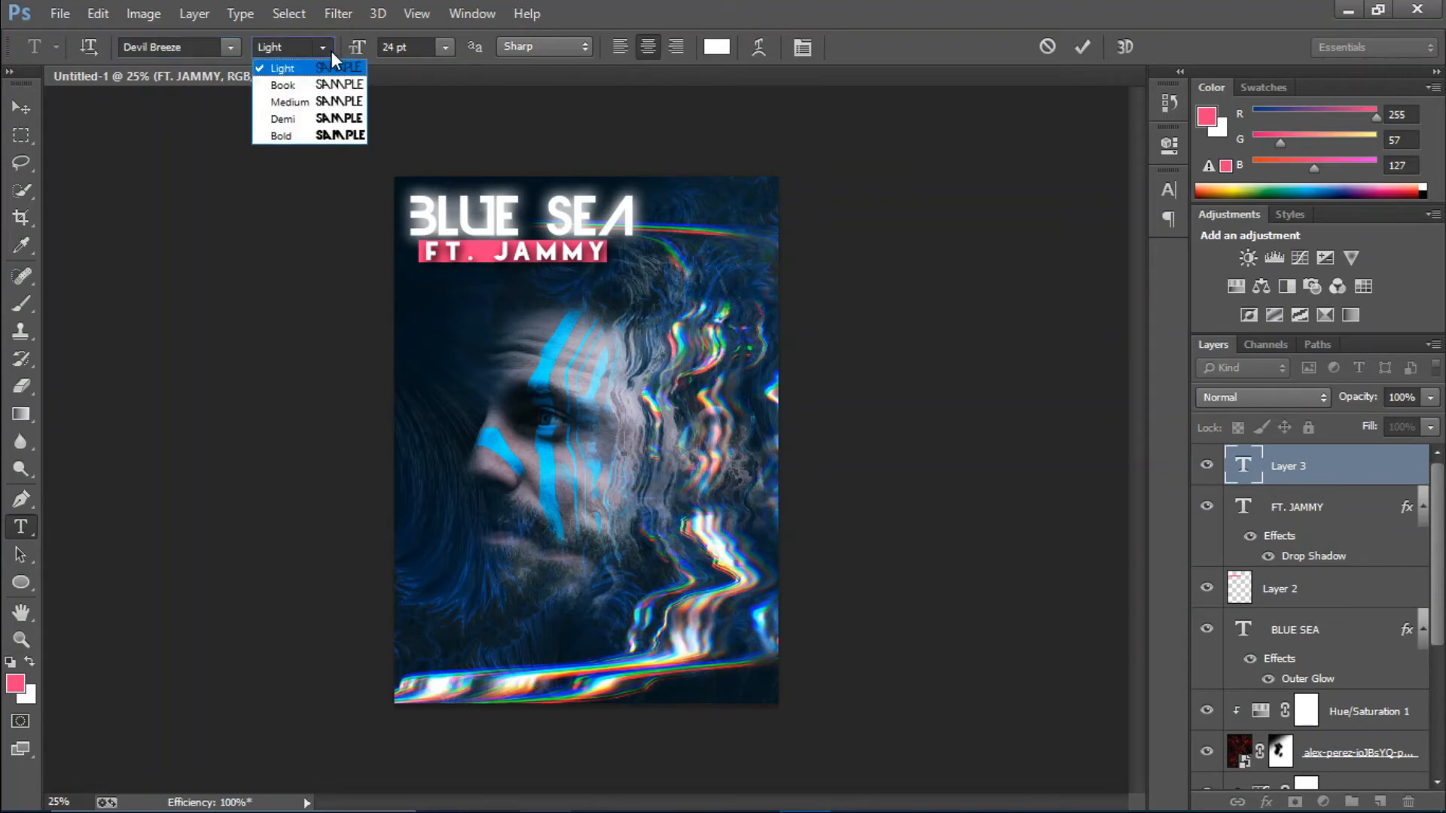
click(329, 89)
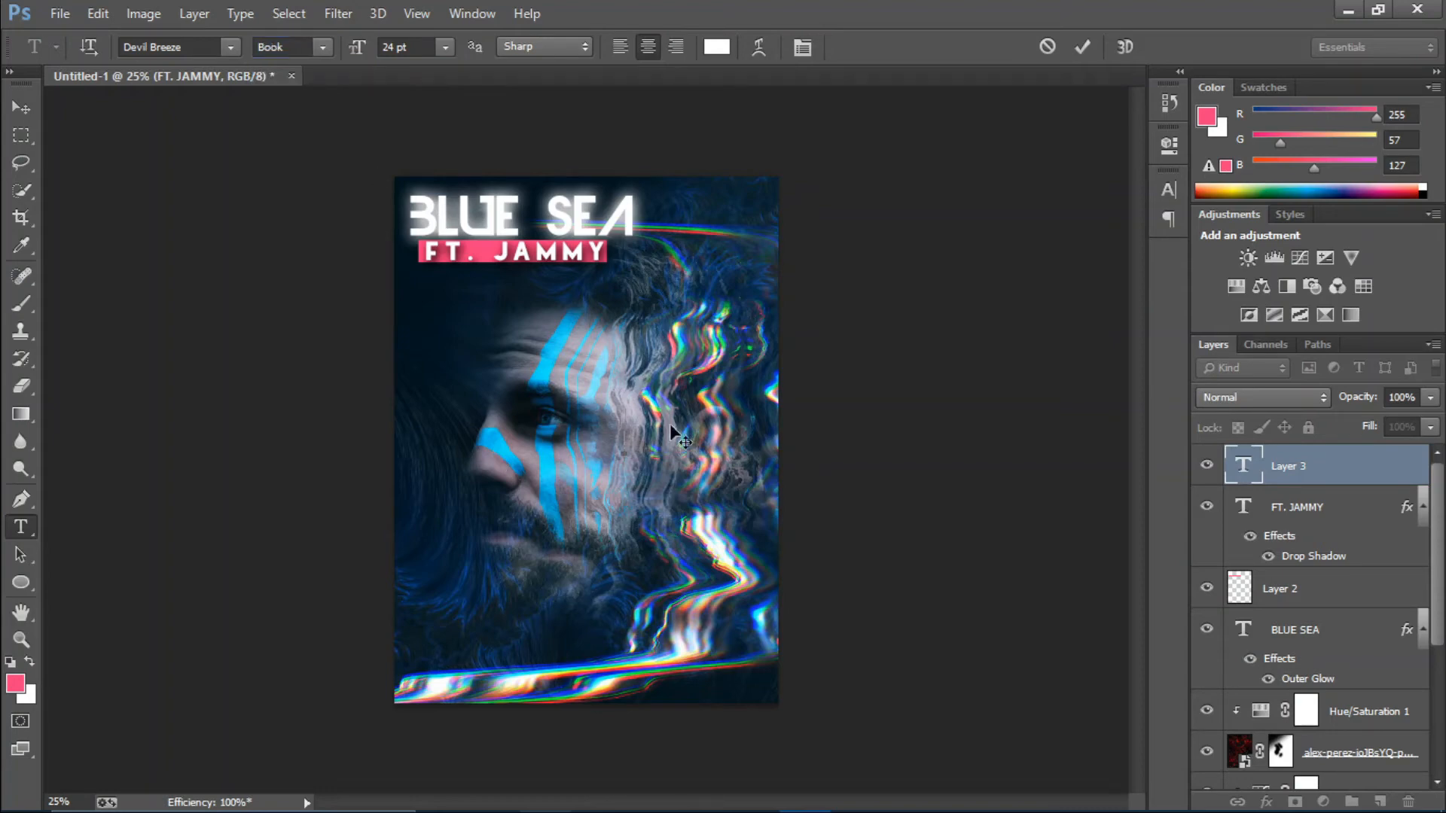
text(ING CROWN)
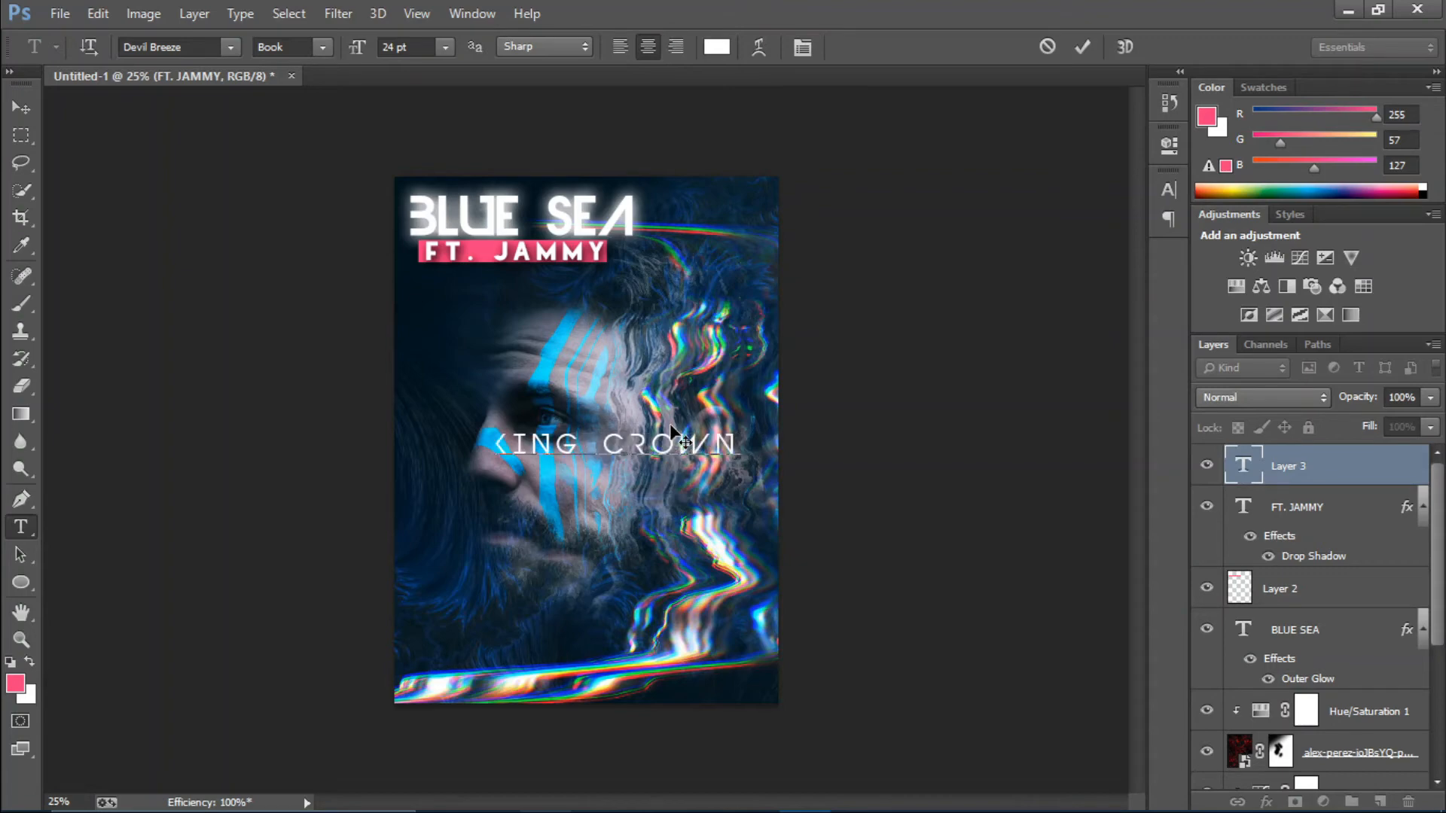
text( RECORDS)
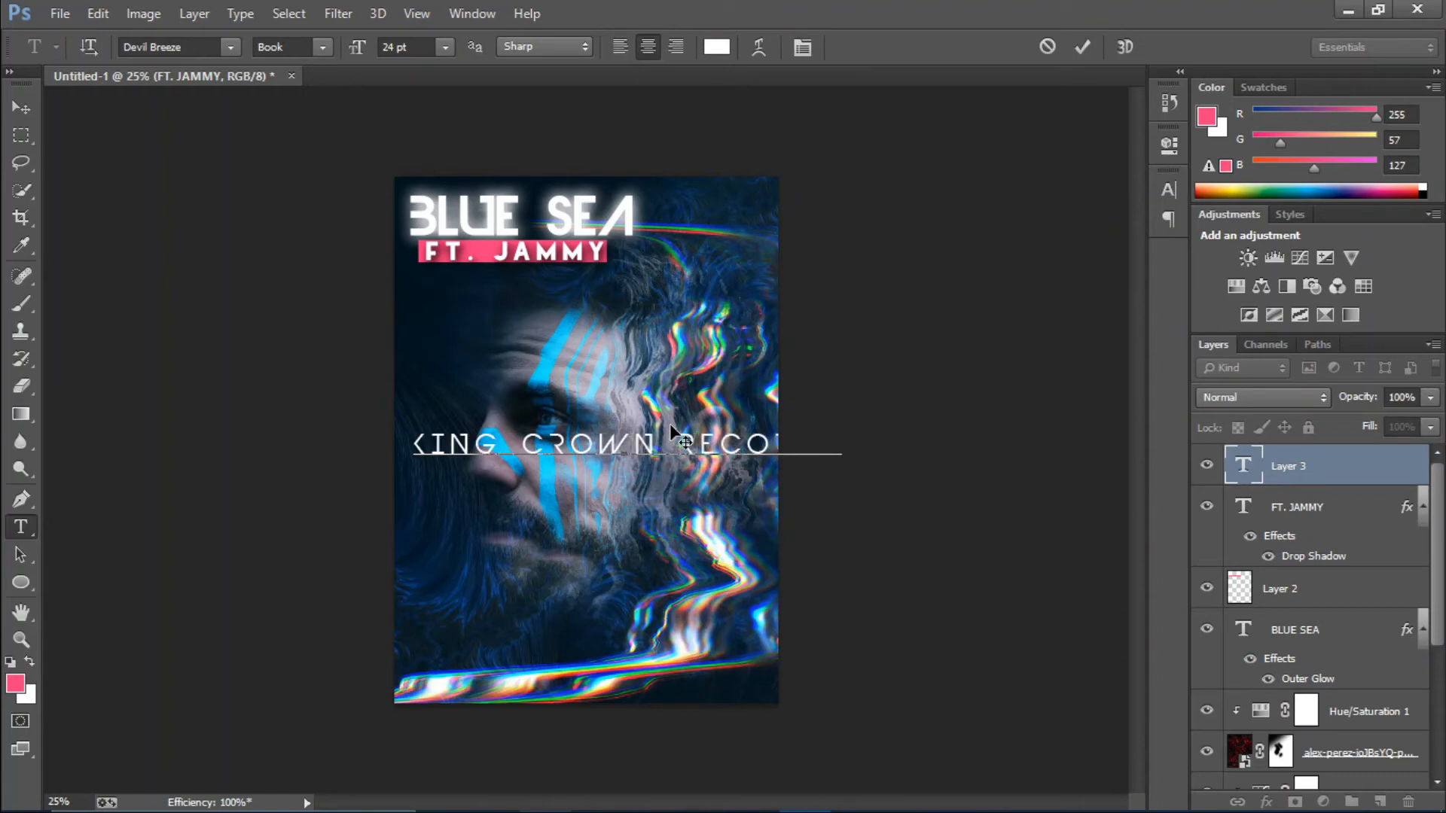
Step: Set the tracking of the KING CROWN RECORDS text to 0
key(ctrl+a)
click(802, 47)
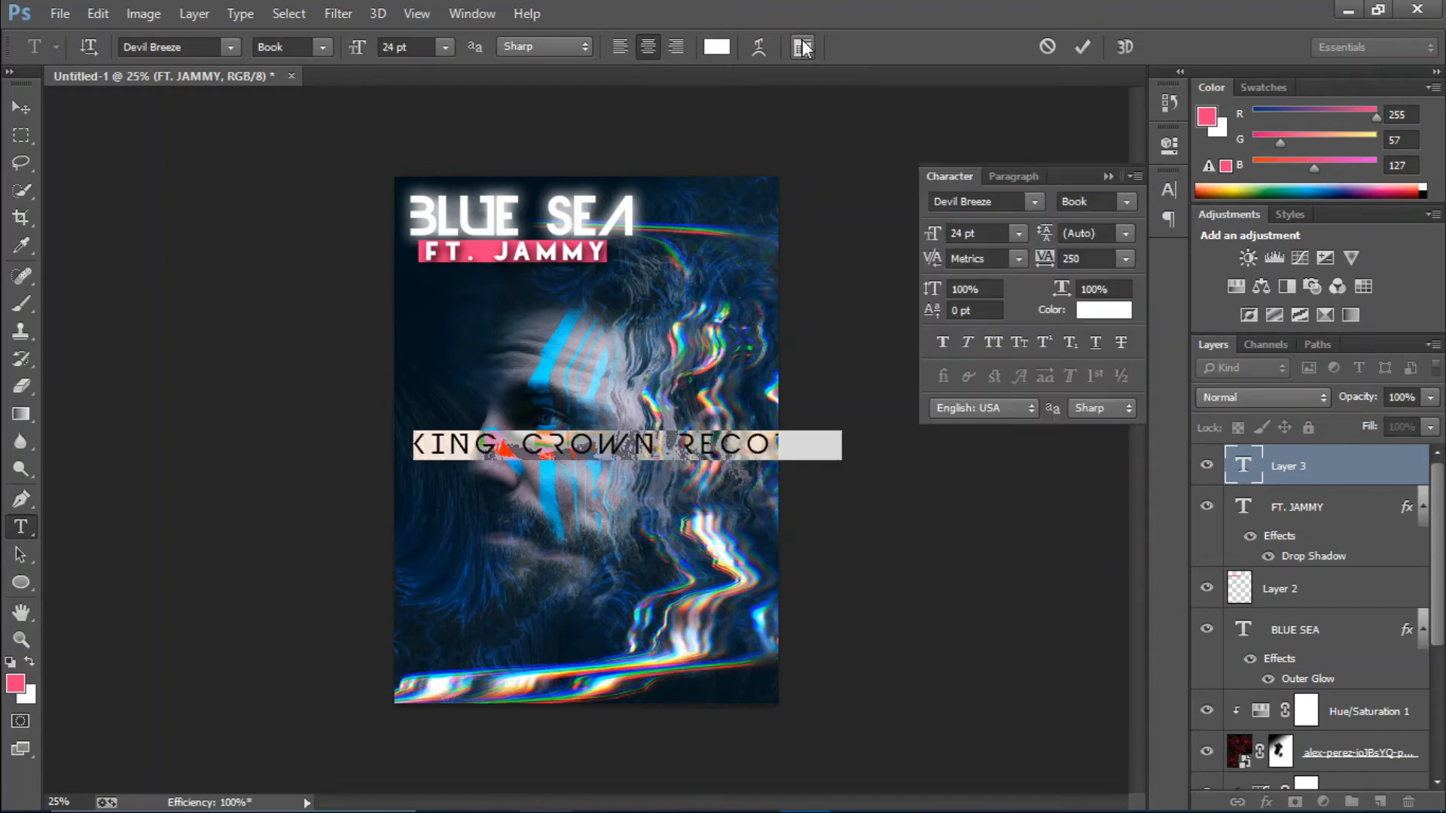
click(1044, 262)
text(0)
key(Return)
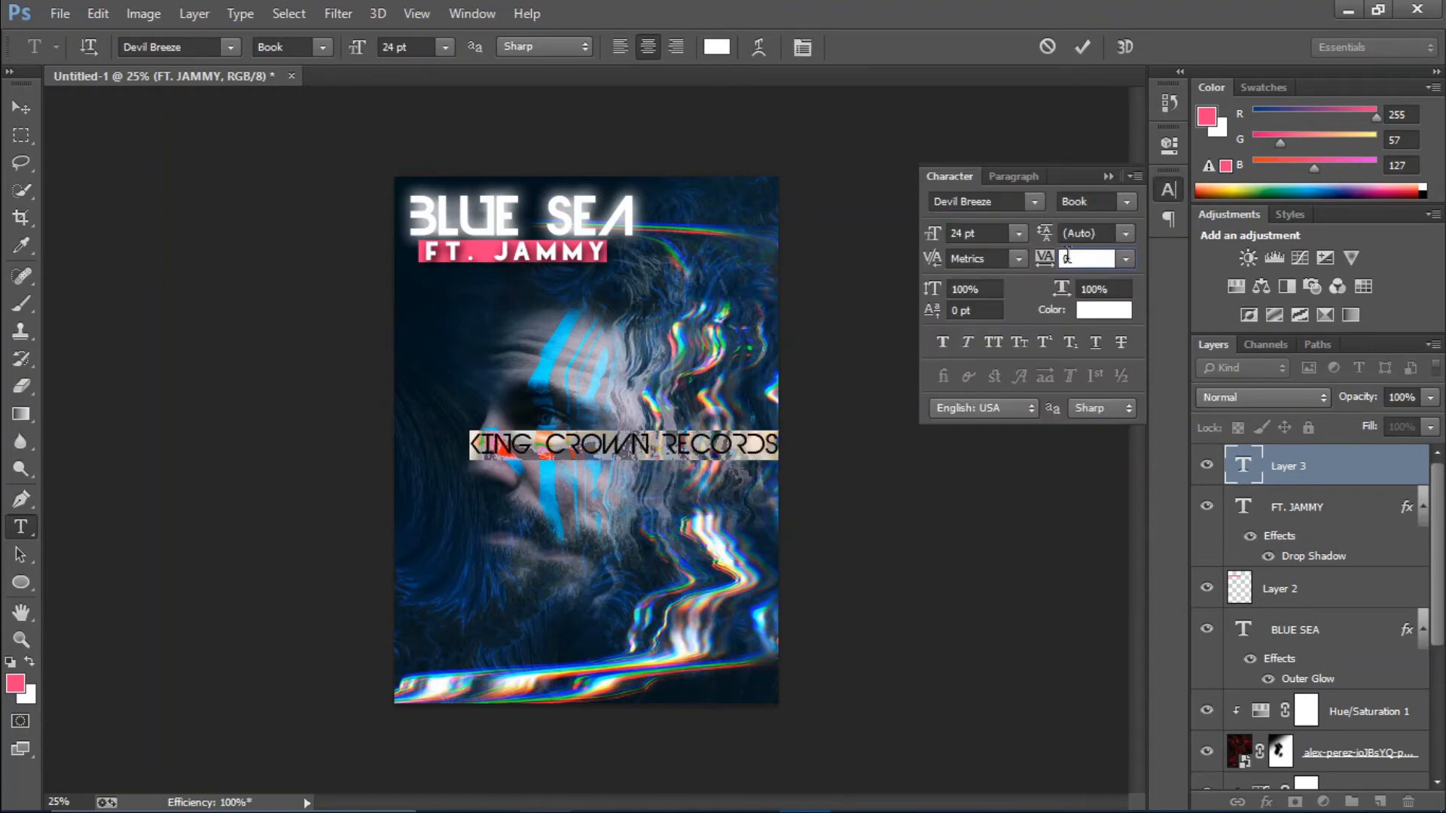
click(1085, 46)
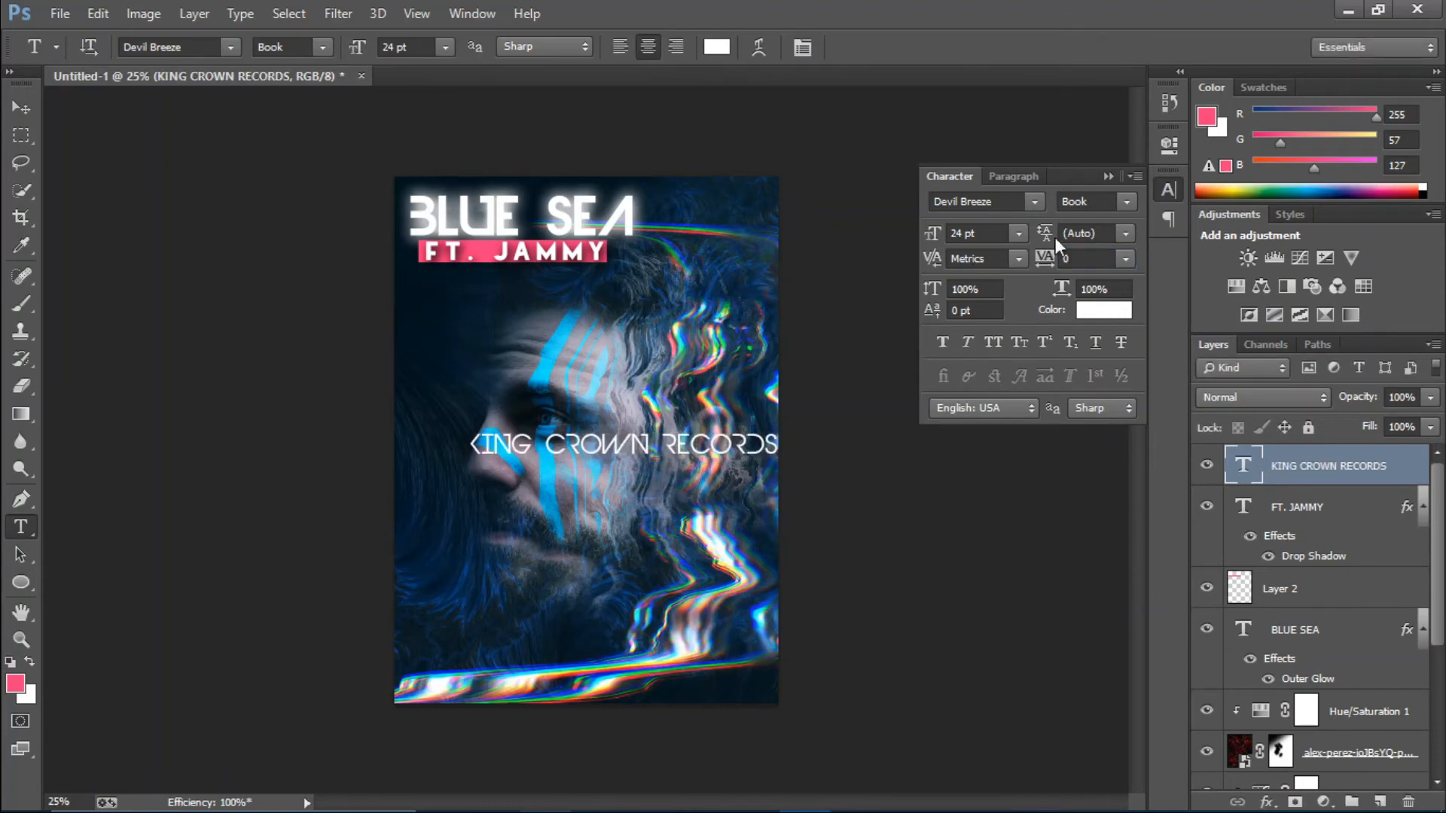
Step: Move the KING CROWN RECORDS line to the poster's lower left, just above the bright glitch streak
click(1108, 176)
key(v)
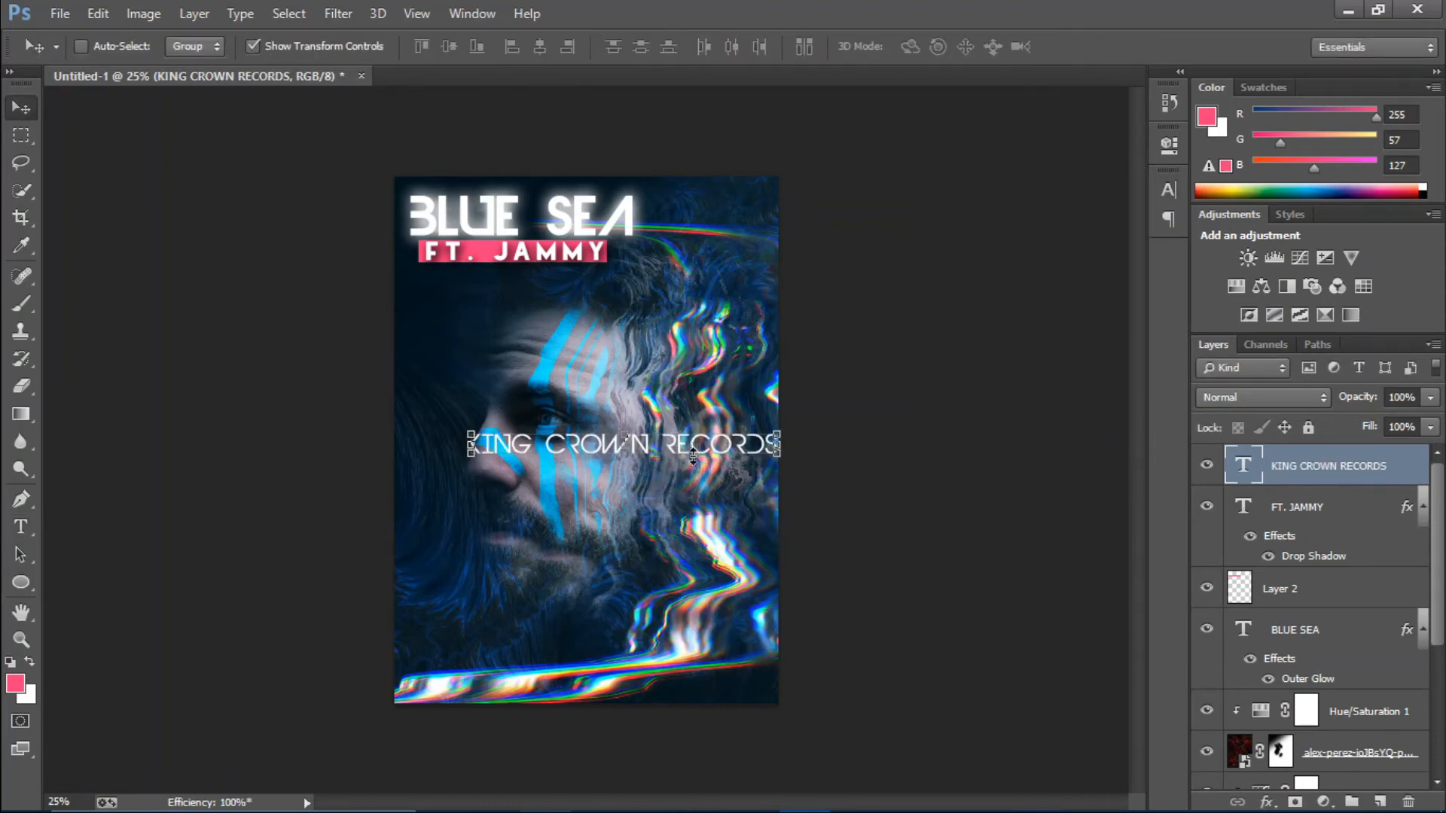
drag(692, 457, 622, 642)
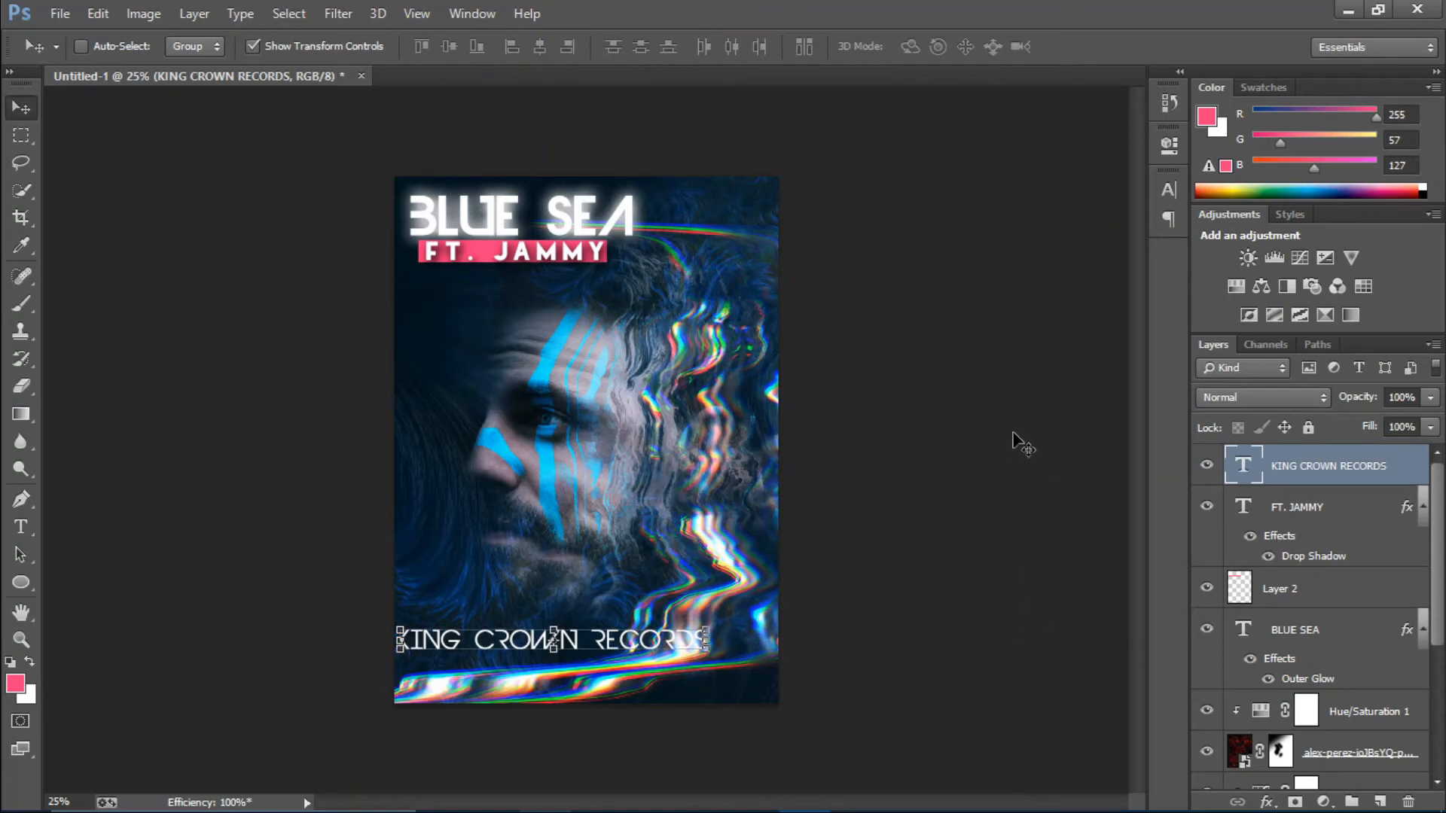
Step: Change the KING CROWN RECORDS line to the Medium font style and scale it down proportionally to 71.65%
double_click(1244, 466)
click(322, 47)
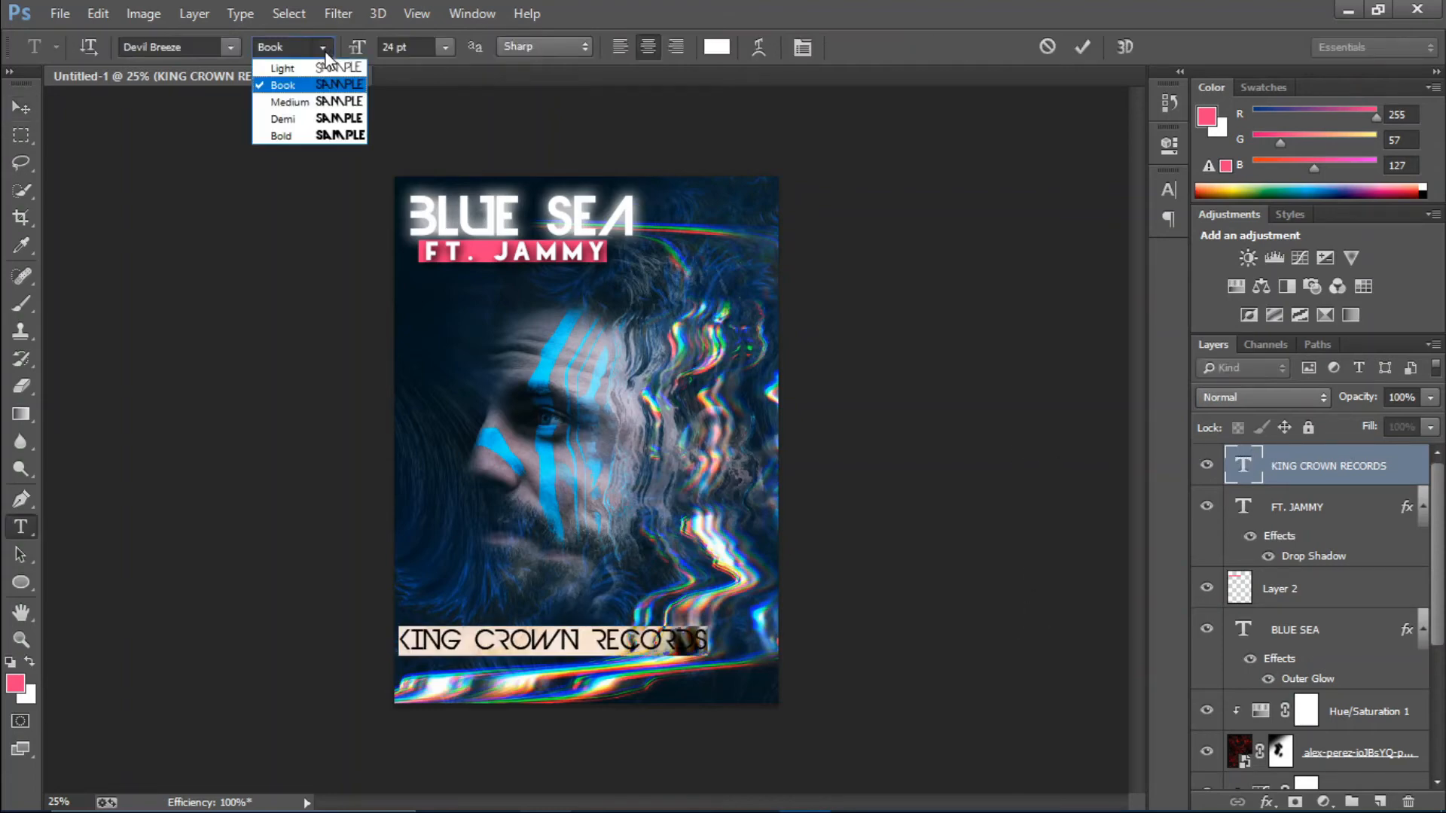
click(336, 101)
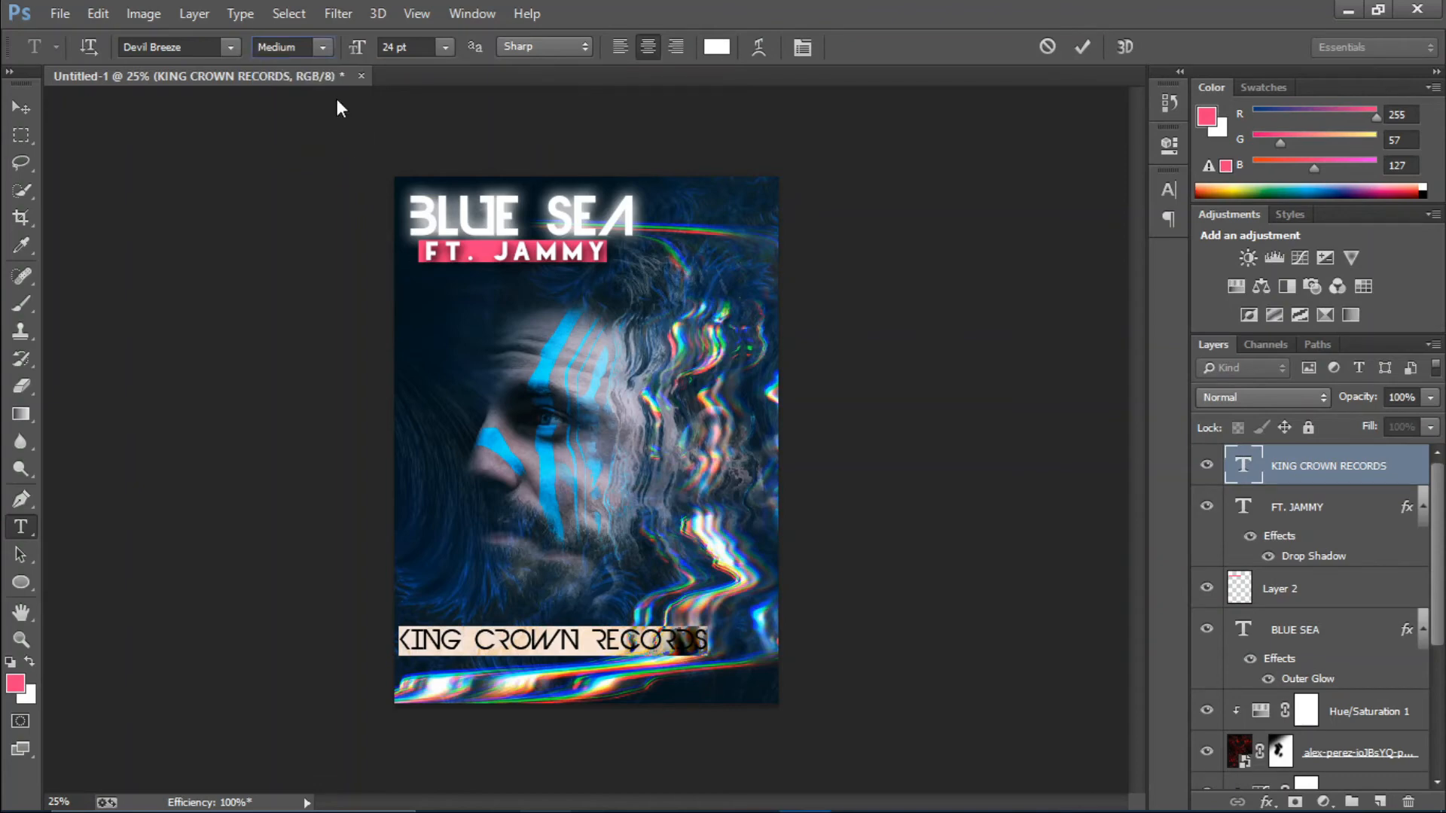
click(1082, 49)
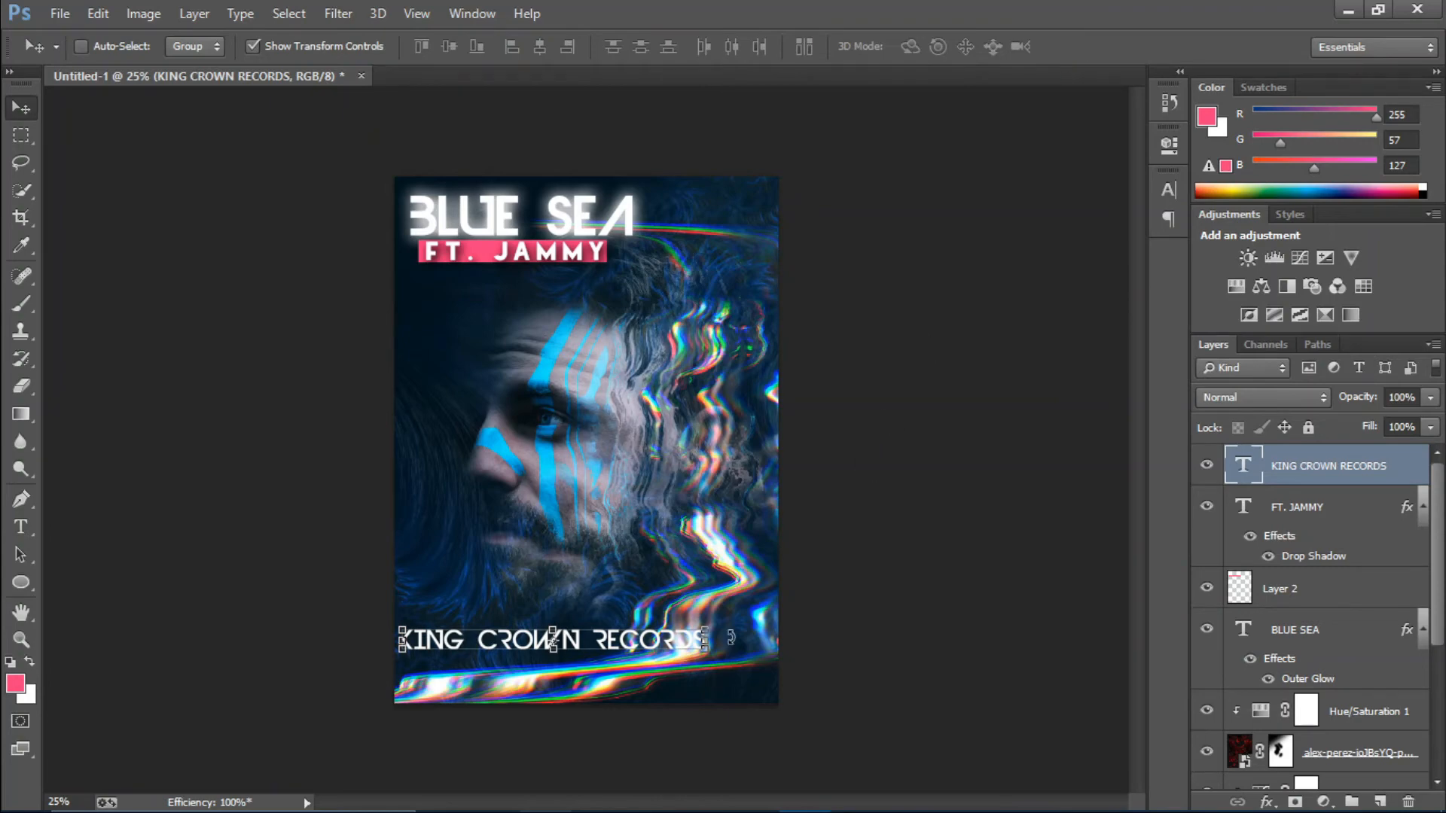
drag(710, 627, 631, 688)
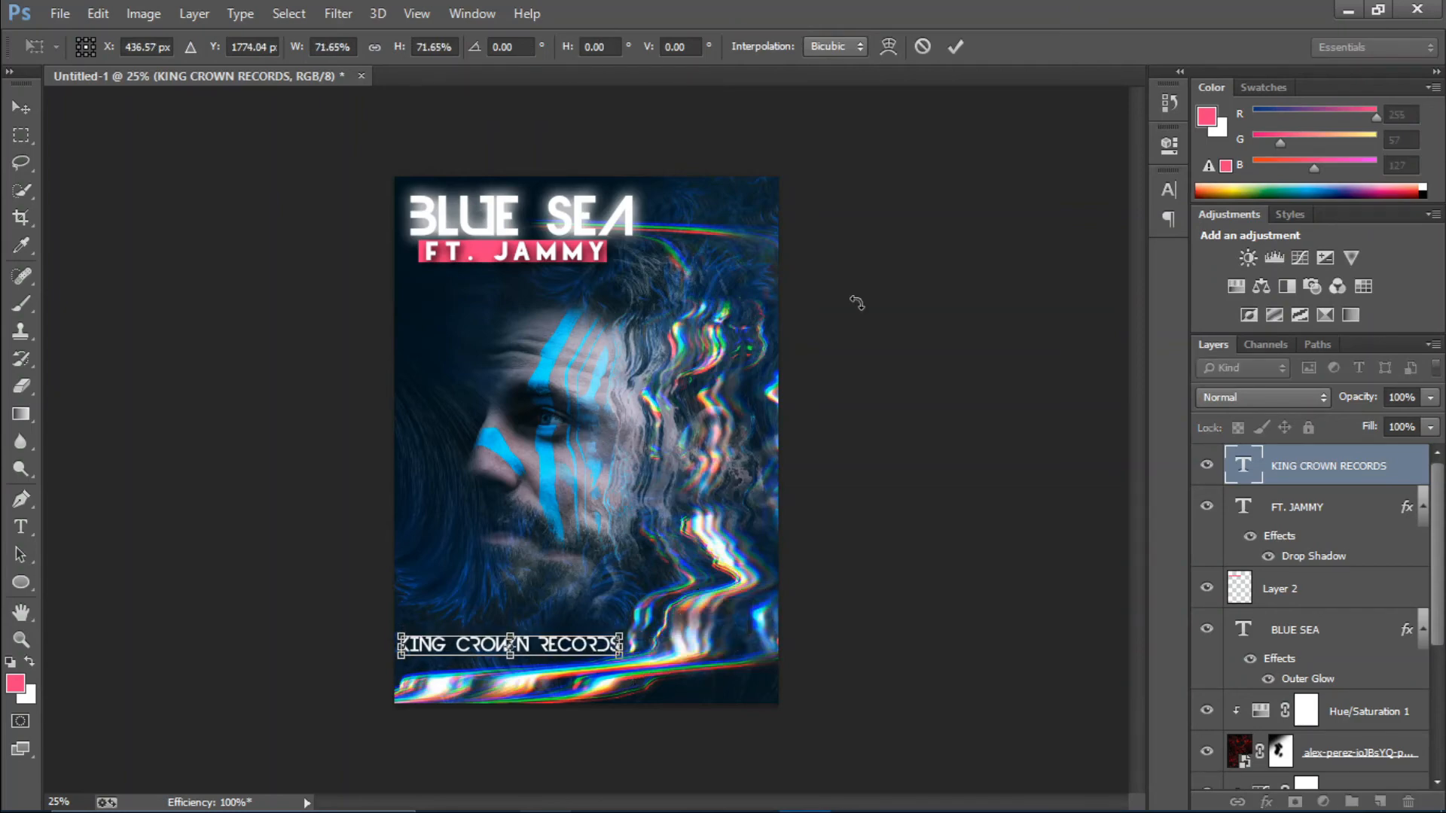
click(960, 50)
Step: Add a white 24 pt text line reading PRODUCED BY across the face in New Crown, Bold_DEMO style
key(t)
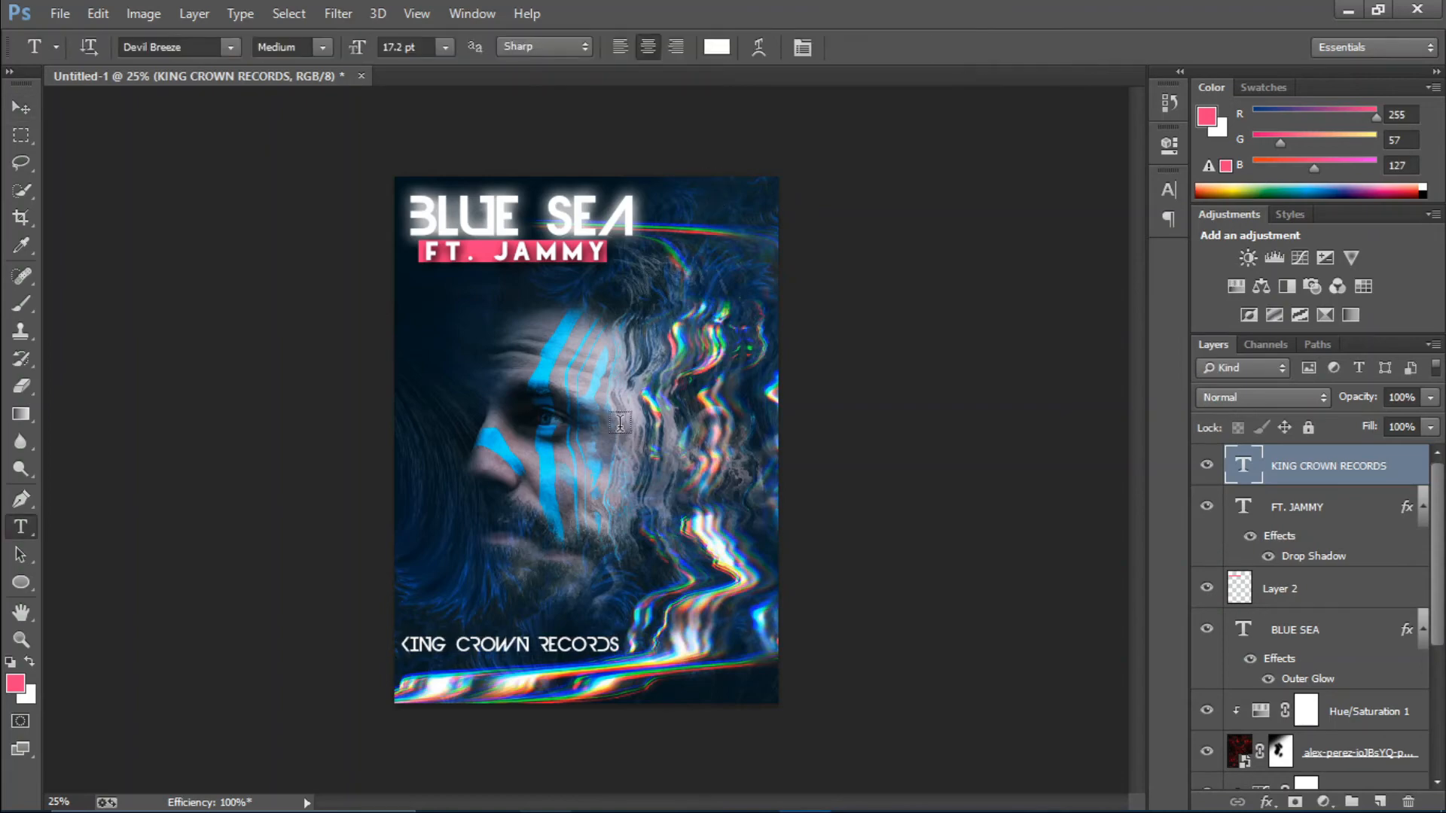
click(533, 428)
click(187, 47)
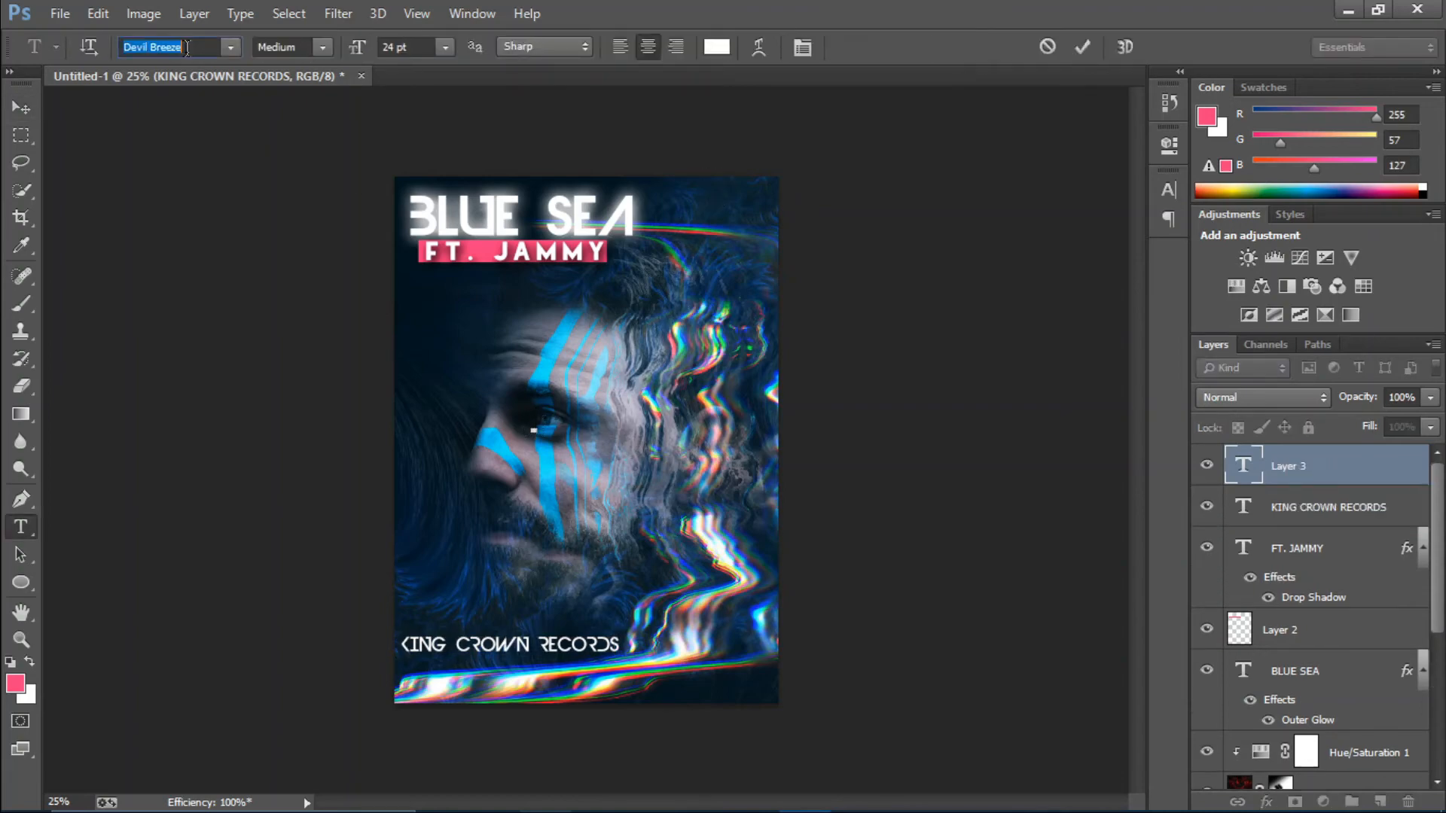
text(New Crown)
key(Return)
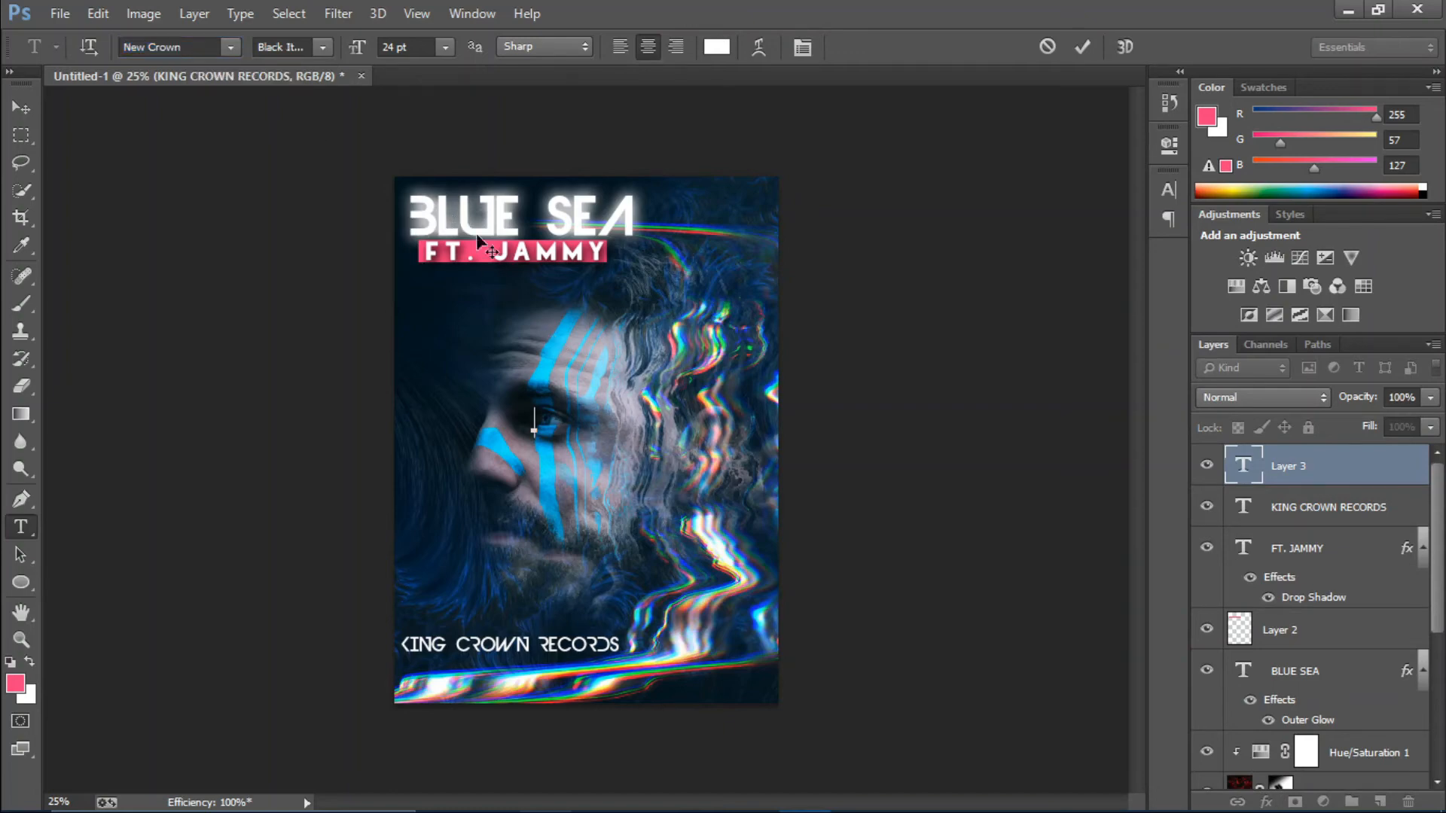
click(313, 46)
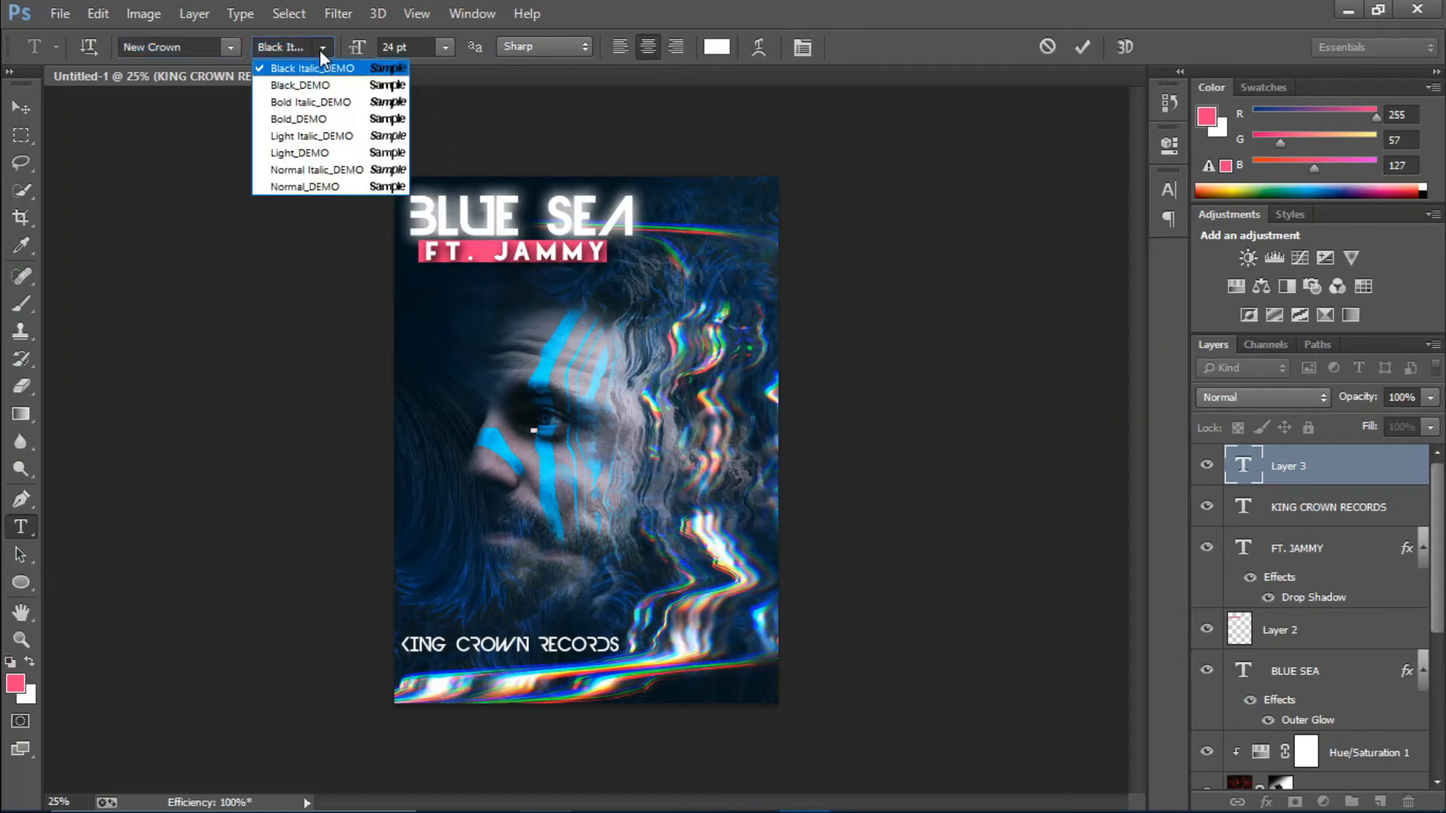
click(361, 120)
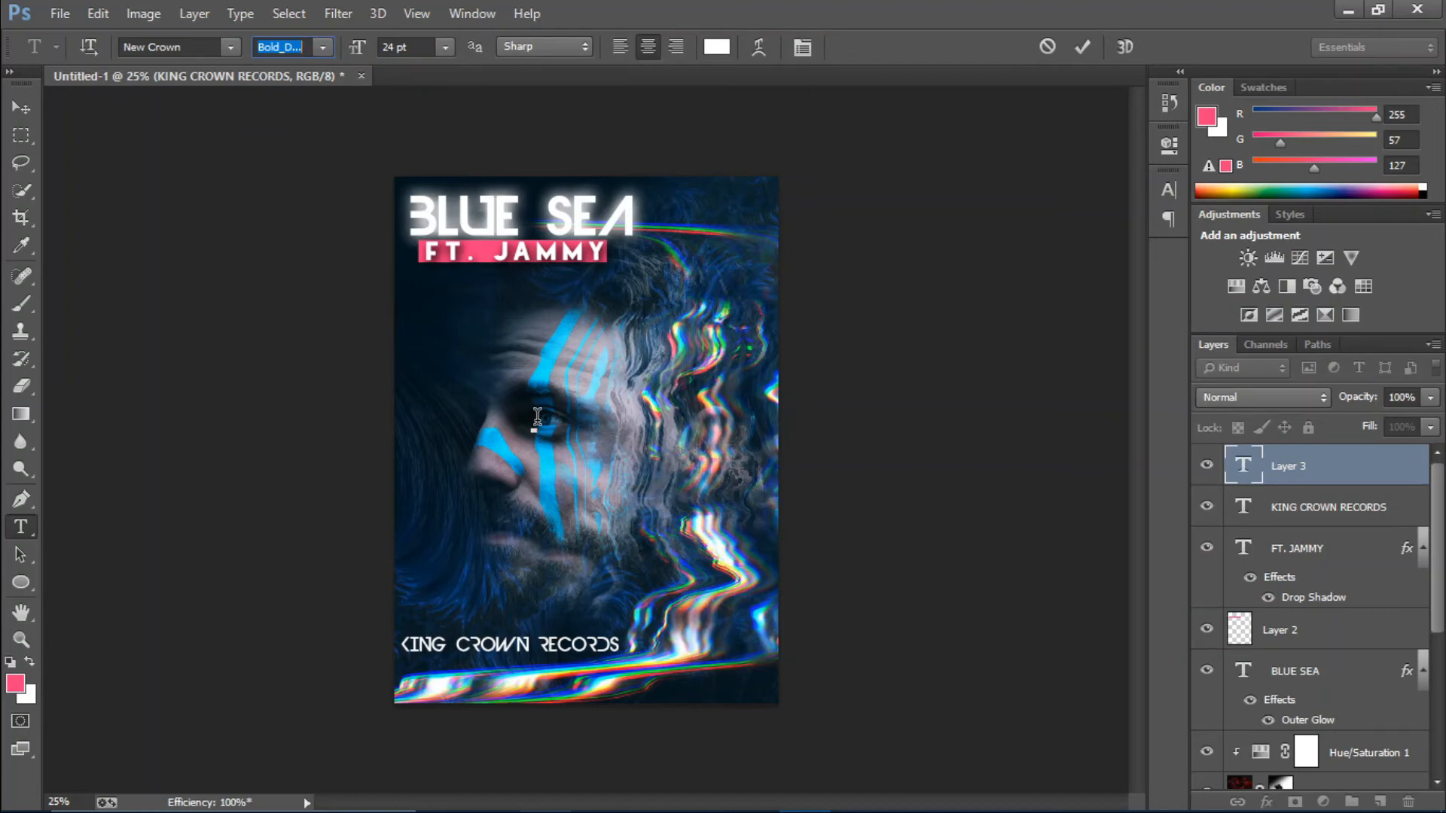
drag(550, 421, 540, 422)
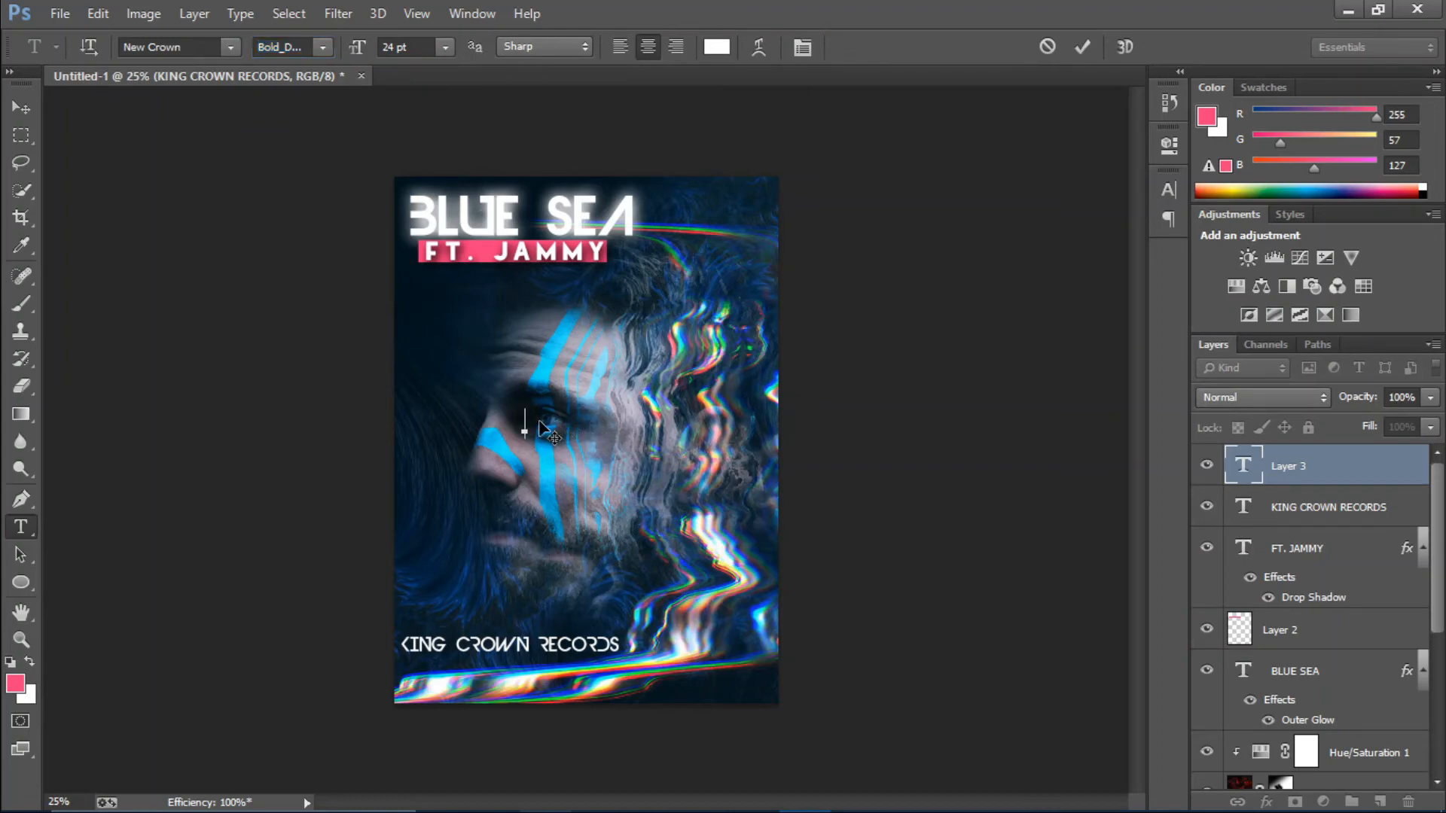
text(PRODUCED)
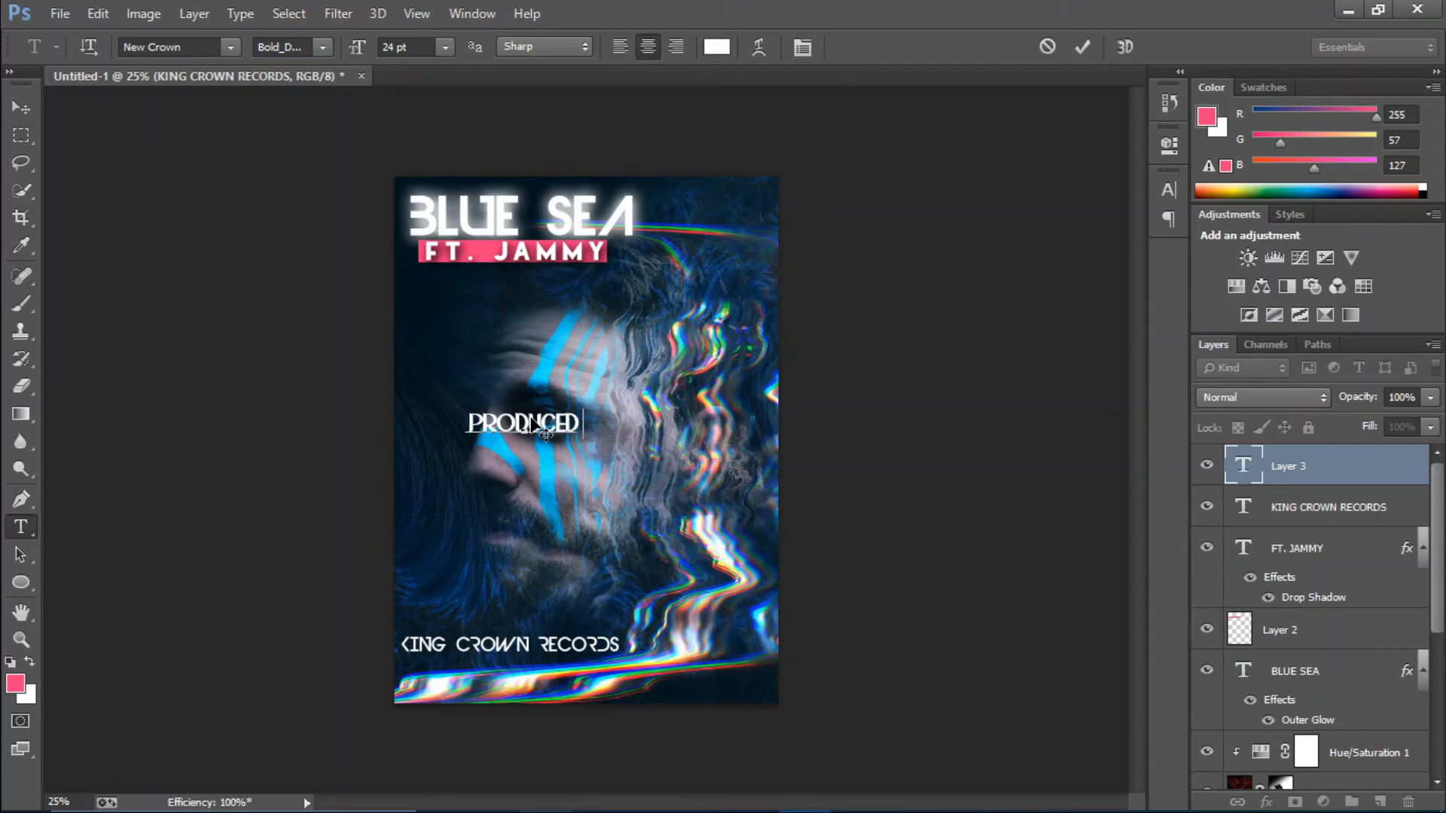
text( BY)
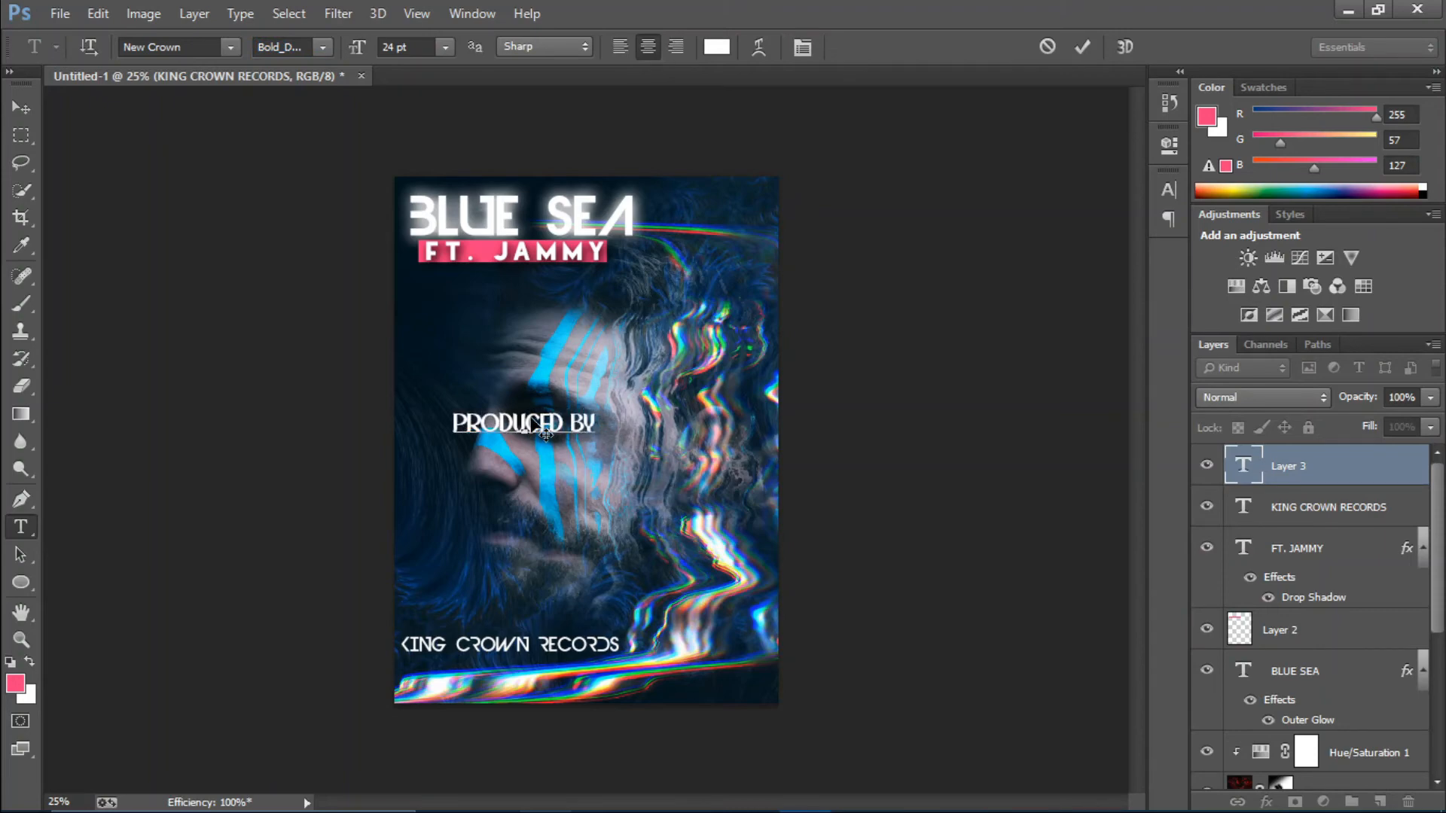
Step: Set the tracking of the PRODUCED BY text to 100
key(ctrl+a)
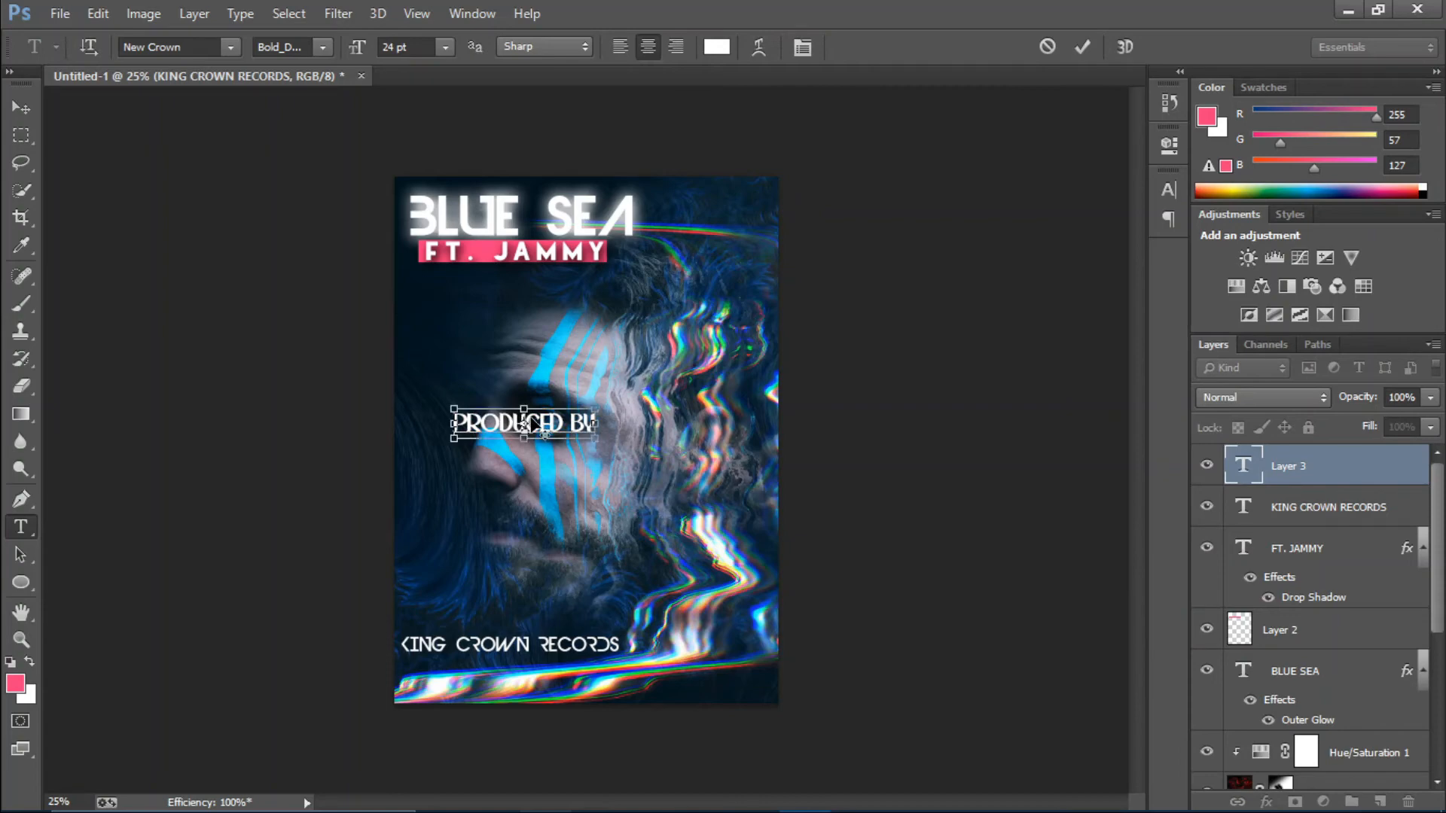
click(803, 47)
click(1082, 255)
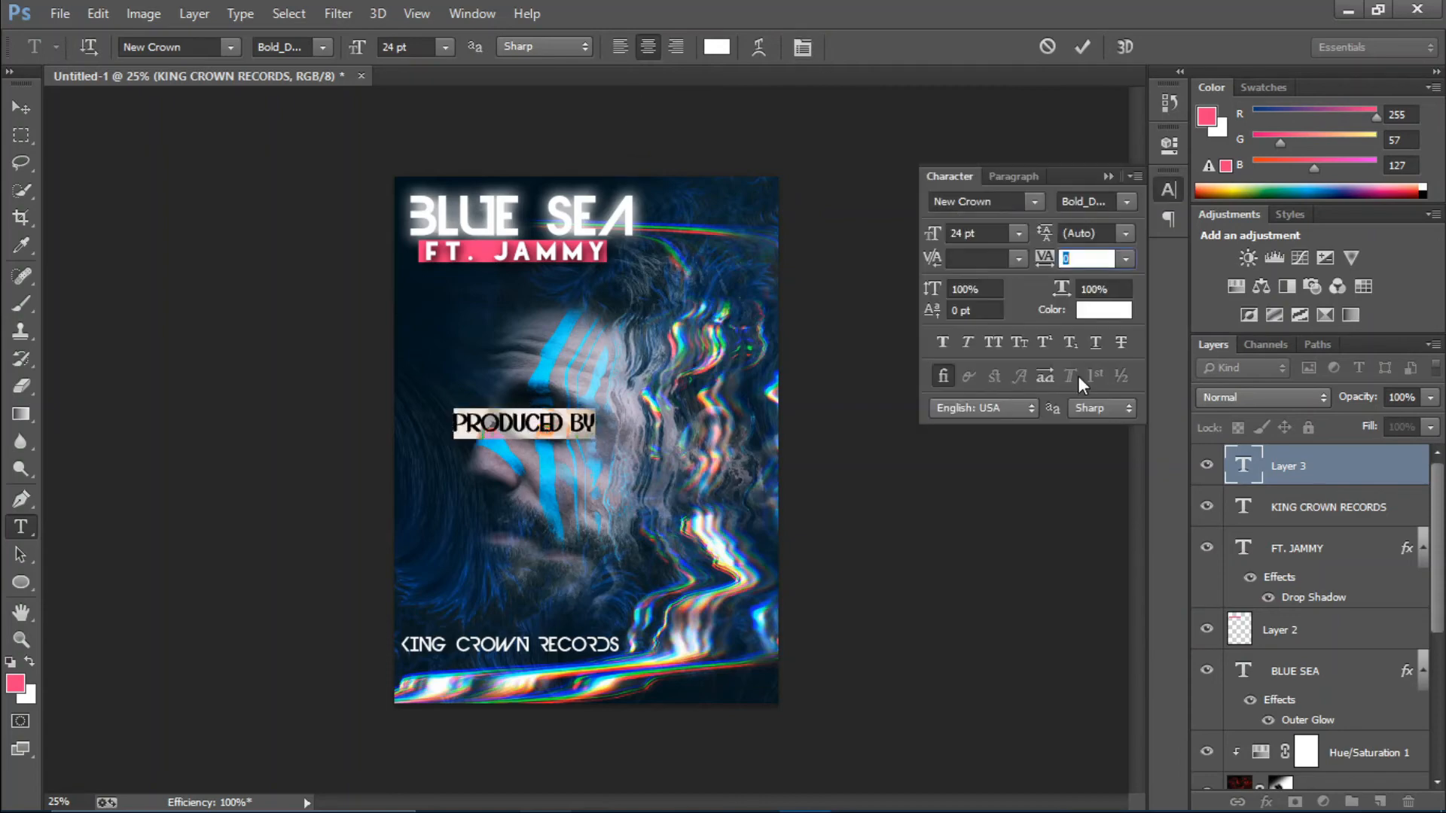
text(100)
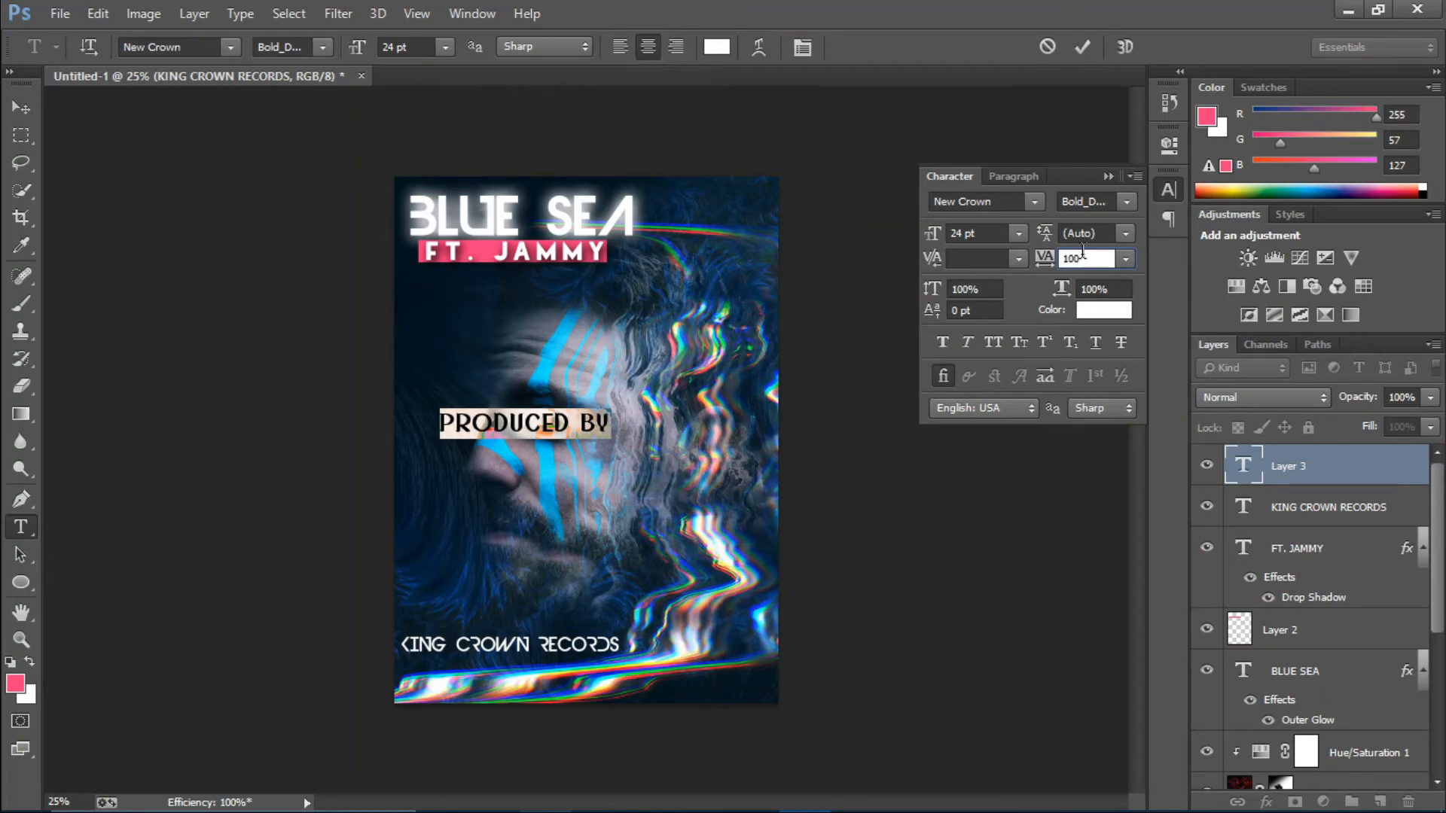
click(1079, 48)
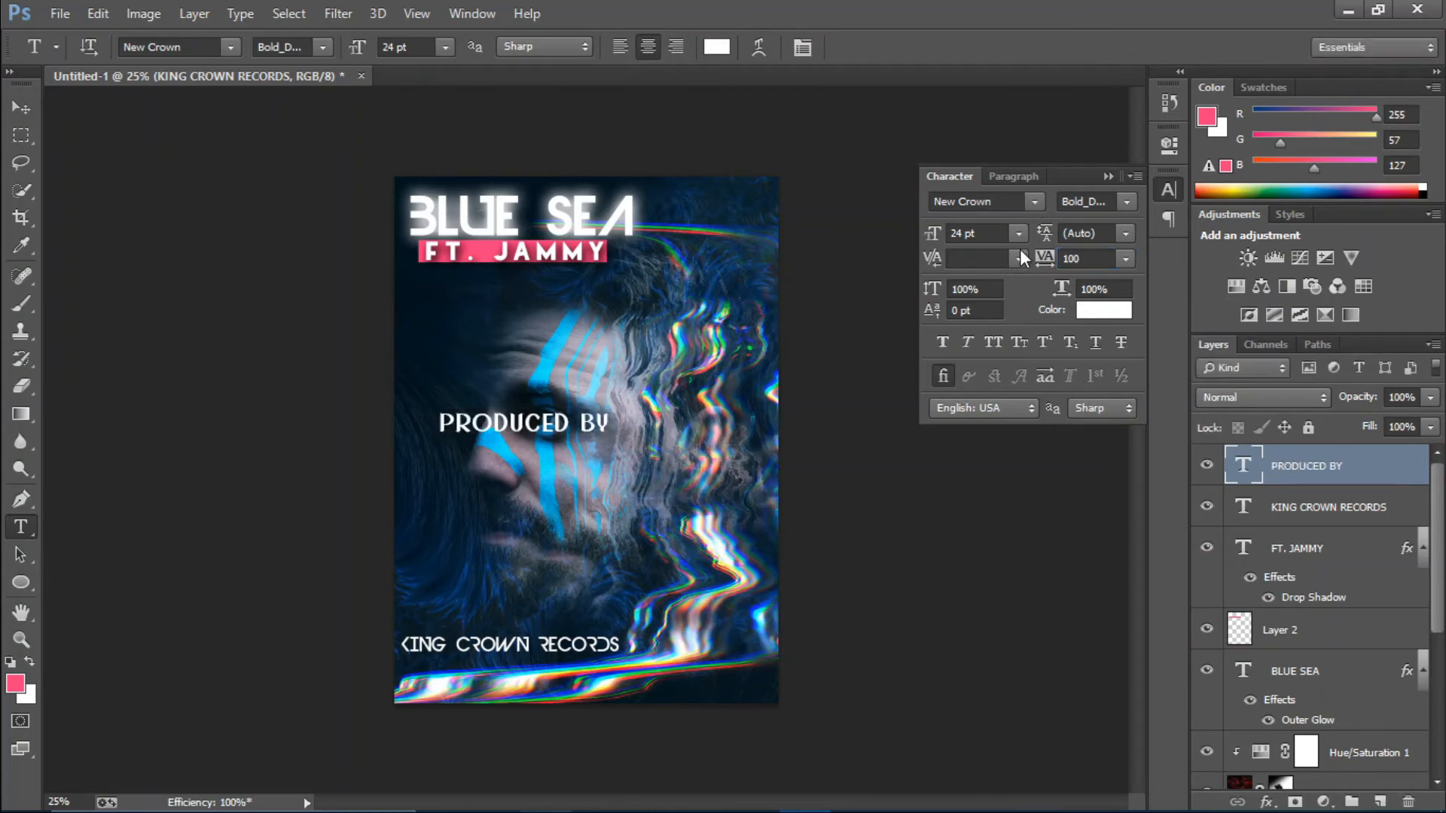
Step: Reduce the font size of the PRODUCED BY text to 16 pt
double_click(1242, 465)
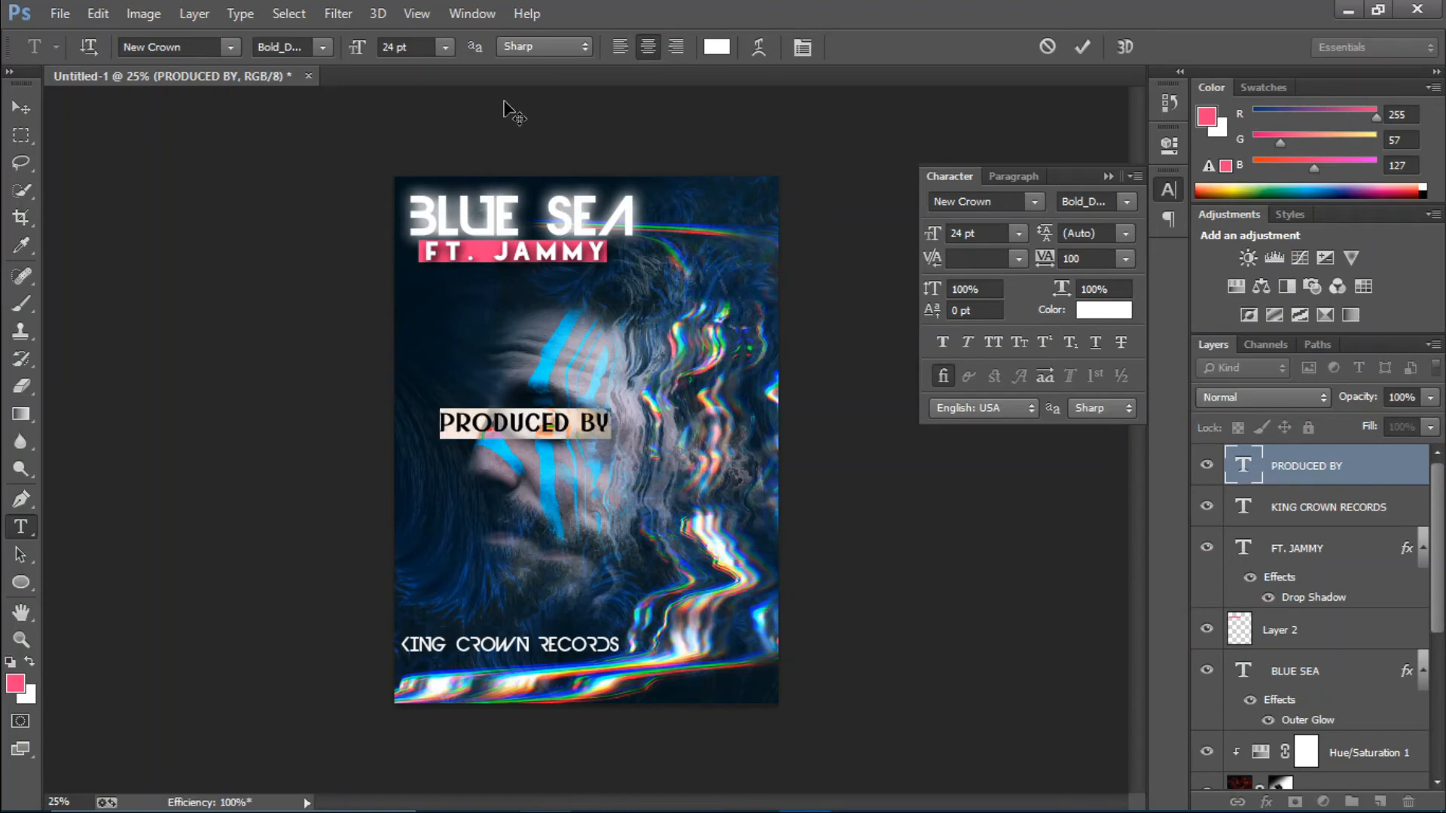
click(445, 47)
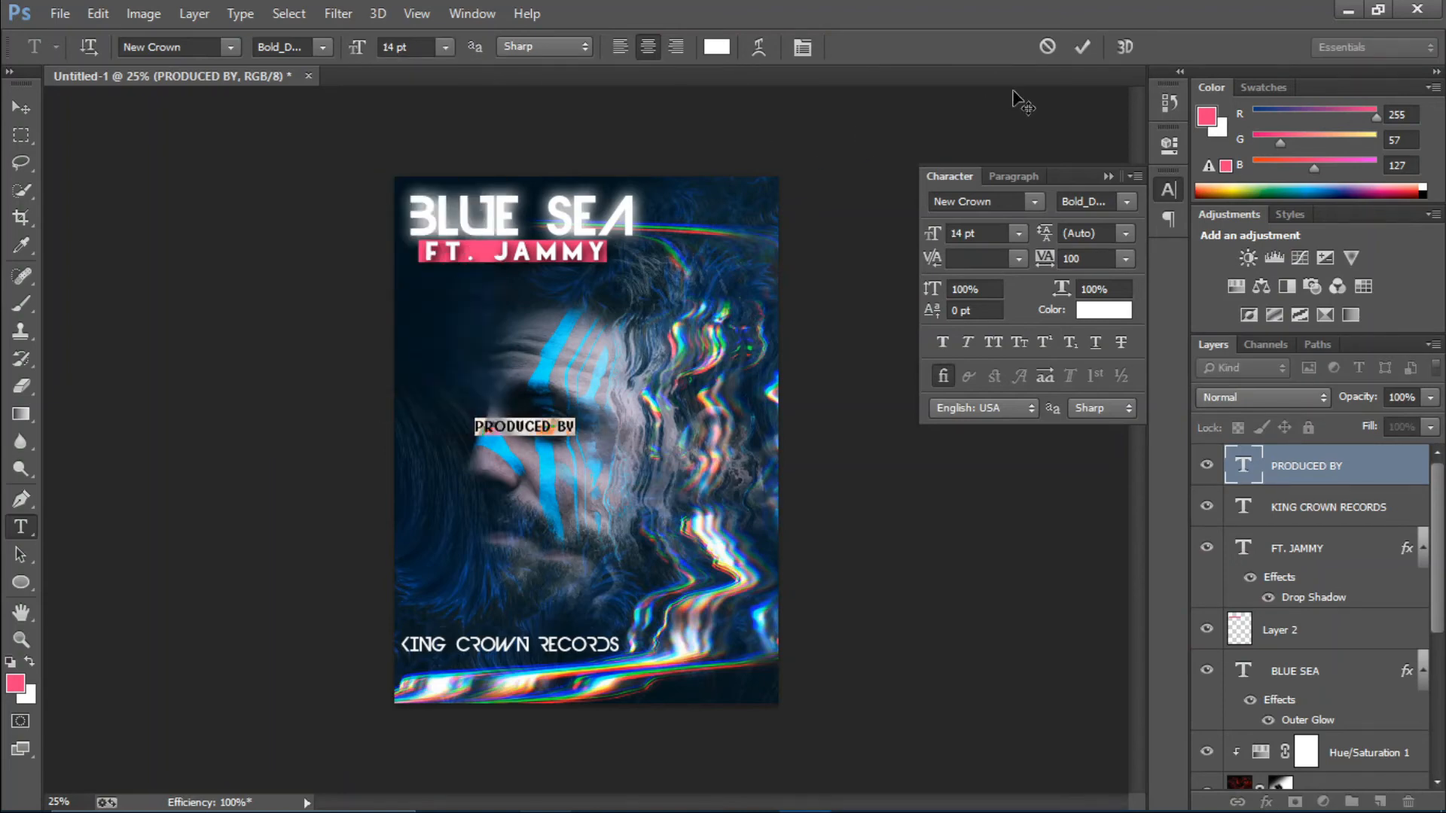
click(420, 43)
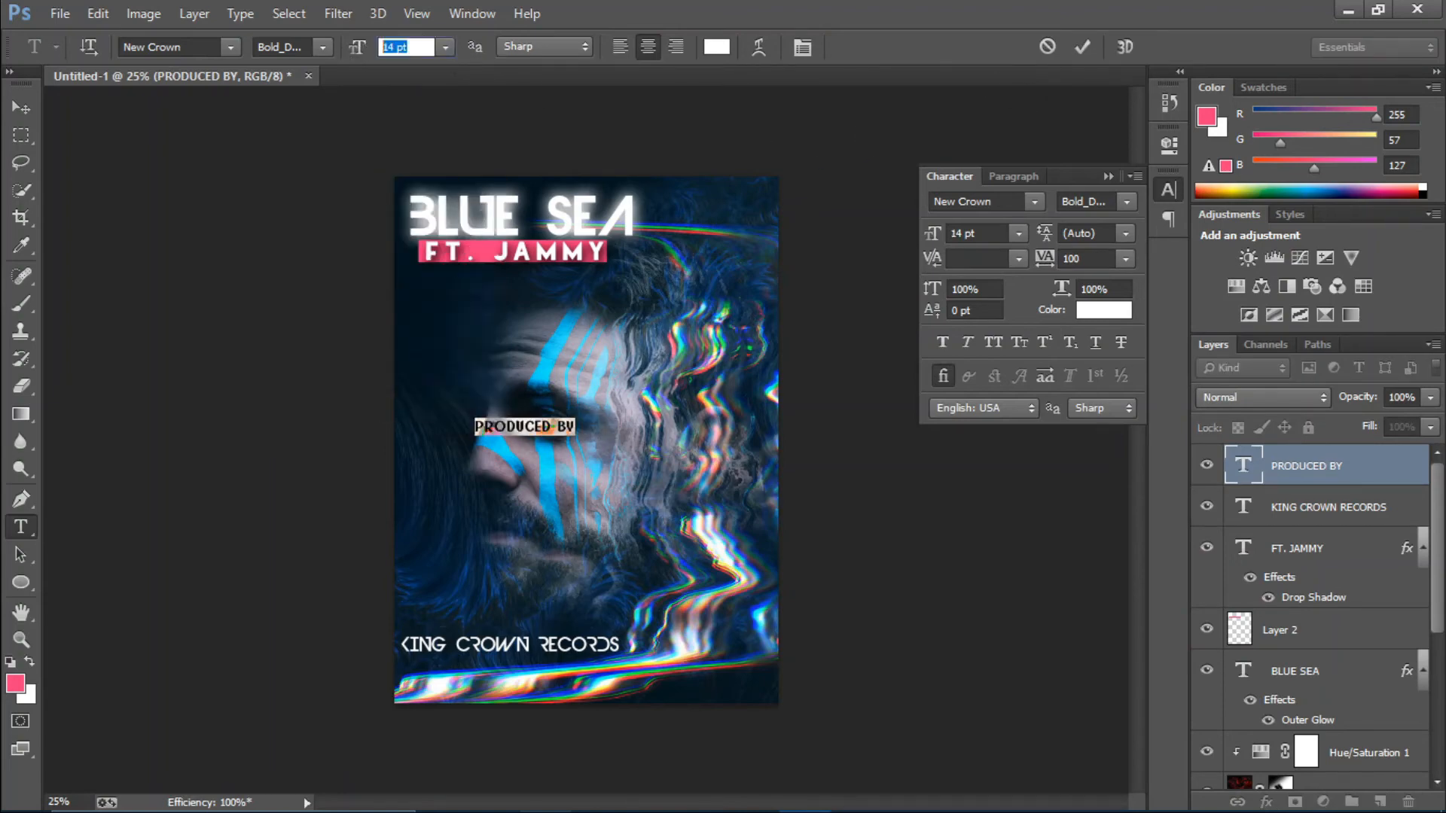
text(16)
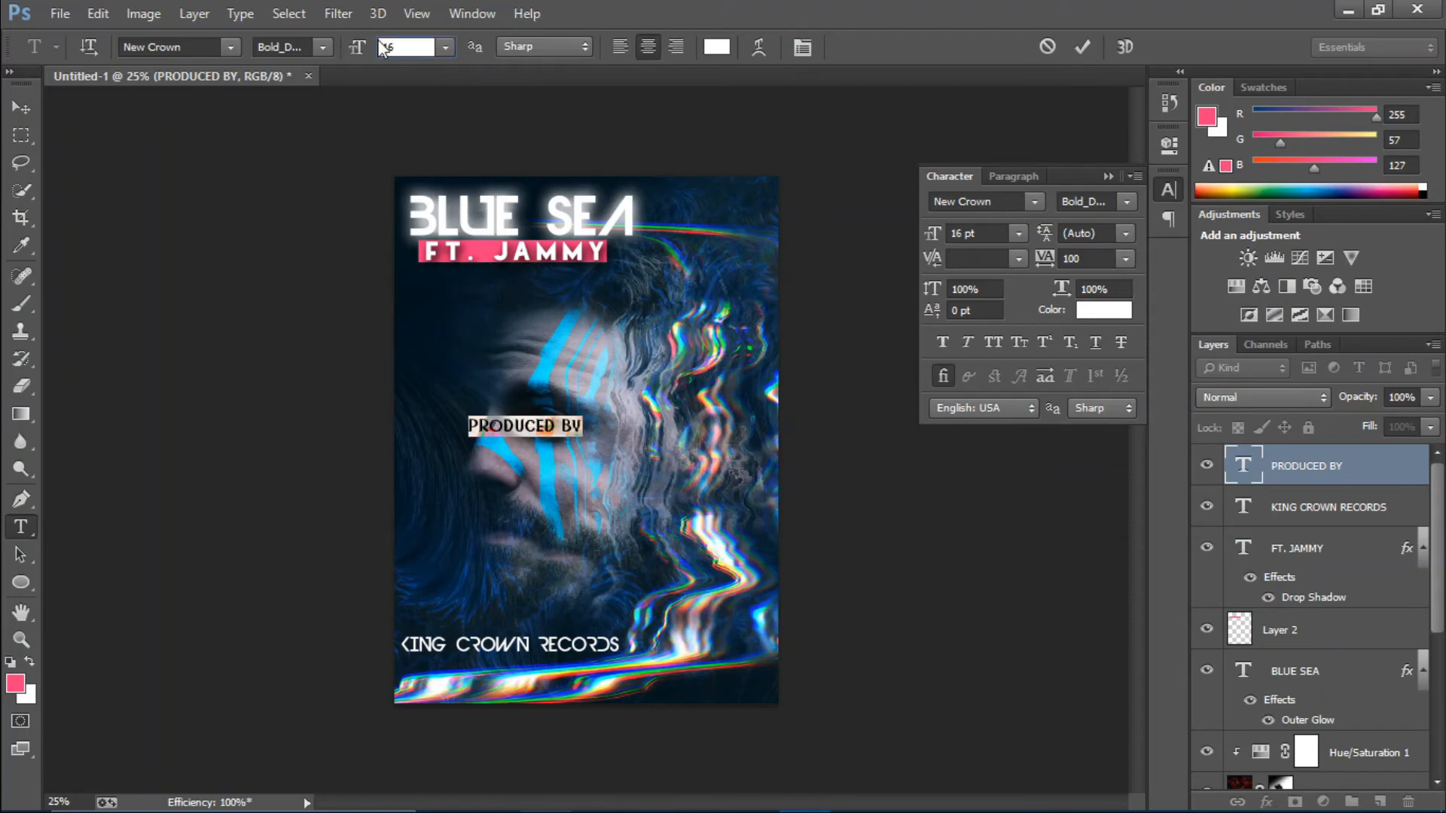
click(1084, 46)
Step: Widen the tracking of the PRODUCED BY text to 200
double_click(1246, 468)
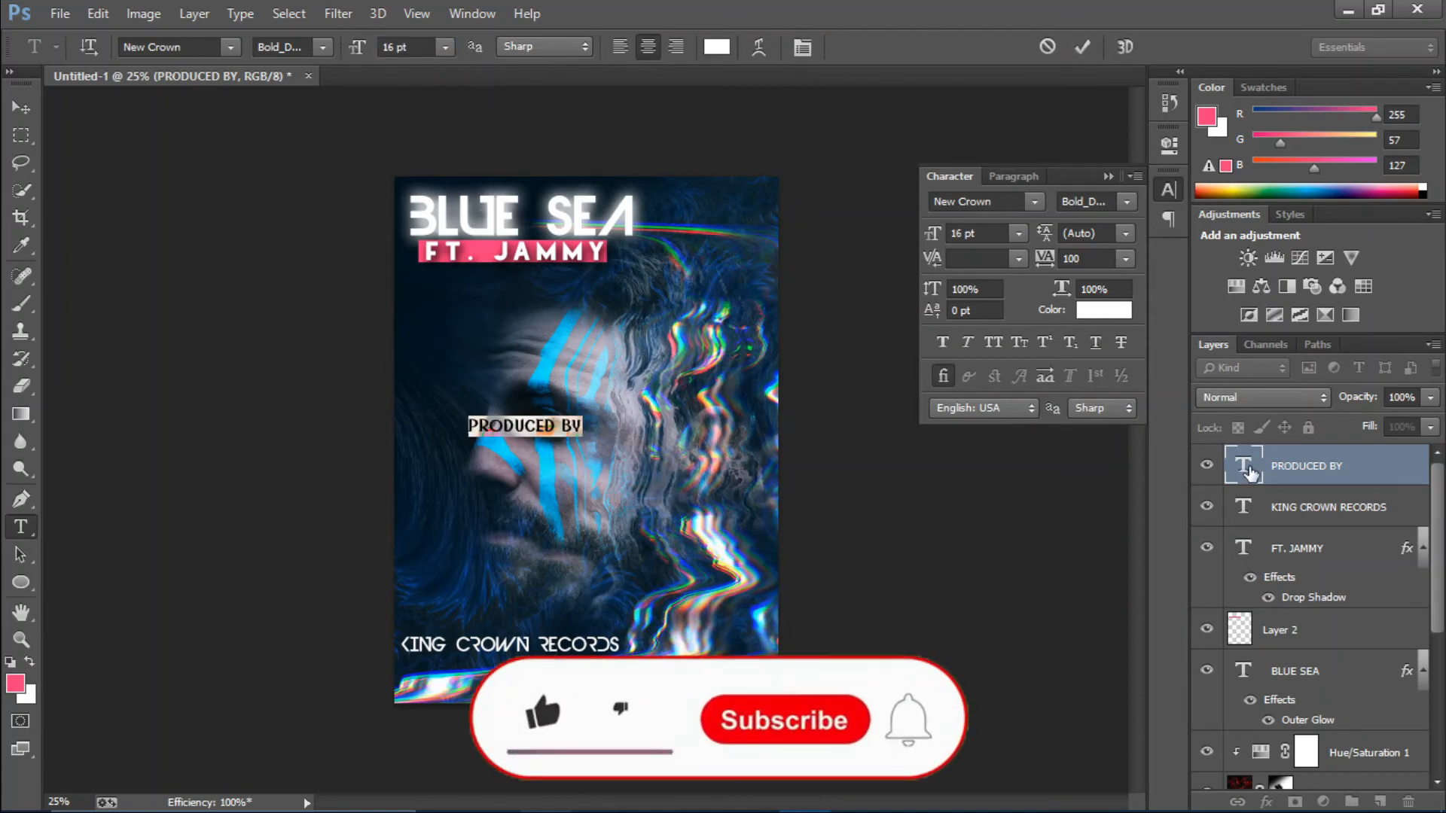
click(1088, 258)
text(200)
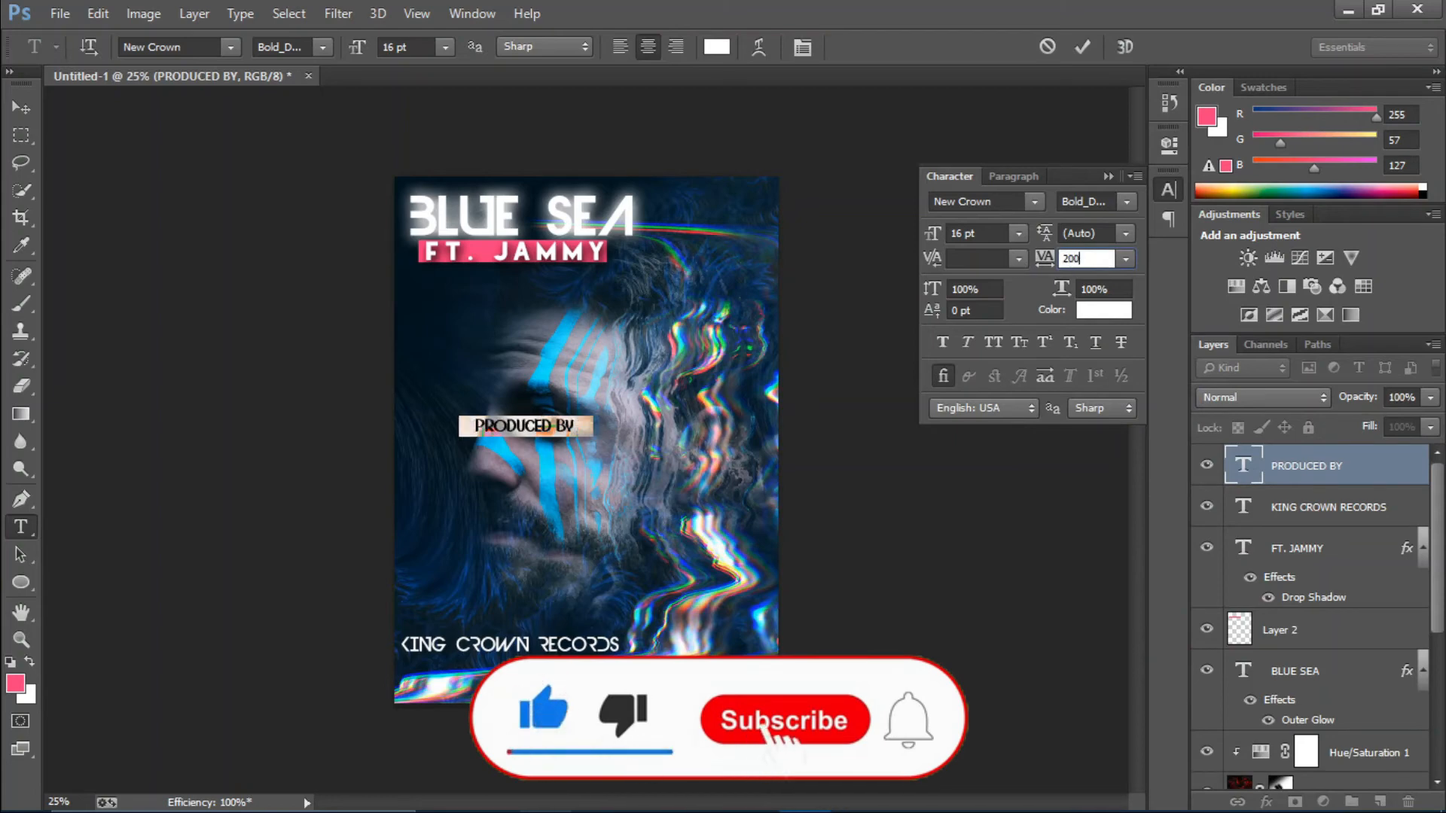
key(Return)
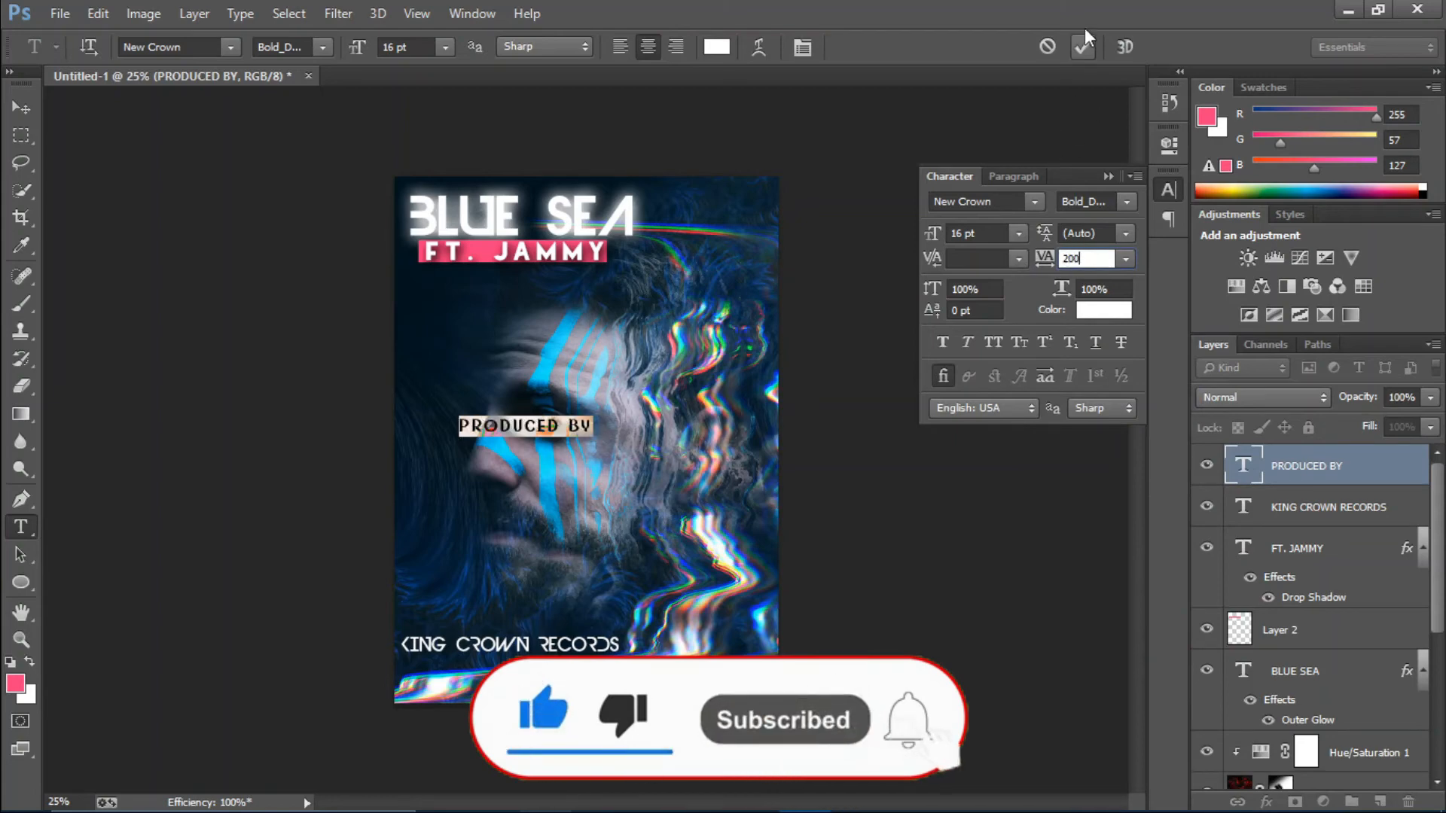
click(1086, 47)
Step: Move the PRODUCED BY line to the poster's lower left, directly above the KING CROWN RECORDS line
click(613, 427)
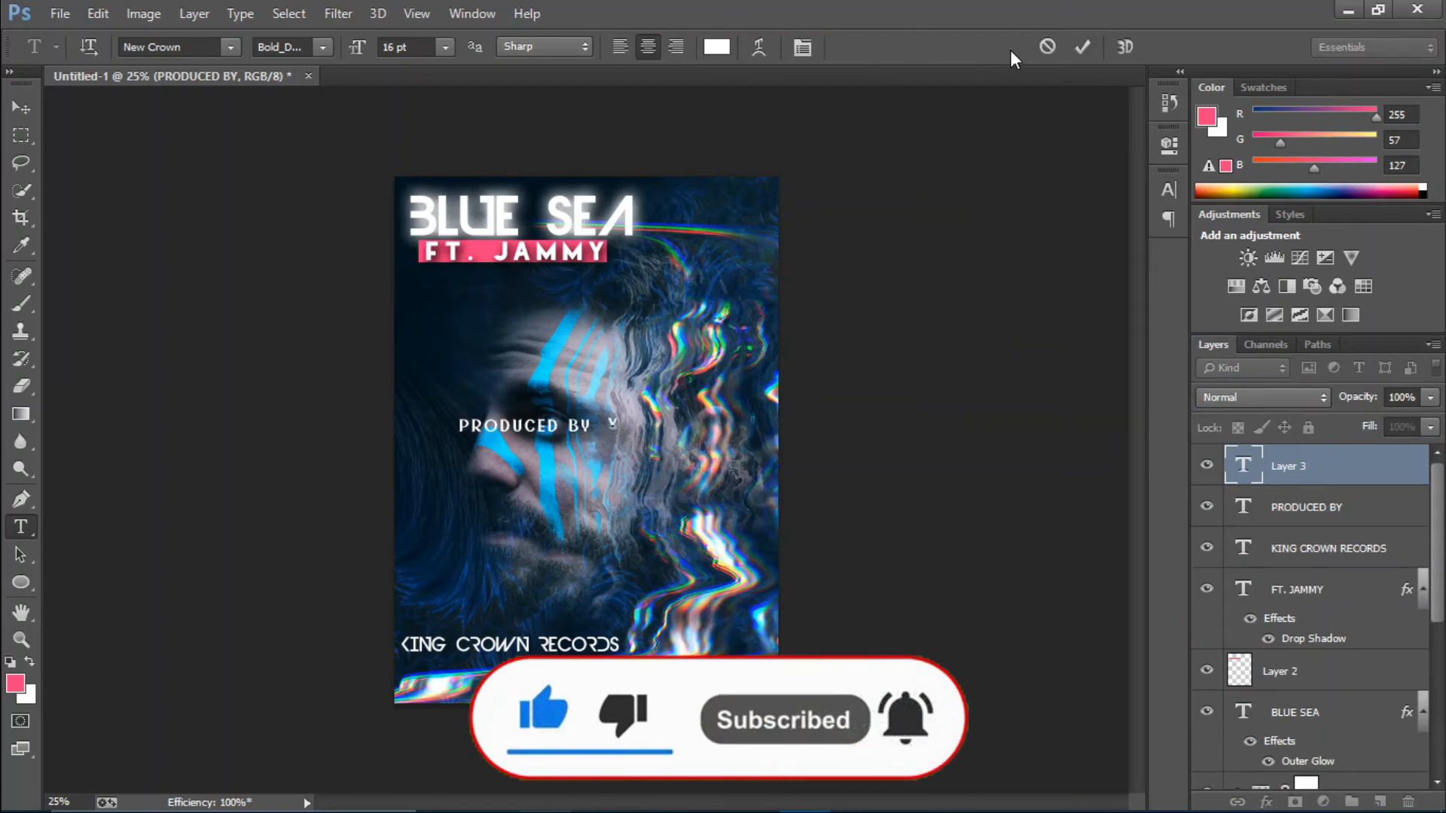
click(1047, 47)
key(v)
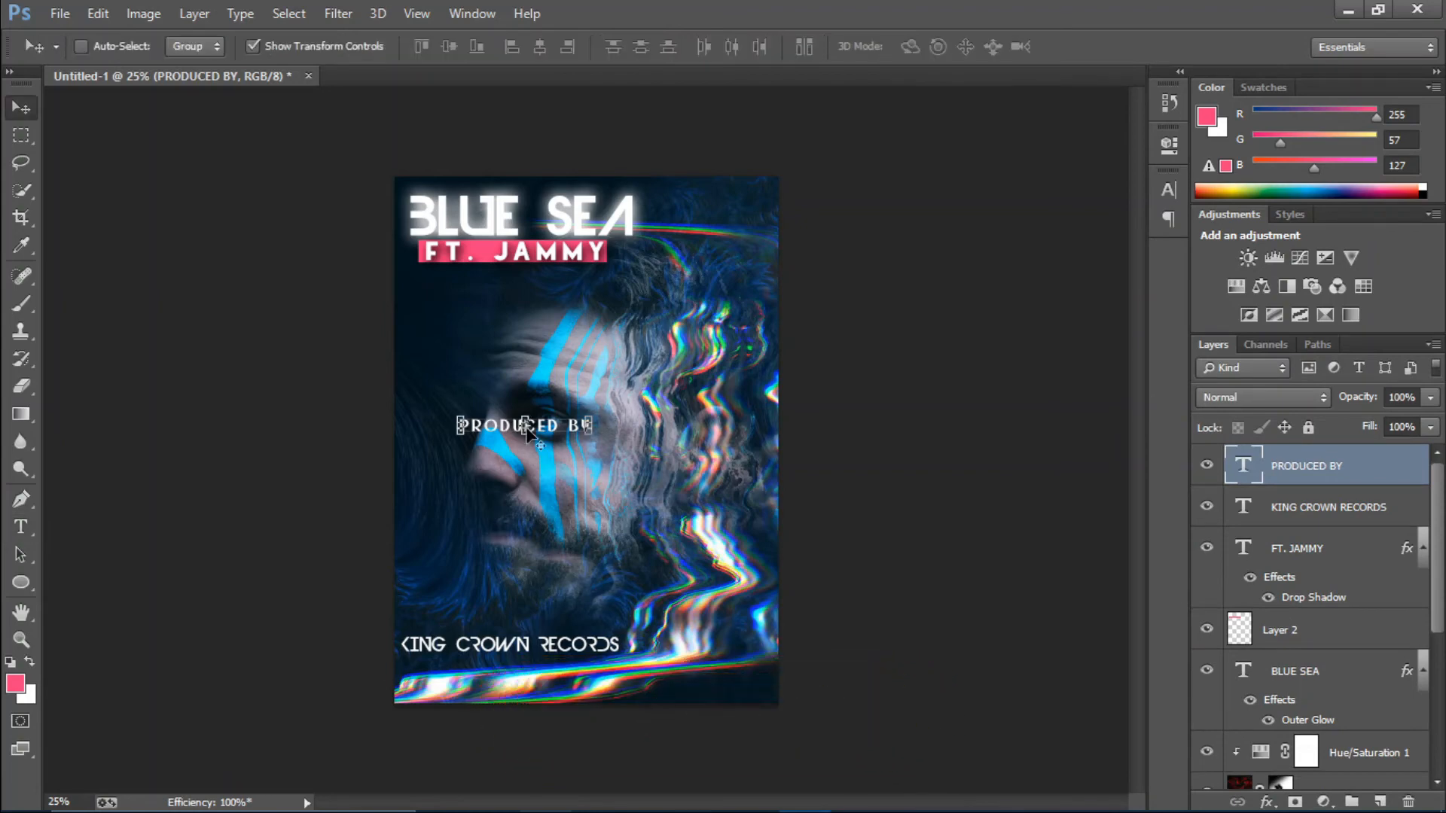
drag(525, 427, 511, 626)
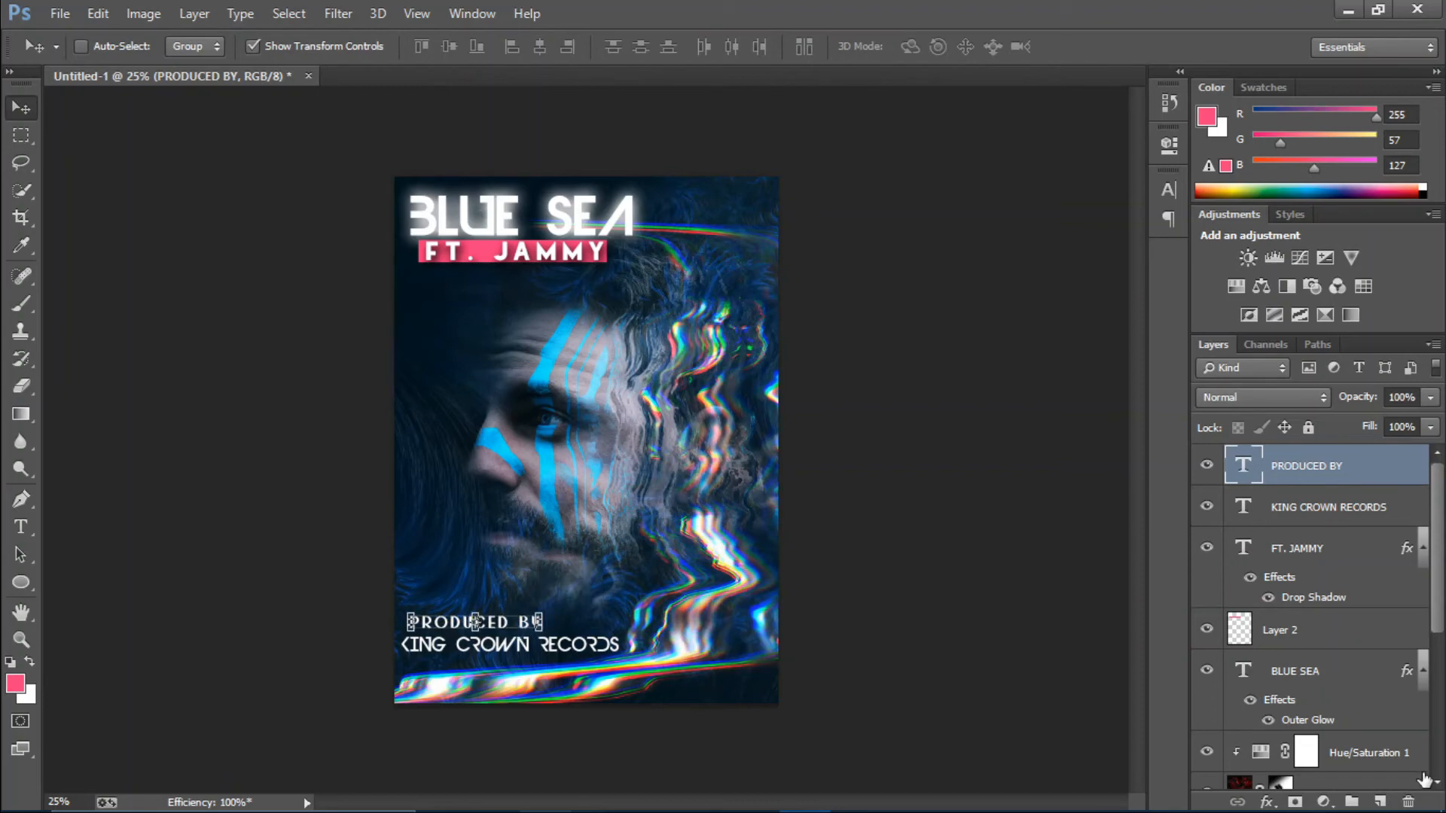
Step: Duplicate the pink bar, order the copy directly beneath the PRODUCED BY layer and position it behind that text, reaching past the poster's left edge
click(1352, 646)
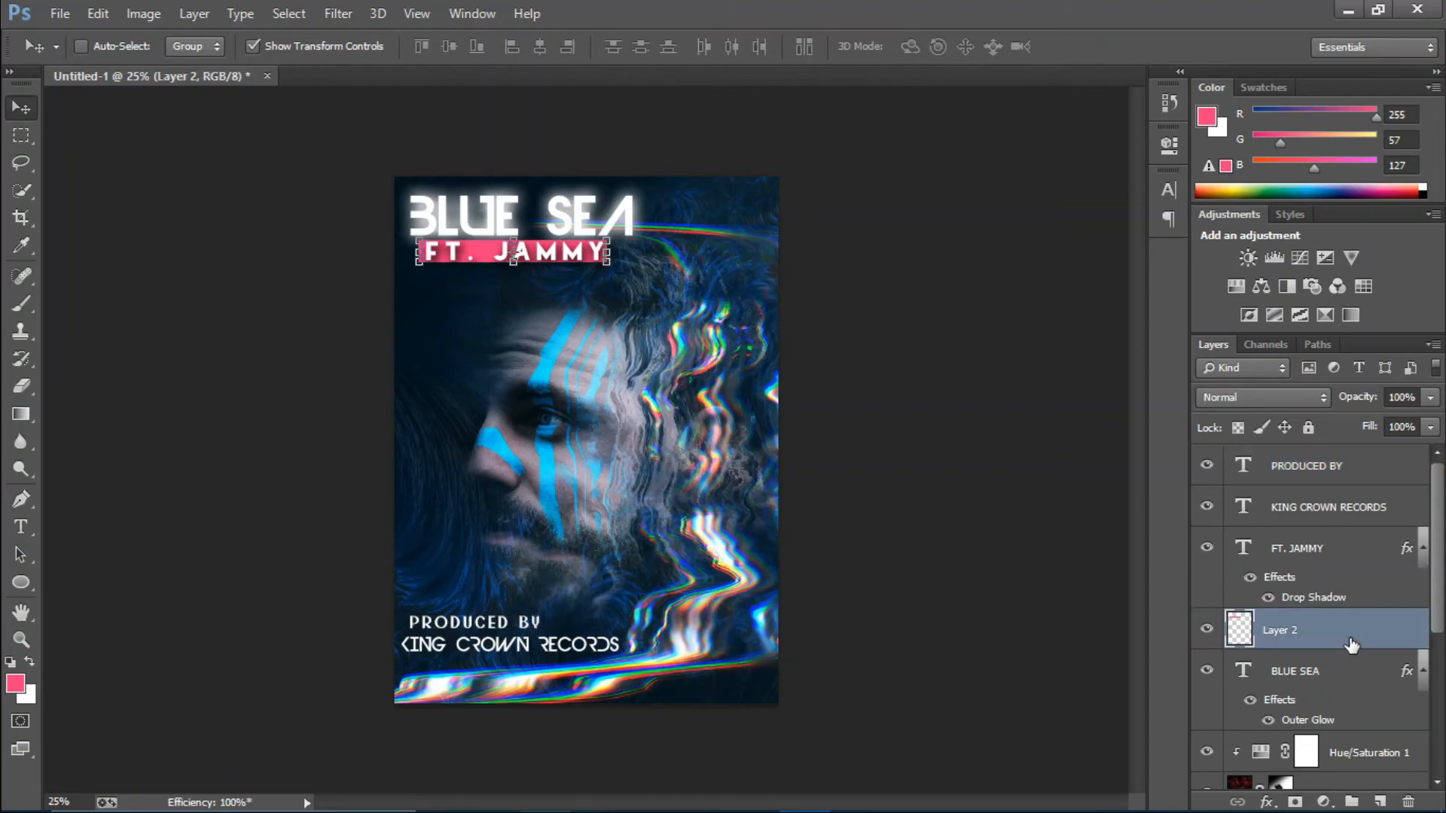
key(ctrl+j)
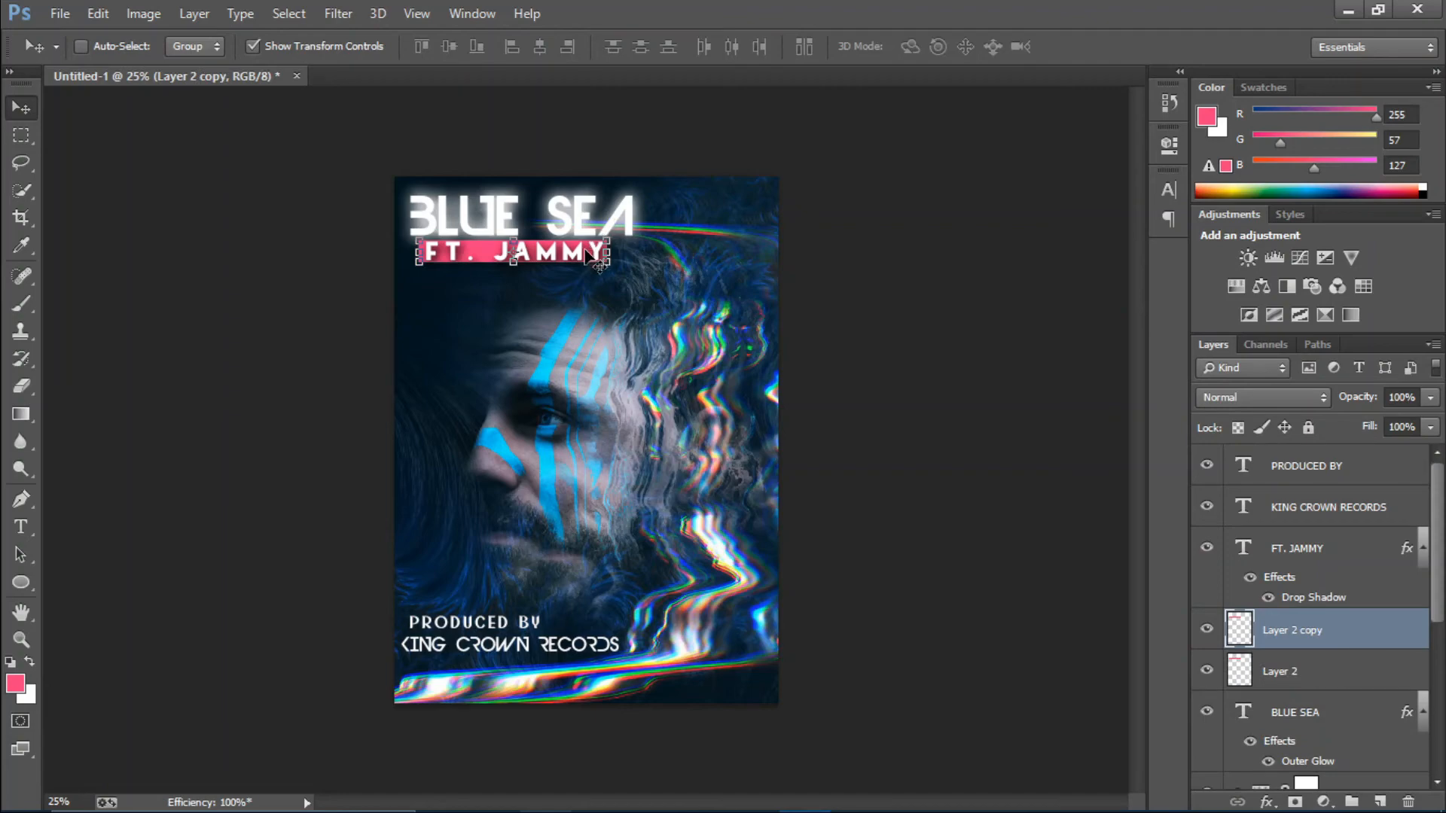
drag(1321, 641, 1314, 488)
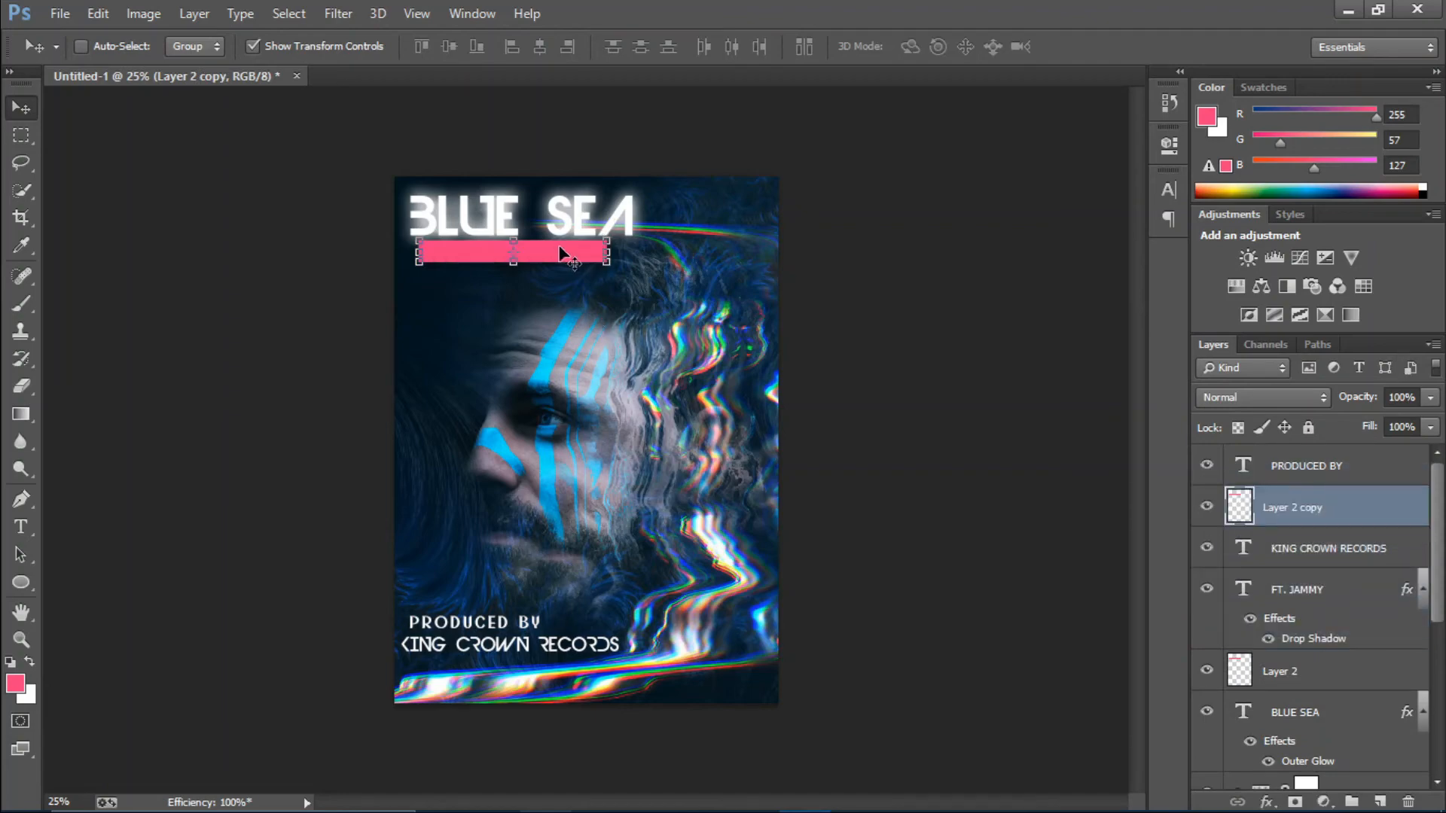
drag(561, 253, 511, 624)
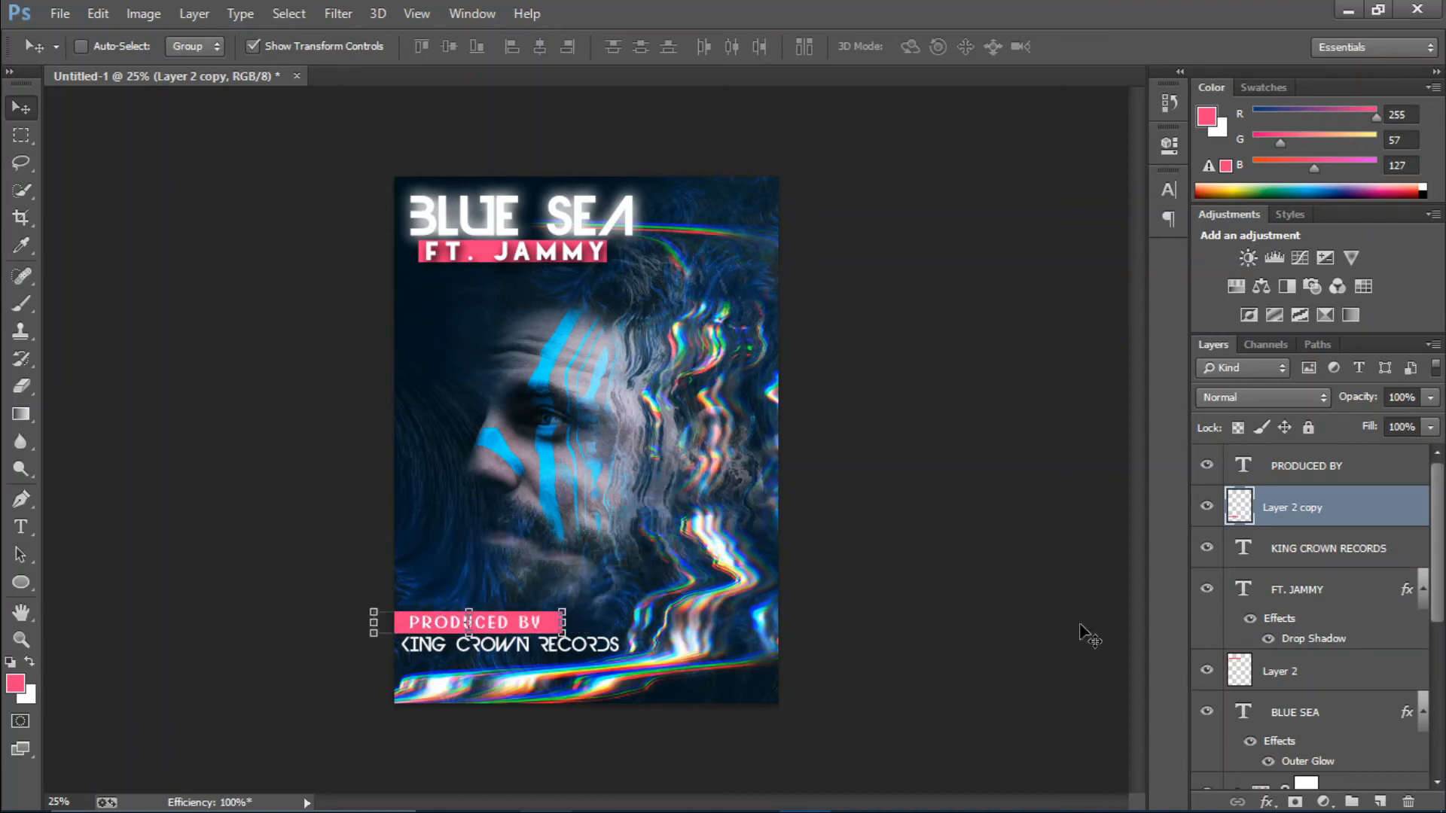
Step: Copy the Drop Shadow layer style from the featured-artist text onto the PRODUCED BY text
click(1376, 471)
right_click(1377, 583)
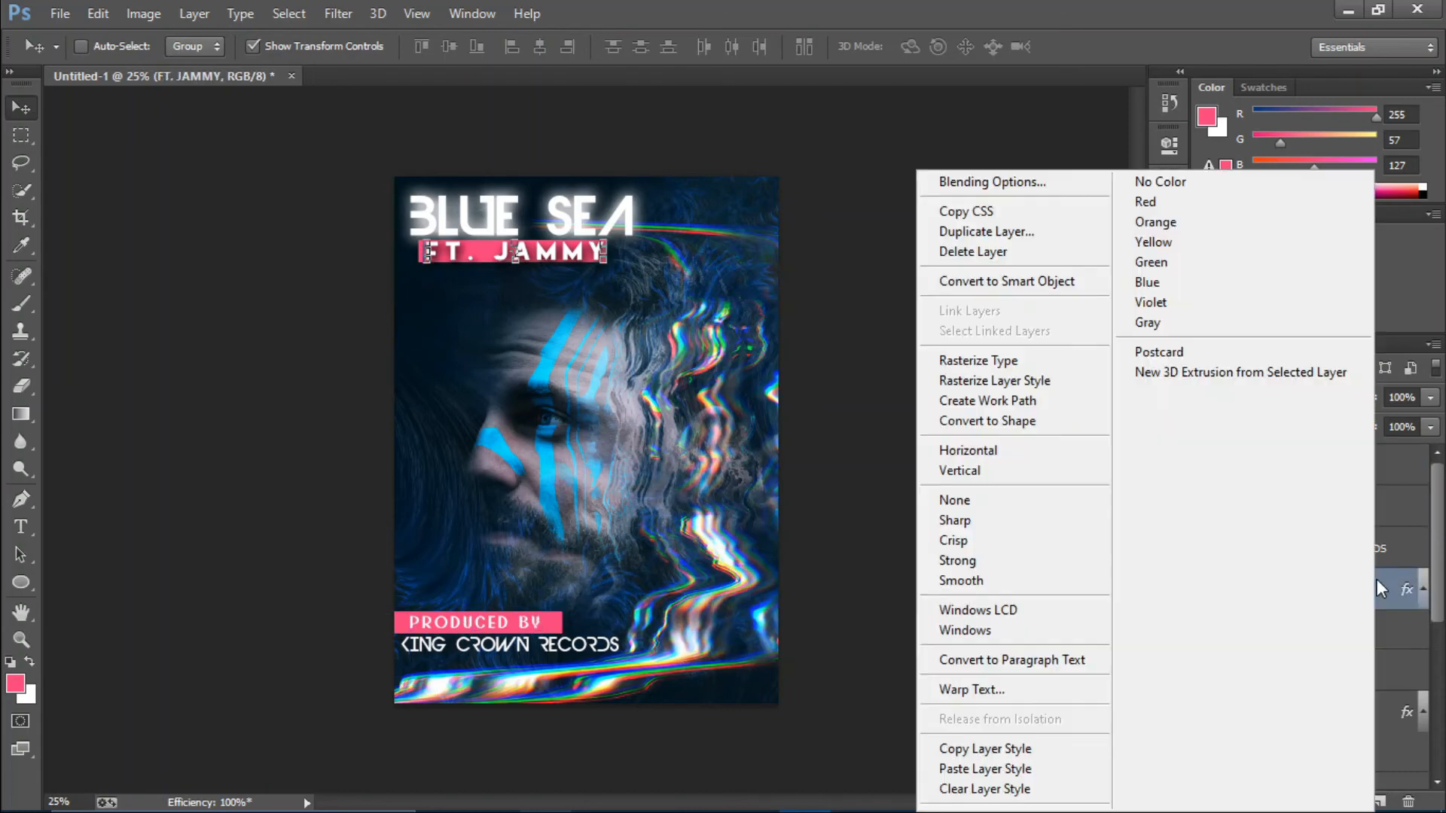
click(1048, 745)
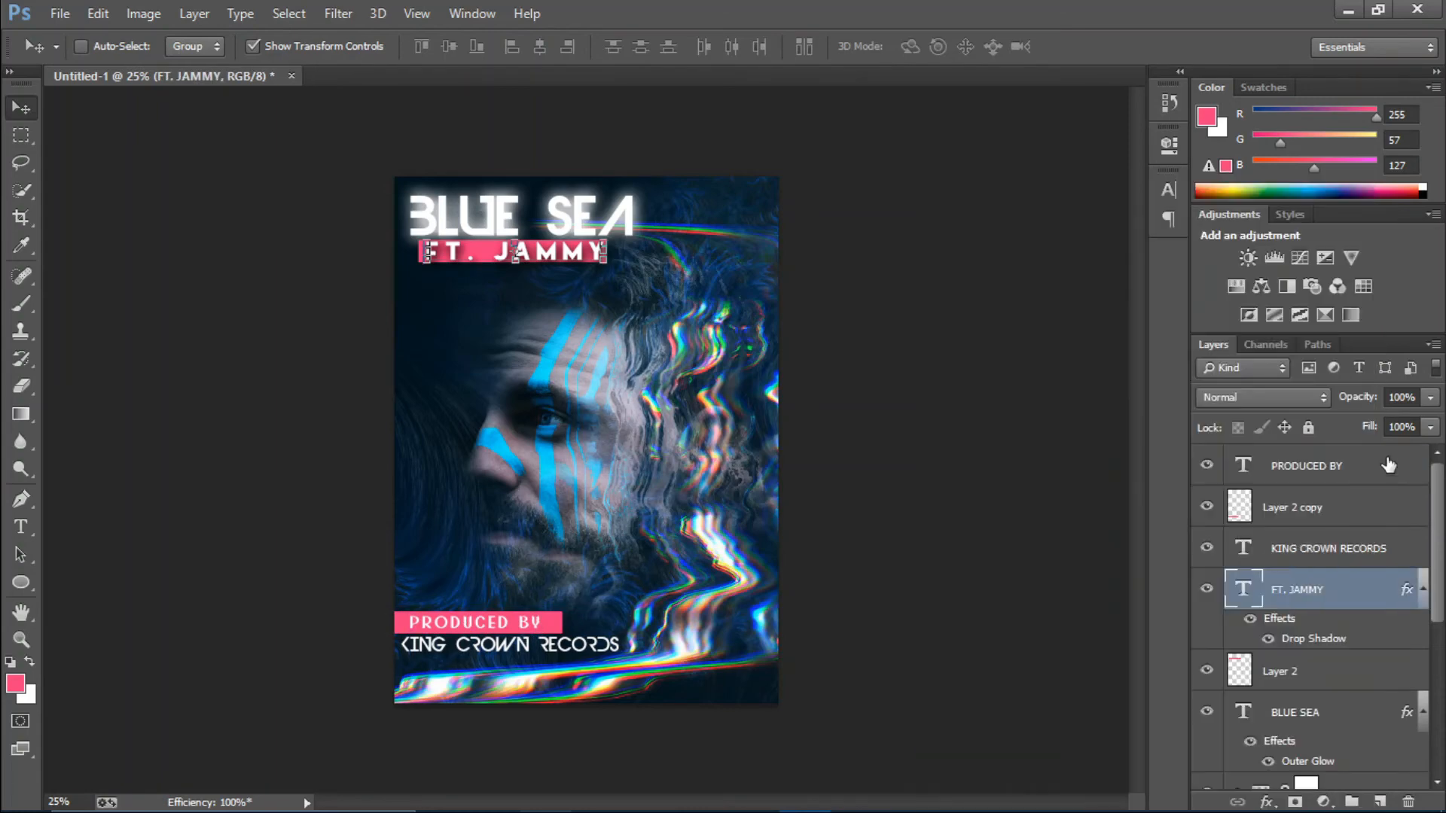
right_click(1398, 468)
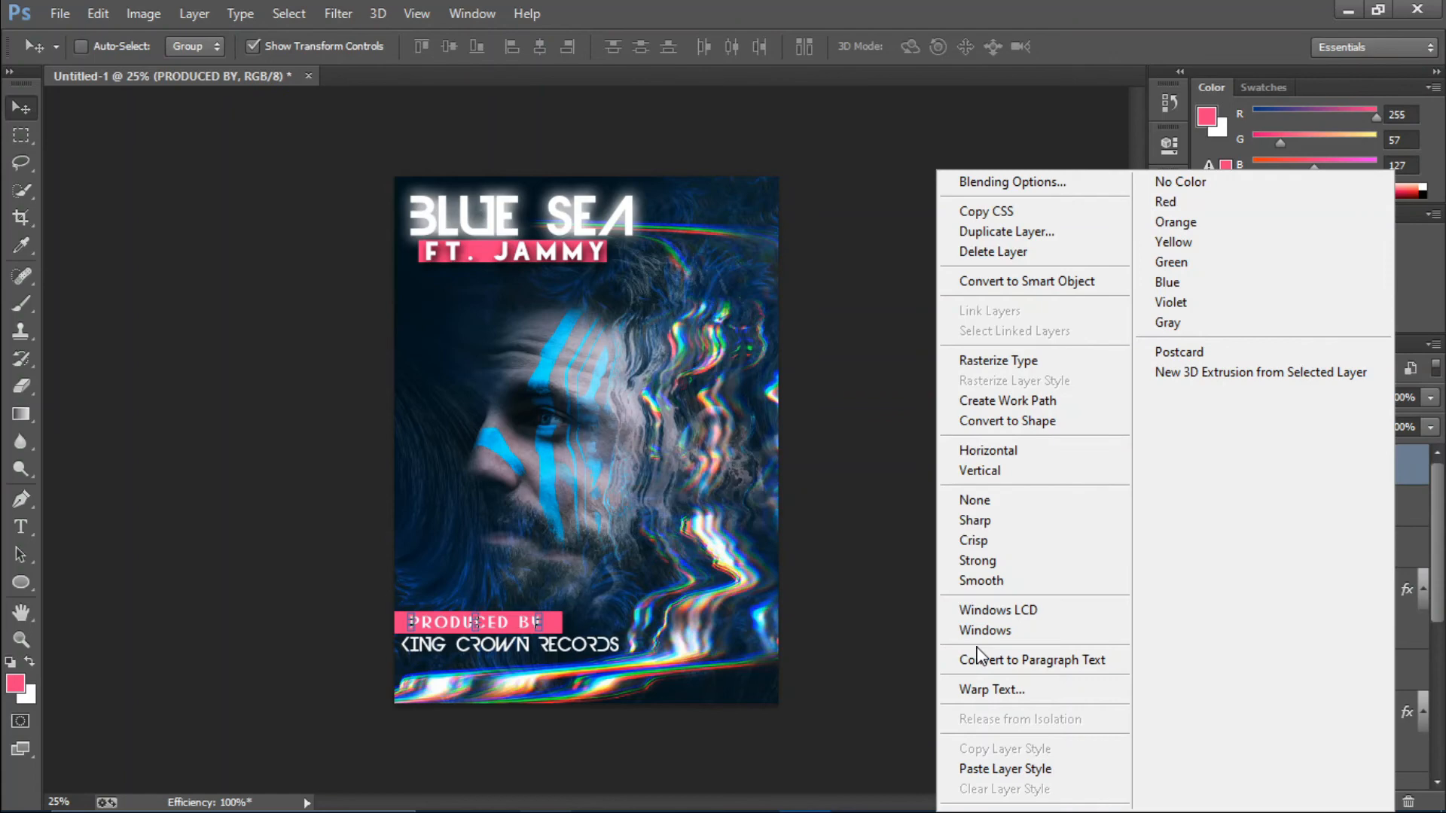
click(1004, 769)
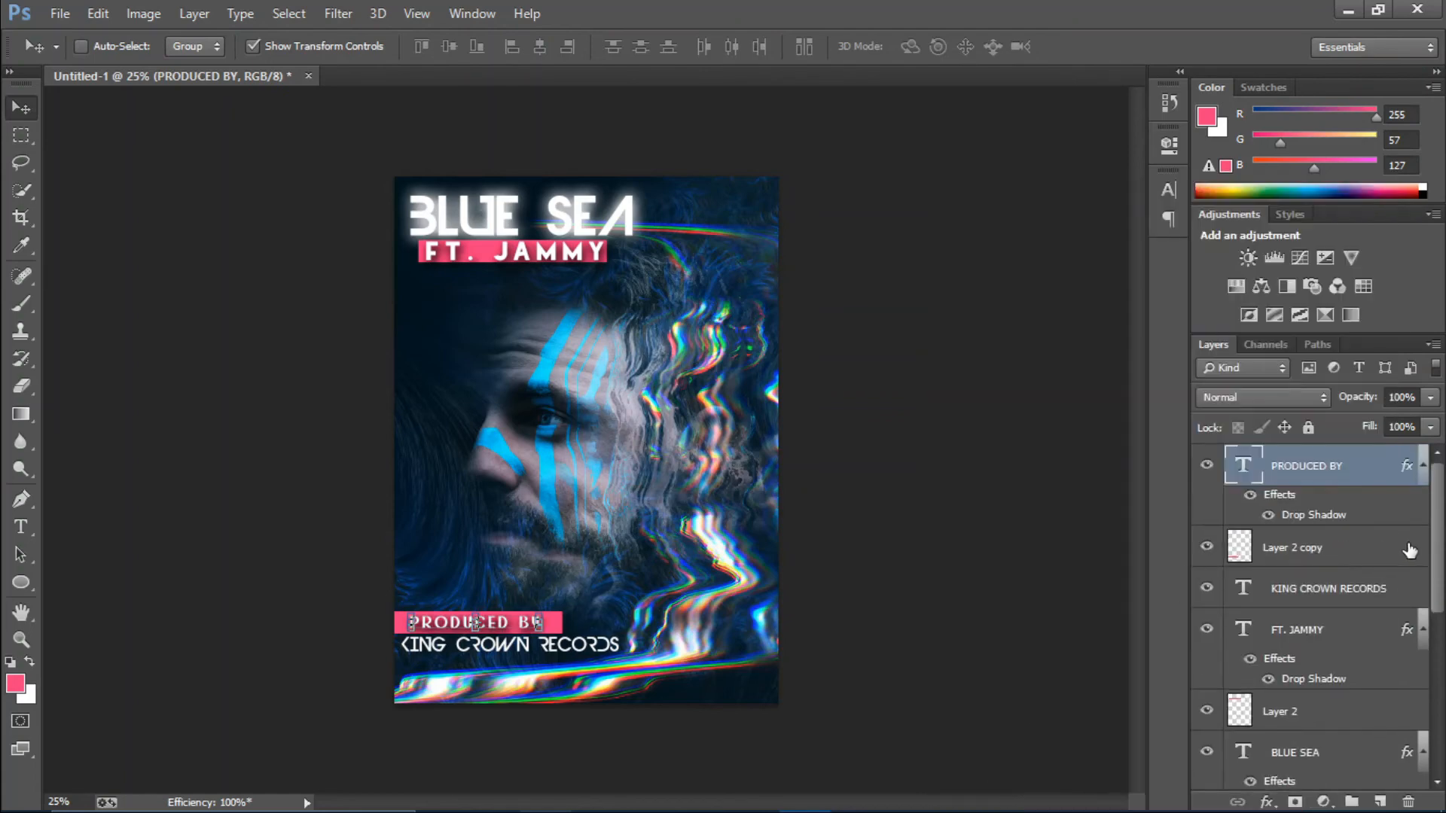
drag(1433, 555, 1413, 721)
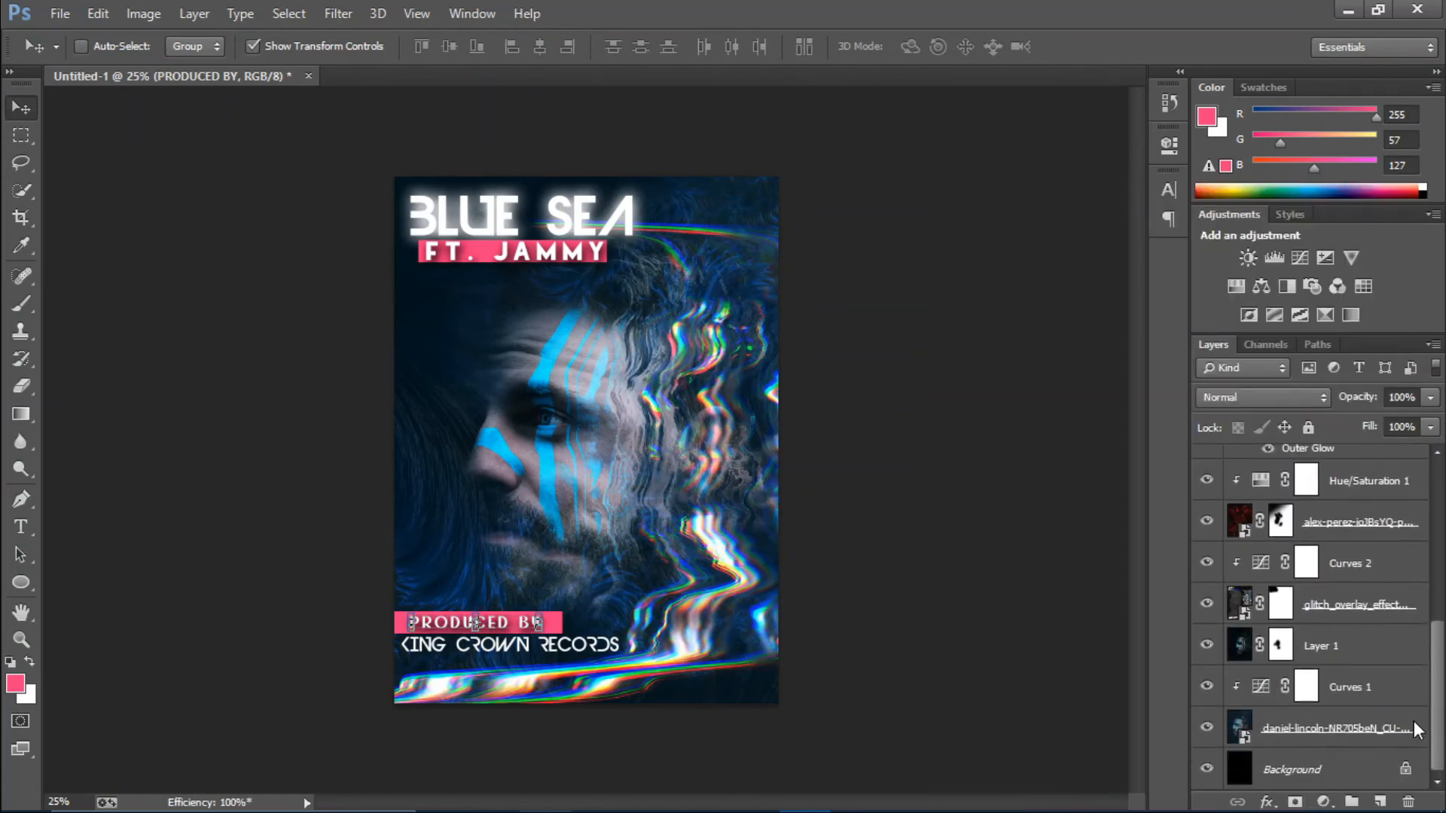
Step: Group all the text layers and their pink bars, from PRODUCED BY down to BLUE SEA, and name the group Text
click(1364, 769)
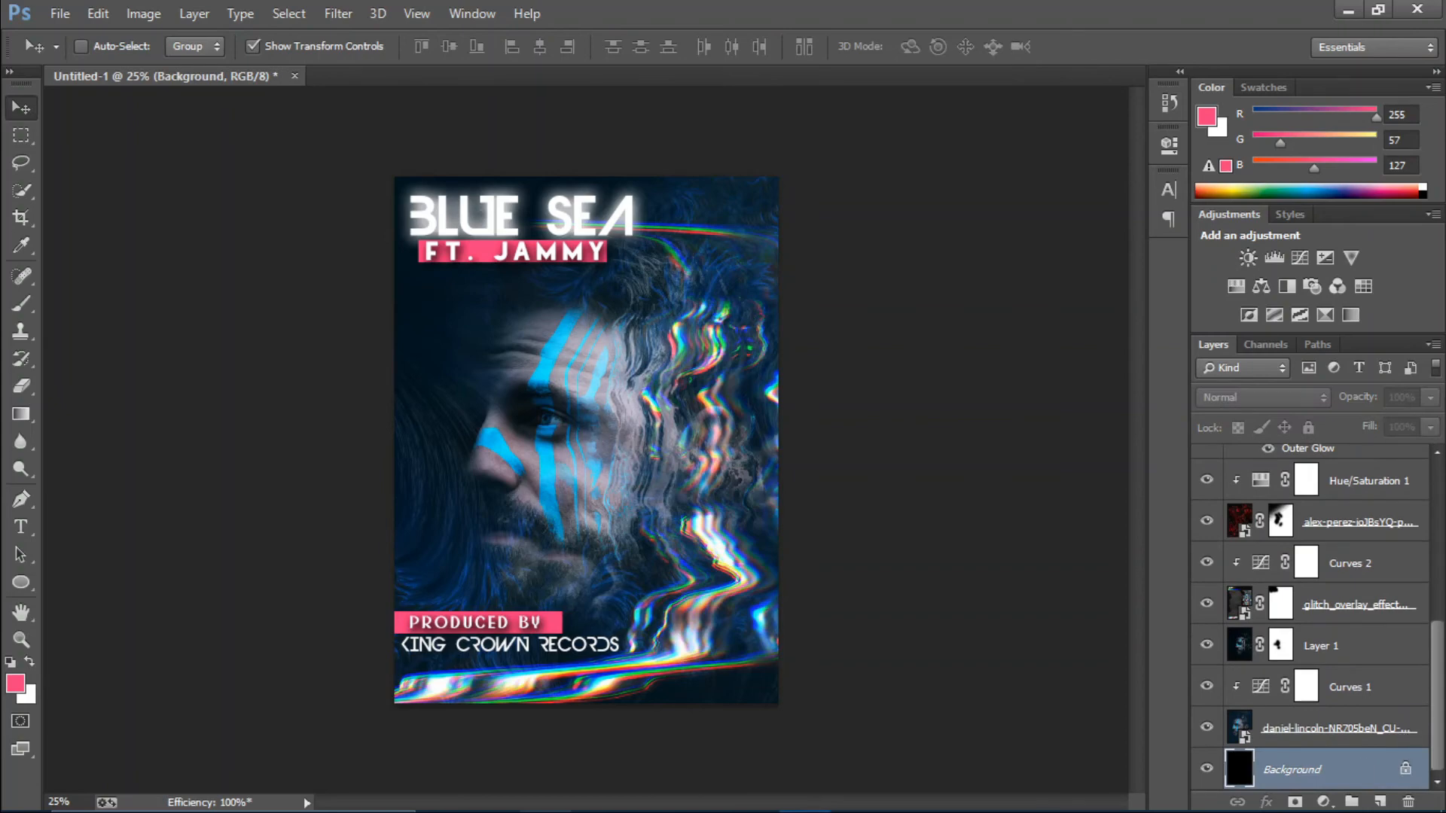
drag(1438, 636, 1440, 457)
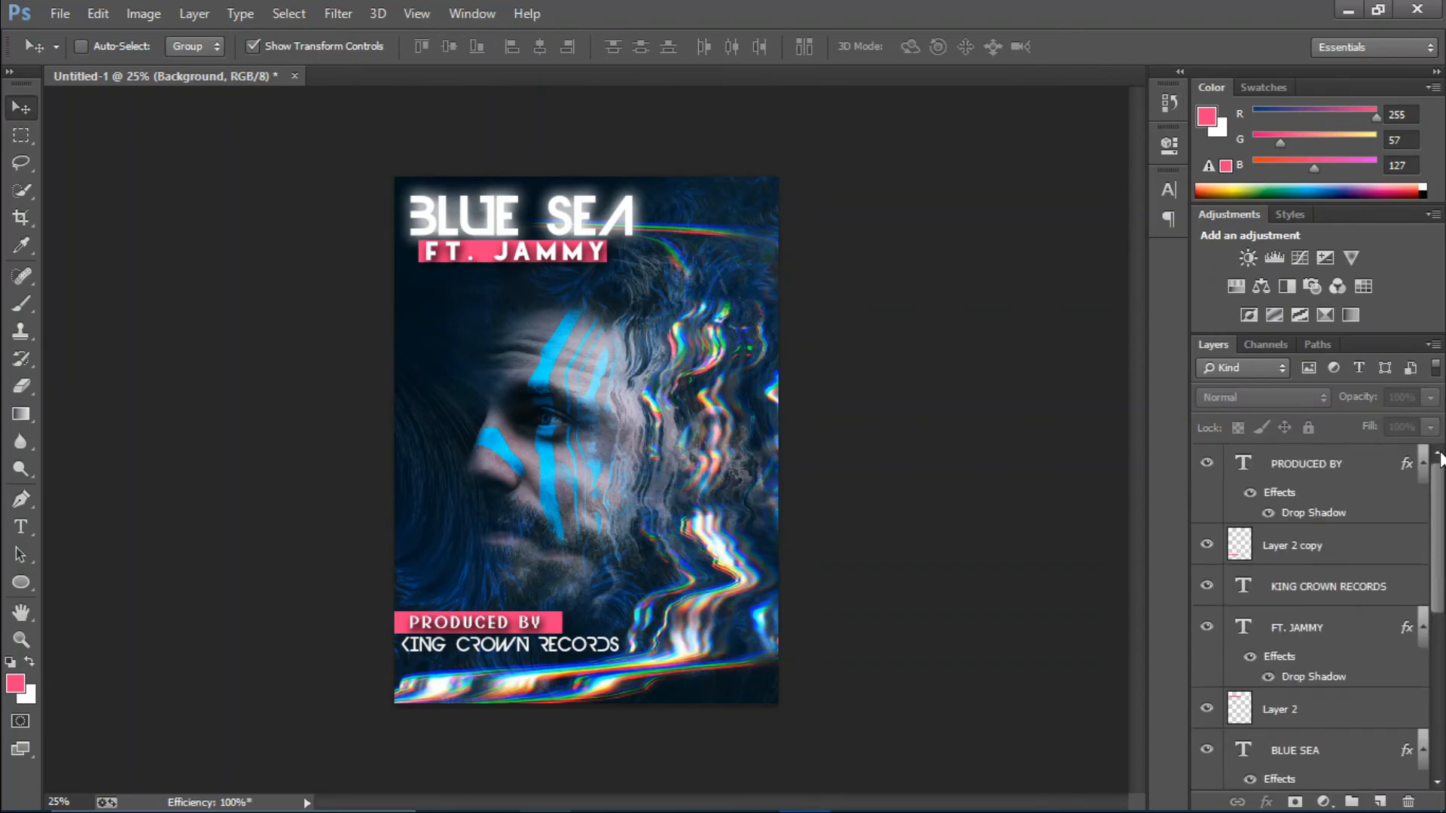
click(1378, 465)
scroll(1443, 505, down, 3)
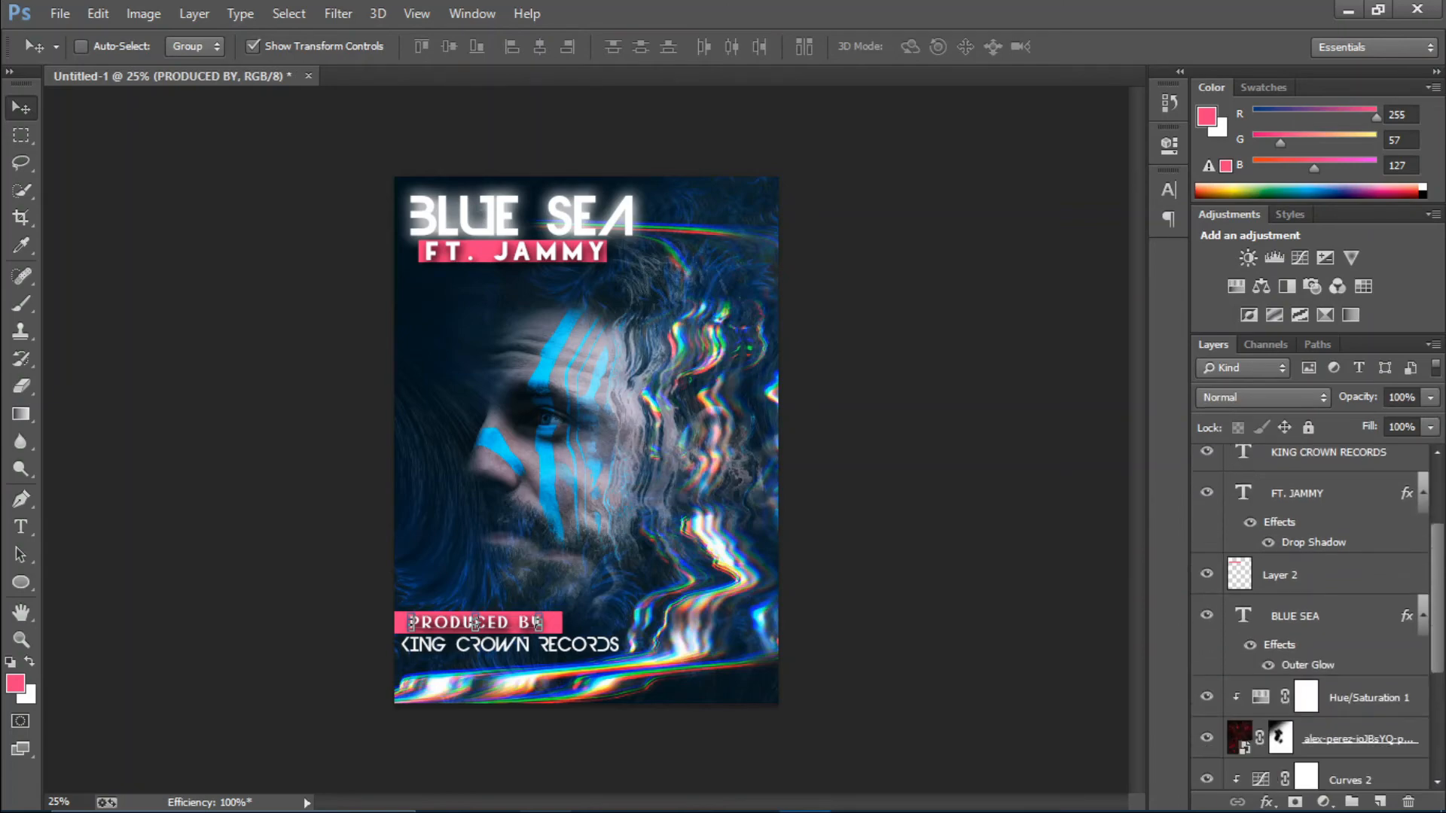
shift+click(1319, 592)
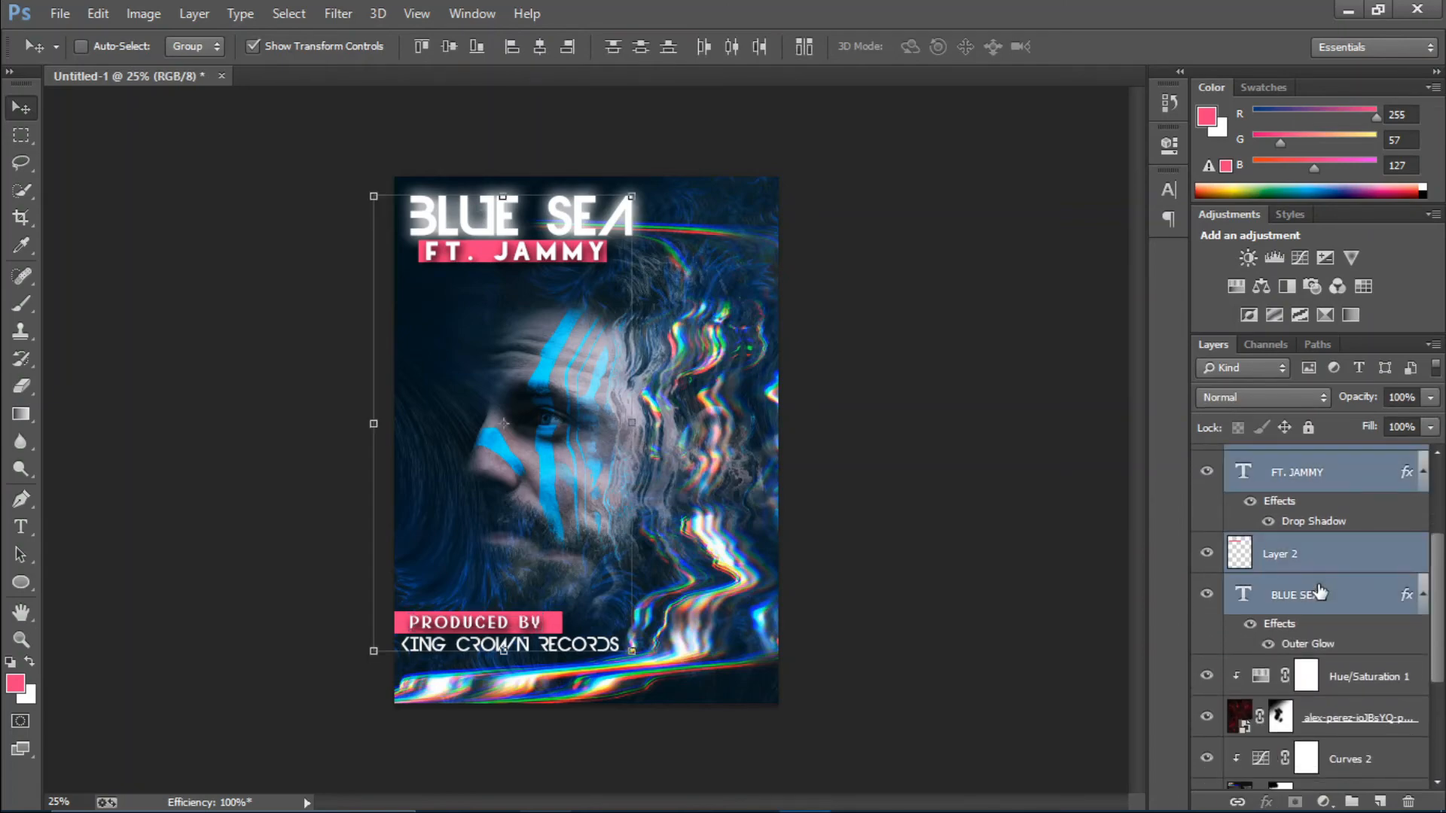
key(ctrl+g)
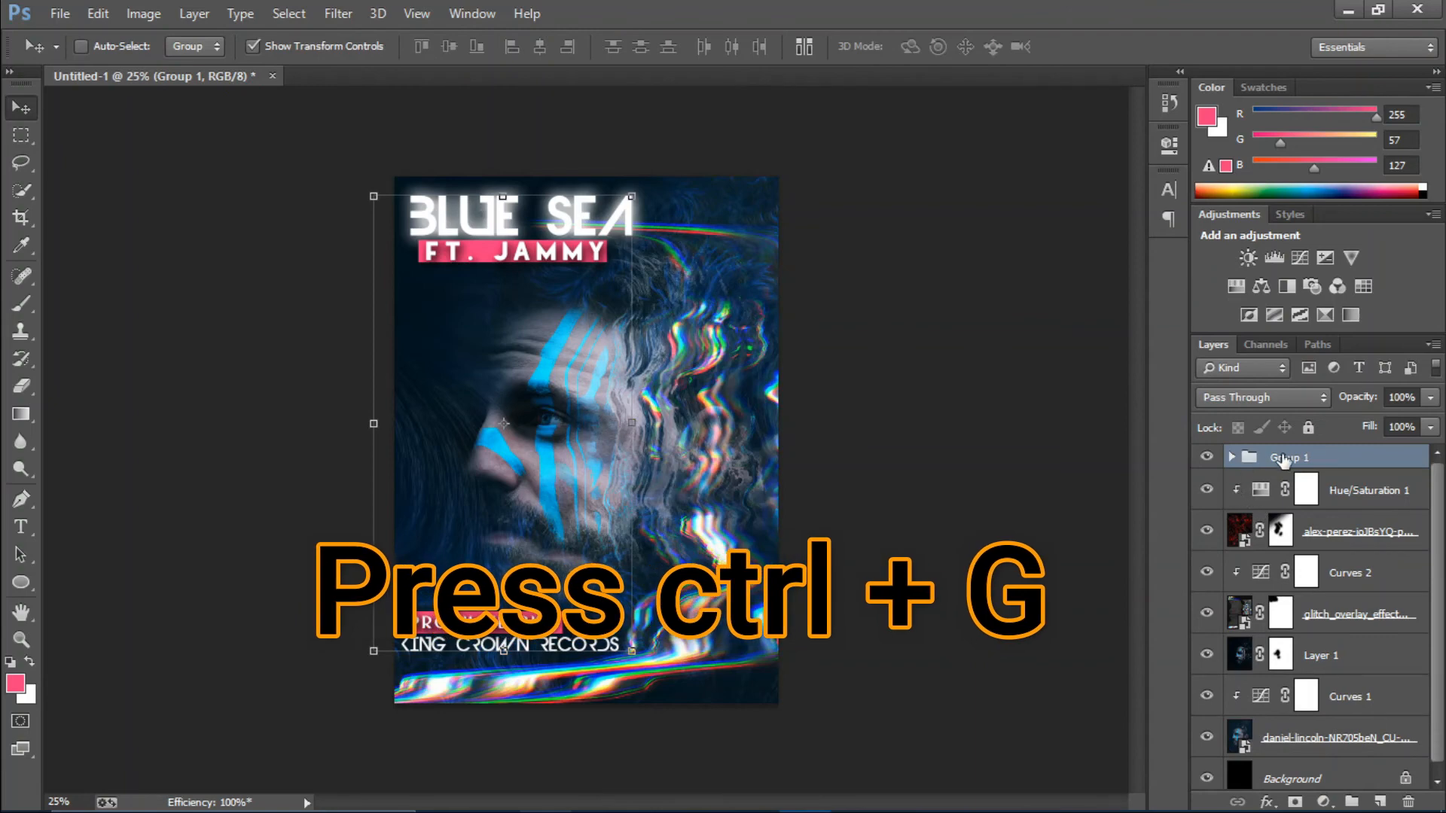
double_click(1284, 457)
key(Return)
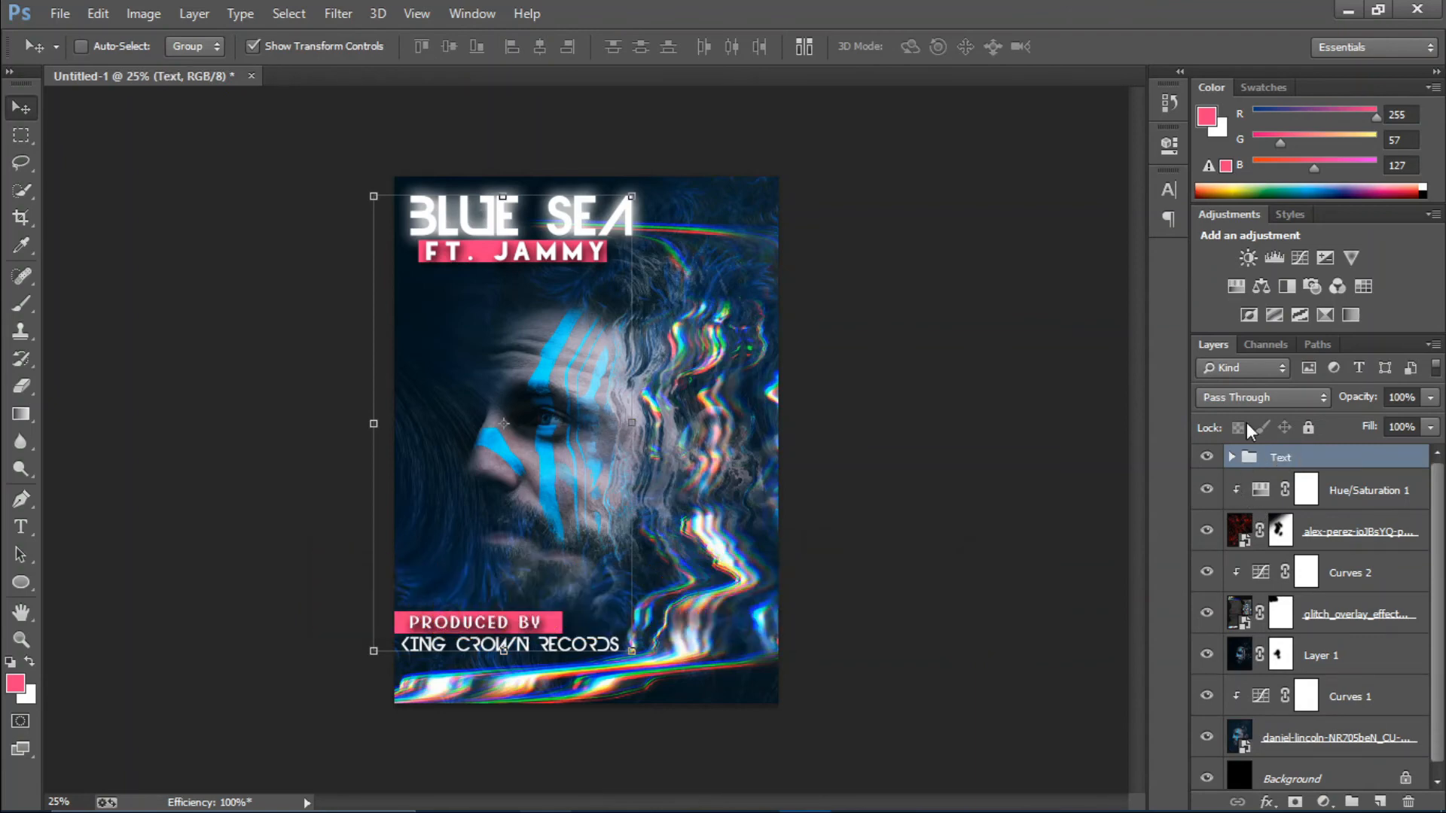
Step: Hide the Text group and stamp all visible layers into a new merged layer above Hue/Saturation 1
click(1206, 457)
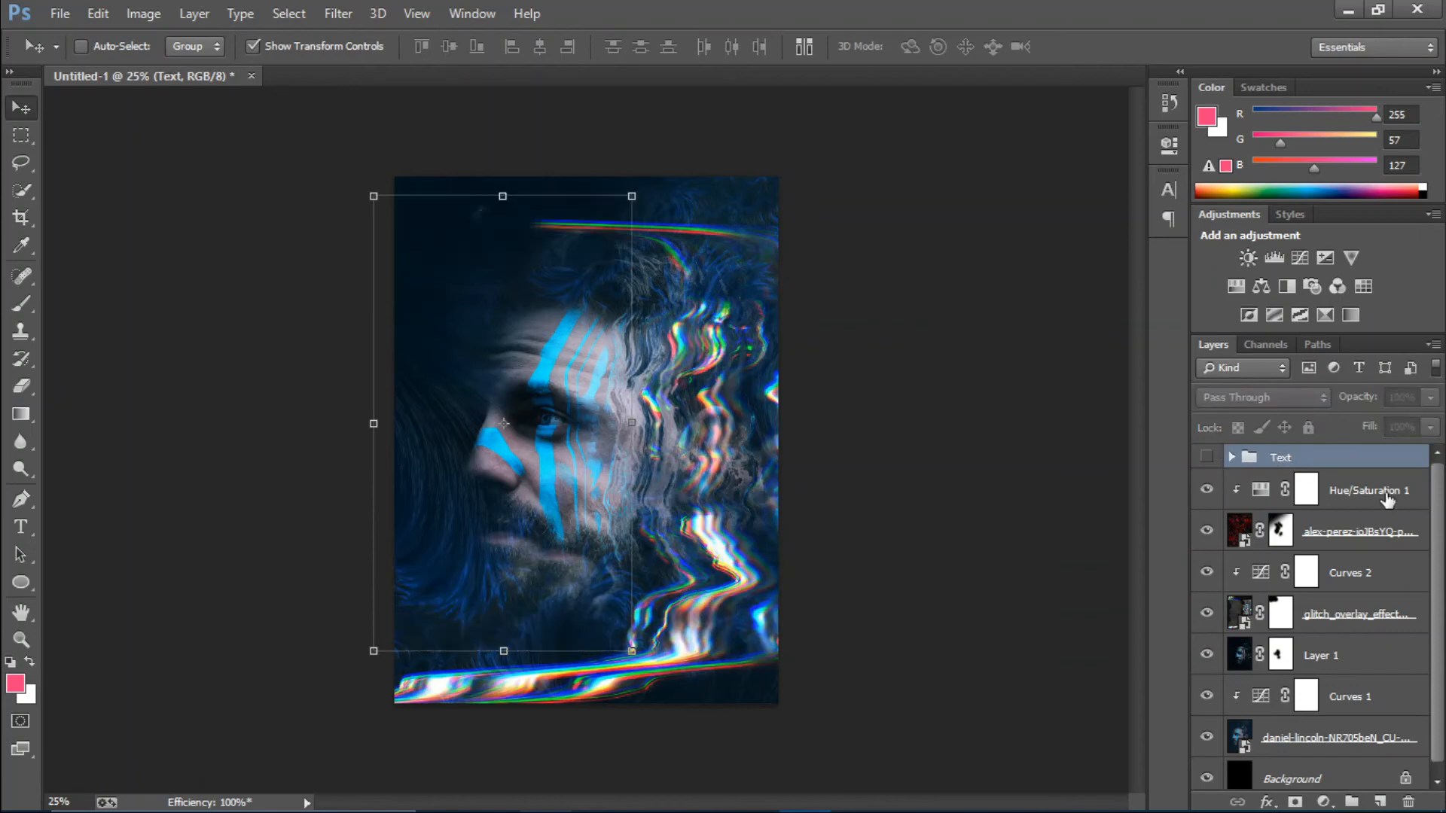
click(1386, 496)
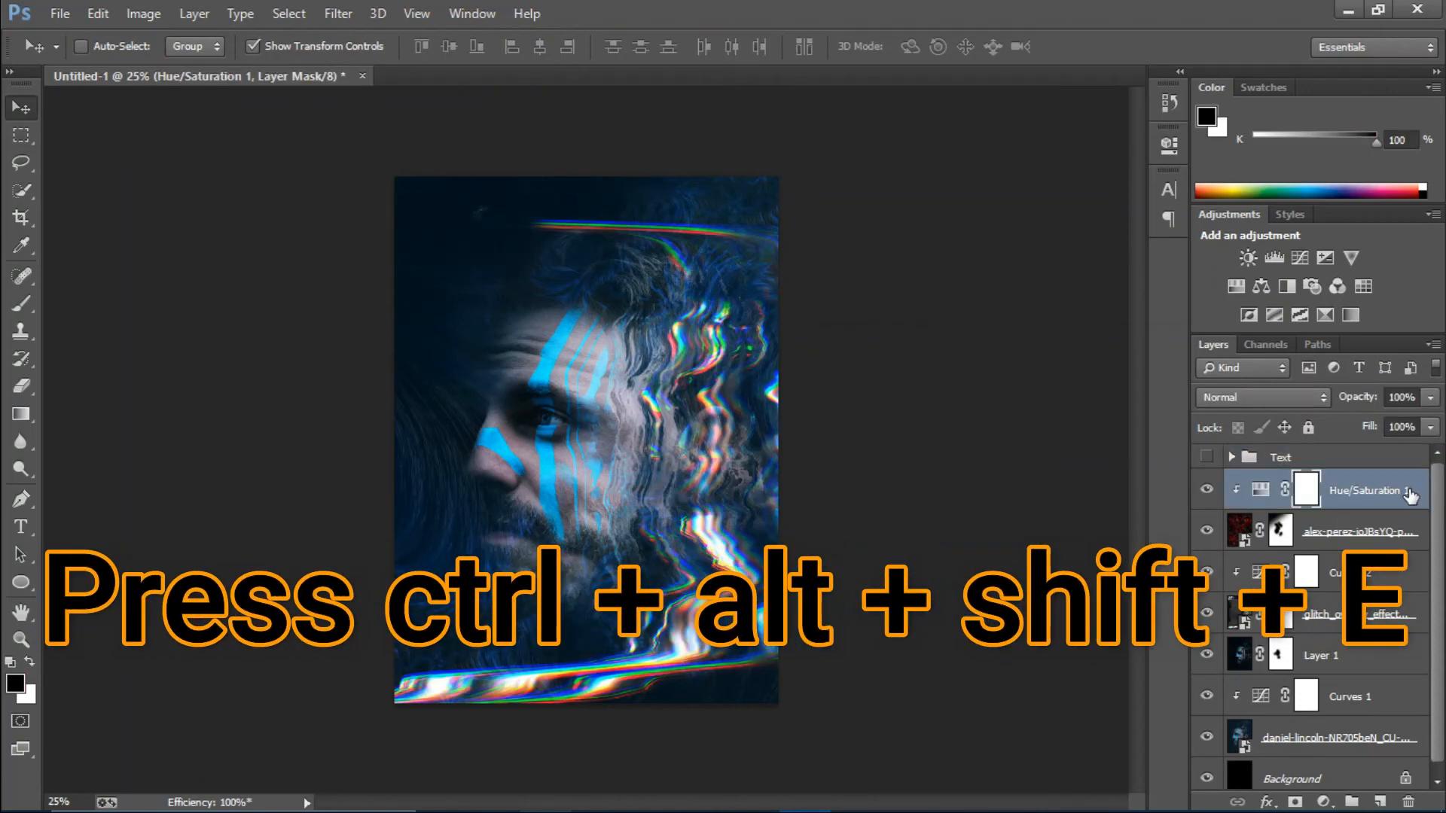
key(ctrl+alt+shift+e)
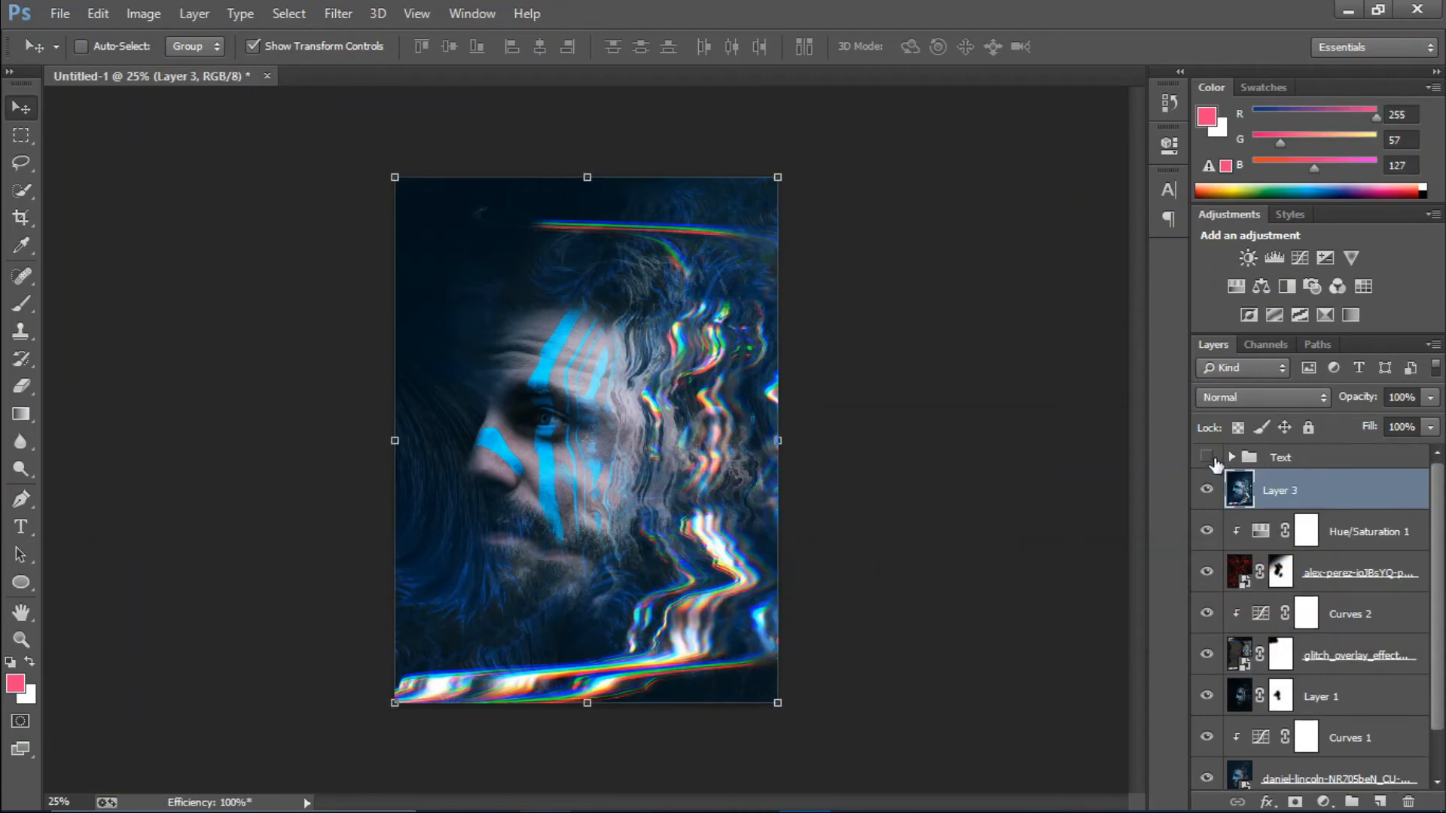
Step: Apply the Camera Raw filter to the merged layer: Exposure -0.30, Contrast +18, Highlights -22, Shadows +25, Whites +8, Blacks -19, Clarity +62, Vibrance +33
click(337, 13)
click(380, 138)
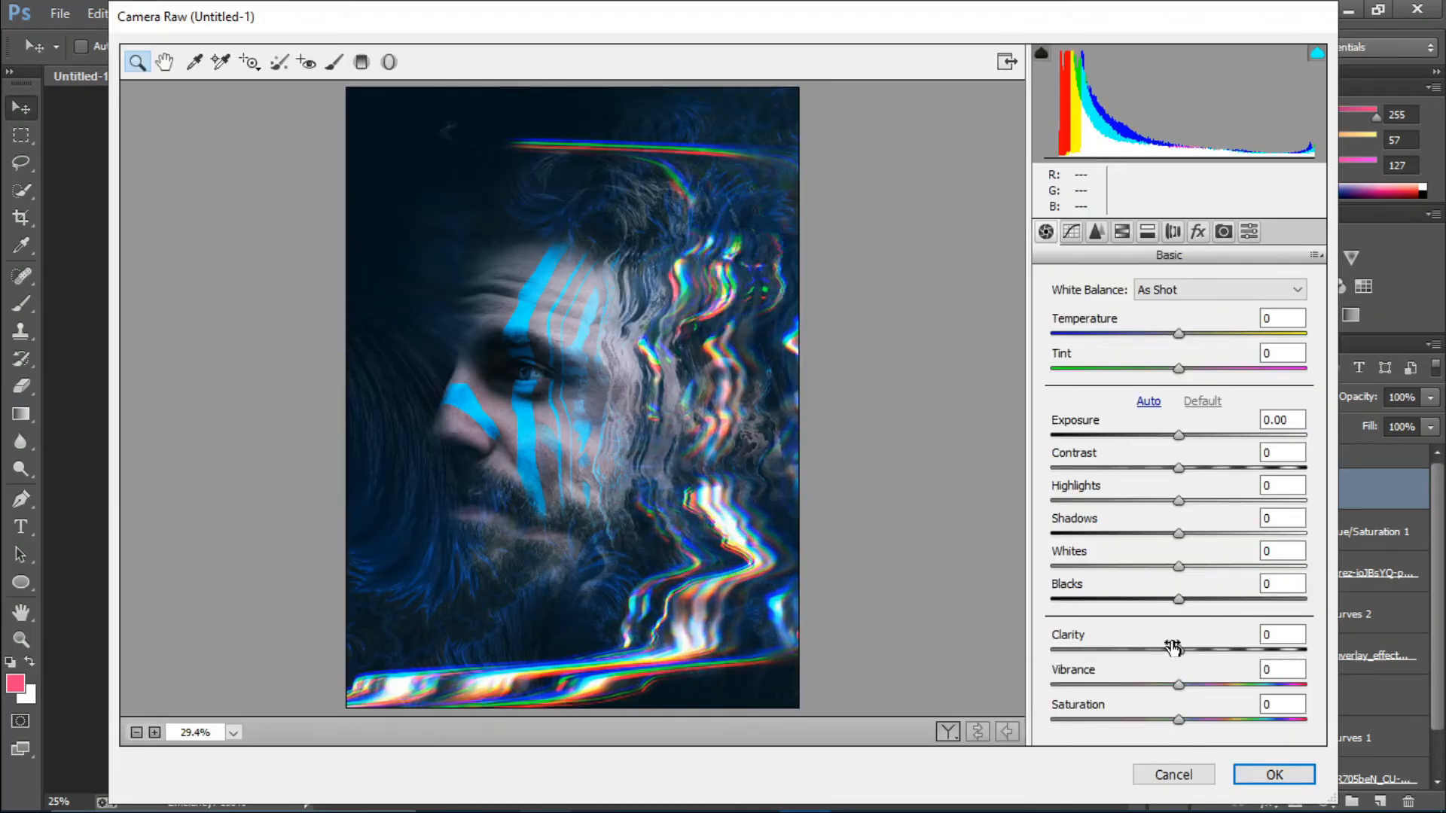
drag(1173, 648, 1240, 648)
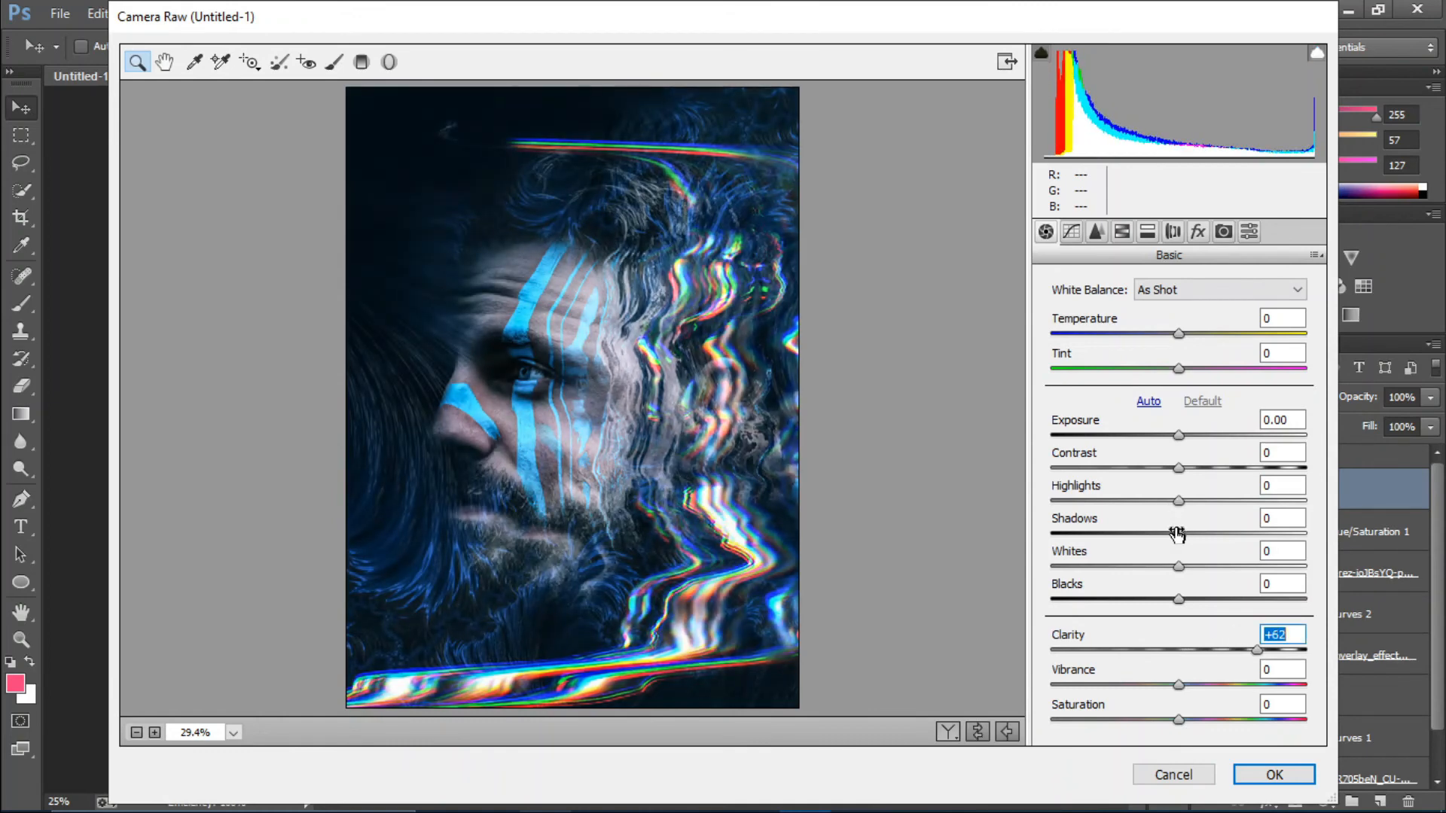
drag(1177, 533, 1213, 547)
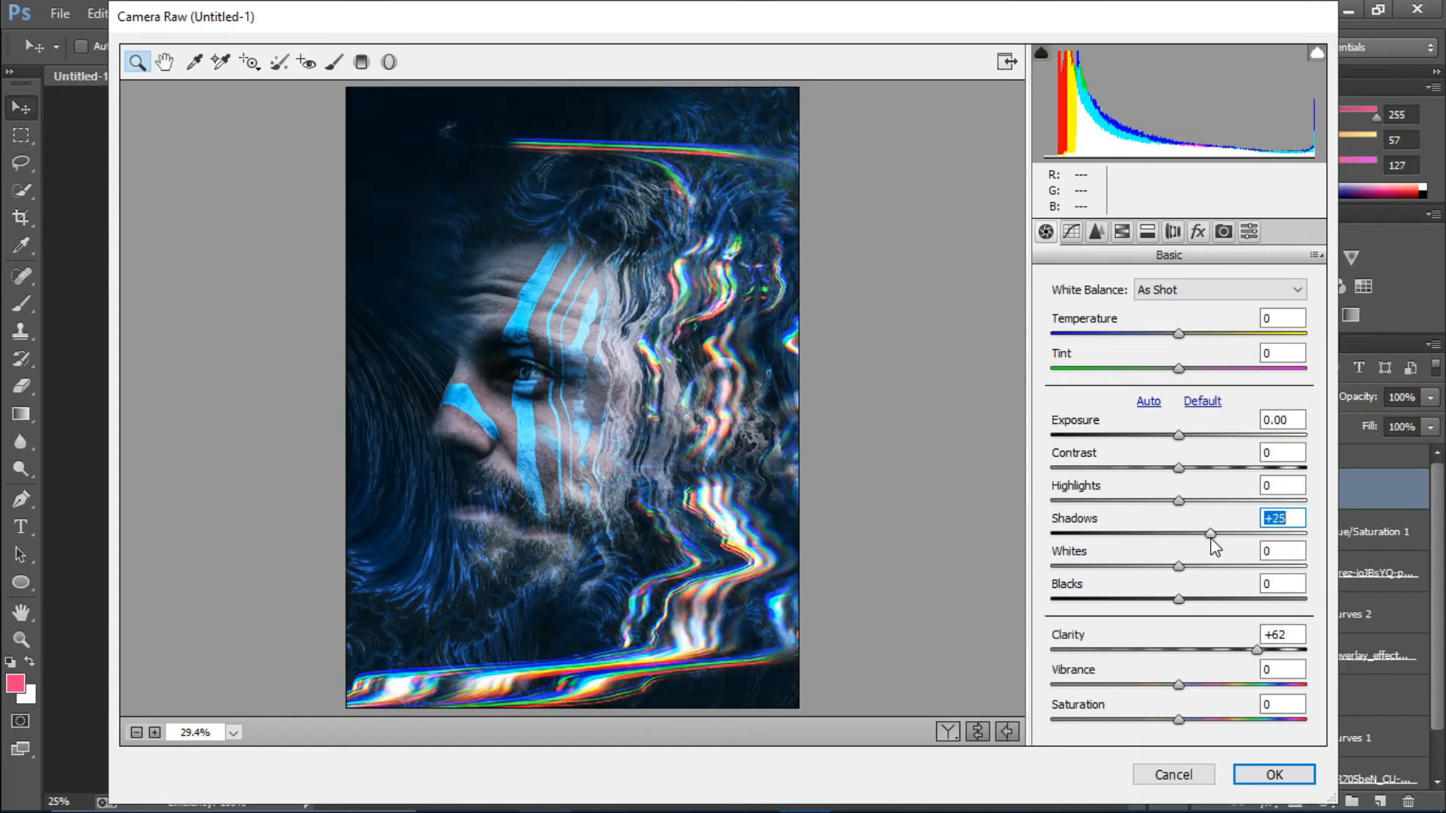
drag(1180, 500, 1174, 437)
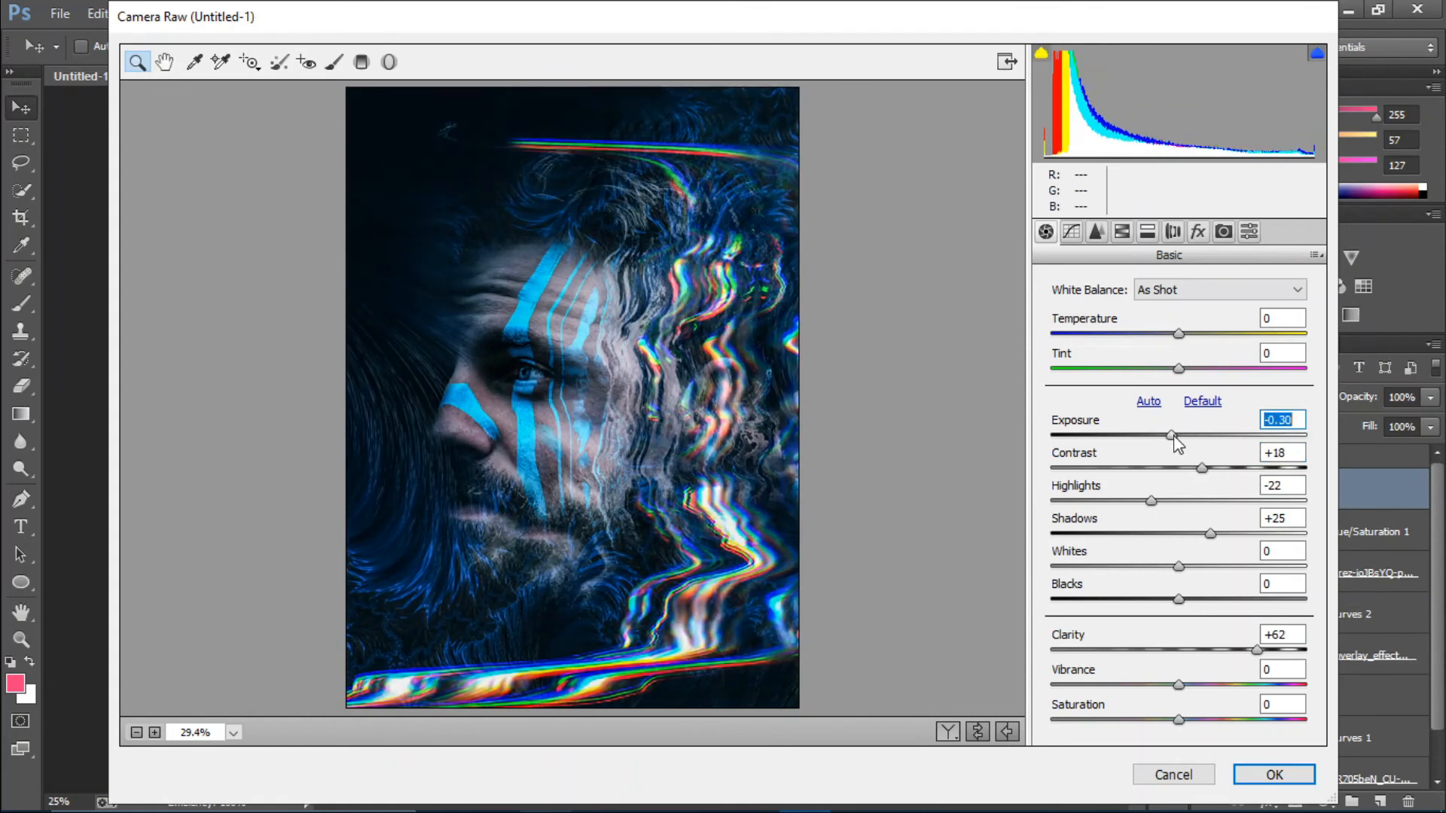
drag(1176, 599, 1188, 566)
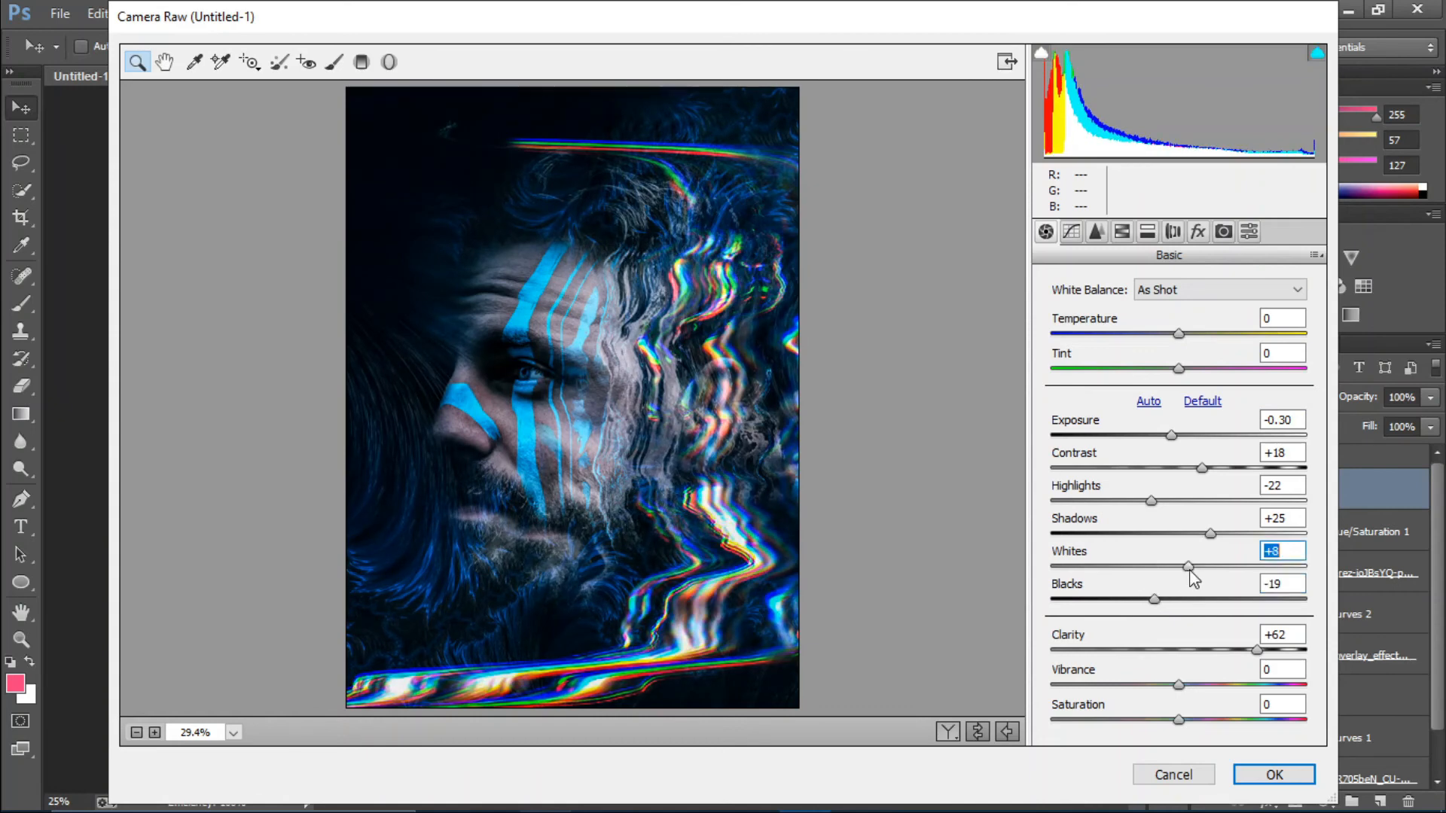
drag(1173, 668, 1207, 667)
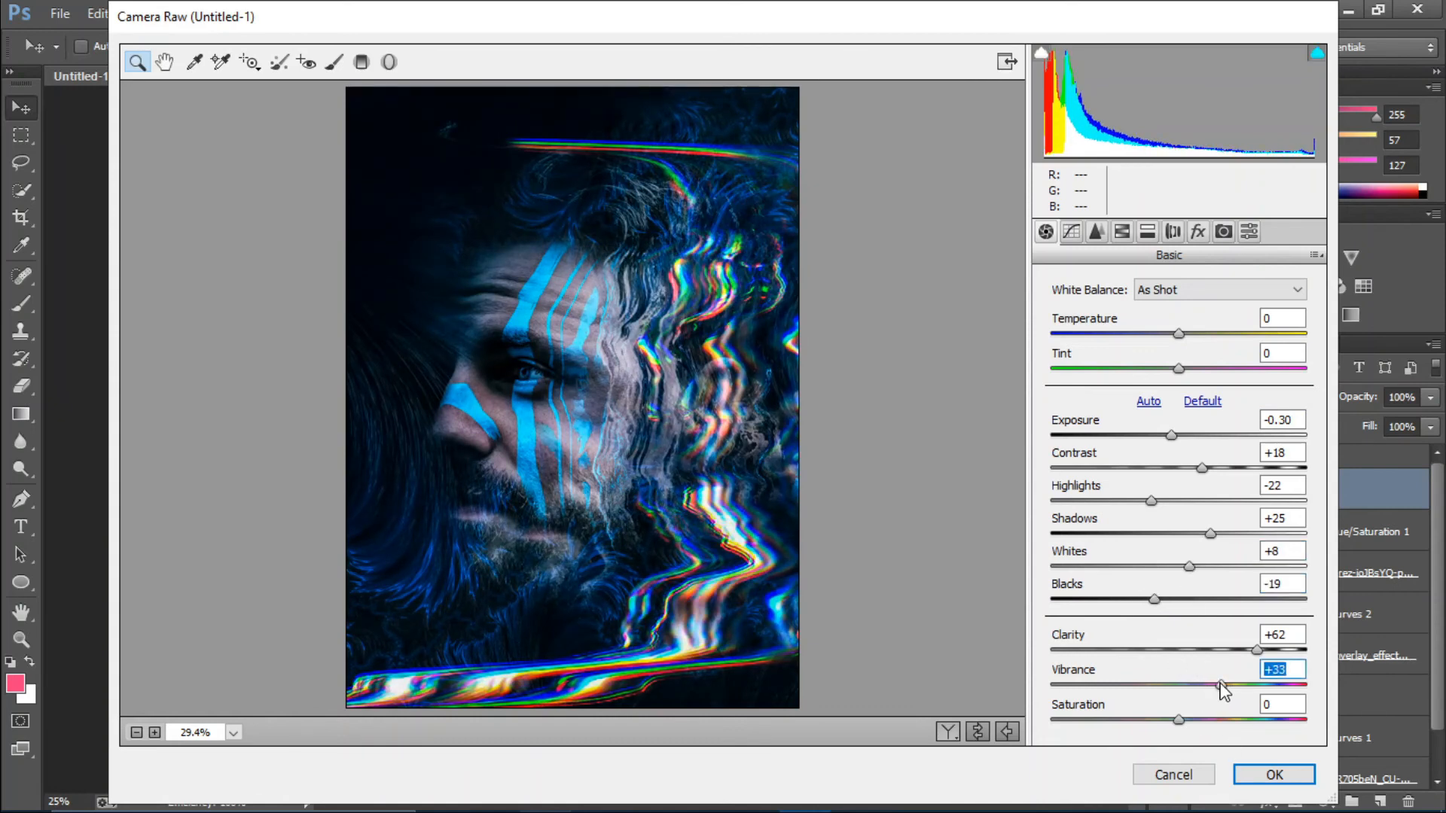
click(1275, 774)
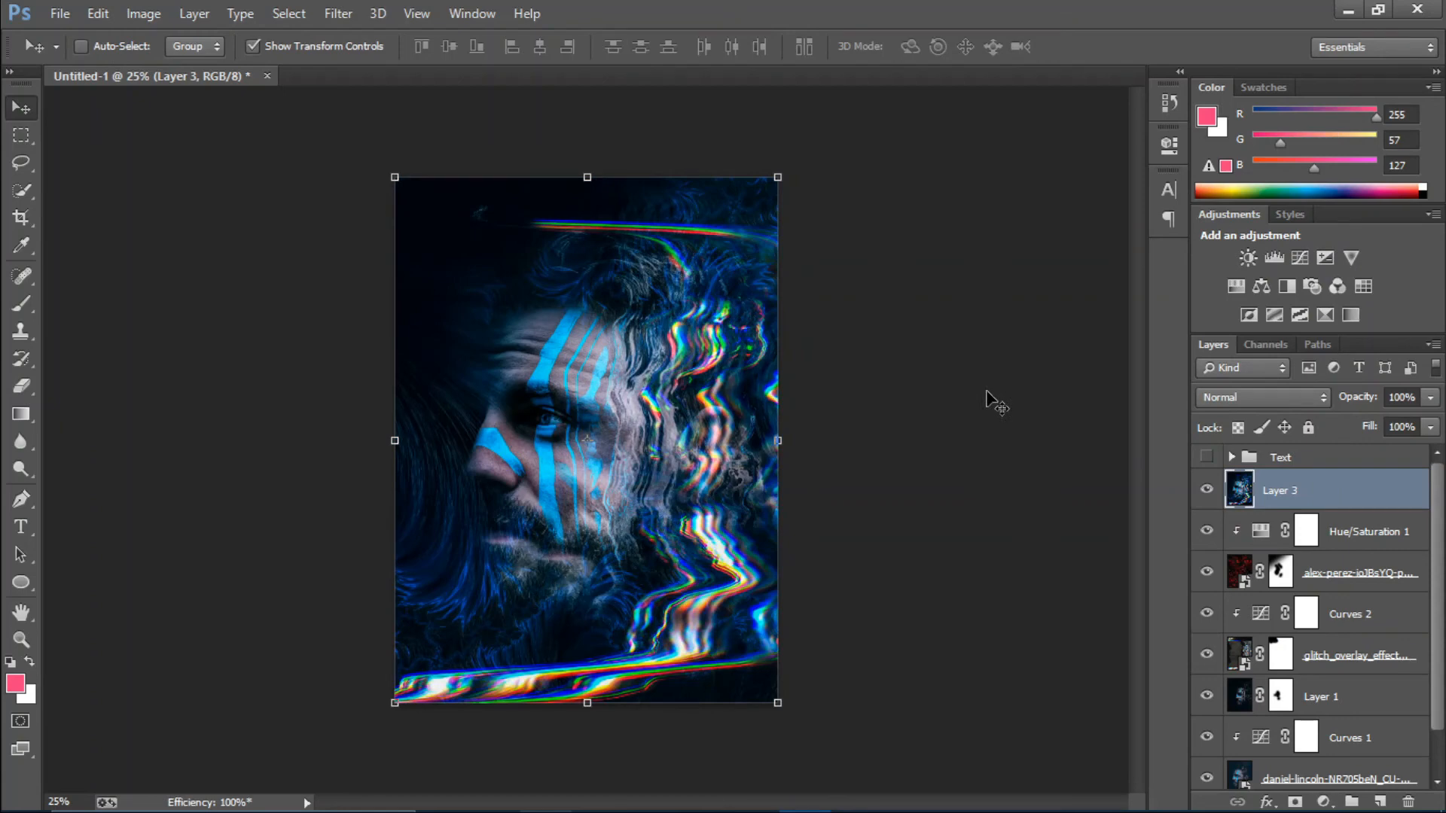
Step: Add a black mask to the merged layer and paint it white over the face, hair and glitch areas with a 600 px brush at 77% opacity
alt+click(1296, 802)
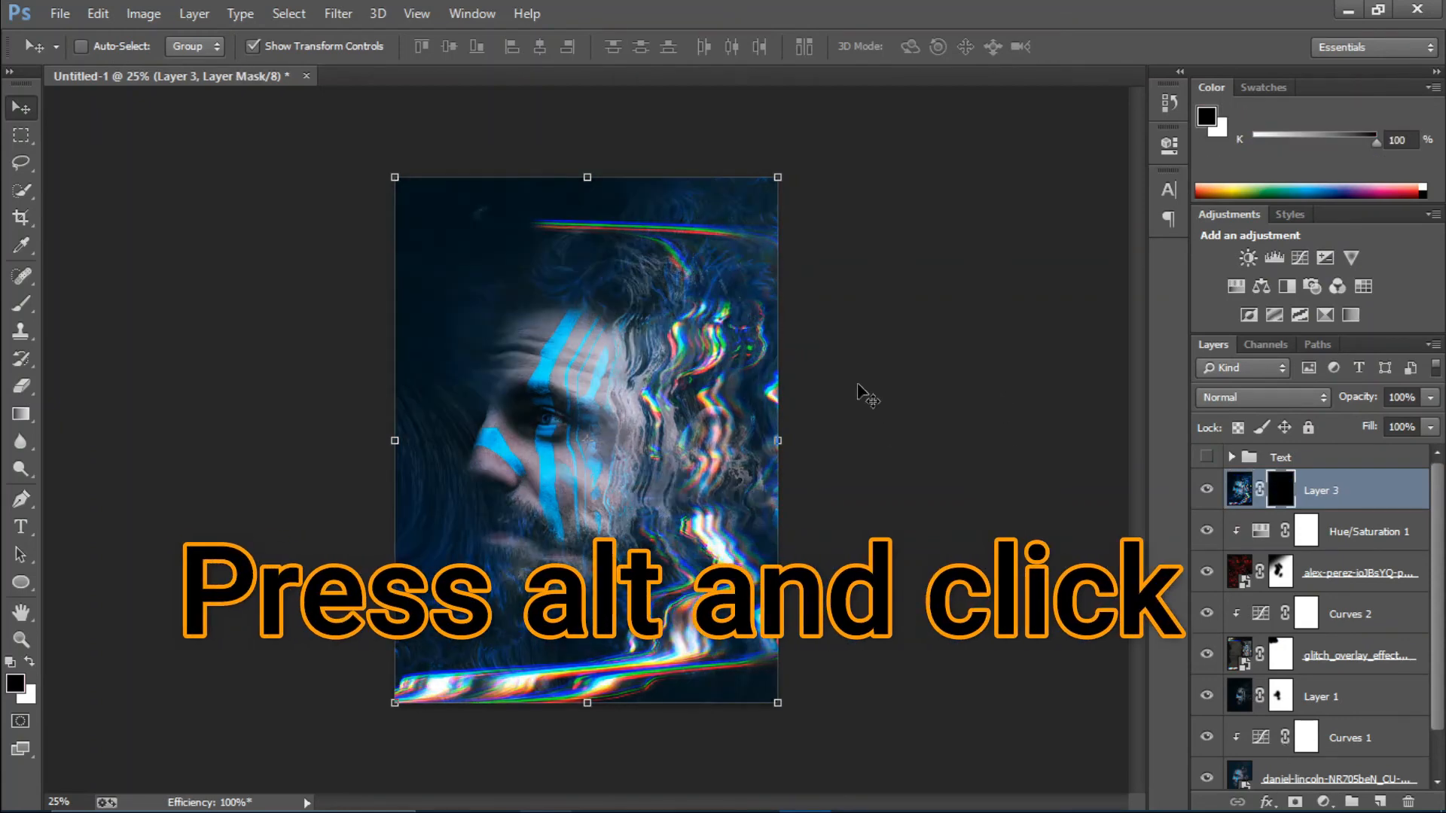
click(20, 304)
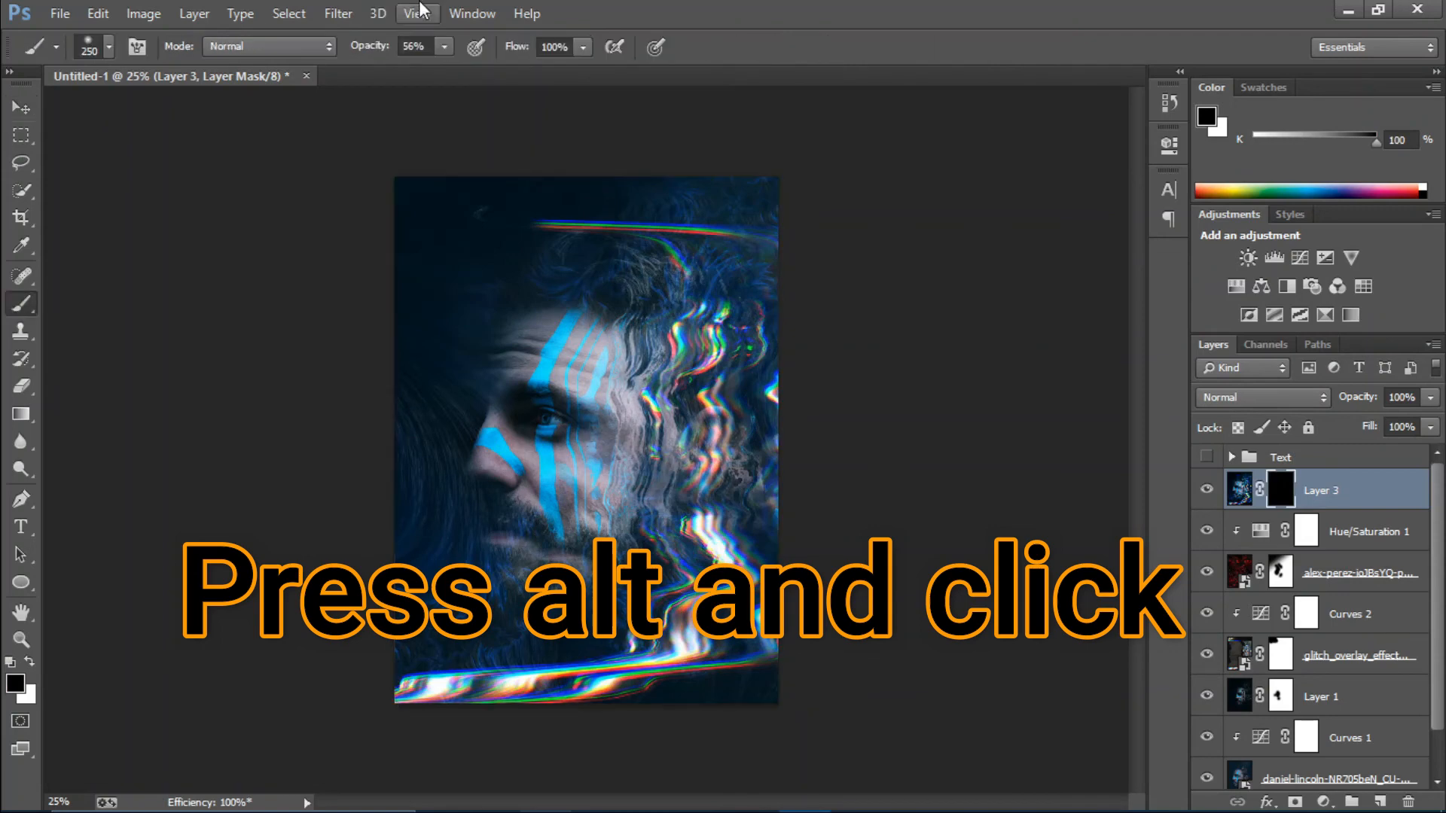
click(444, 47)
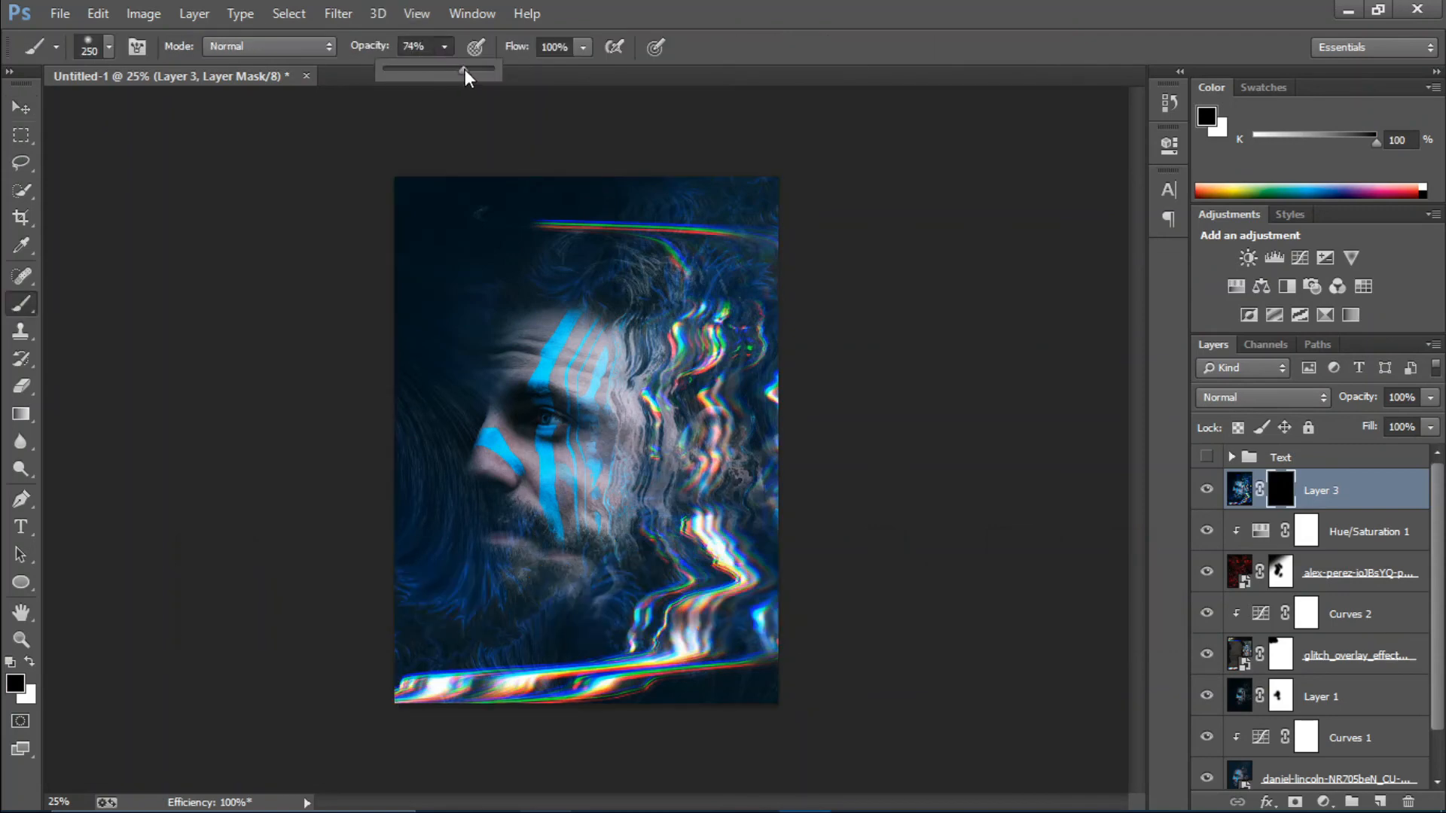
drag(464, 69, 468, 70)
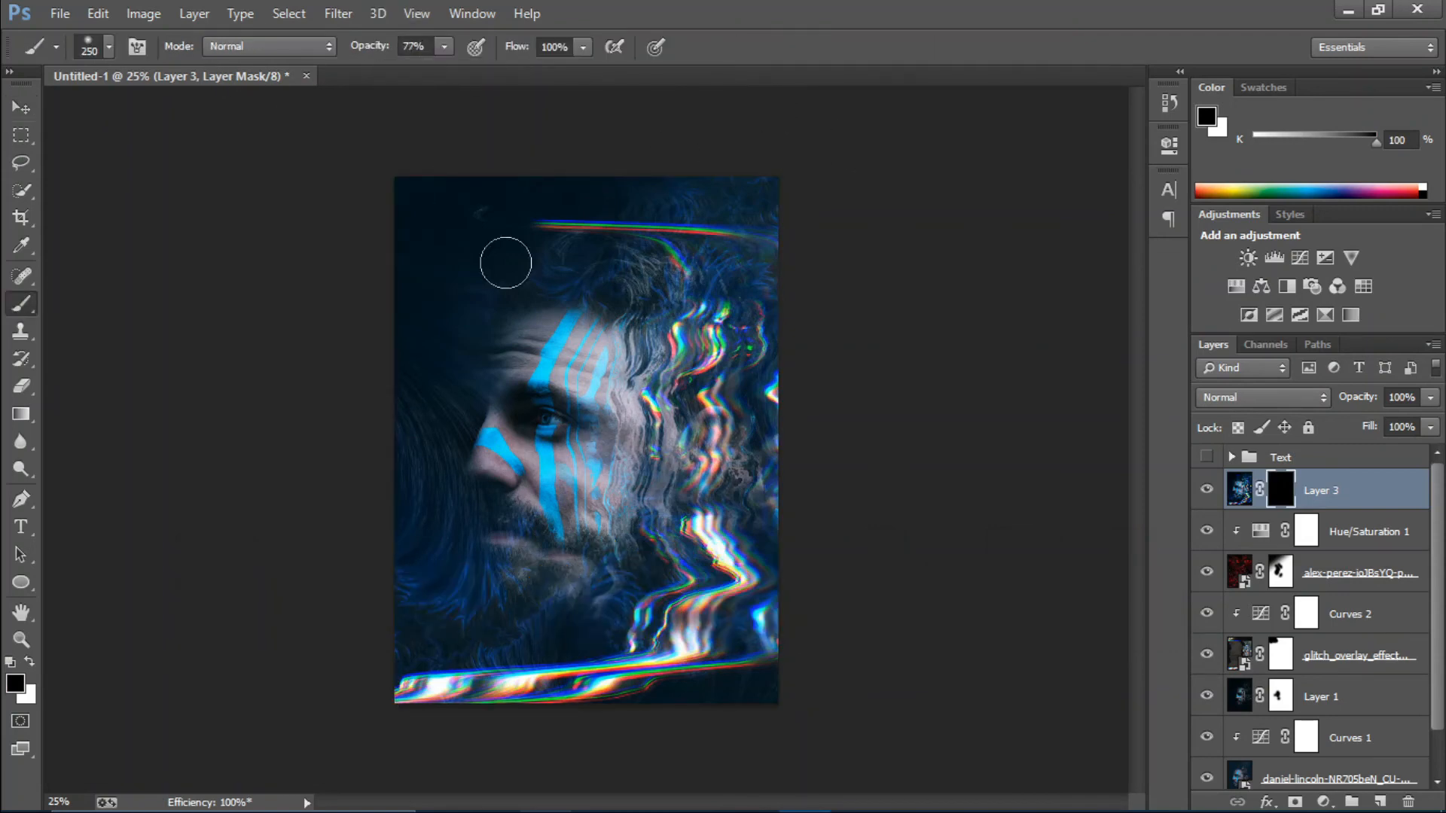
key(bracketright)
key(bracketright)
key(bracketright)
key(bracketright)
key(bracketright)
key(bracketright)
key(bracketright)
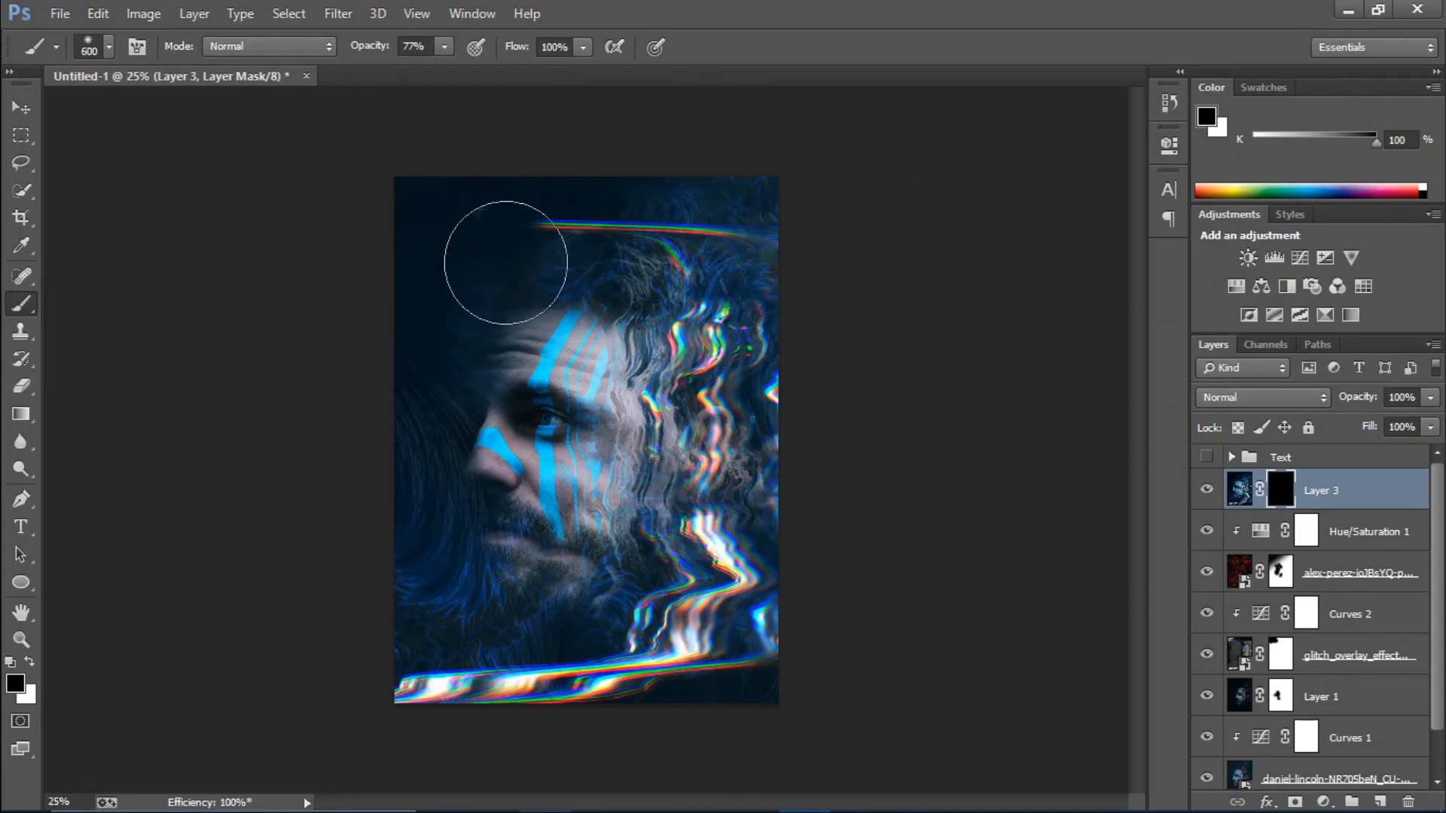
click(31, 664)
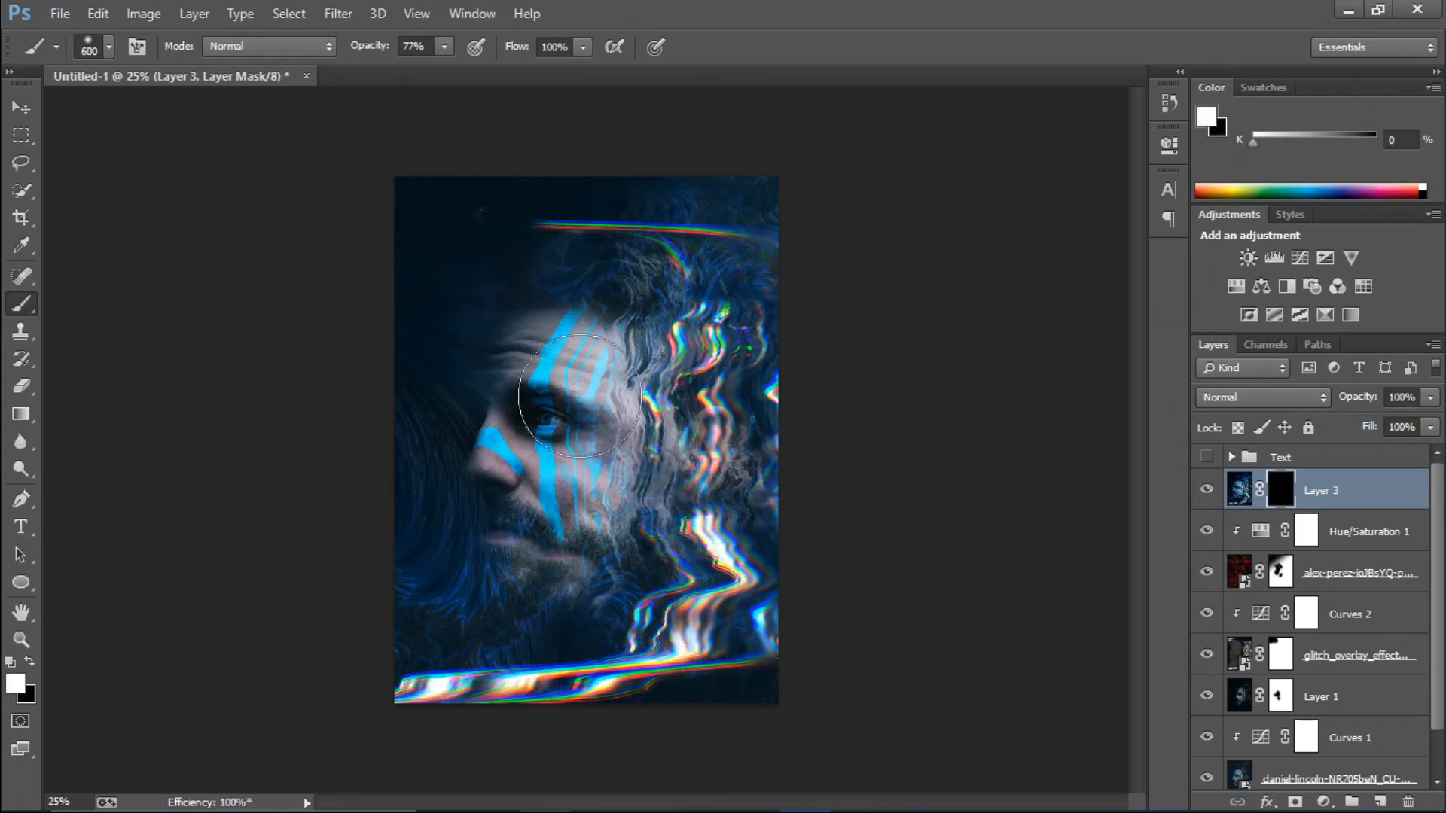
drag(561, 375, 541, 526)
mouse_move(532, 424)
mouse_down()
mouse_move(478, 426)
mouse_move(527, 549)
mouse_move(512, 527)
mouse_move(605, 350)
mouse_move(542, 309)
mouse_move(640, 276)
mouse_move(593, 551)
mouse_up()
mouse_move(680, 246)
mouse_down()
mouse_move(758, 237)
mouse_move(707, 598)
mouse_move(536, 666)
mouse_move(444, 672)
mouse_move(387, 722)
mouse_move(449, 594)
mouse_move(443, 701)
mouse_up()
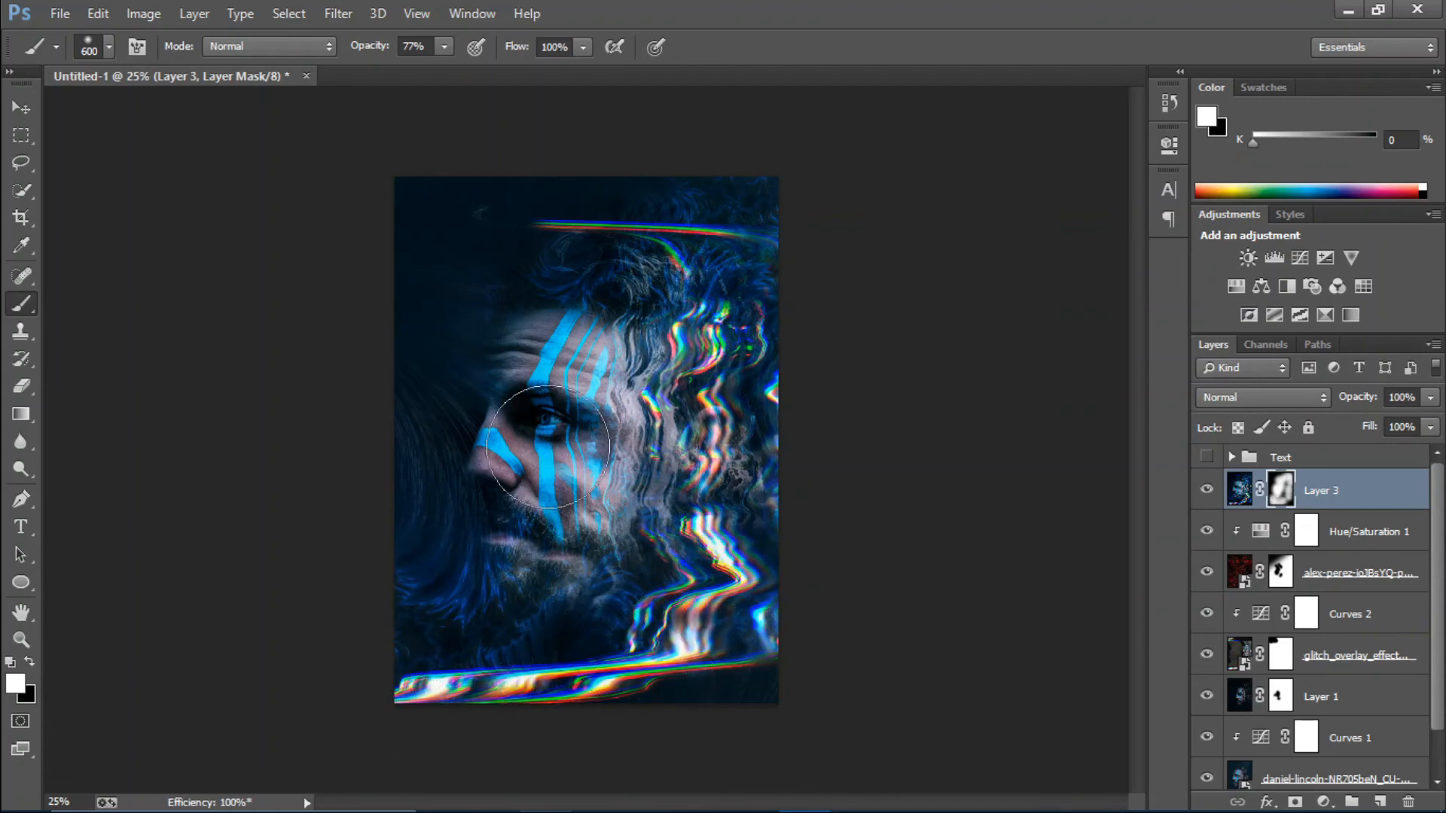
Step: Show the Text group again and examine the whole poster at several zoom levels
click(1206, 458)
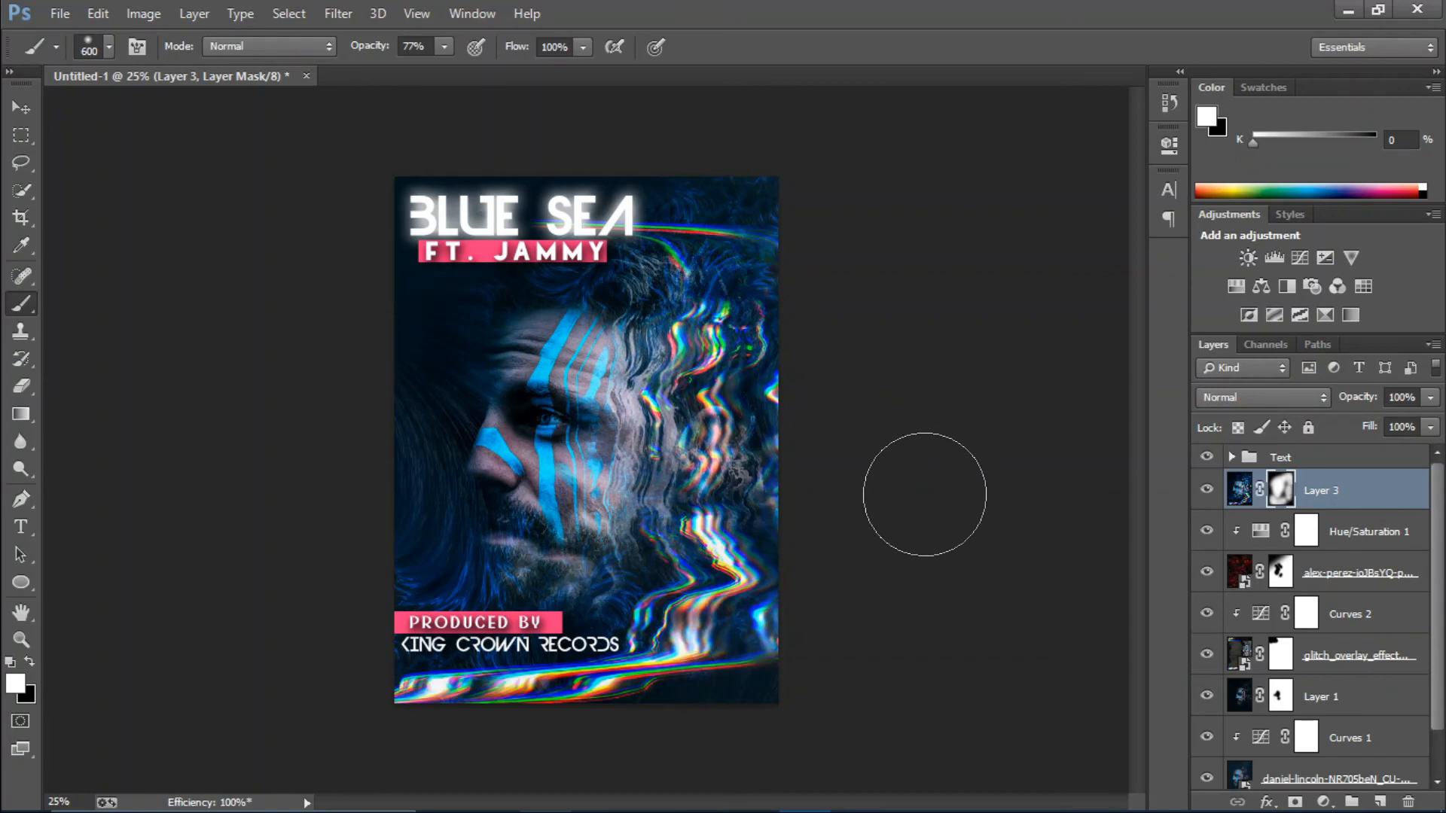
key(ctrl+plus)
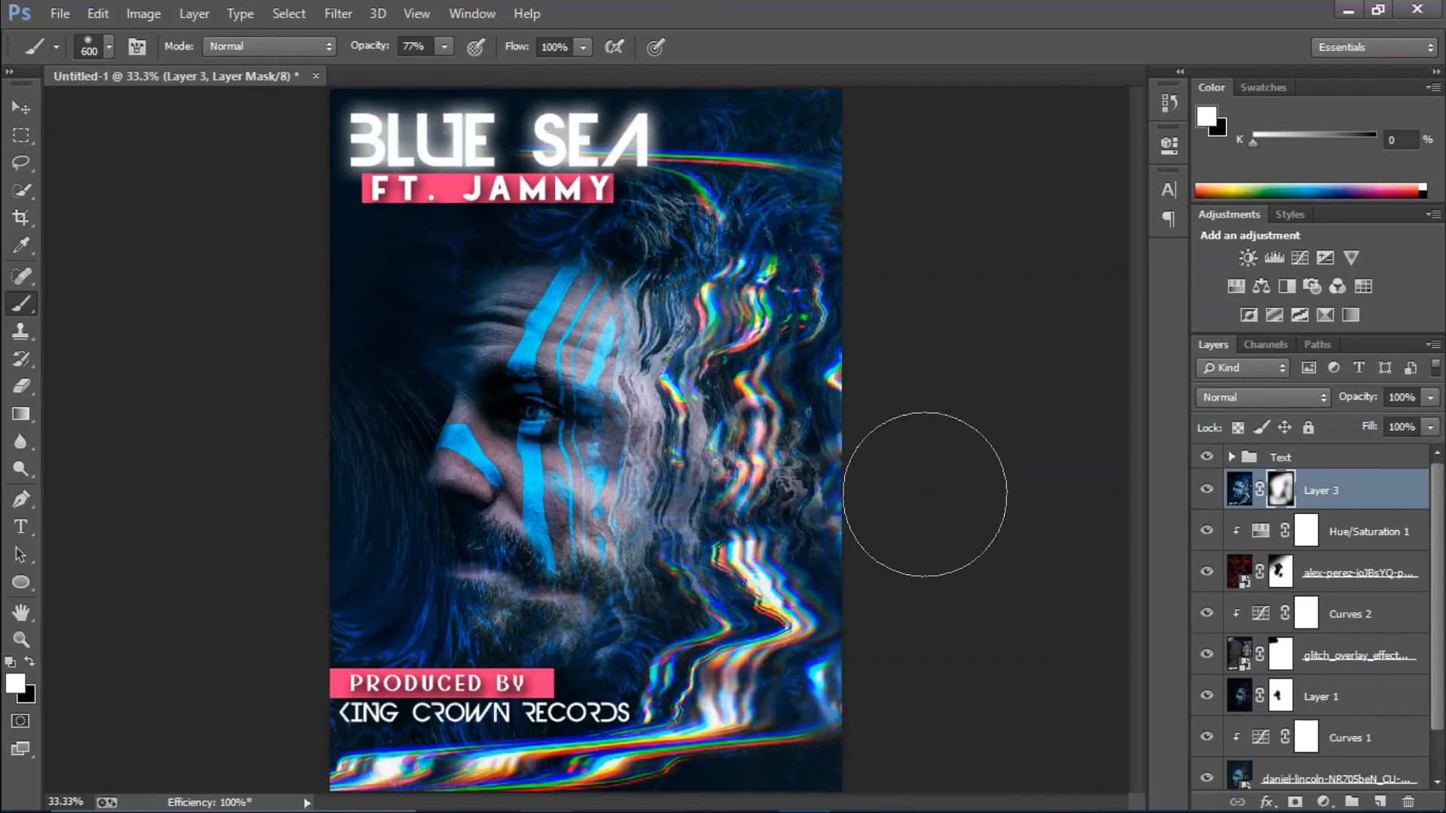
key(ctrl+minus)
key(ctrl+minus)
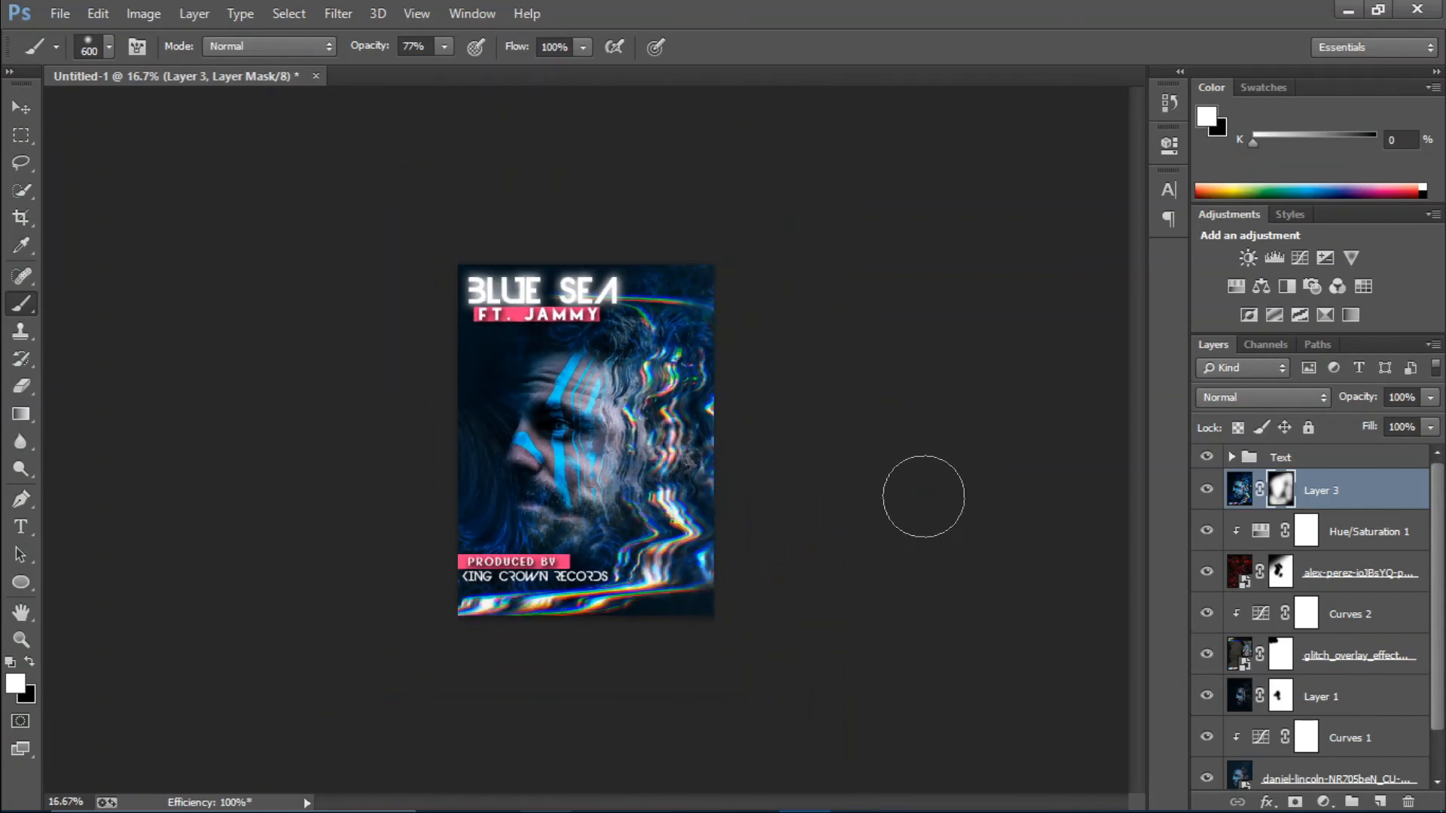
key(ctrl+plus)
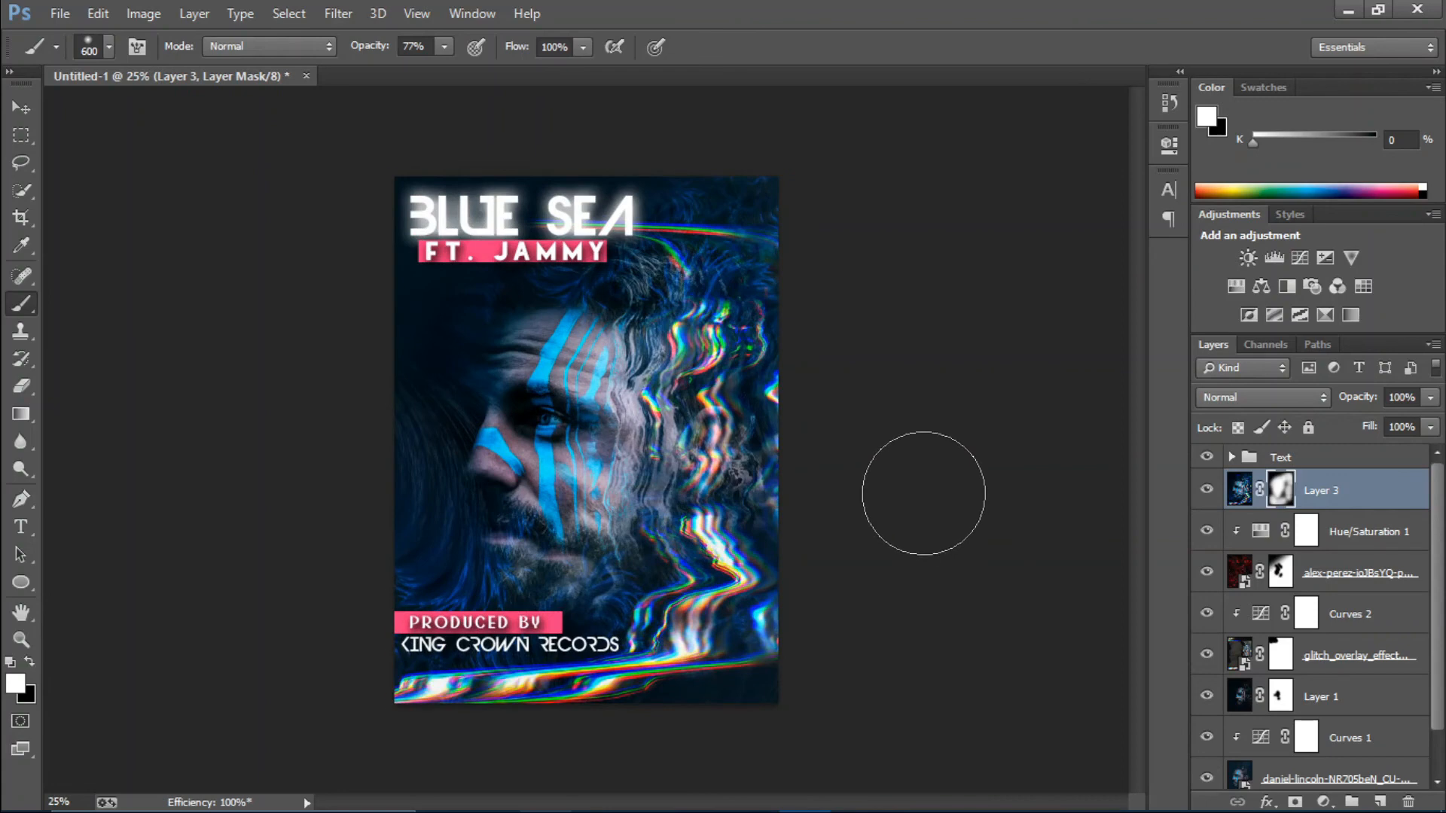
key(ctrl+plus)
key(ctrl+minus)
key(ctrl+minus)
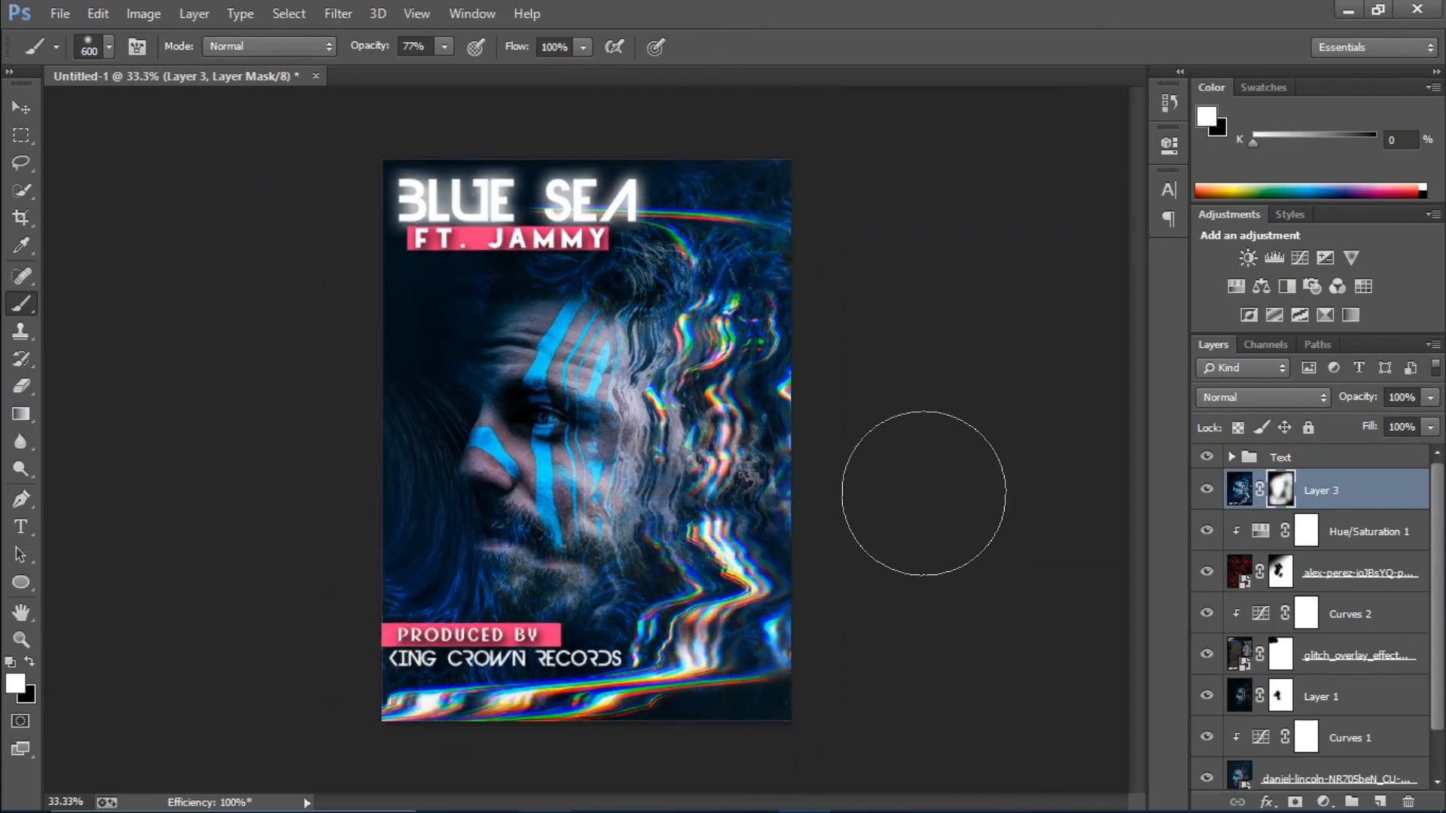
key(ctrl+plus)
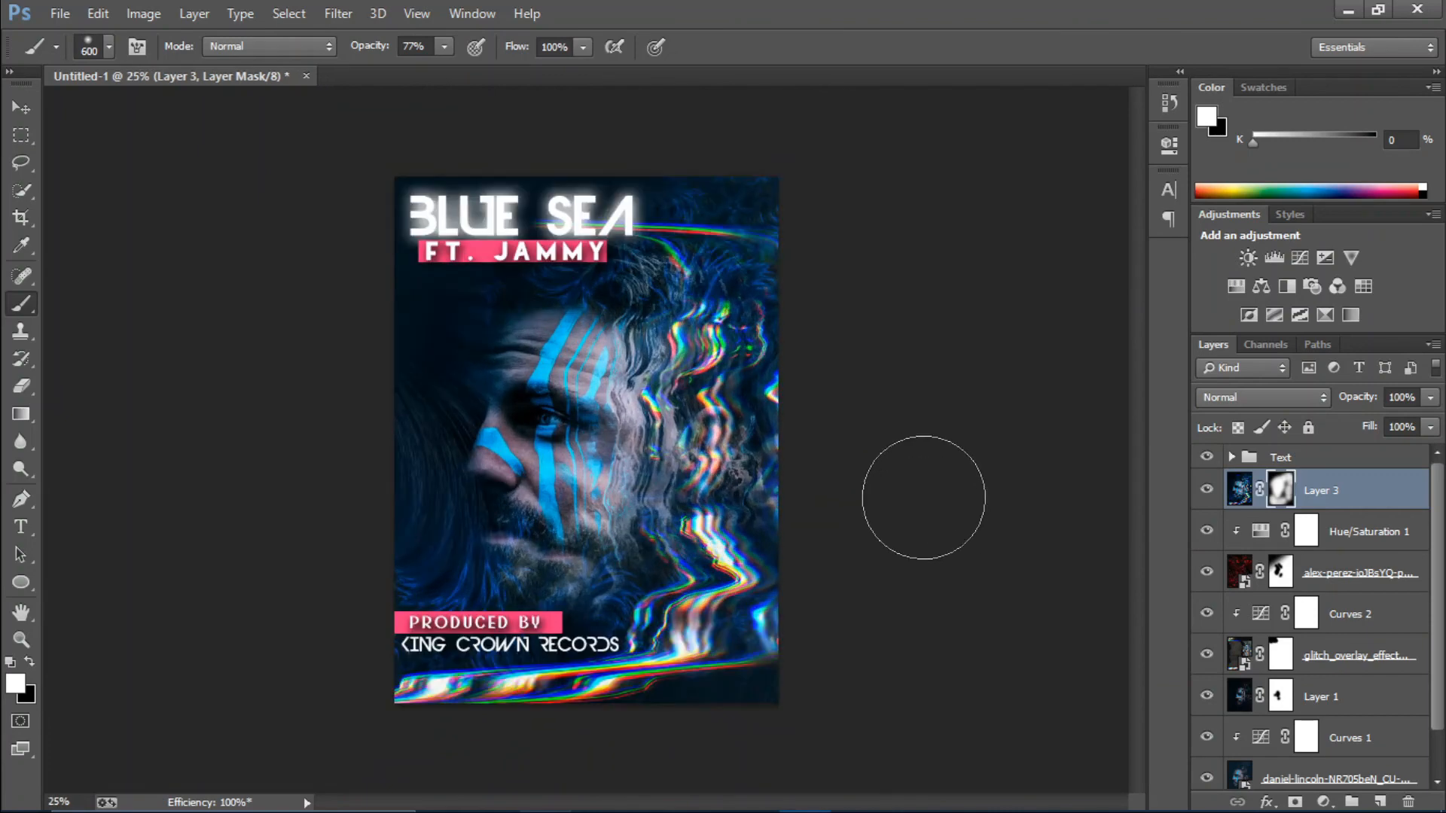
Step: Open the recent file Blue Sea Poster.psd to view the reference poster, and return to the untitled poster
click(60, 13)
mouse_move(160, 168)
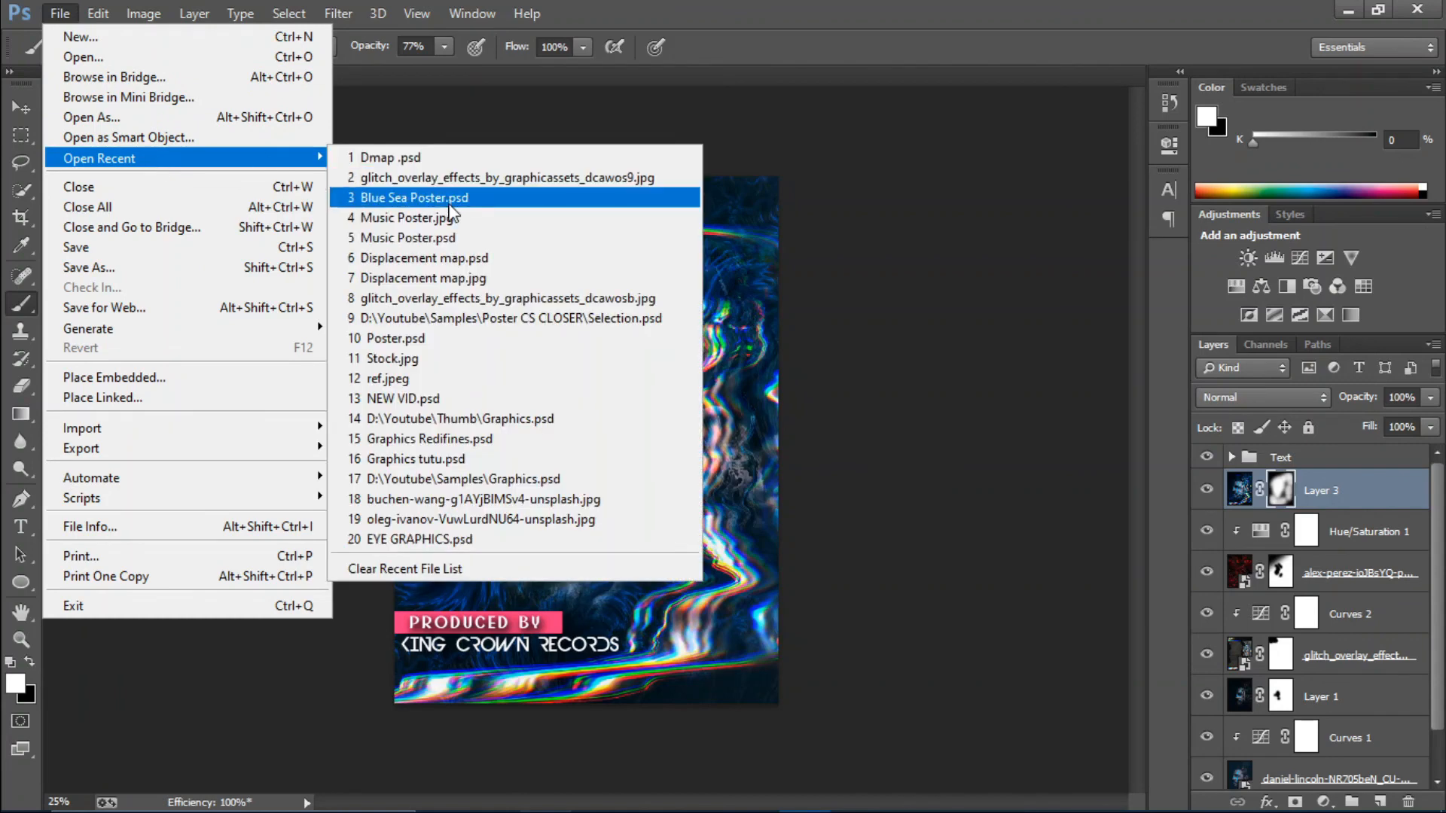
click(450, 207)
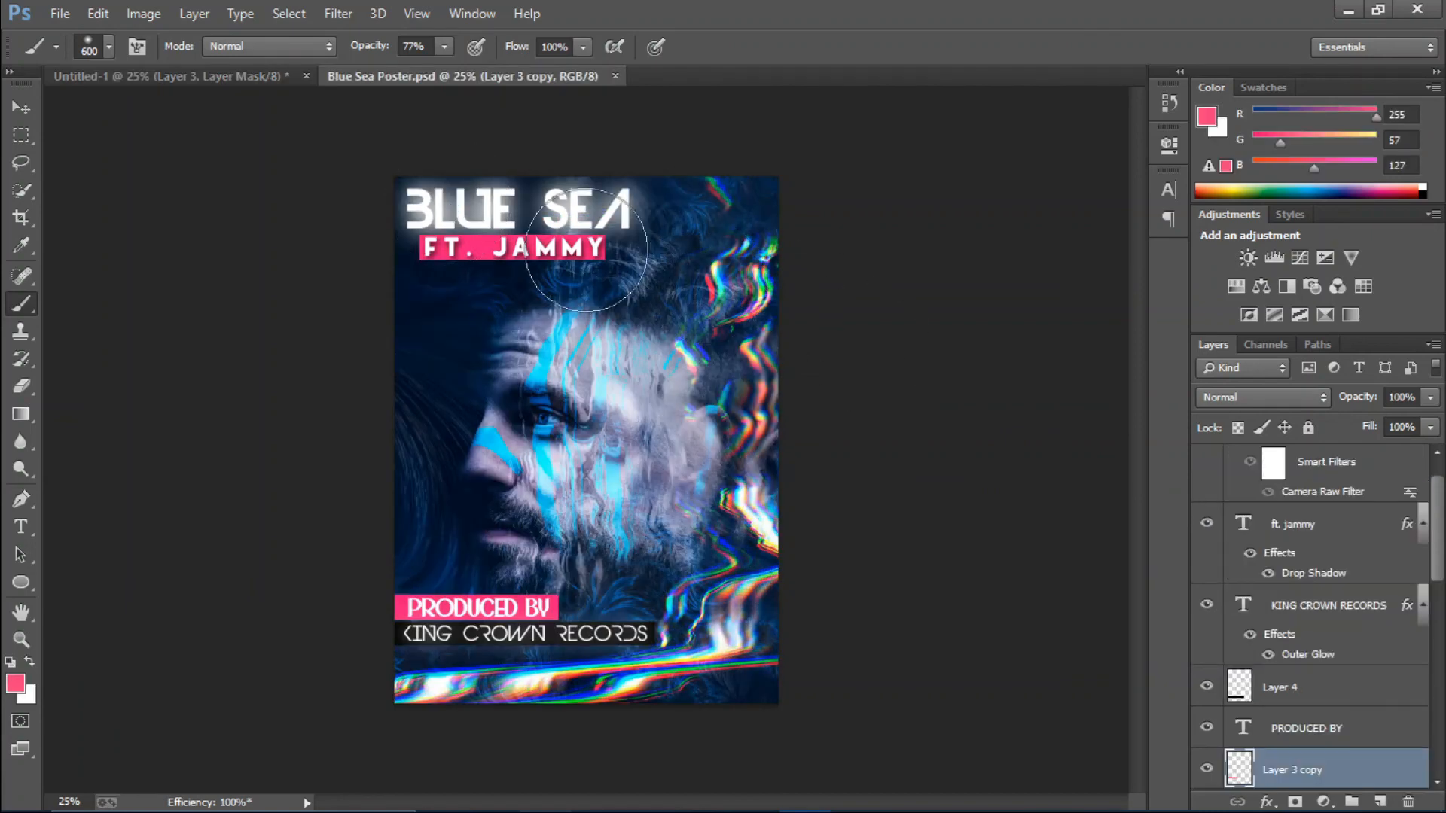
click(143, 79)
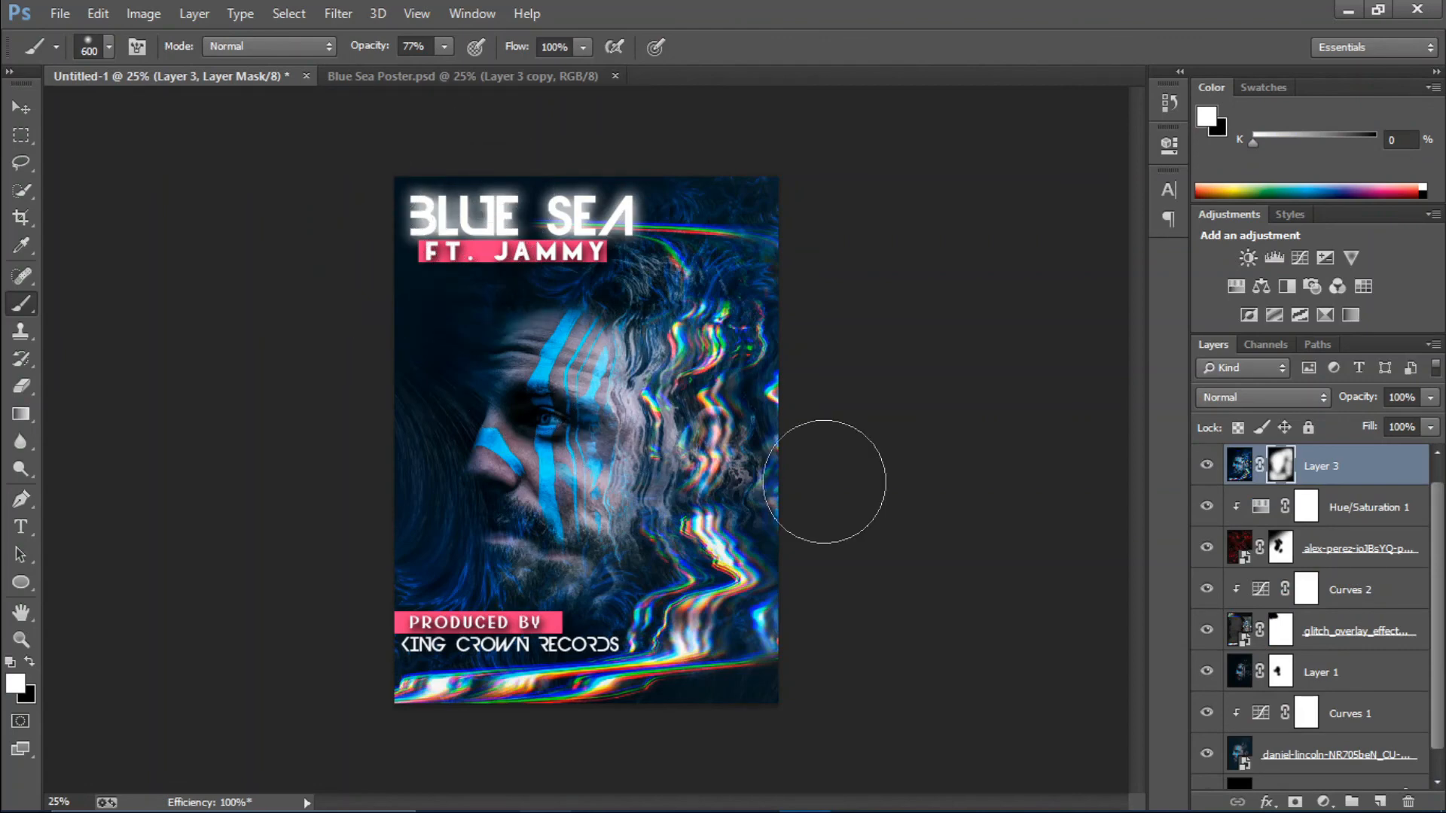
Step: Add a Curves adjustment above the masked merged layer and raise the RGB curve's upper midtones to brighten the image
click(1323, 802)
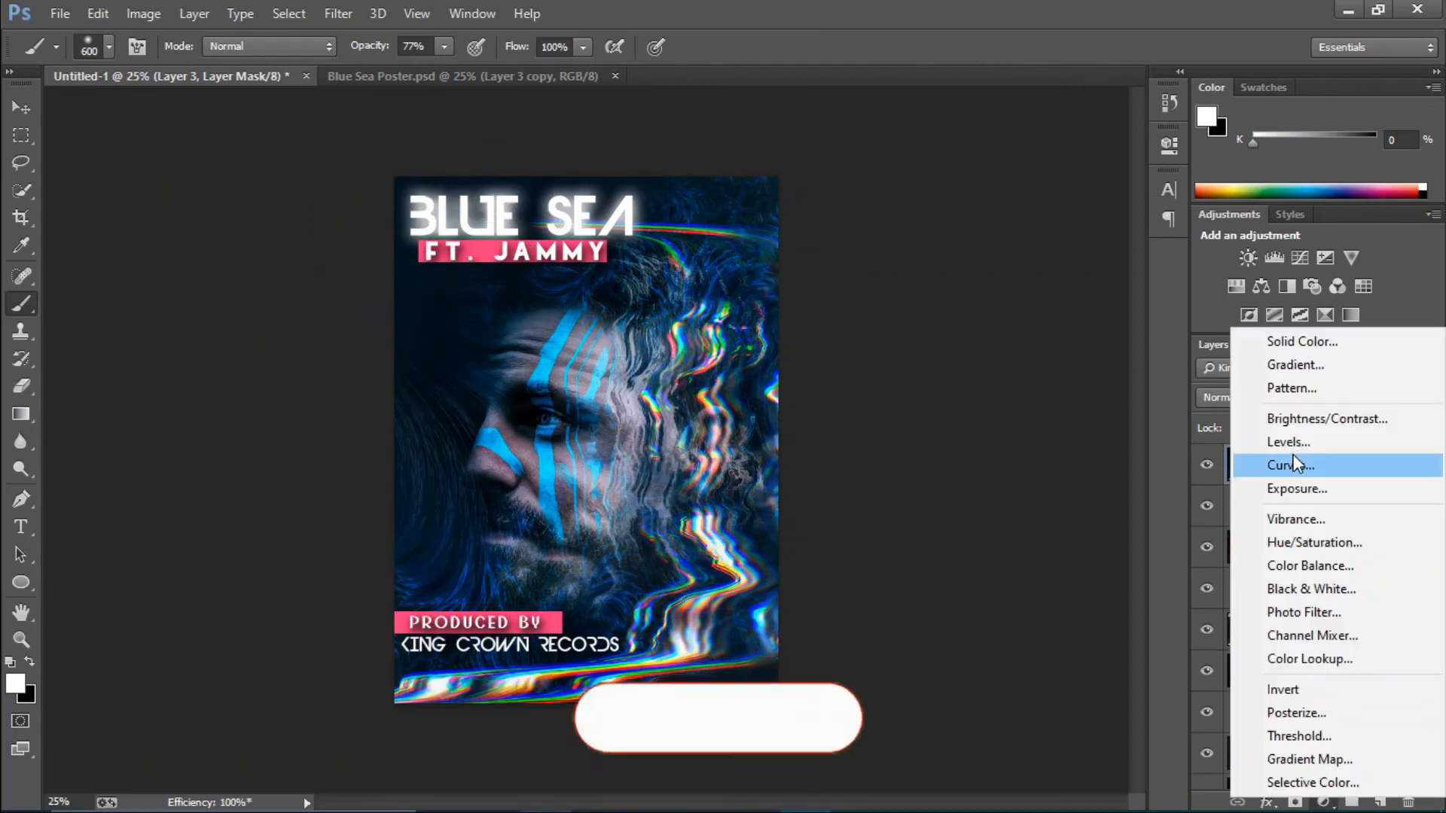
click(1252, 461)
click(1021, 315)
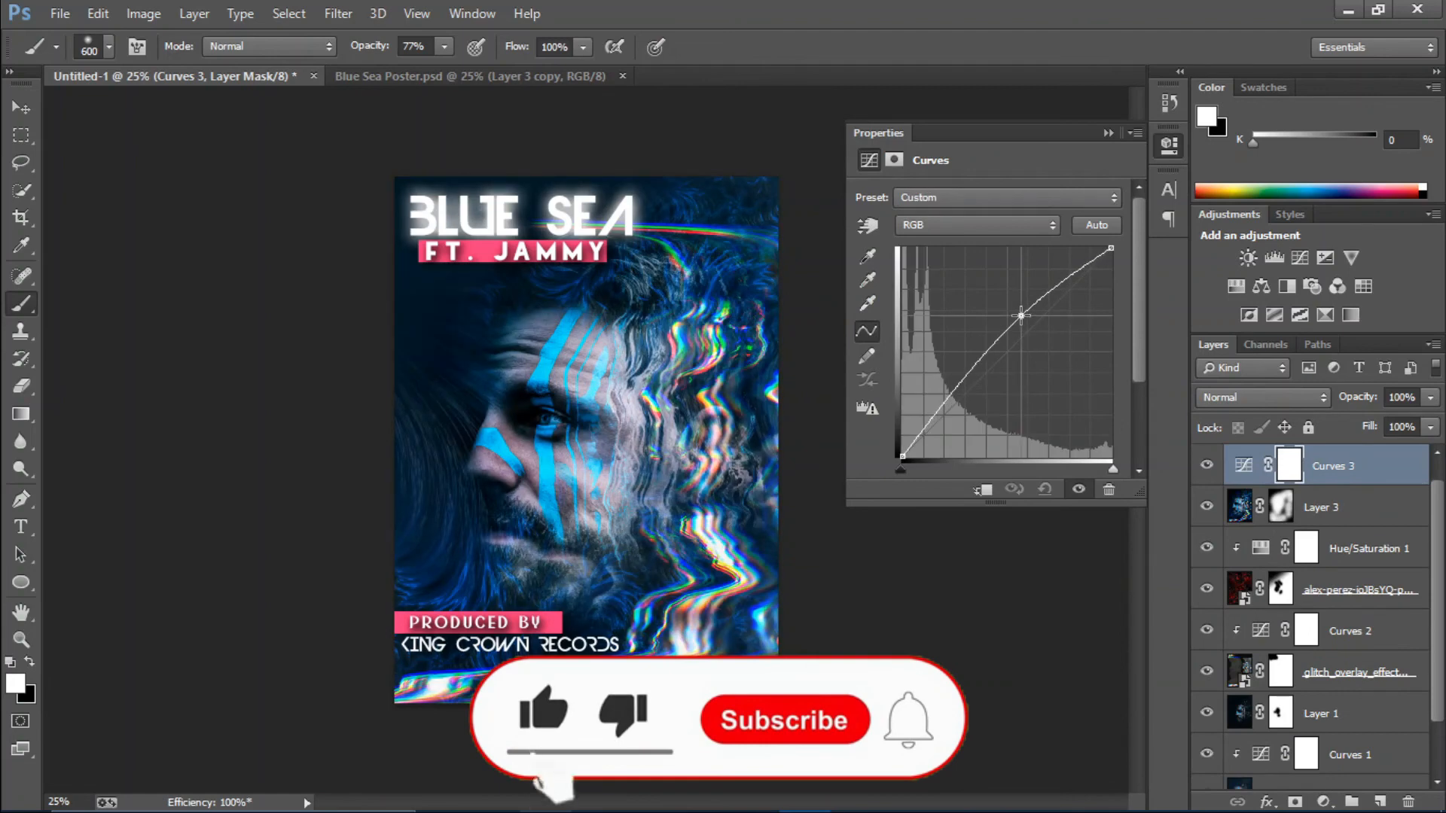
click(1108, 133)
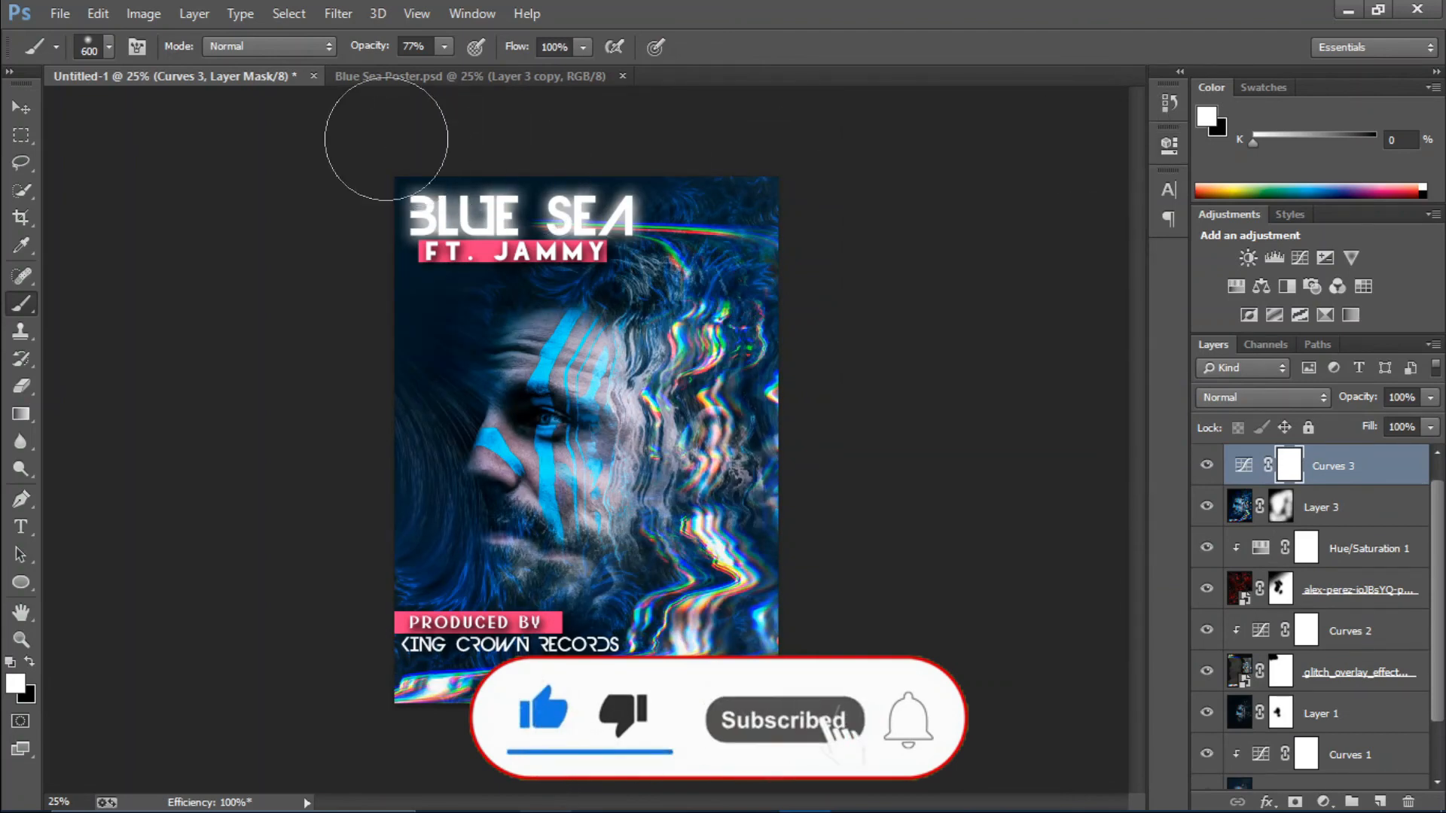
Step: Compare the brightened poster with Blue Sea Poster.psd by alternating between the two documents
click(583, 75)
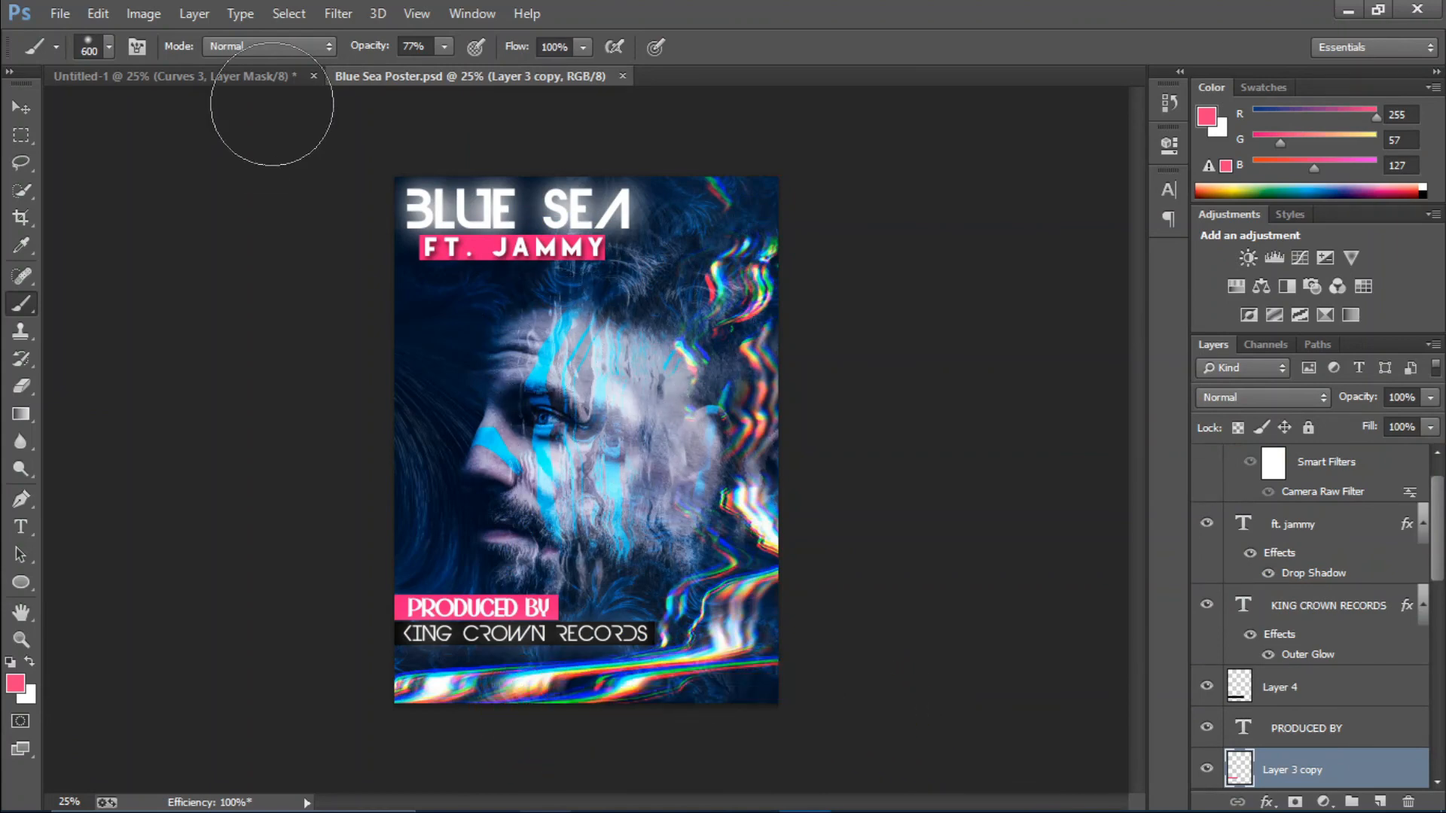
click(256, 78)
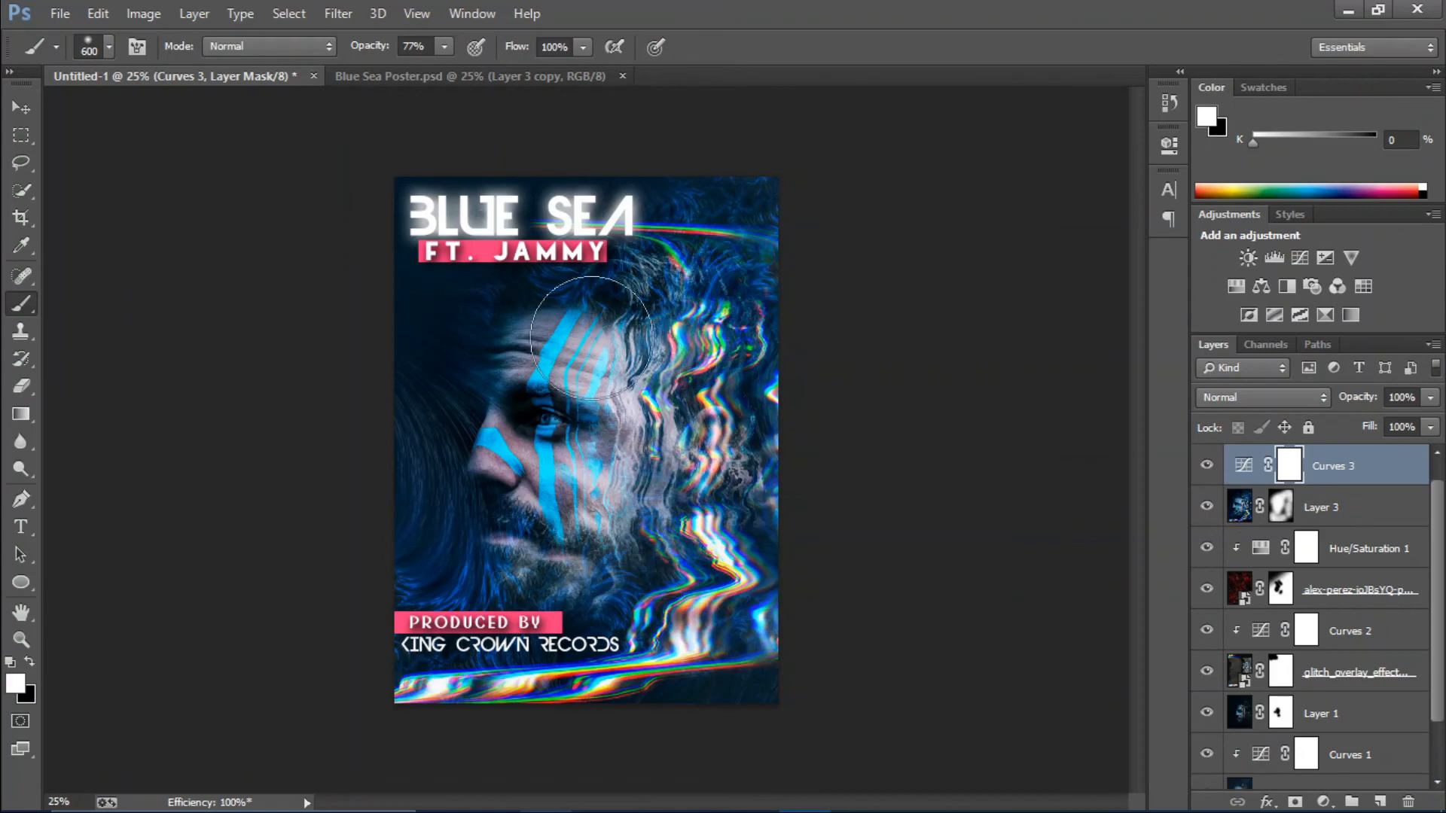
click(481, 76)
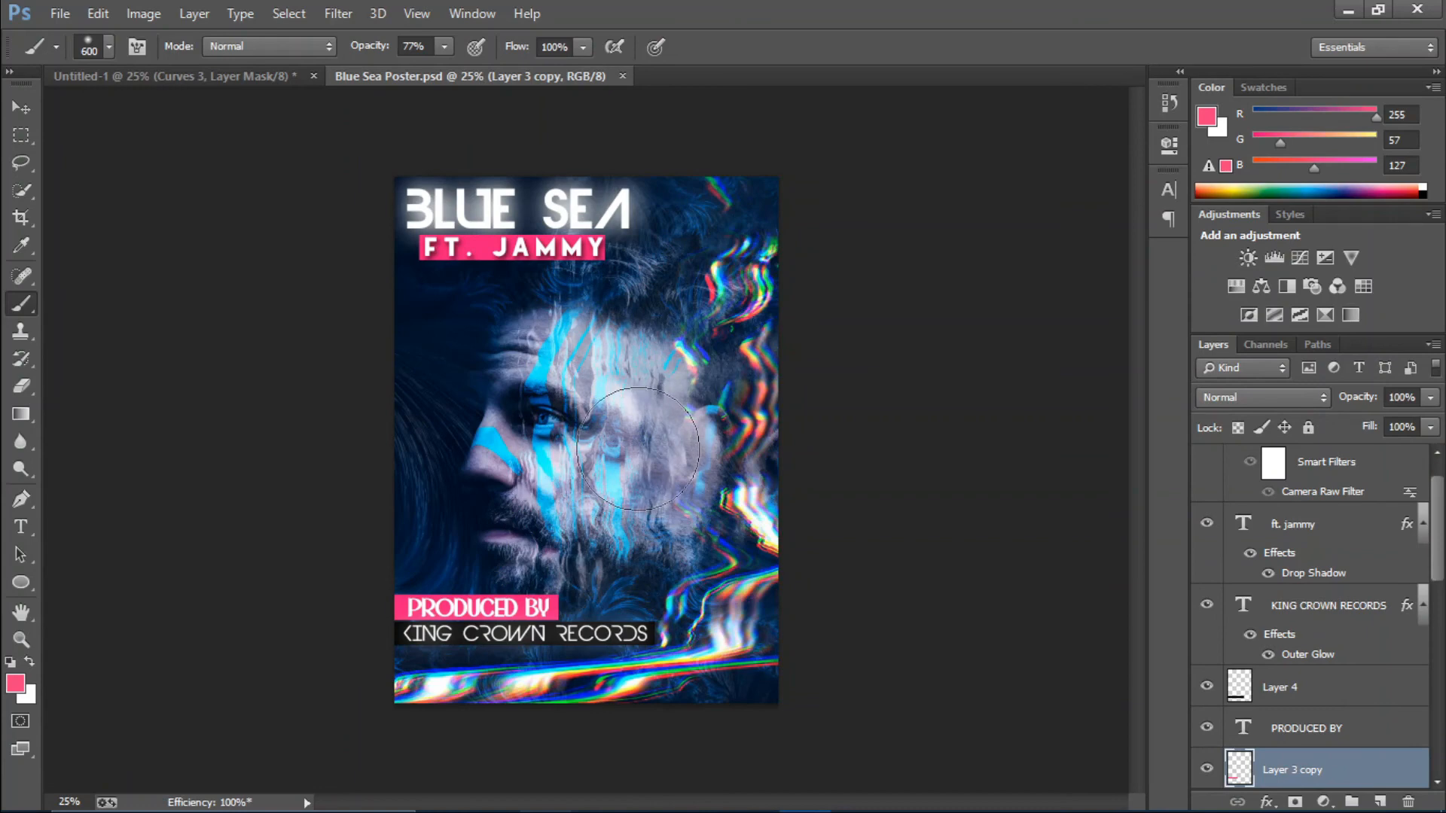
click(181, 79)
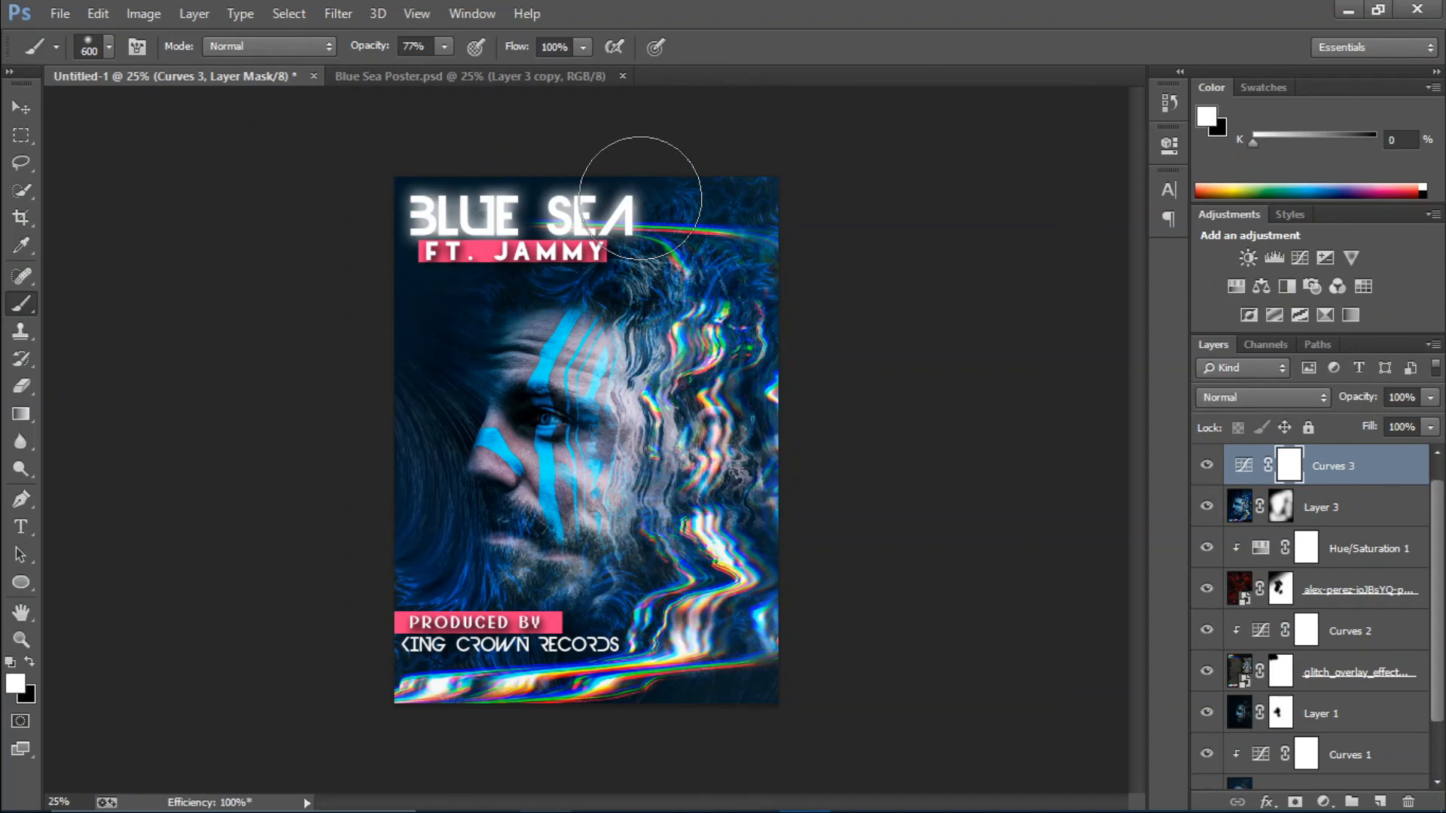
click(427, 75)
click(205, 74)
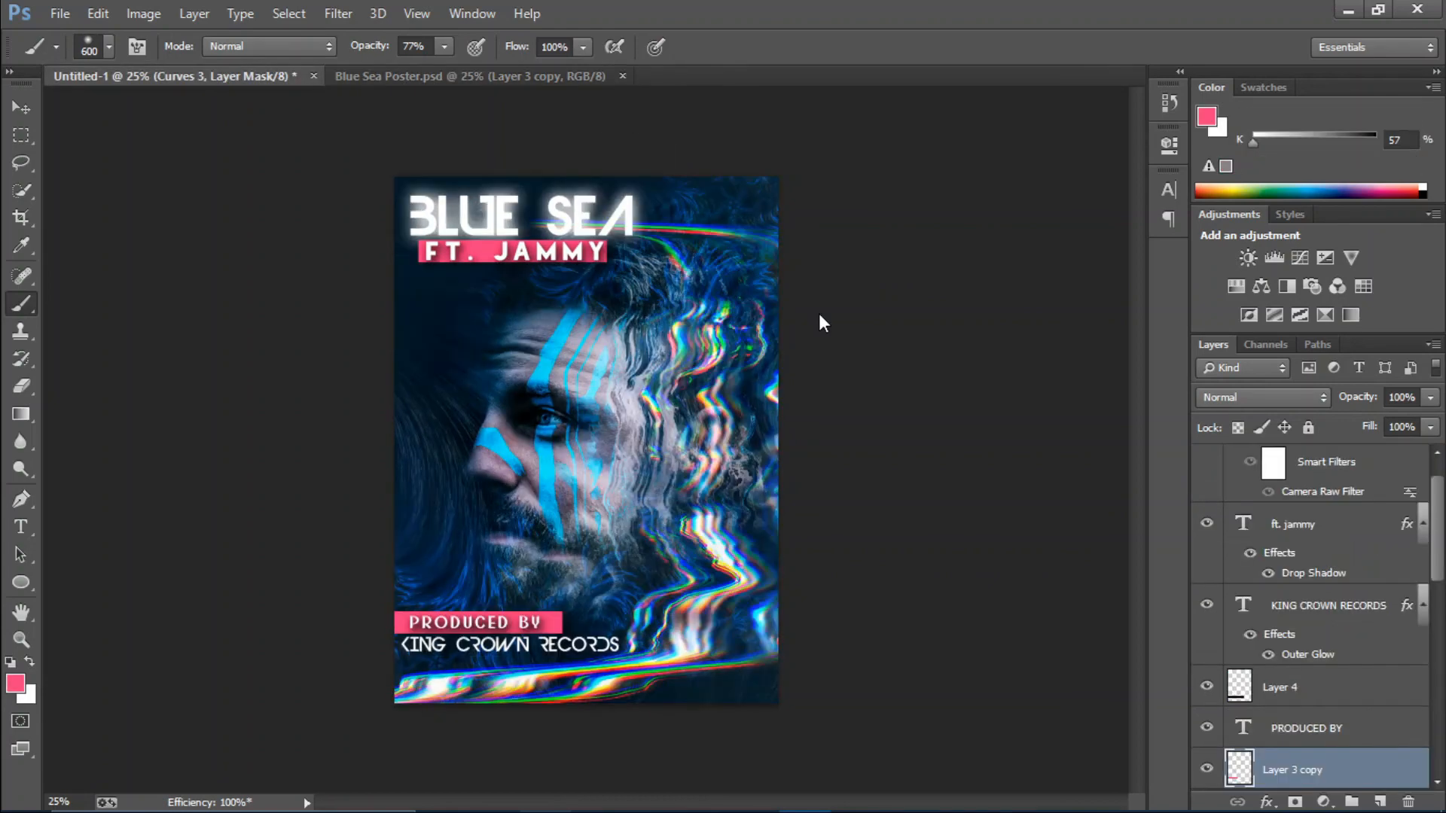